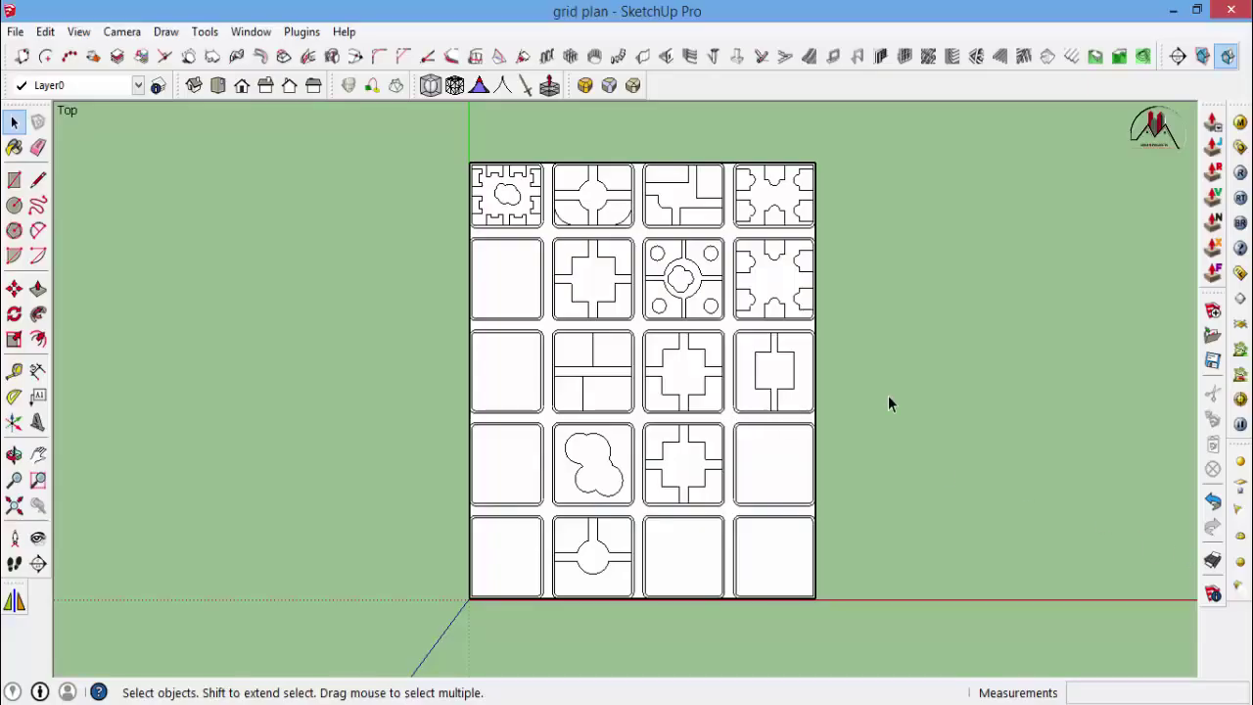
Copy the upper vertical dividing line 8 units over to form a second path edge.
scroll(659, 440, "up", 1)
scroll(660, 439, "up", 2)
scroll(557, 327, "up", 2)
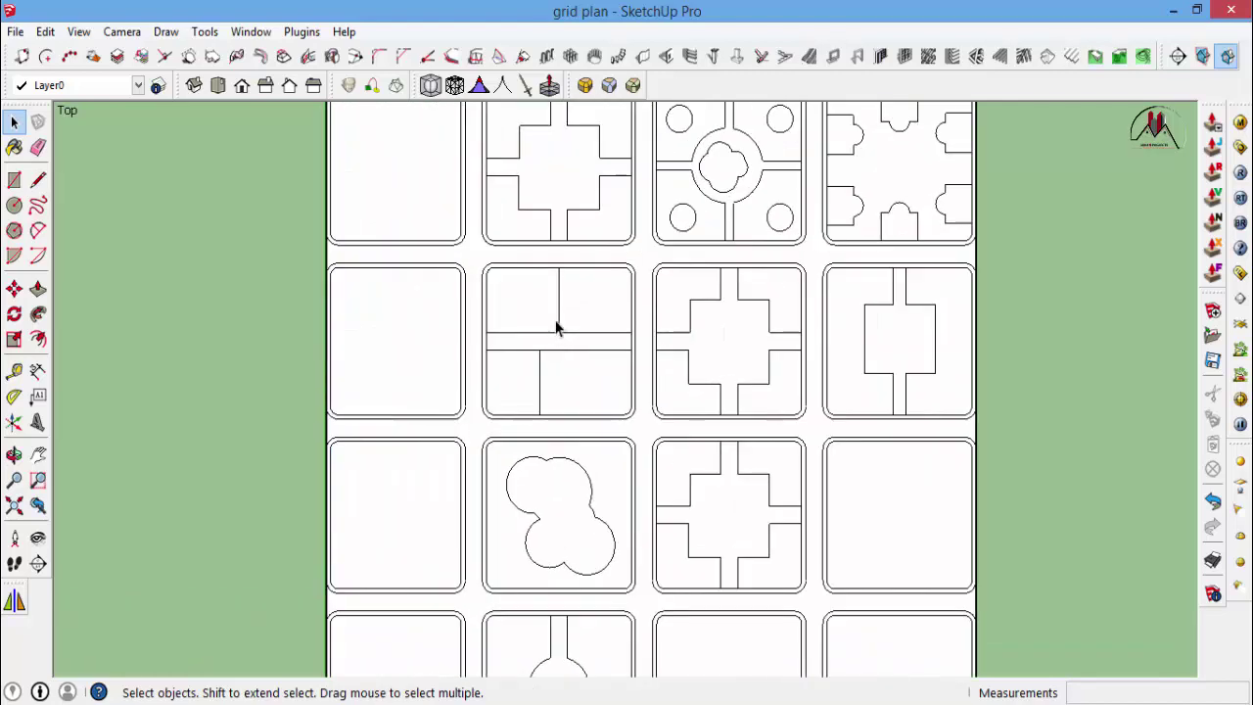
scroll(553, 327, "up", 3)
scroll(553, 328, "up", 1)
left_click(565, 306)
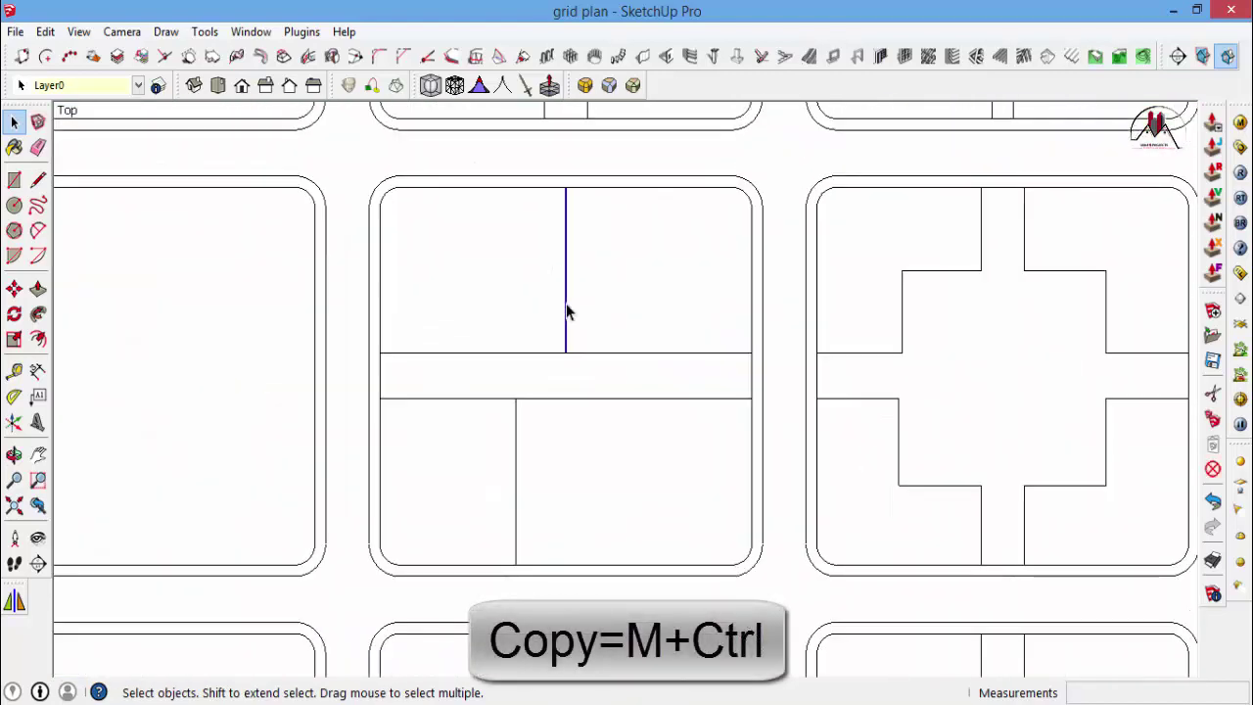
key("m")
key("ctrl")
left_click(569, 355)
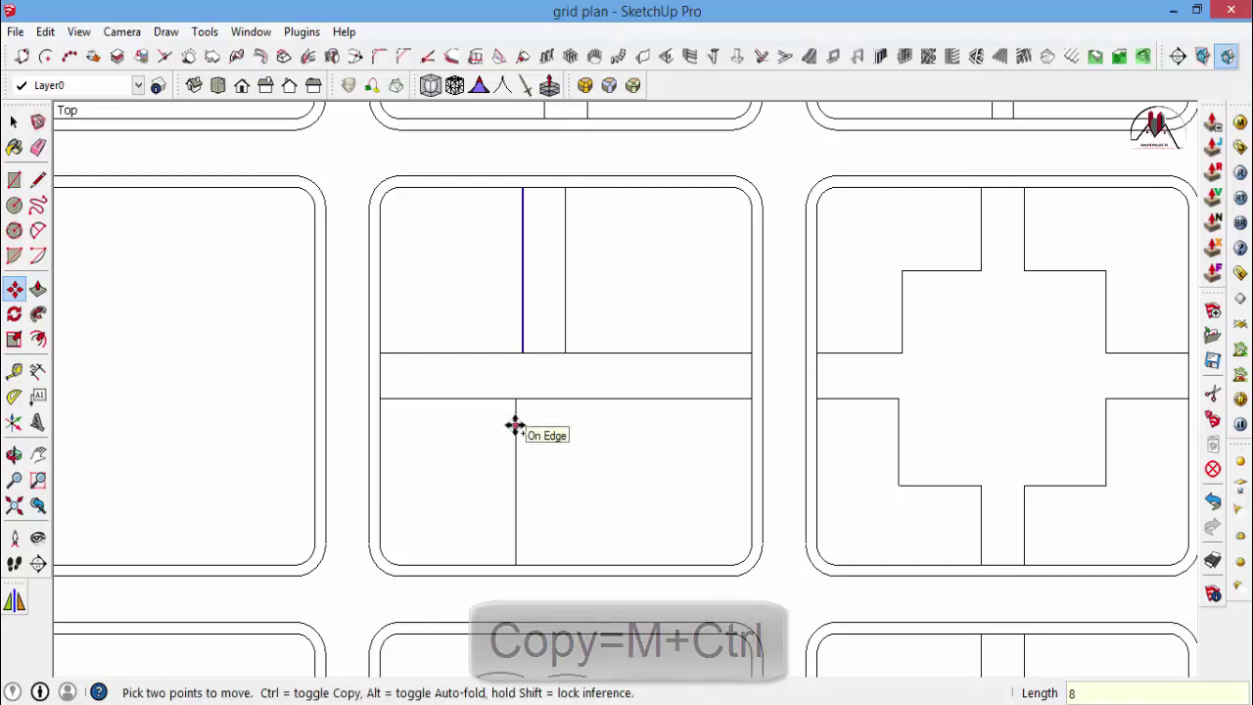
key("Escape")
key("space")
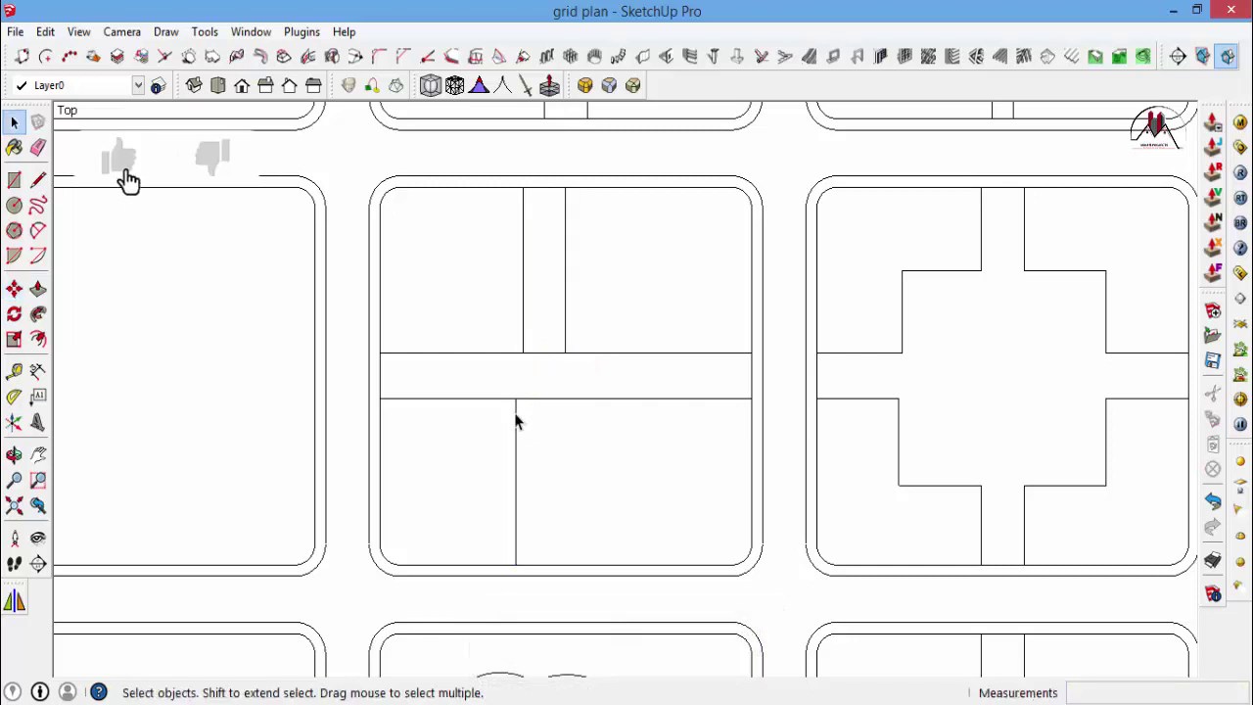
Copy the lower dividing line 8 units to the right.
key("m")
key("ctrl")
left_click(515, 400)
type("8")
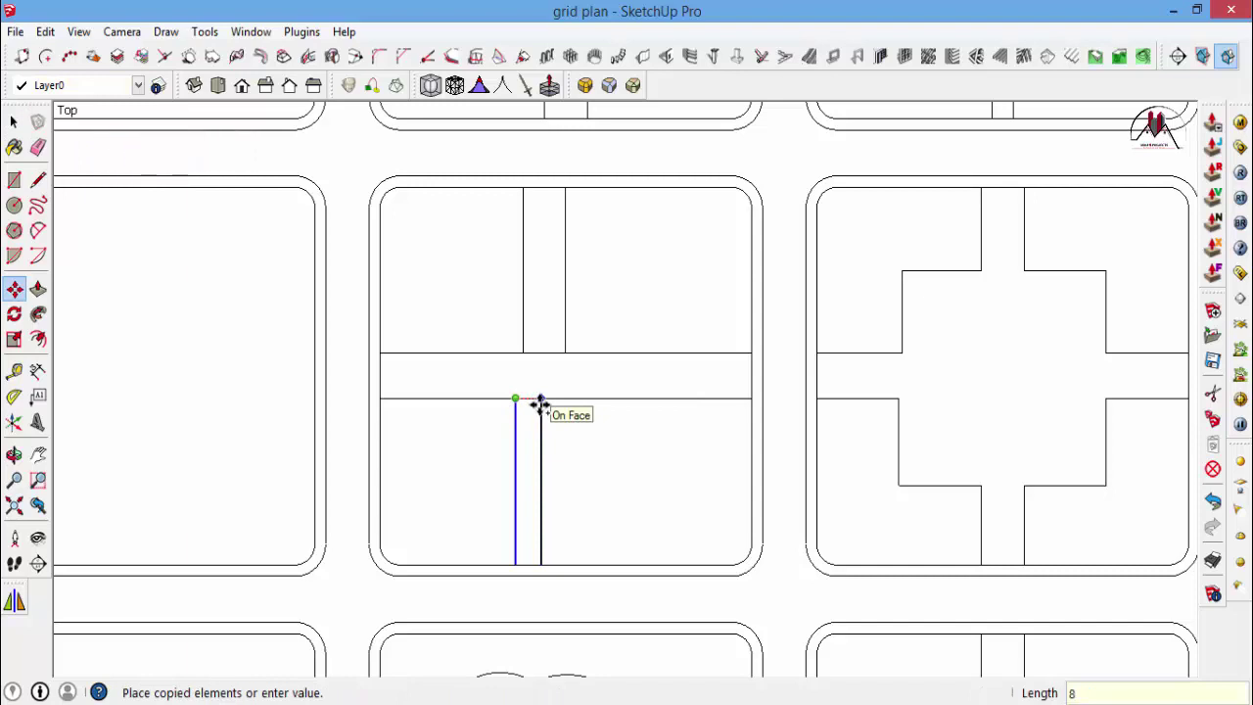
key("Return")
key("space")
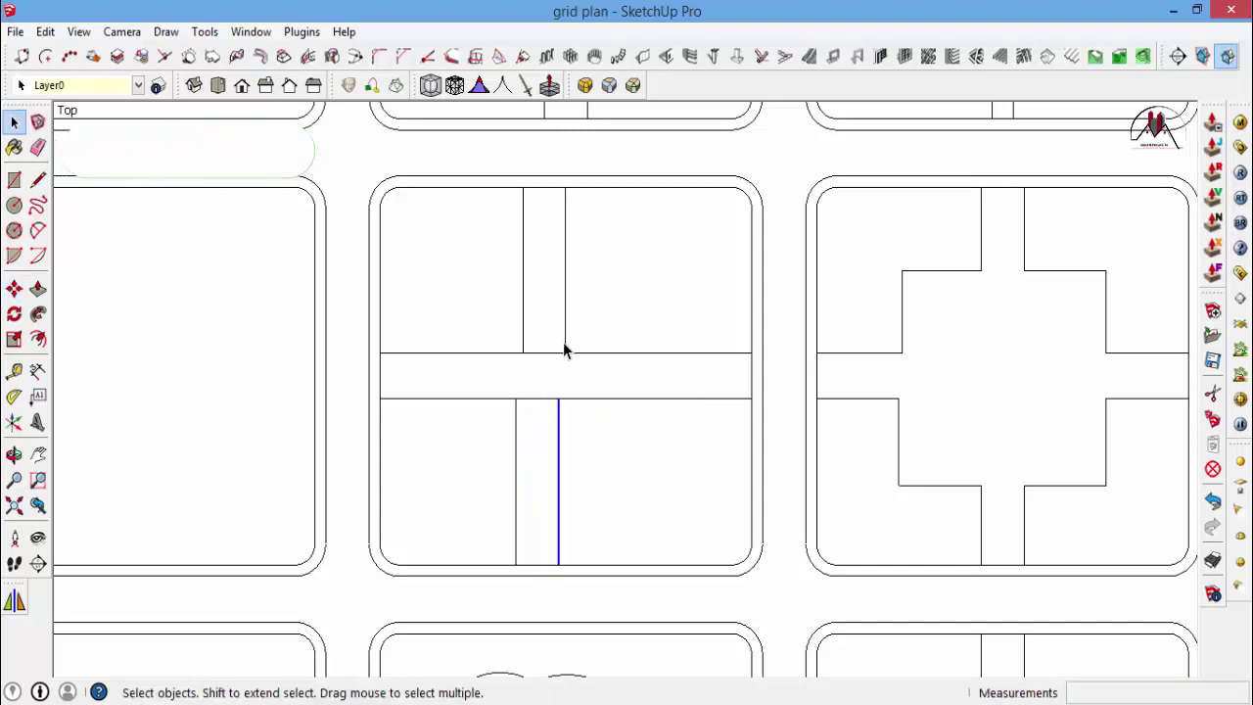
Copy the pair of lower lines slightly further left.
left_click(516, 454, "shift")
key("m")
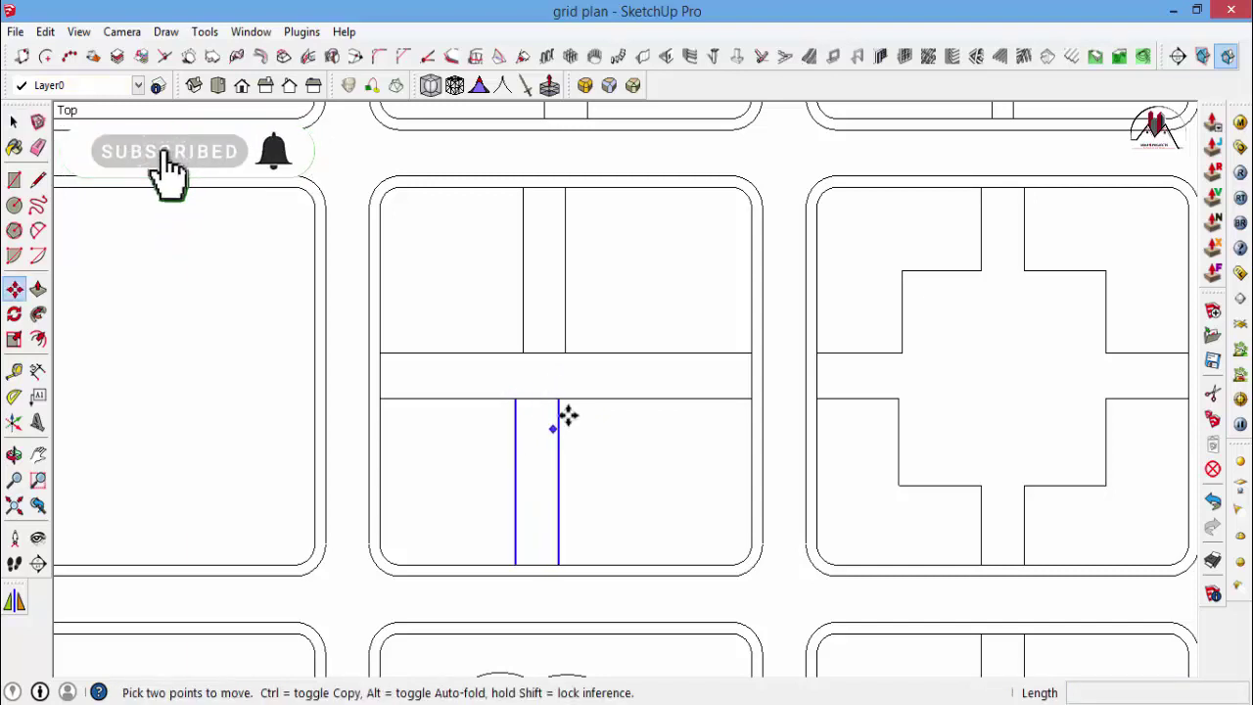
key("ctrl")
left_click(555, 399)
left_click(534, 400)
Erase the old middle line, the leftover right line and the strip edge between them.
key("e")
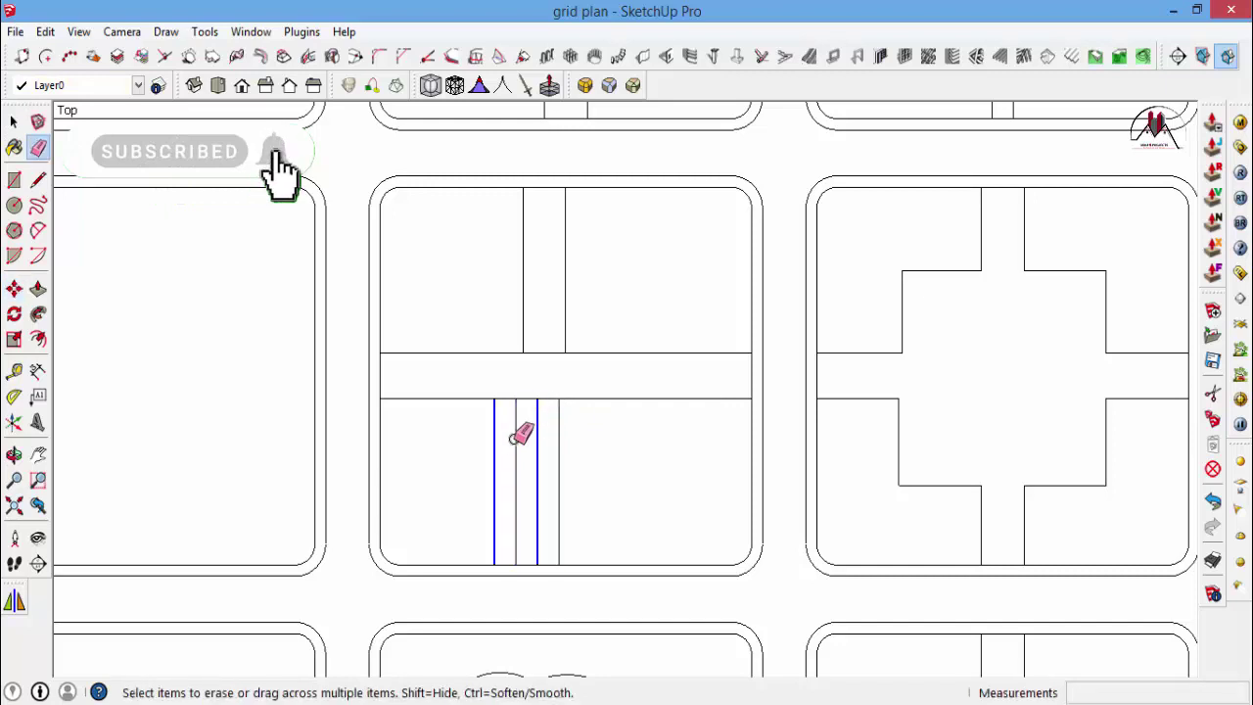
left_click(516, 436)
left_click(558, 431)
left_click(545, 352)
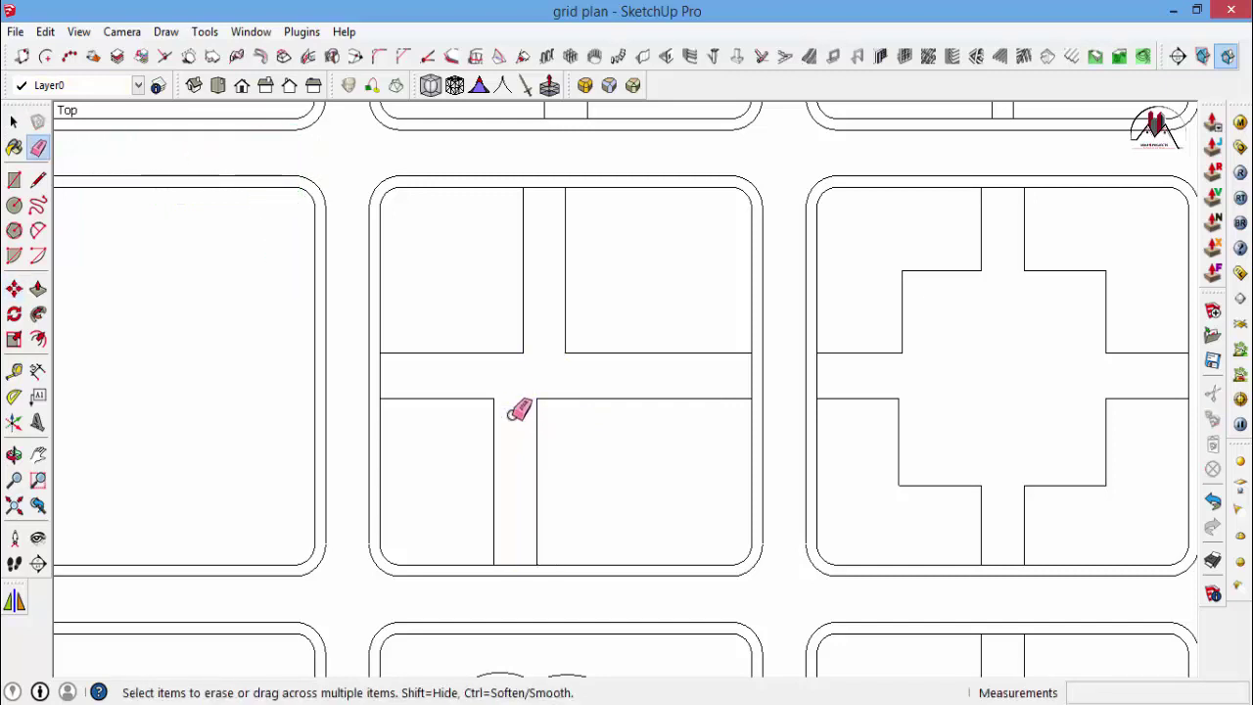
key("space")
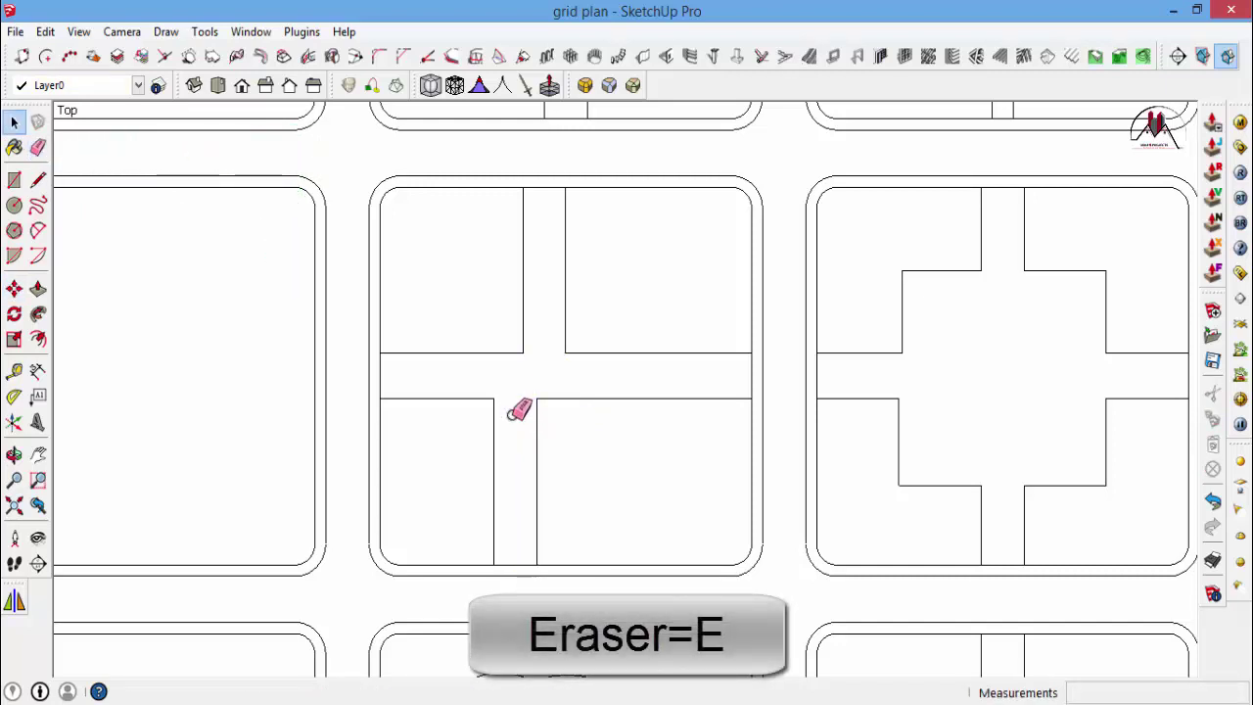
Copy the notched footprint from the top-left tile to the empty block's corner.
scroll(622, 309, "down", 2)
scroll(625, 307, "down", 3)
scroll(625, 307, "down", 1)
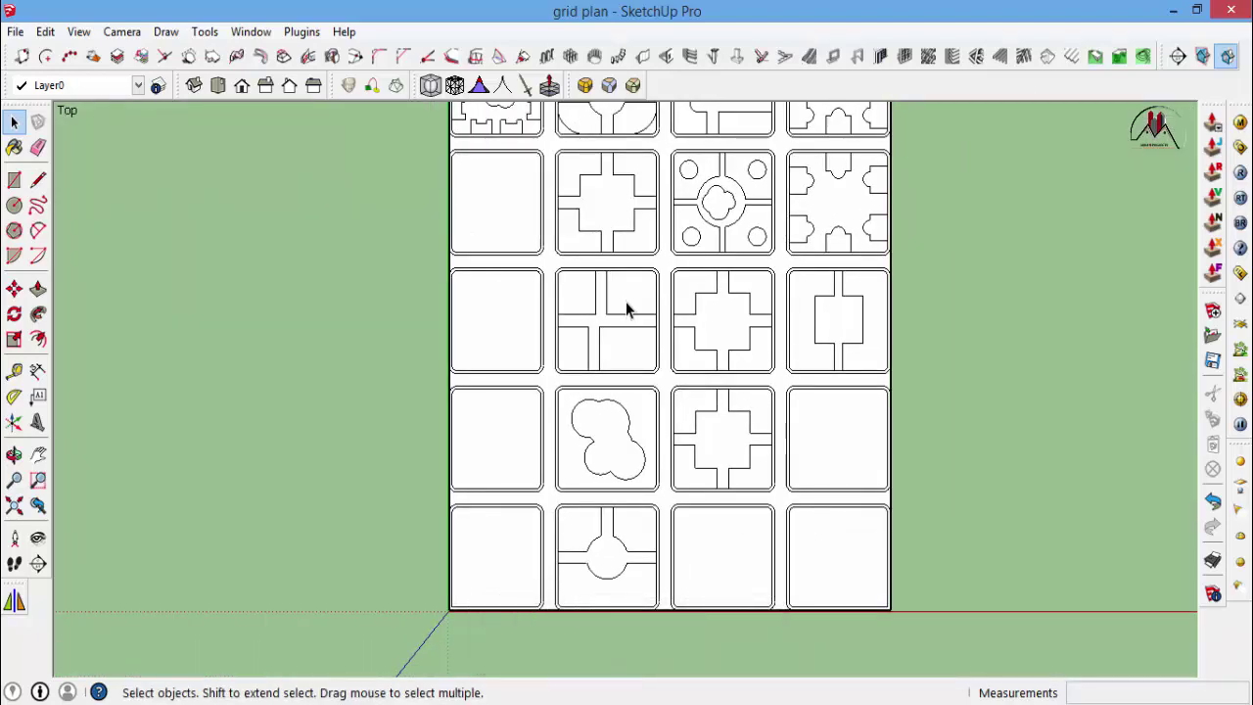
scroll(625, 303, "down", 1)
scroll(528, 137, "up", 1)
scroll(545, 167, "up", 5)
scroll(606, 195, "up", 1)
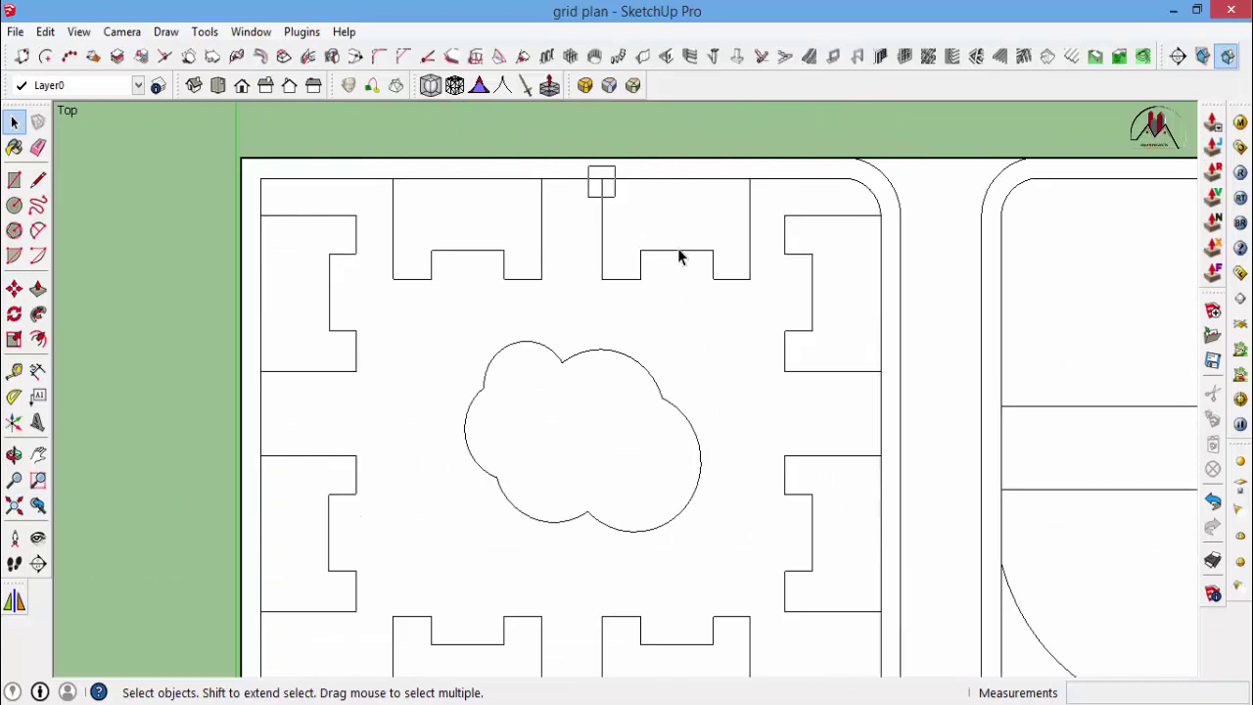
left_click(675, 239)
key("m")
scroll(748, 179, "up", 4)
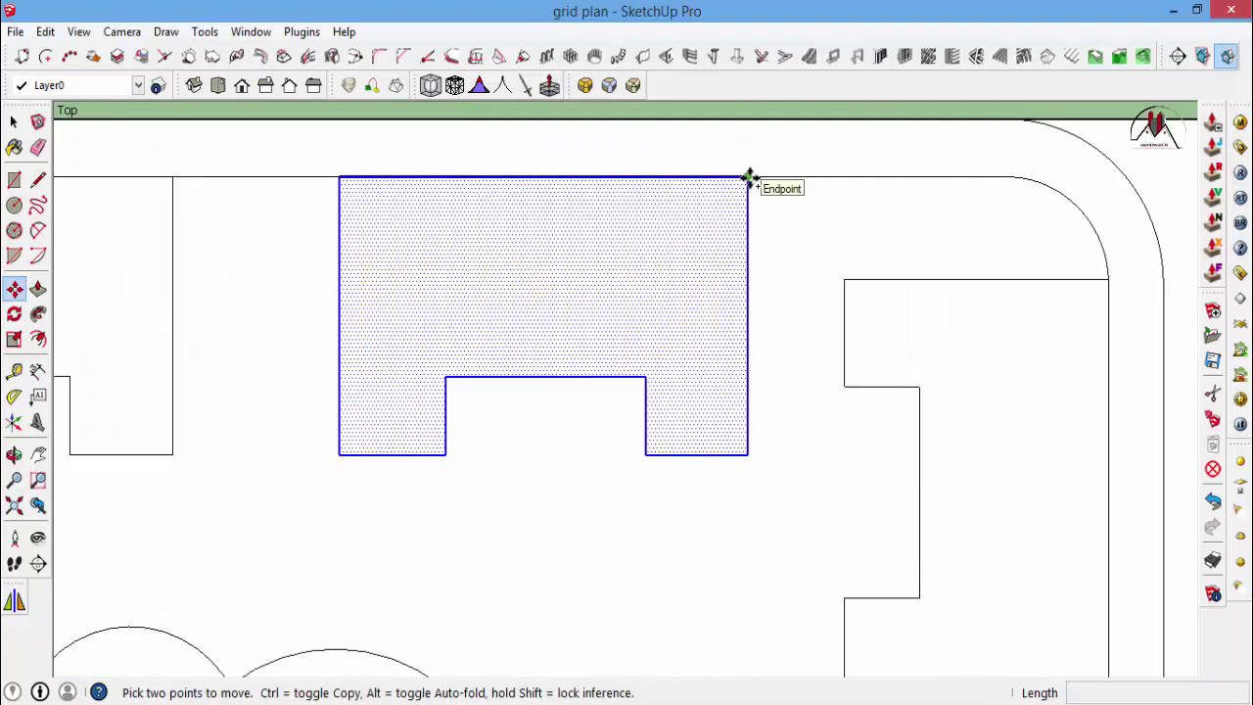
key("ctrl")
left_click(749, 179)
scroll(715, 196, "down", 6)
scroll(669, 189, "down", 5)
scroll(811, 475, "up", 1)
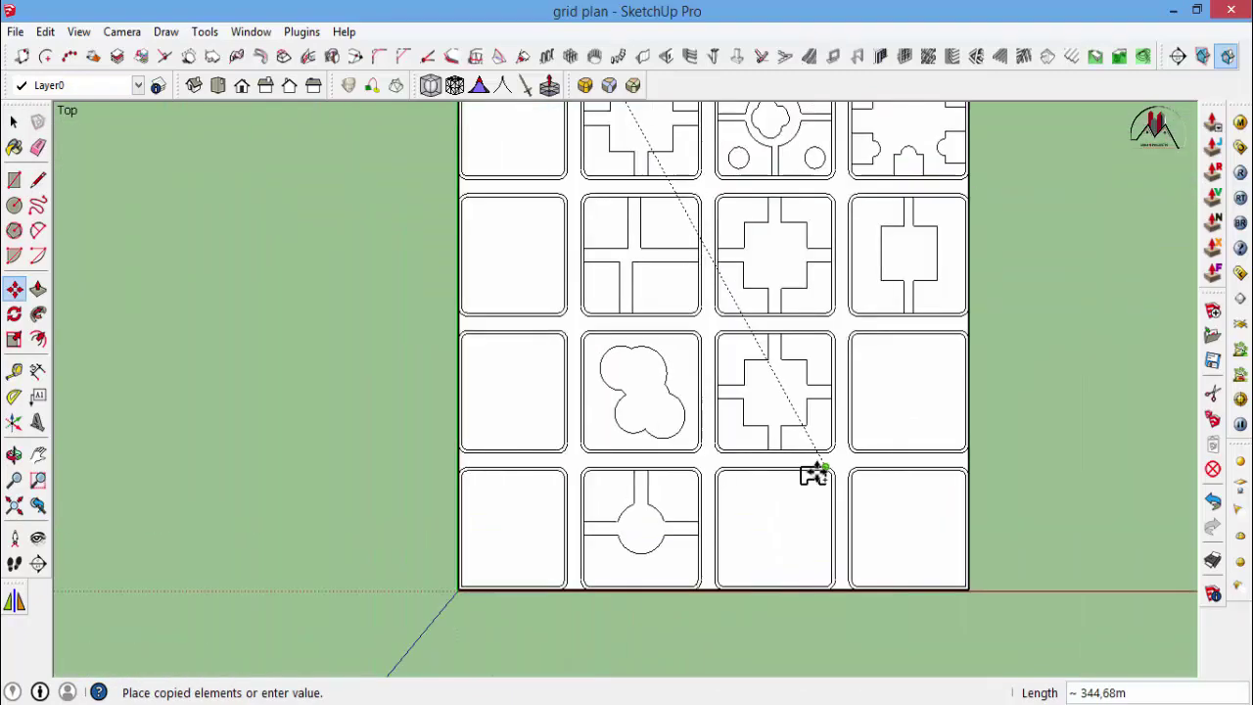
scroll(813, 480, "up", 5)
scroll(819, 475, "up", 2)
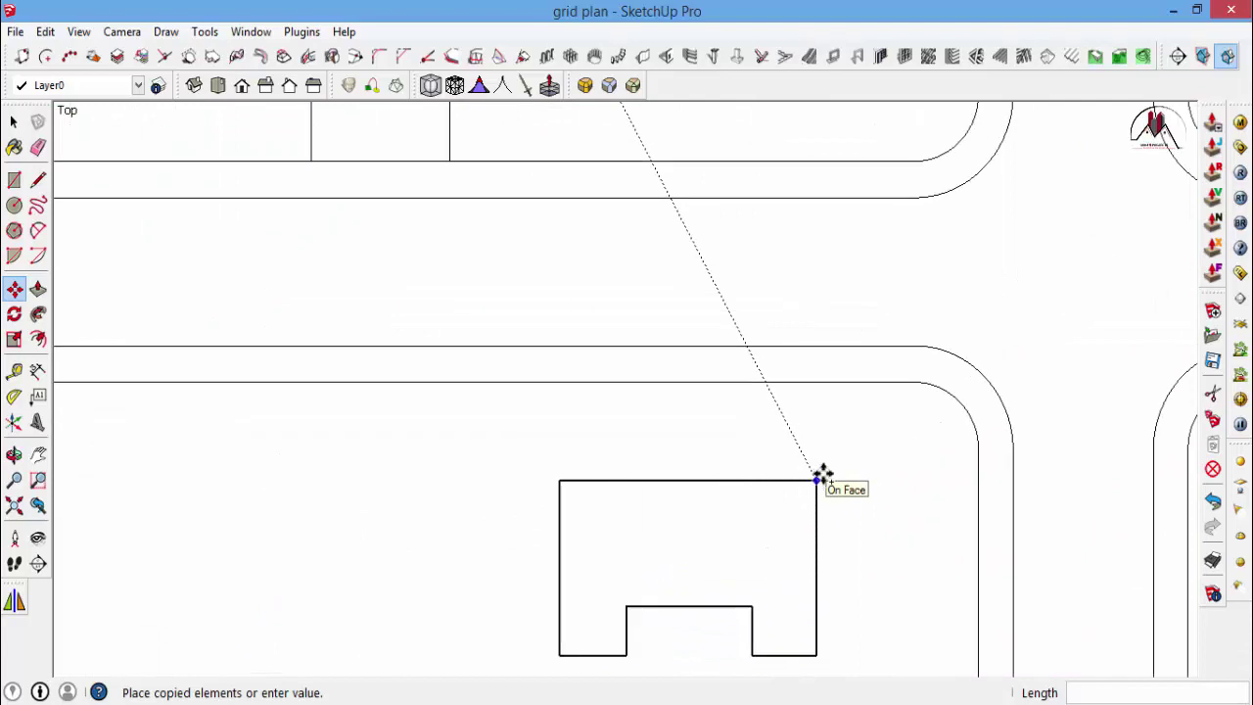
left_click(909, 380)
Add an 8m guide from the footprint's edge and copy the footprint against it.
scroll(905, 382, "down", 2)
key("t")
left_click(749, 420)
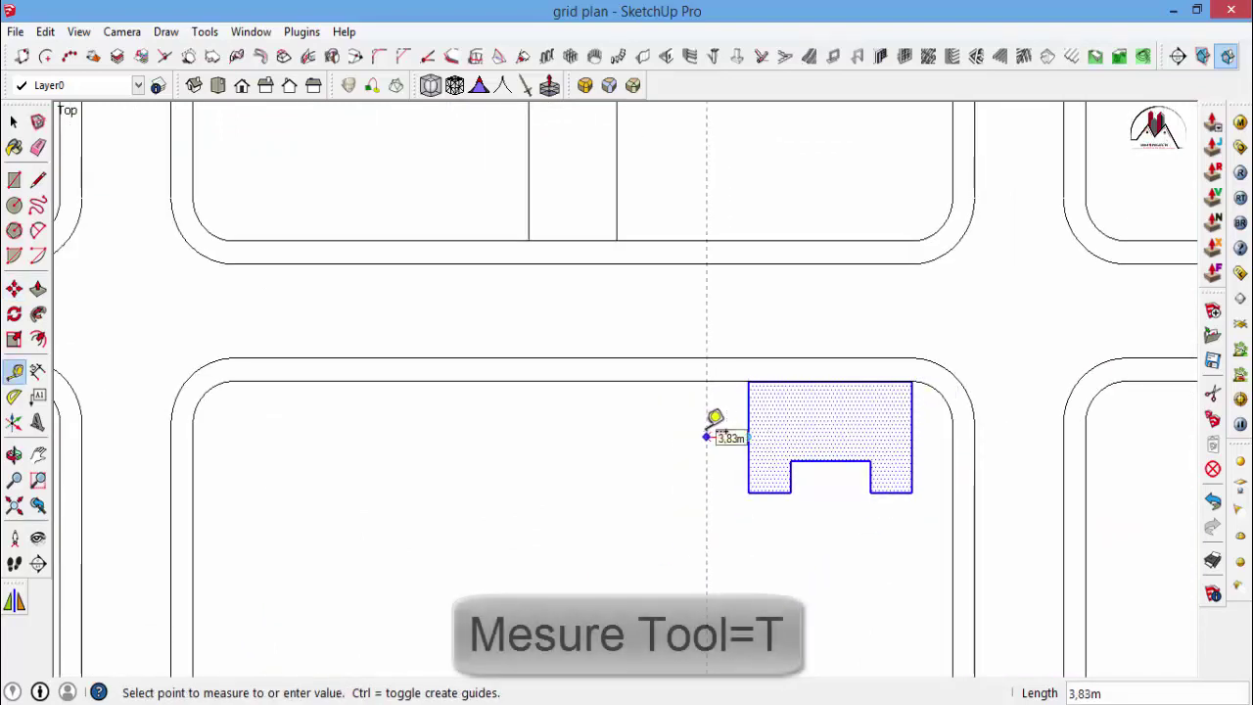
type("8m")
scroll(910, 382, "up", 1)
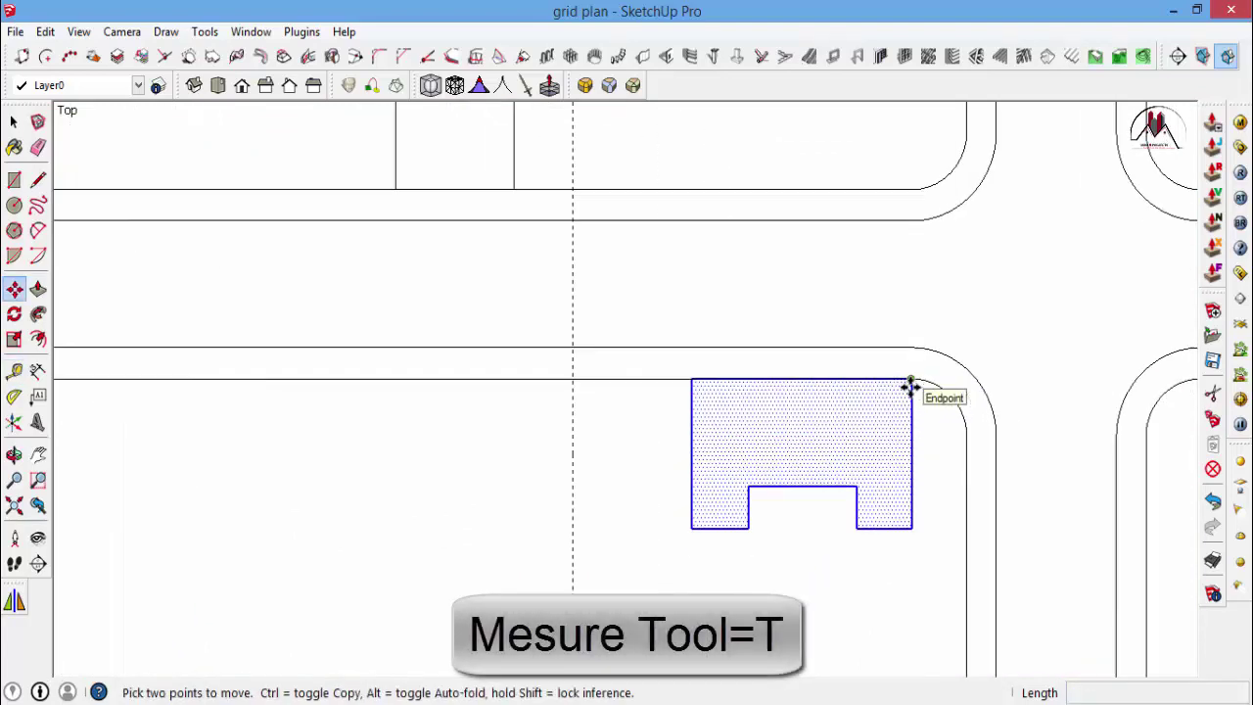
scroll(910, 374, "up", 2)
left_click(910, 372)
key("ctrl")
scroll(910, 372, "down", 1)
left_click(479, 370)
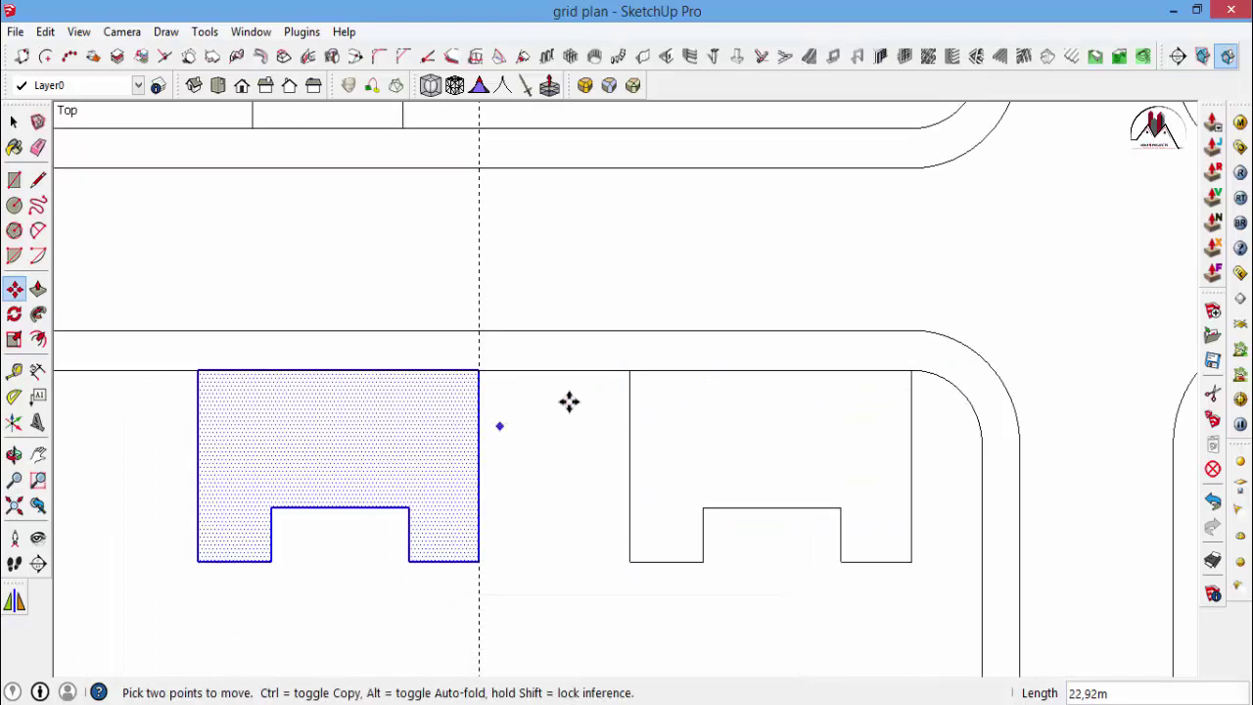
Place a third footprint copy at the same spacing along the top edge.
left_click(629, 372)
scroll(294, 376, "down", 2)
scroll(434, 358, "up", 1)
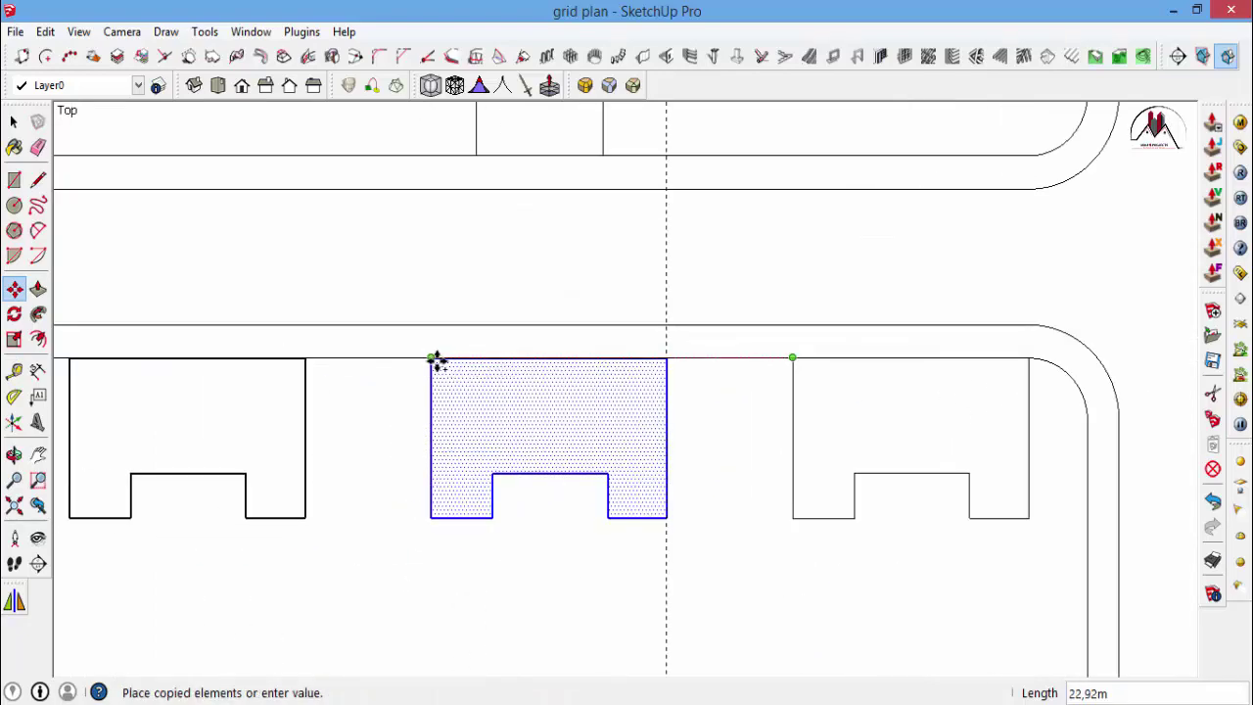
left_click(433, 358)
scroll(596, 280, "down", 3)
key("space")
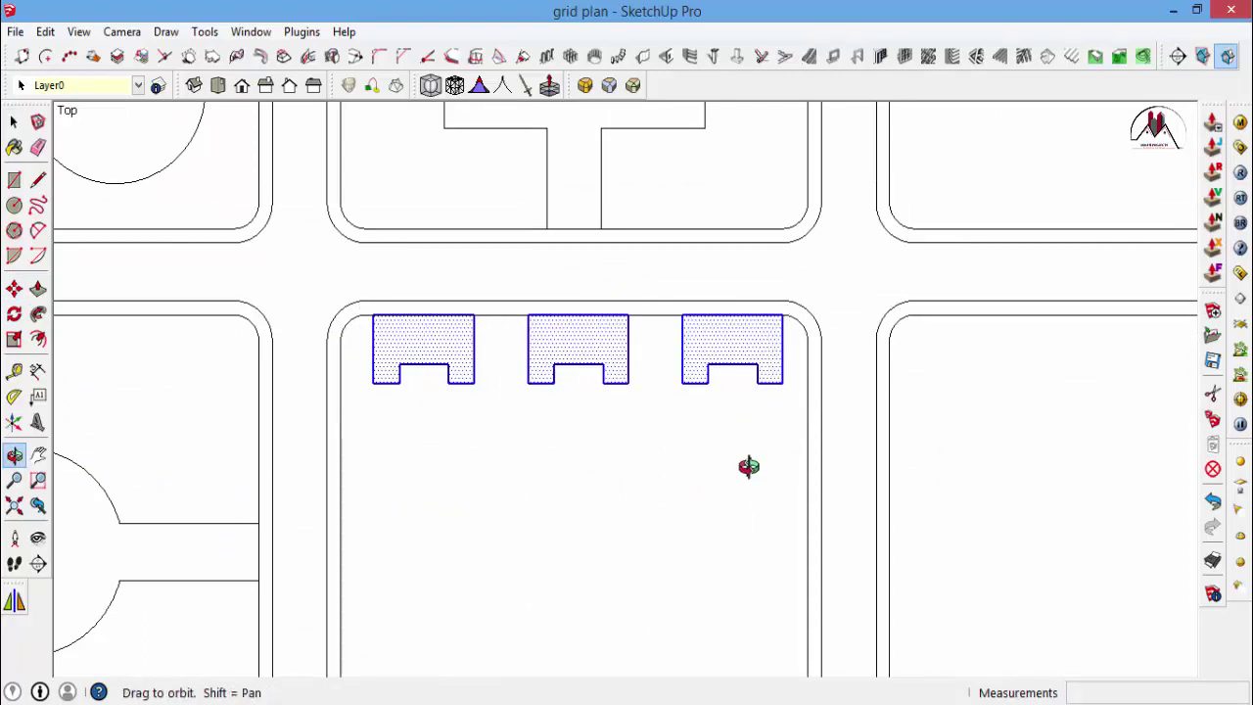
Mirror the three U-shaped footprints to the bottom edge, keeping originals (Non), and save.
middle_click_drag(749, 463, 568, 352)
left_click(16, 601)
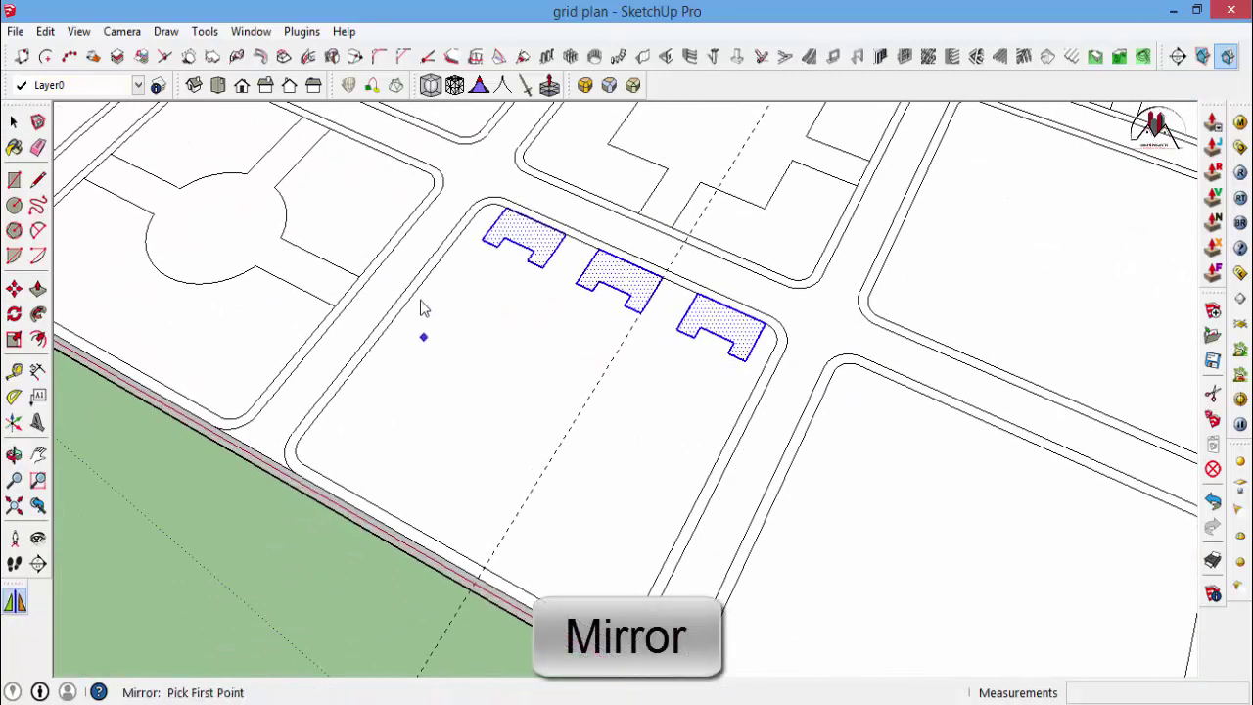
left_click(470, 344)
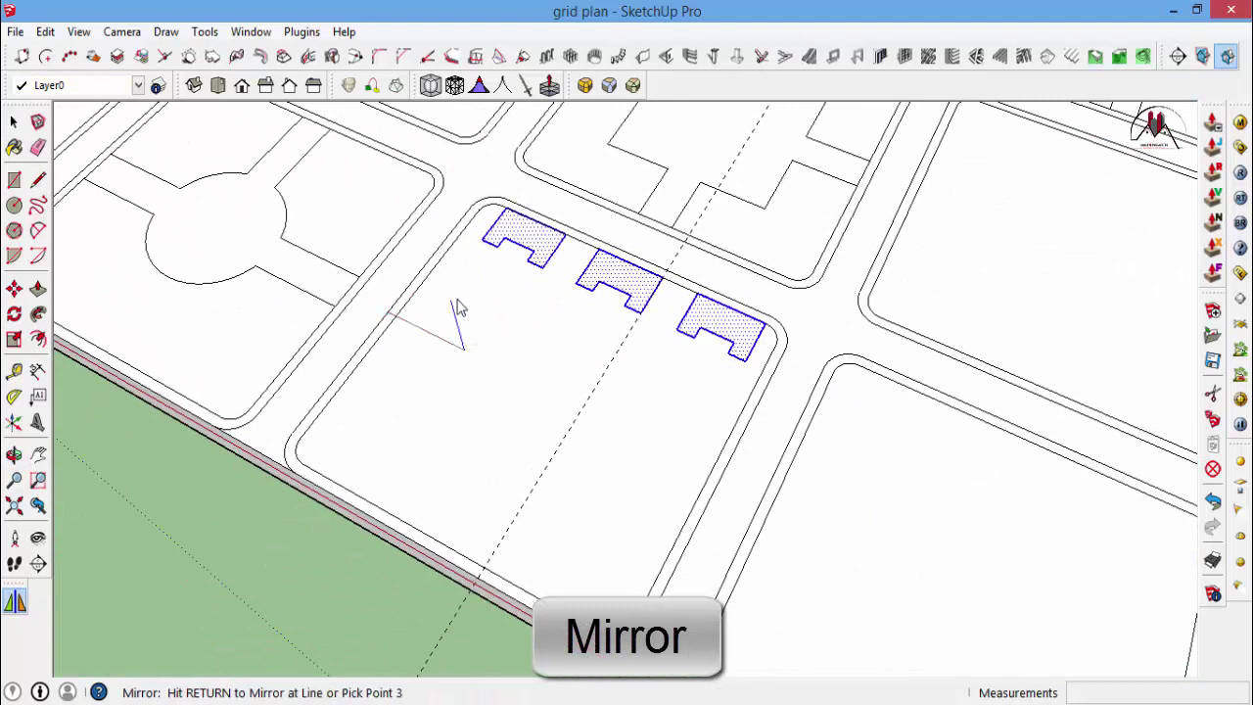
key("Return")
left_click(690, 407)
scroll(495, 411, "down", 3)
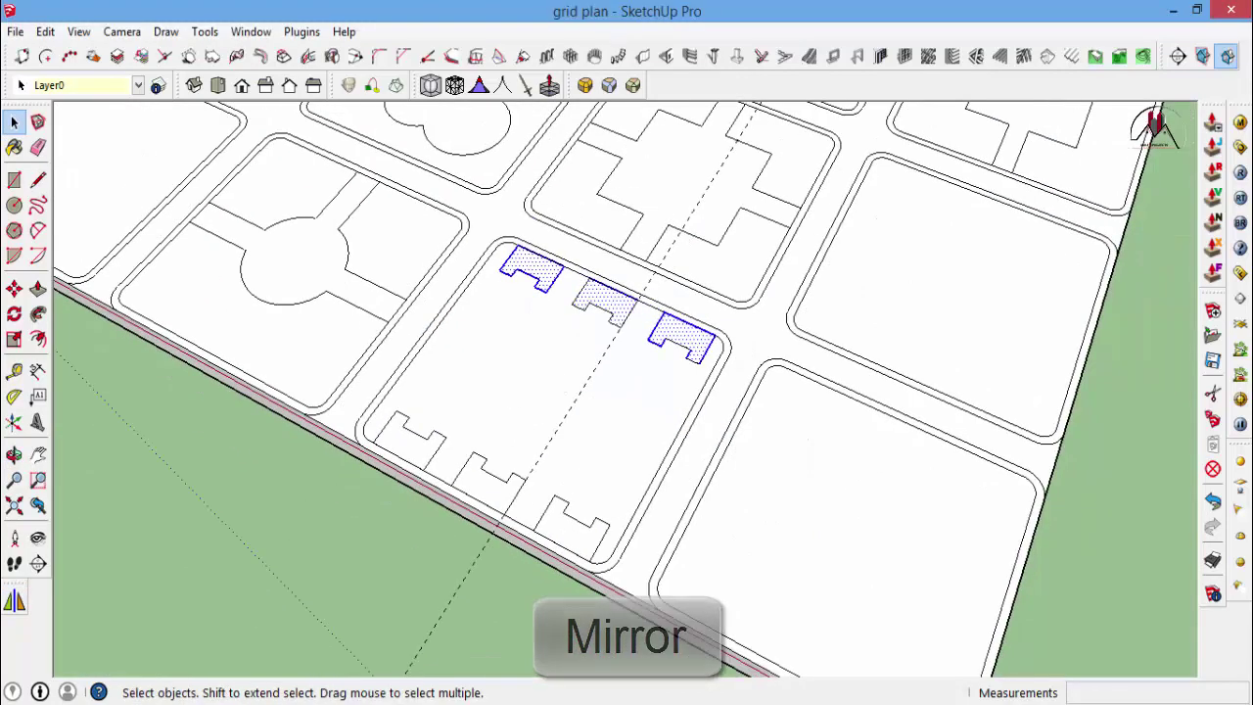
key("ctrl+s")
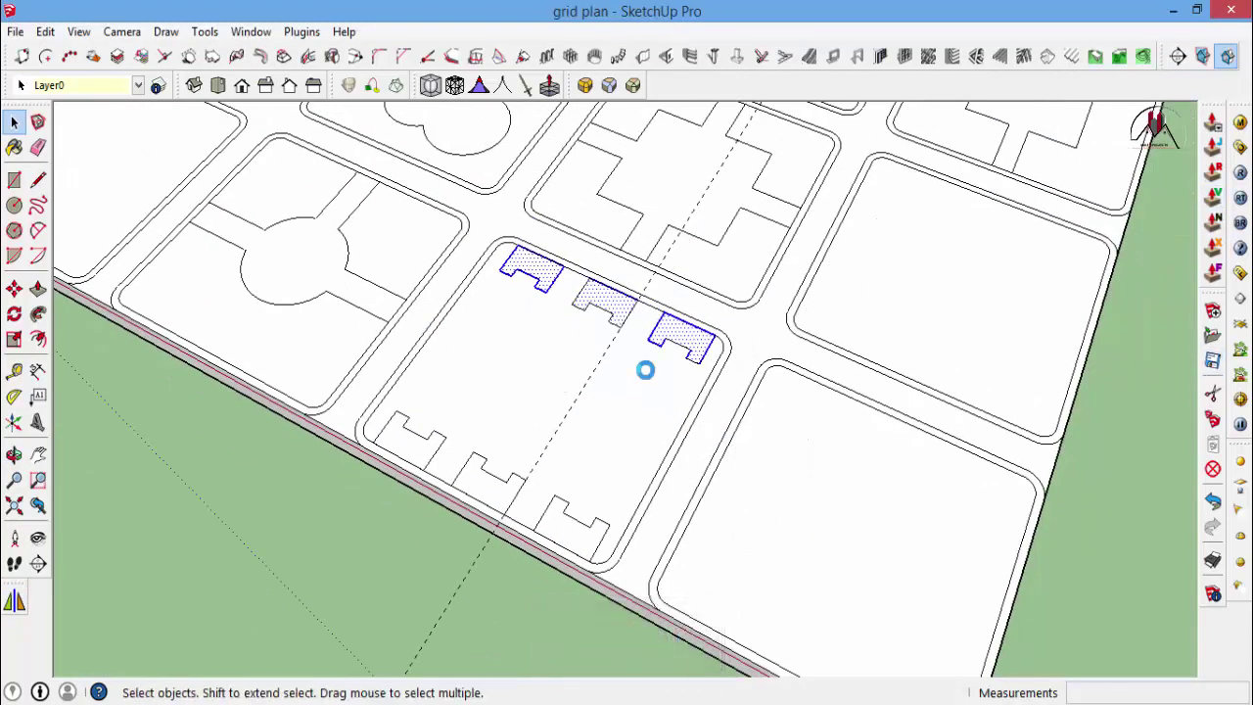
scroll(646, 380, "down", 4)
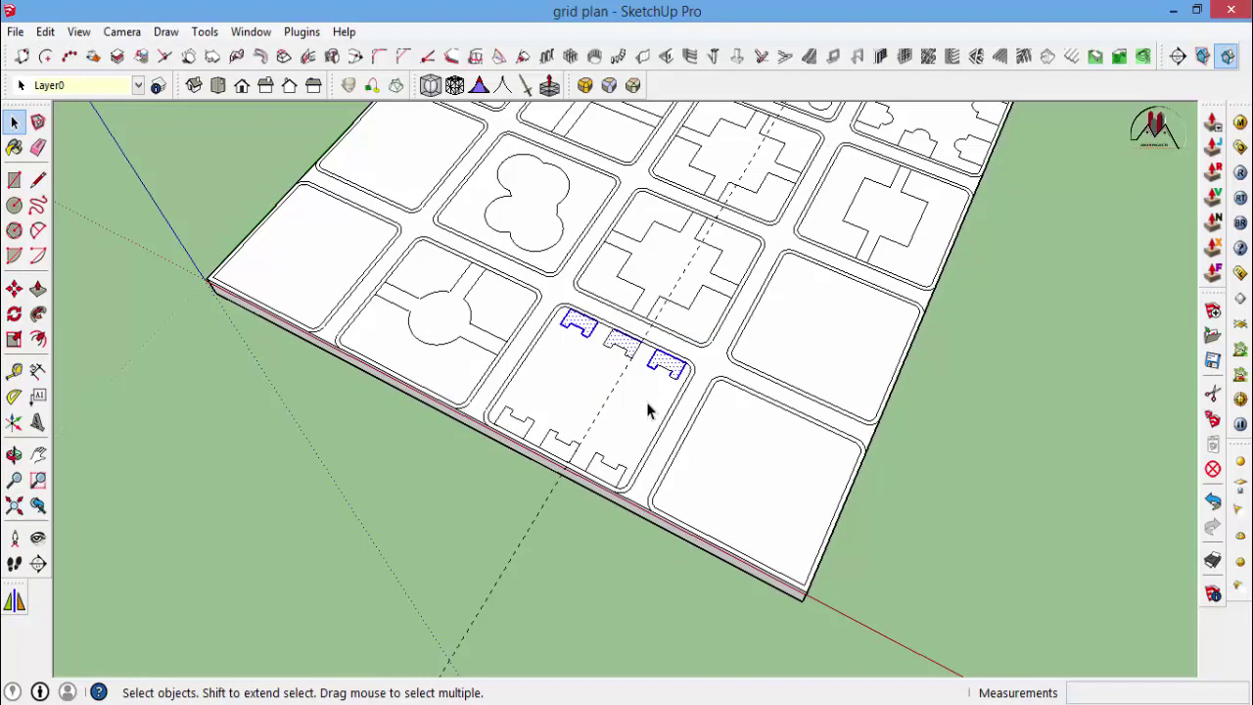
Back in top plan view, copy the bracket footprint onto the block's right side.
left_click(218, 85)
scroll(573, 235, "up", 5)
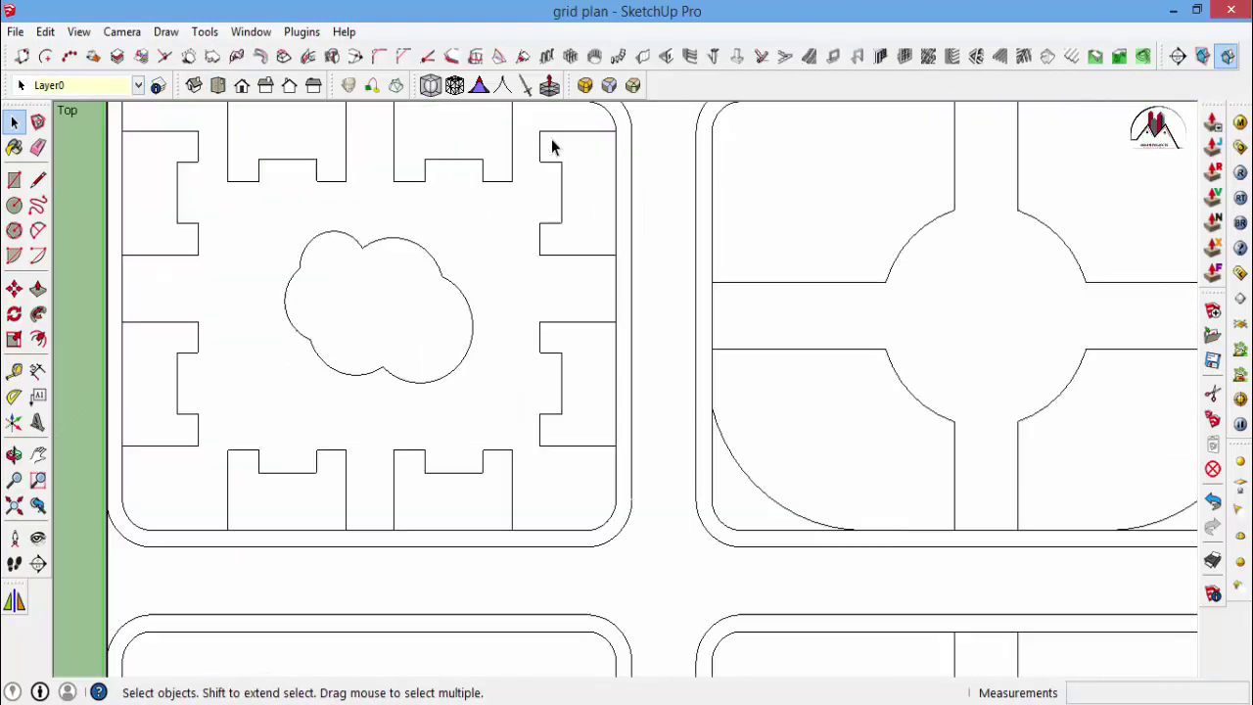
left_click(607, 245)
scroll(623, 289, "up", 1)
key("m")
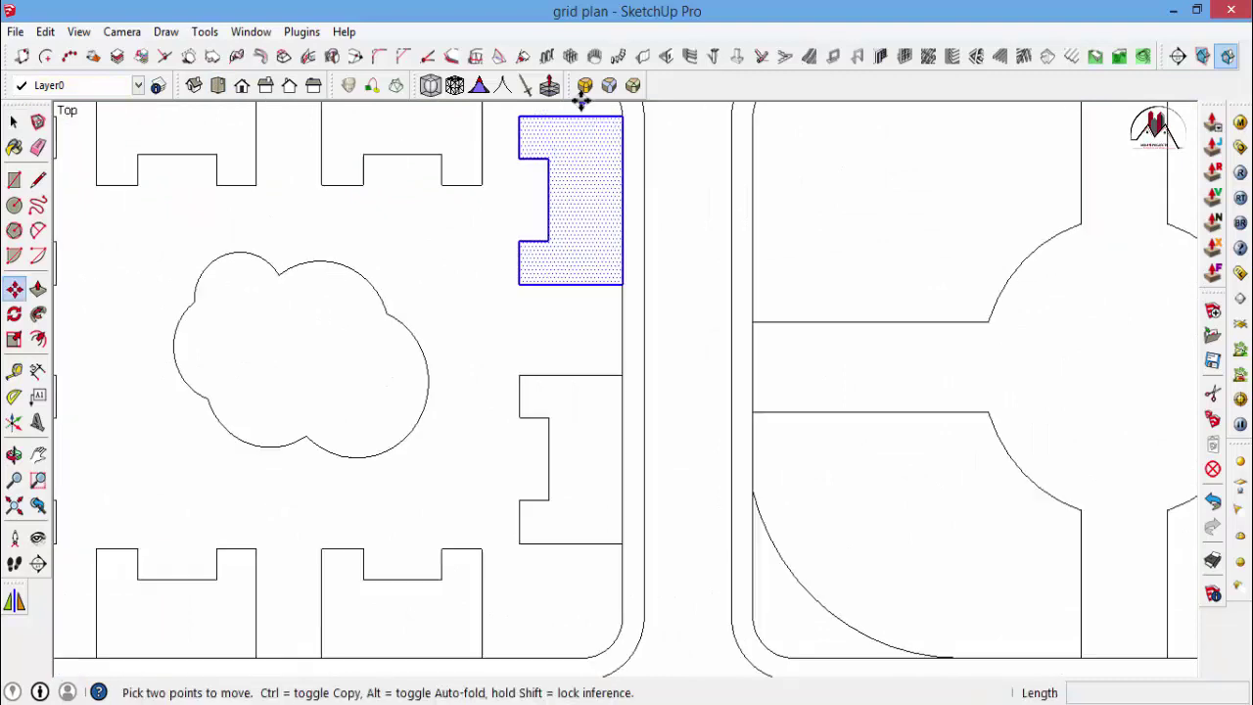
scroll(607, 138, "up", 4)
scroll(623, 137, "up", 2)
scroll(646, 125, "up", 1)
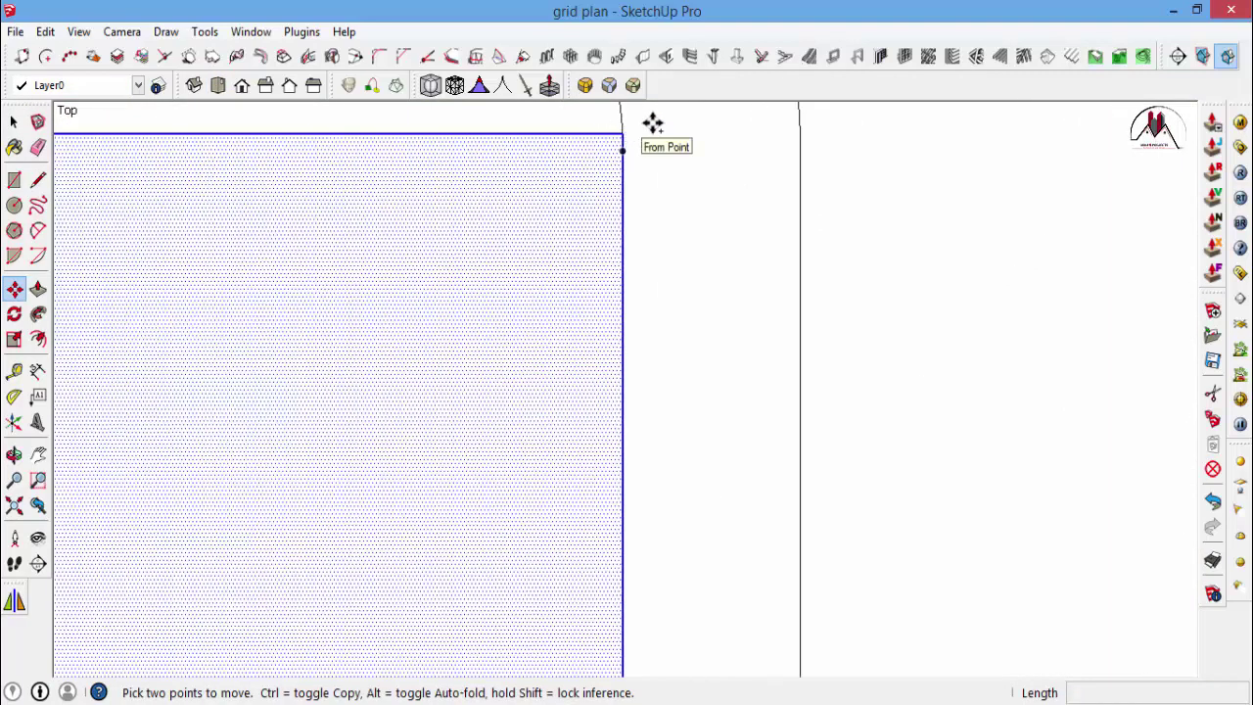
scroll(600, 131, "down", 3)
scroll(670, 130, "up", 3)
scroll(671, 130, "up", 3)
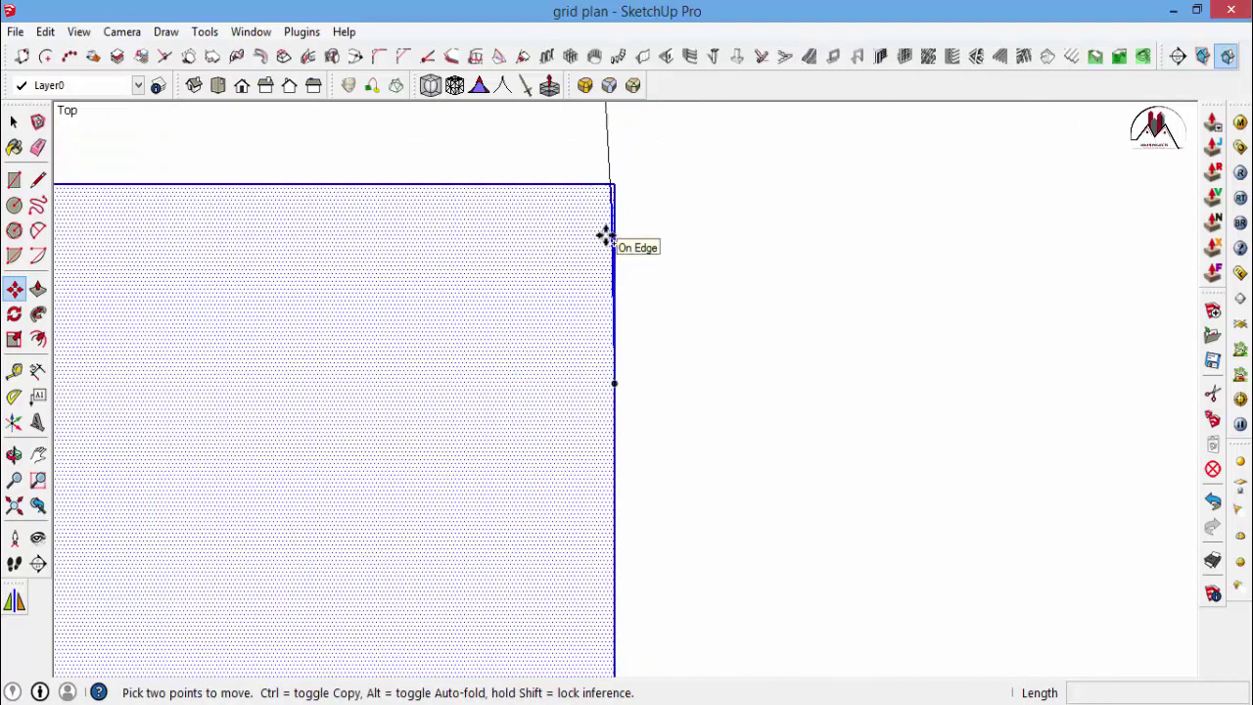
left_click(613, 202)
key("ctrl")
scroll(601, 150, "down", 1)
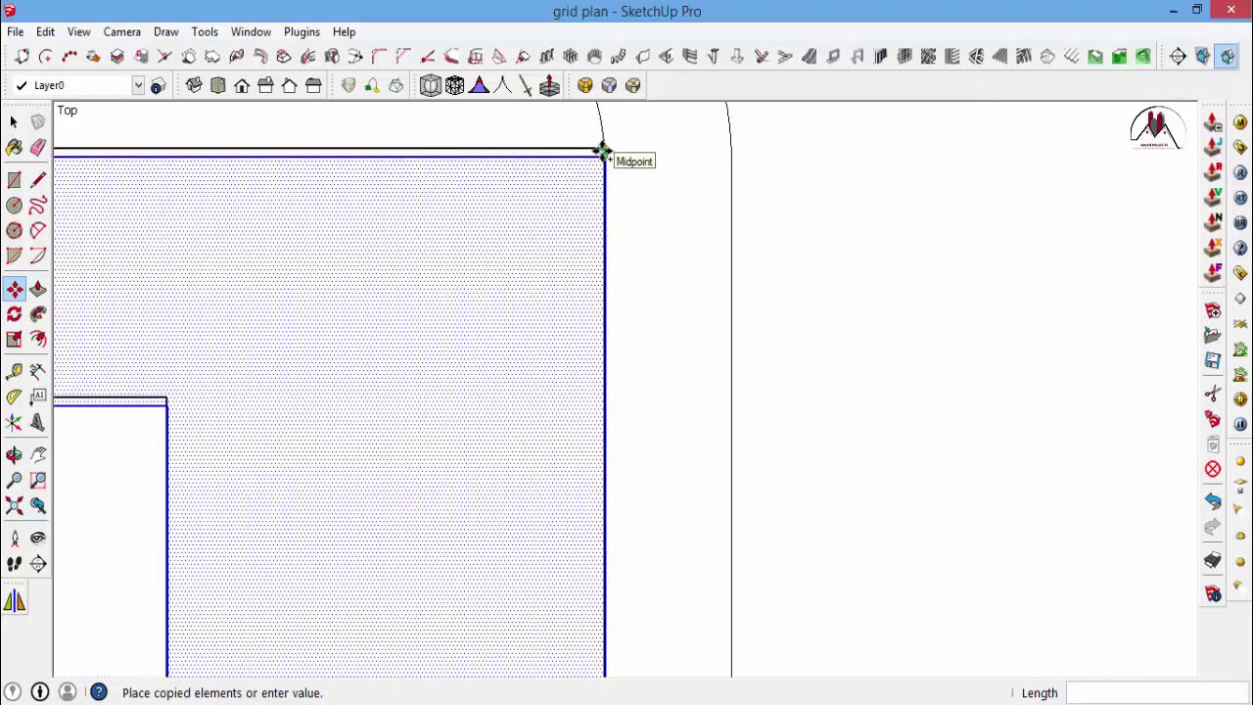
scroll(595, 151, "down", 2)
scroll(578, 151, "down", 3)
scroll(566, 153, "down", 2)
scroll(741, 523, "up", 3)
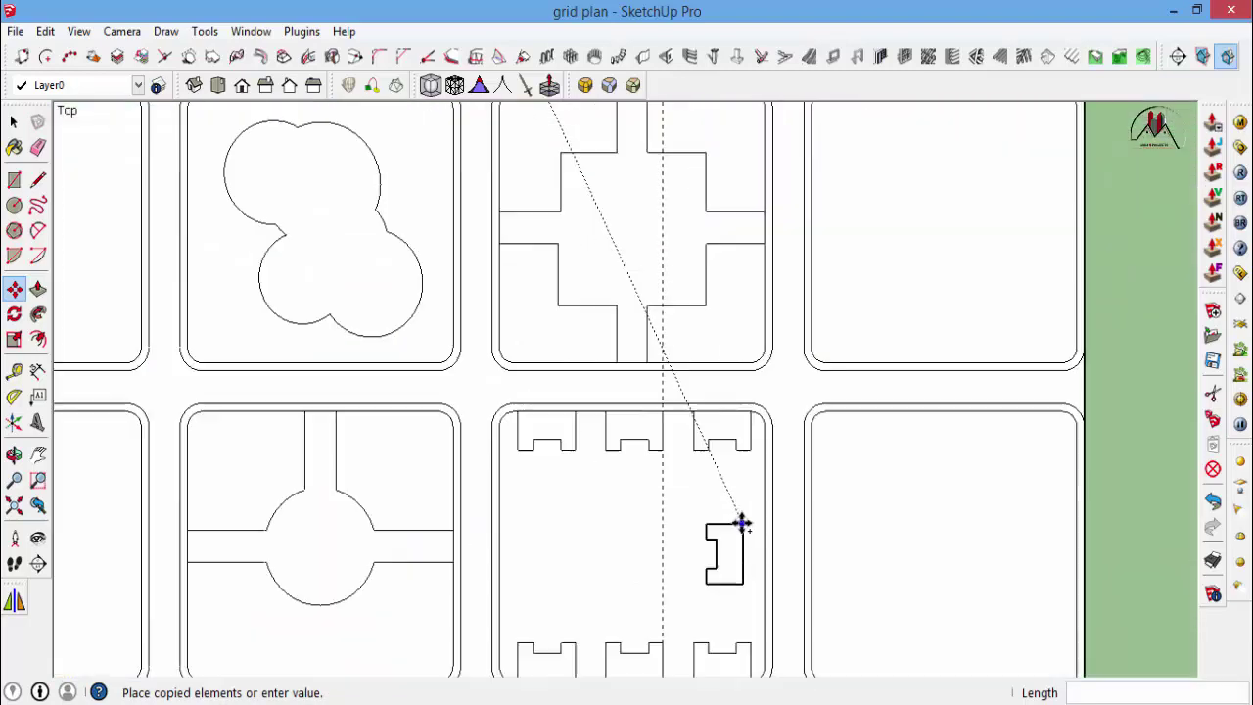
scroll(796, 343, "up", 2)
scroll(796, 343, "up", 1)
left_click(797, 344)
scroll(741, 313, "down", 3)
key("space")
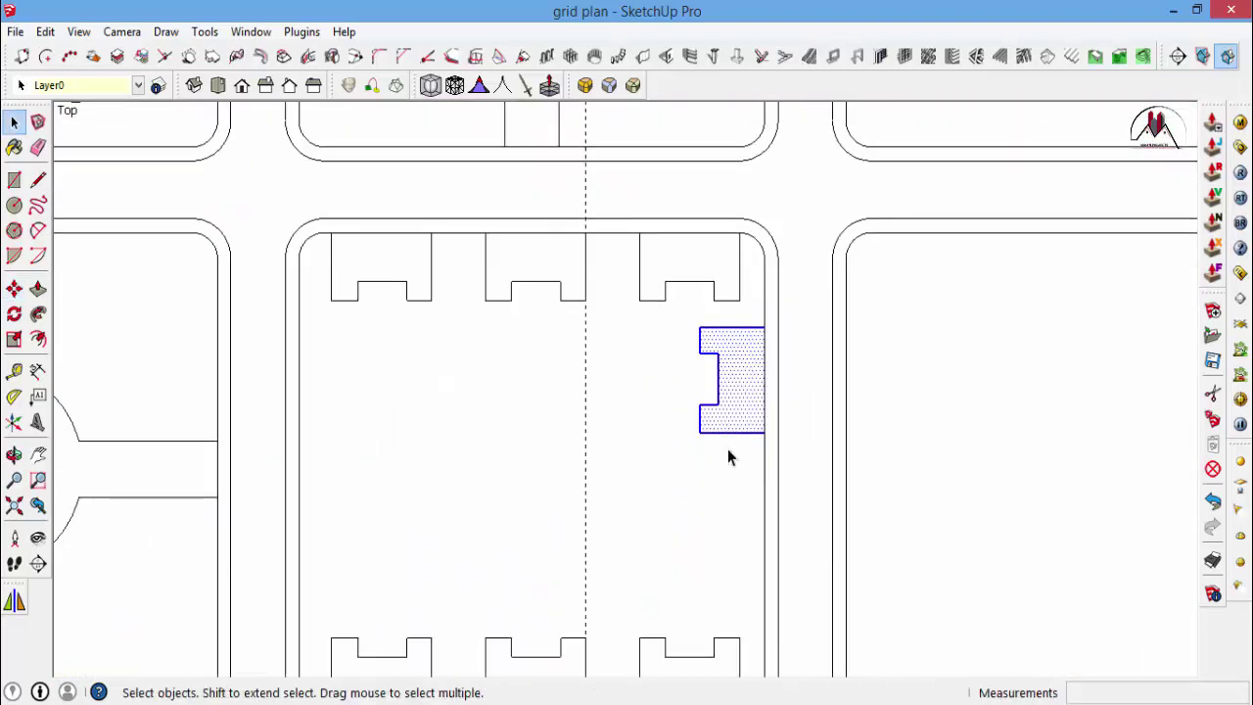
Add a guide 8 m below the copied footprint's bottom edge.
key("t")
scroll(743, 397, "up", 2)
left_click(735, 412)
type("8")
key("Return")
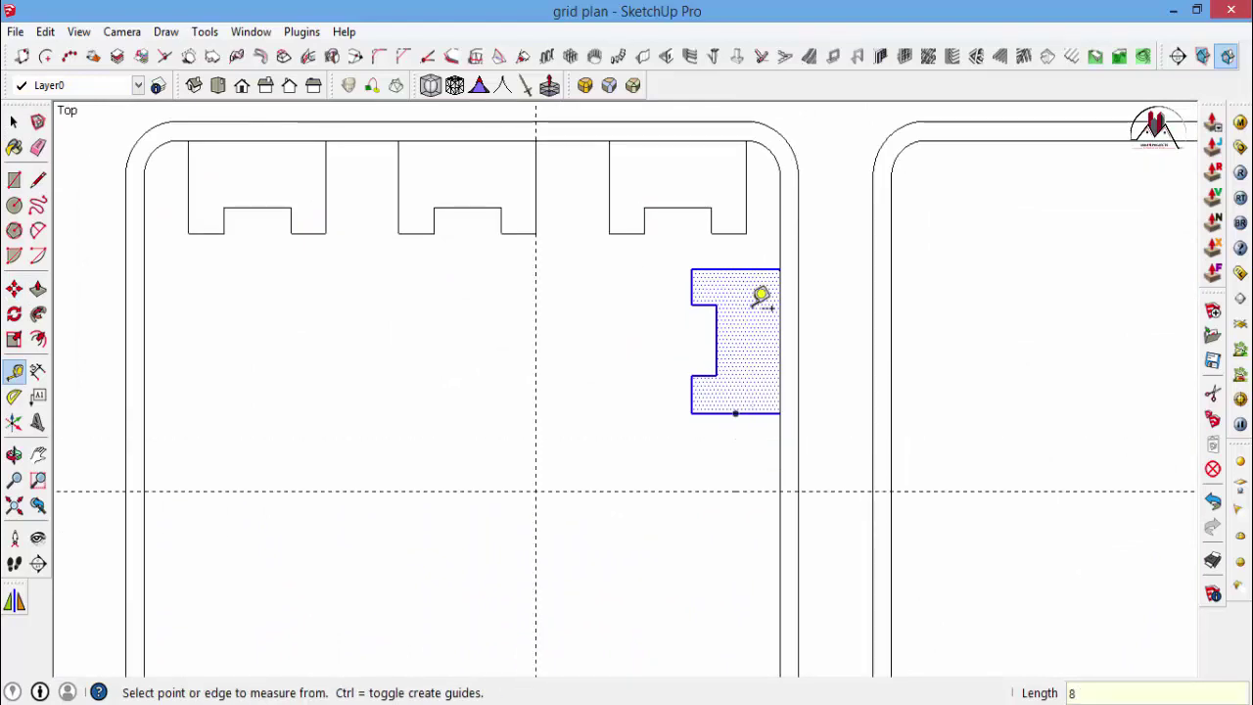
key("space")
scroll(760, 295, "up", 2)
Copy the bracket footprint down to the 8 m guide and clean up stray edges.
key("m")
scroll(802, 280, "up", 1)
scroll(744, 240, "up", 3)
scroll(770, 244, "up", 1)
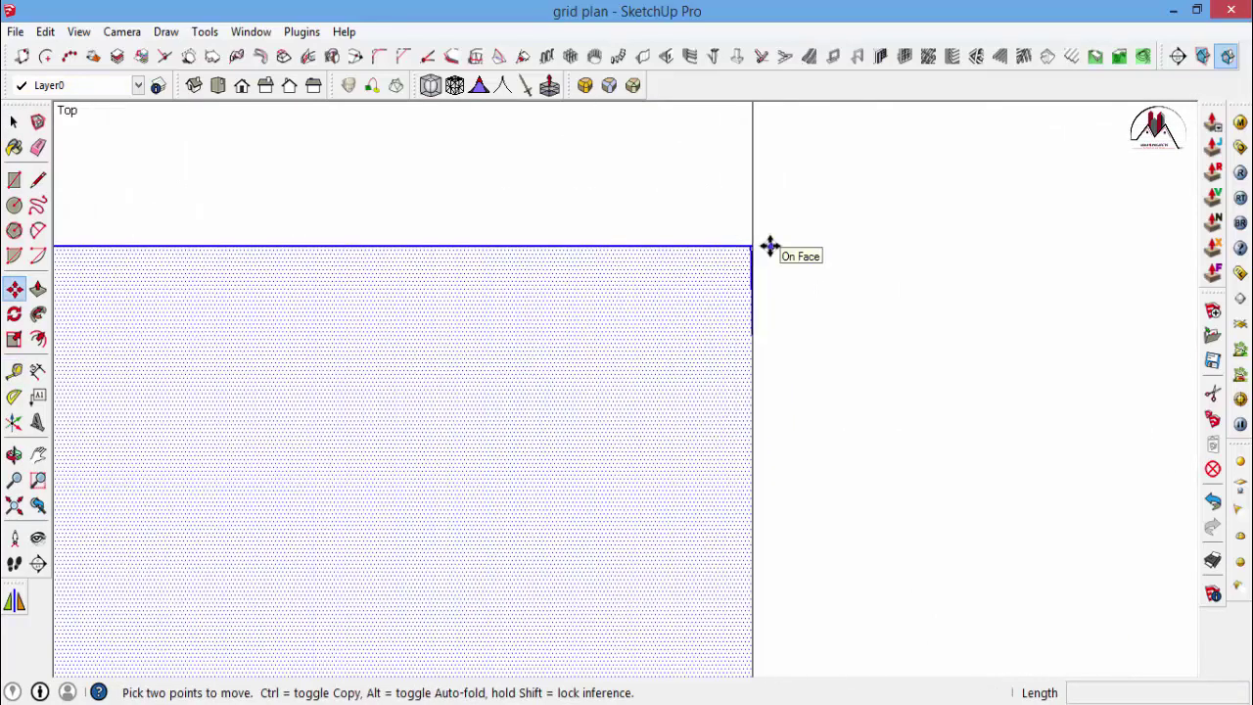
key("ctrl")
left_click(721, 247)
scroll(721, 190, "down", 2)
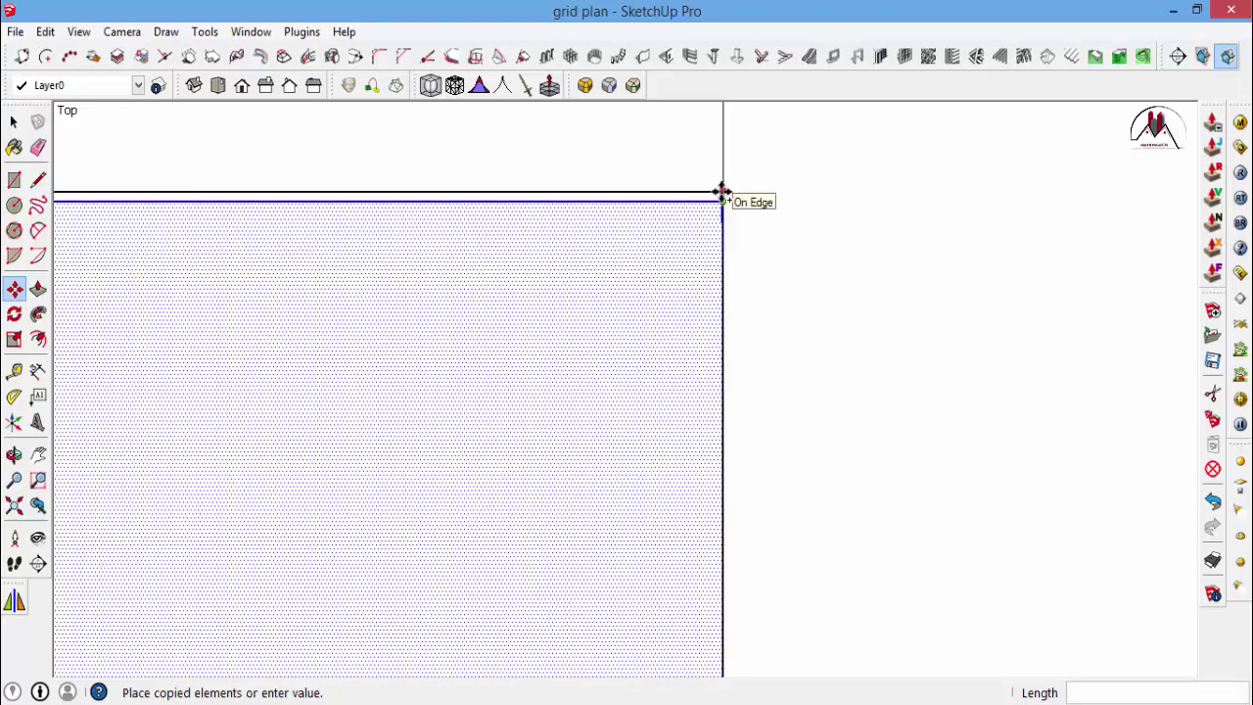
scroll(721, 190, "down", 1)
scroll(722, 190, "down", 2)
scroll(722, 190, "down", 2)
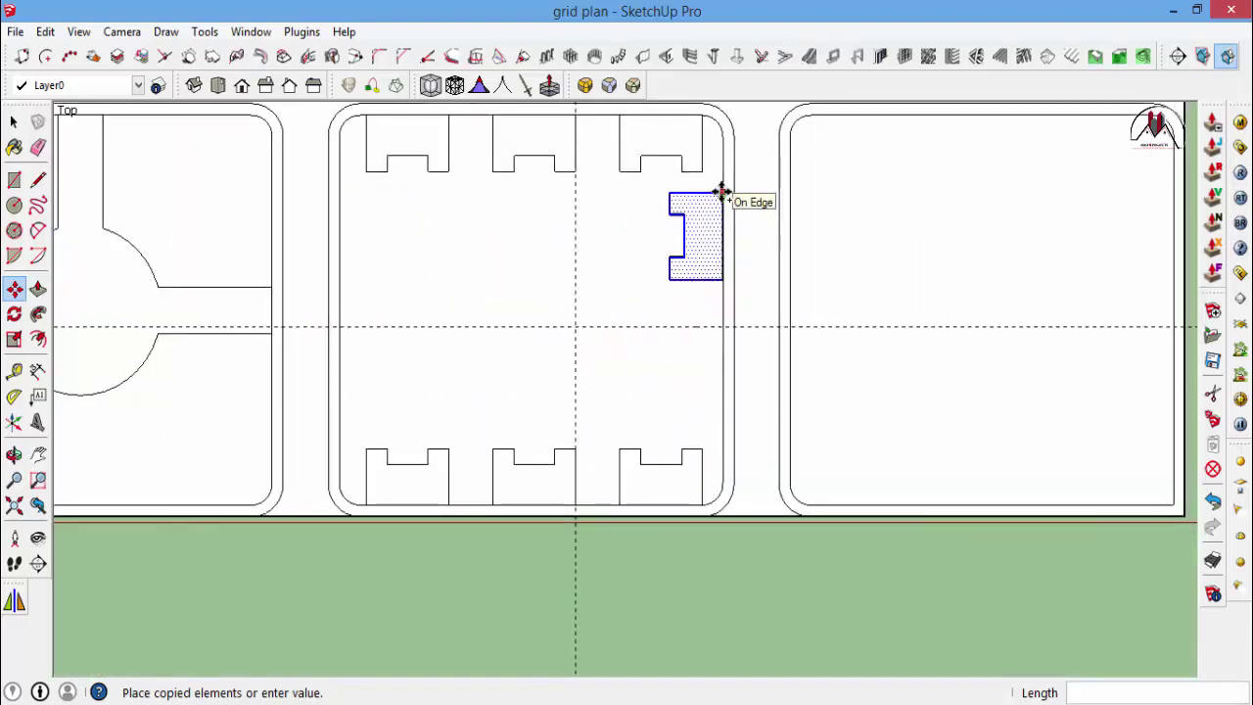
scroll(722, 326, "up", 4)
left_click(721, 324)
scroll(712, 381, "down", 2)
scroll(712, 408, "down", 3)
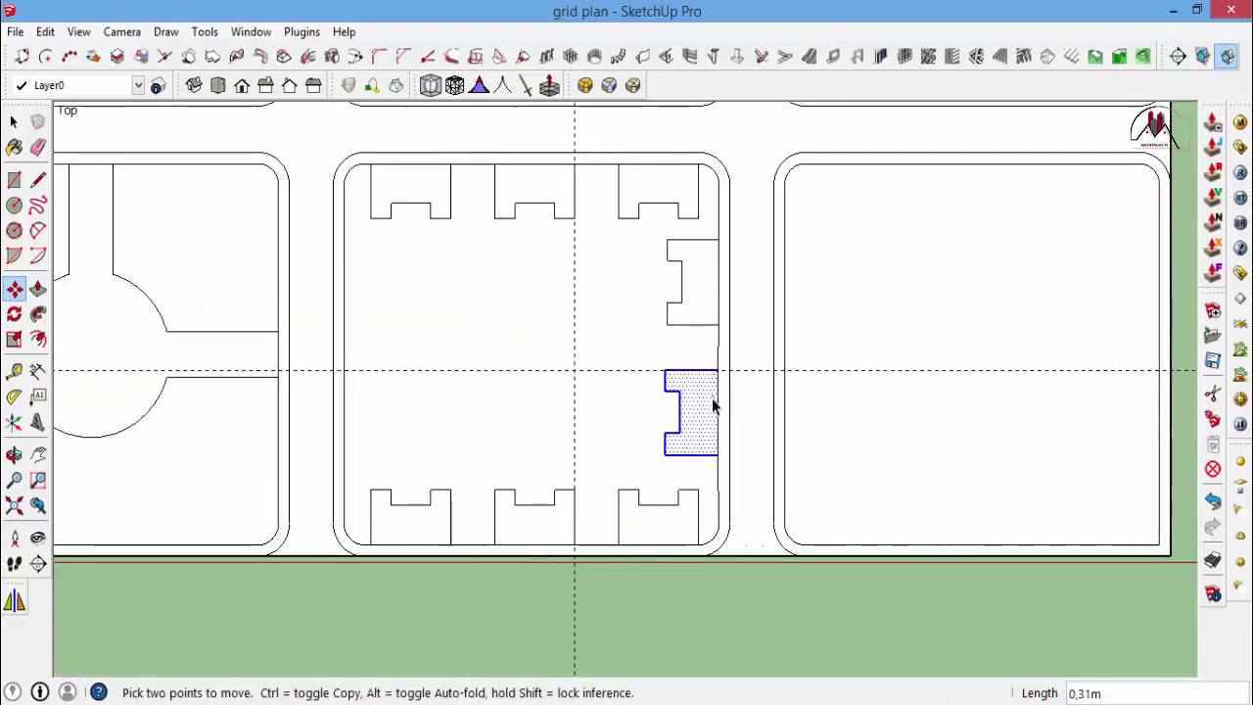
key("space")
scroll(719, 313, "up", 5)
scroll(713, 264, "up", 3)
scroll(724, 314, "up", 2)
scroll(753, 299, "up", 2)
key("e")
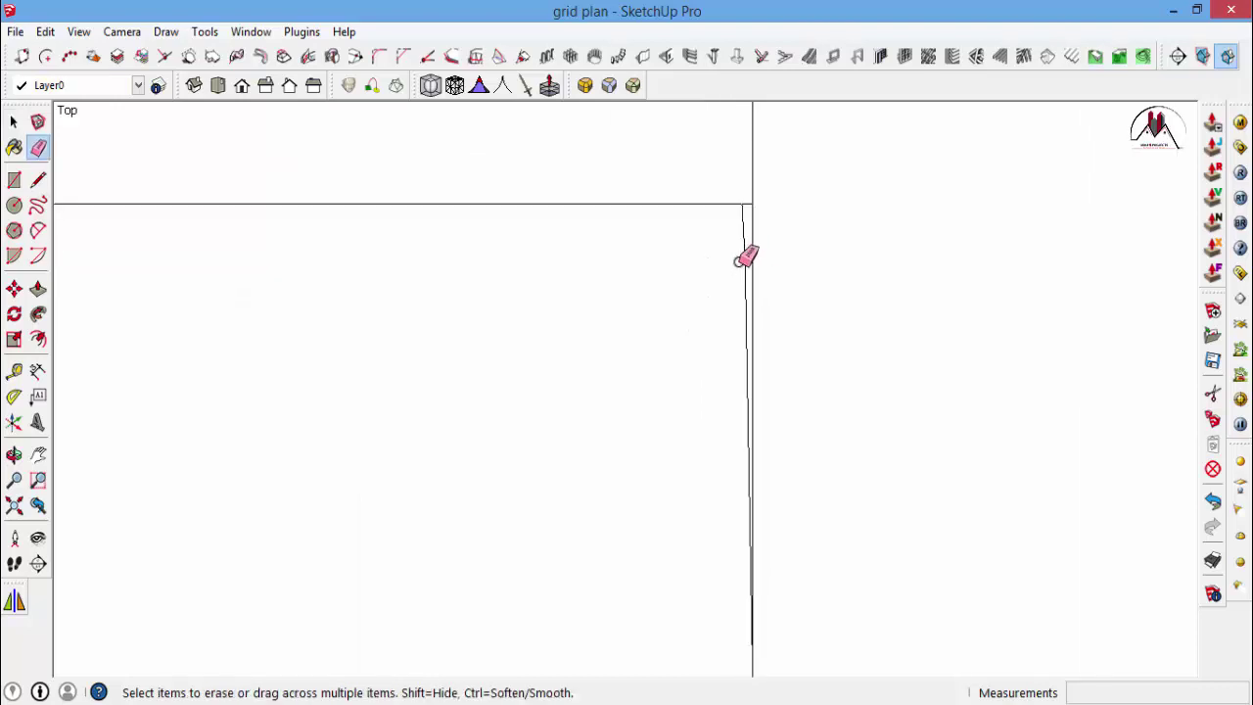
key("space")
scroll(713, 269, "down", 1)
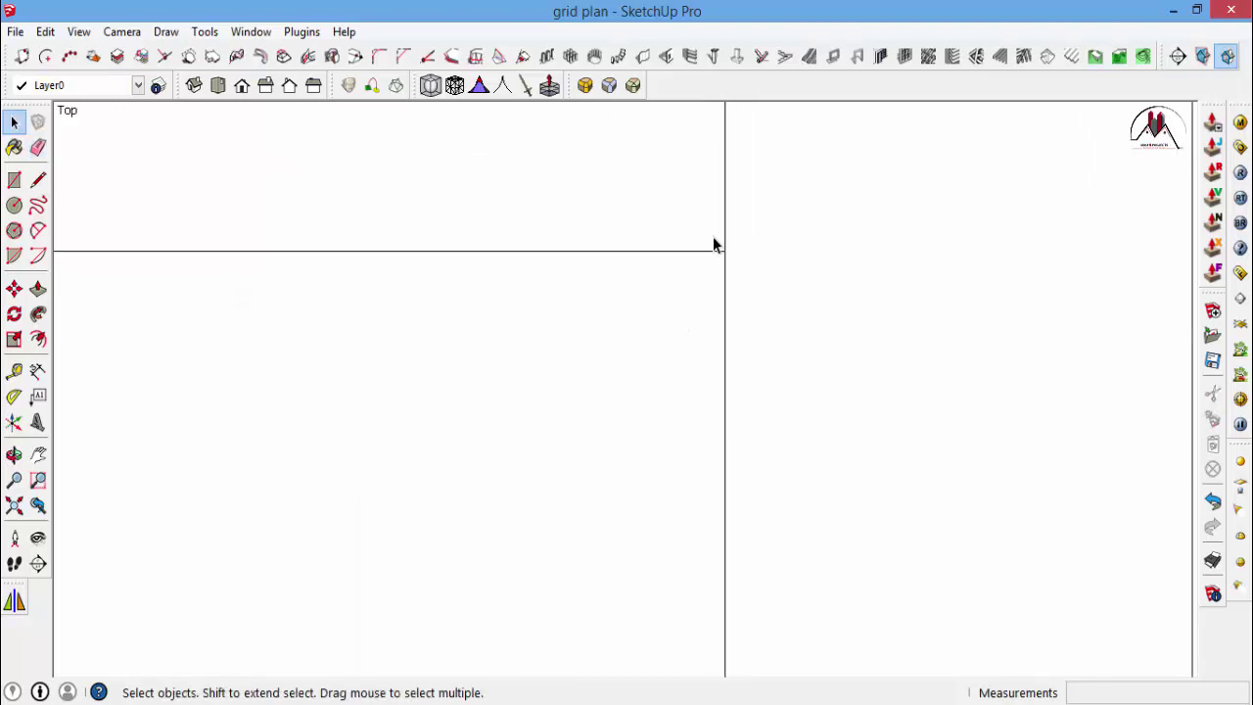
scroll(711, 240, "down", 2)
scroll(699, 236, "down", 2)
scroll(680, 246, "down", 2)
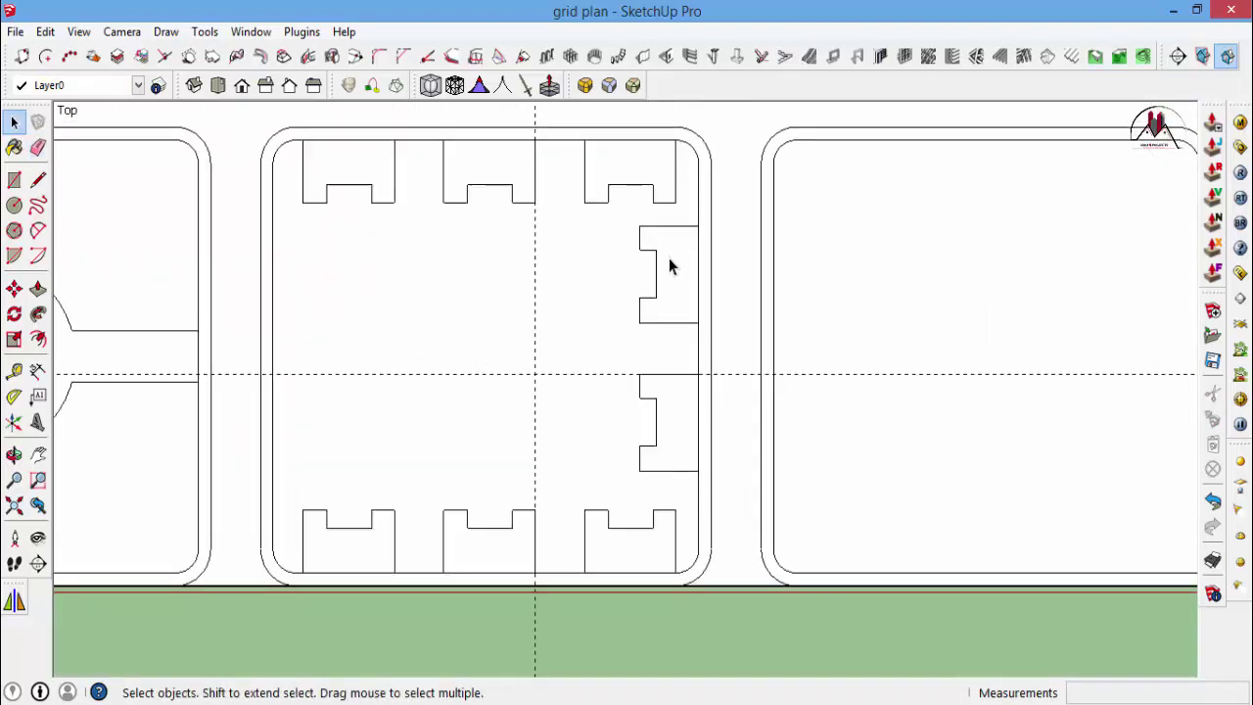
Delete all dashed guide lines with Edit > Delete Guides.
left_click(45, 32)
left_click(95, 209)
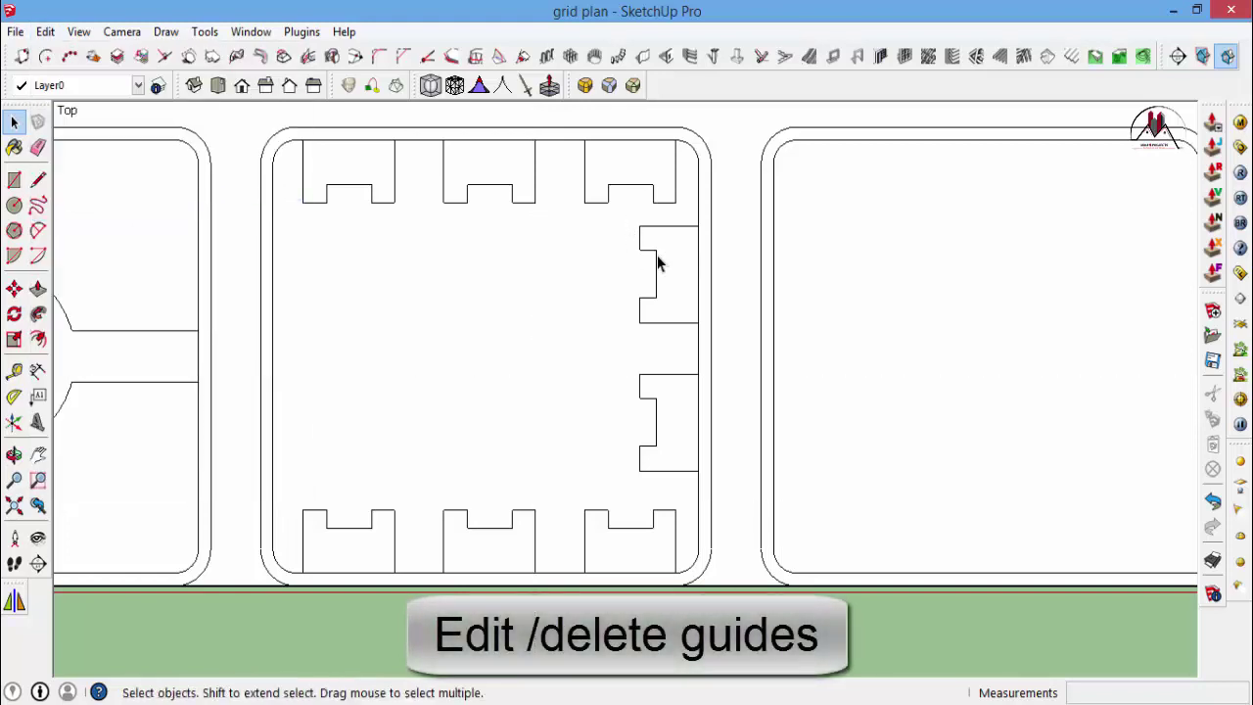
scroll(658, 262, "up", 1)
Select both right-side bracket footprints and move them slightly down the block's edge.
left_click_drag(615, 217, 713, 344)
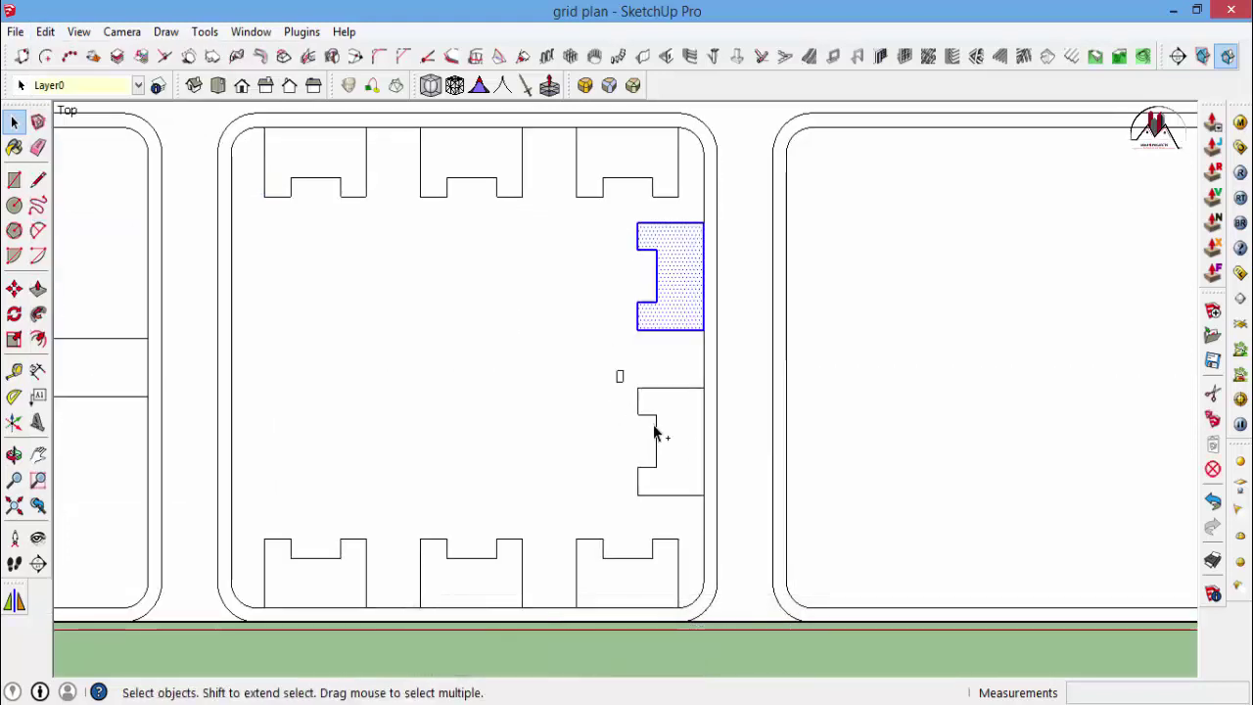
left_click_drag(616, 372, 711, 511, "ctrl")
scroll(710, 508, "up", 1)
scroll(707, 506, "up", 3)
key("m")
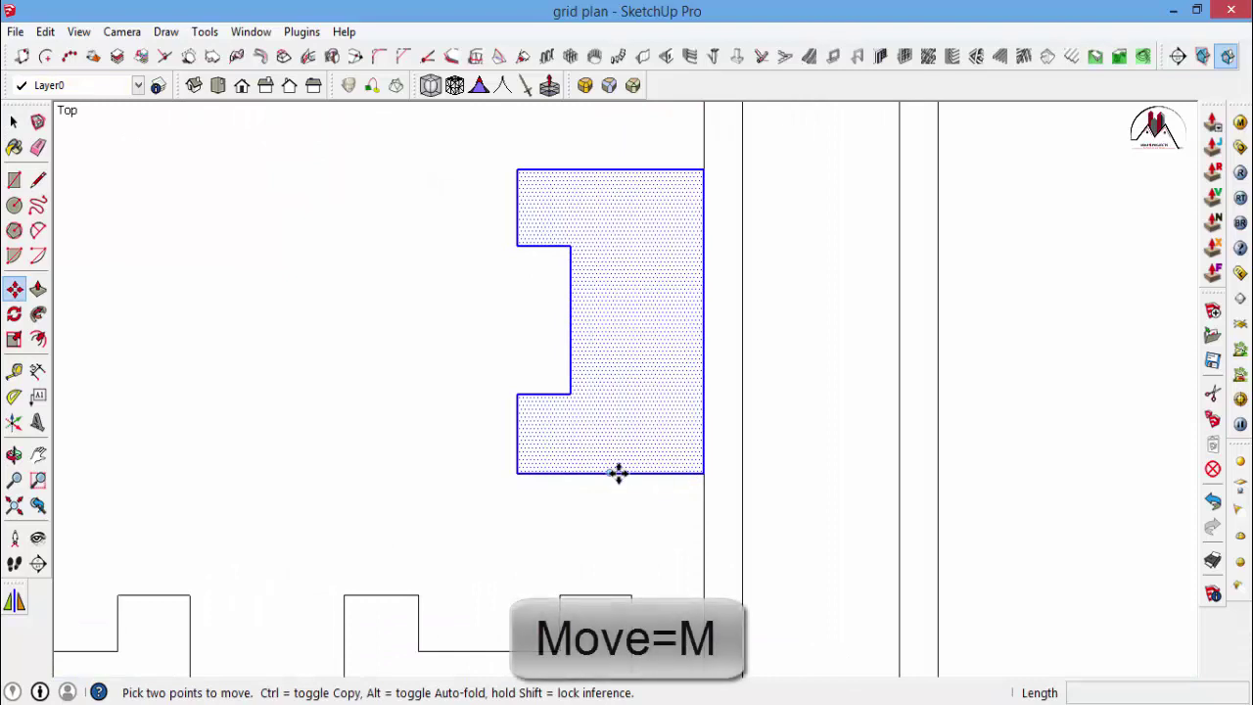
left_click(618, 474)
scroll(615, 492, "down", 1)
scroll(615, 493, "down", 2)
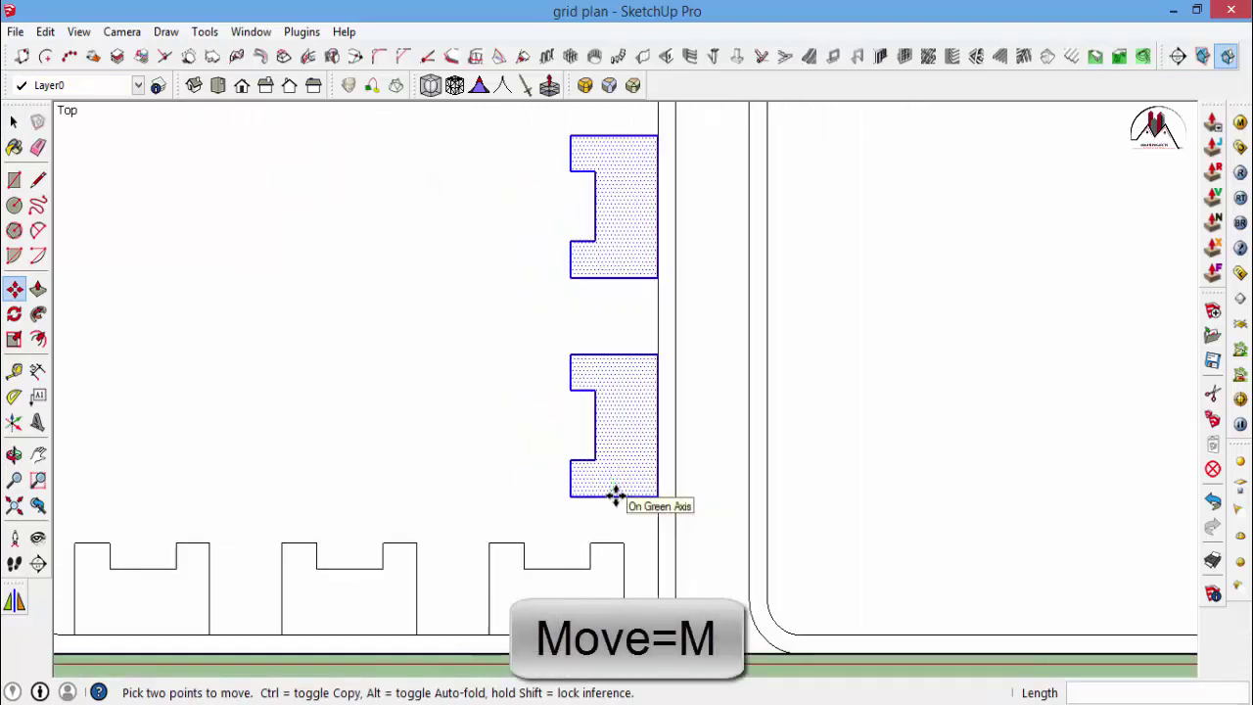
scroll(614, 495, "down", 1)
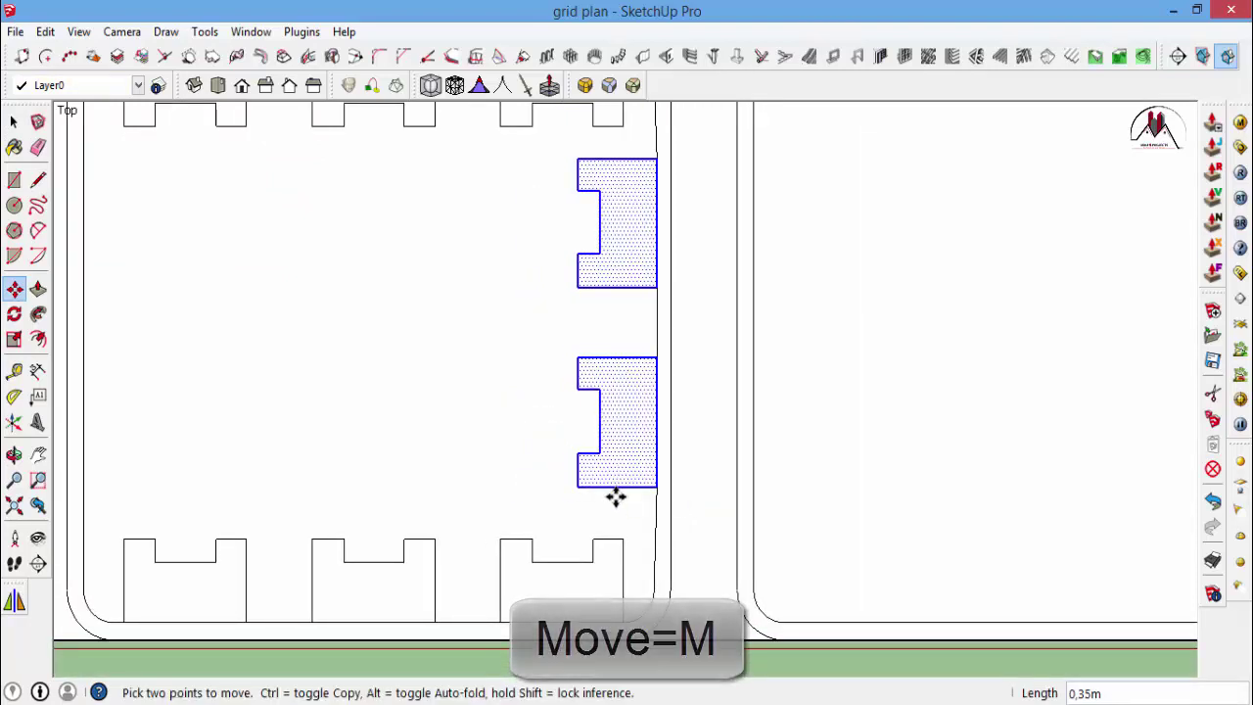
left_click(614, 495)
scroll(615, 492, "up", 2)
left_click(615, 483)
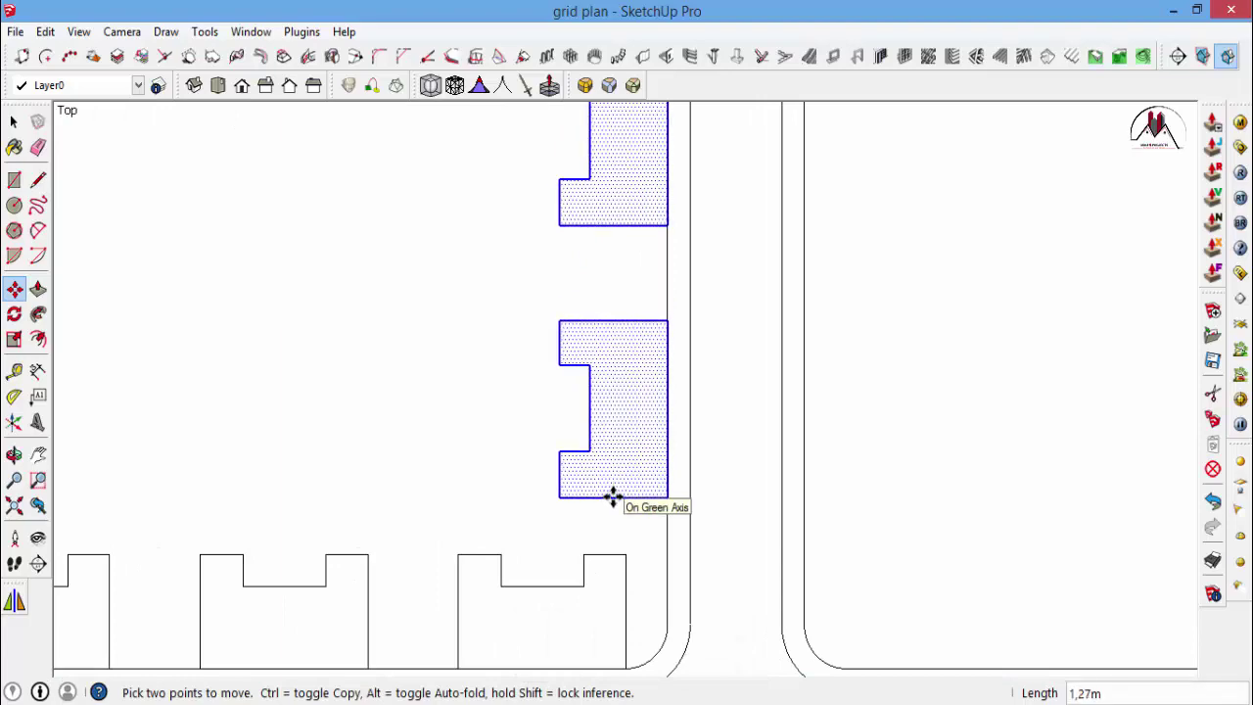
scroll(613, 494, "down", 2)
key("space")
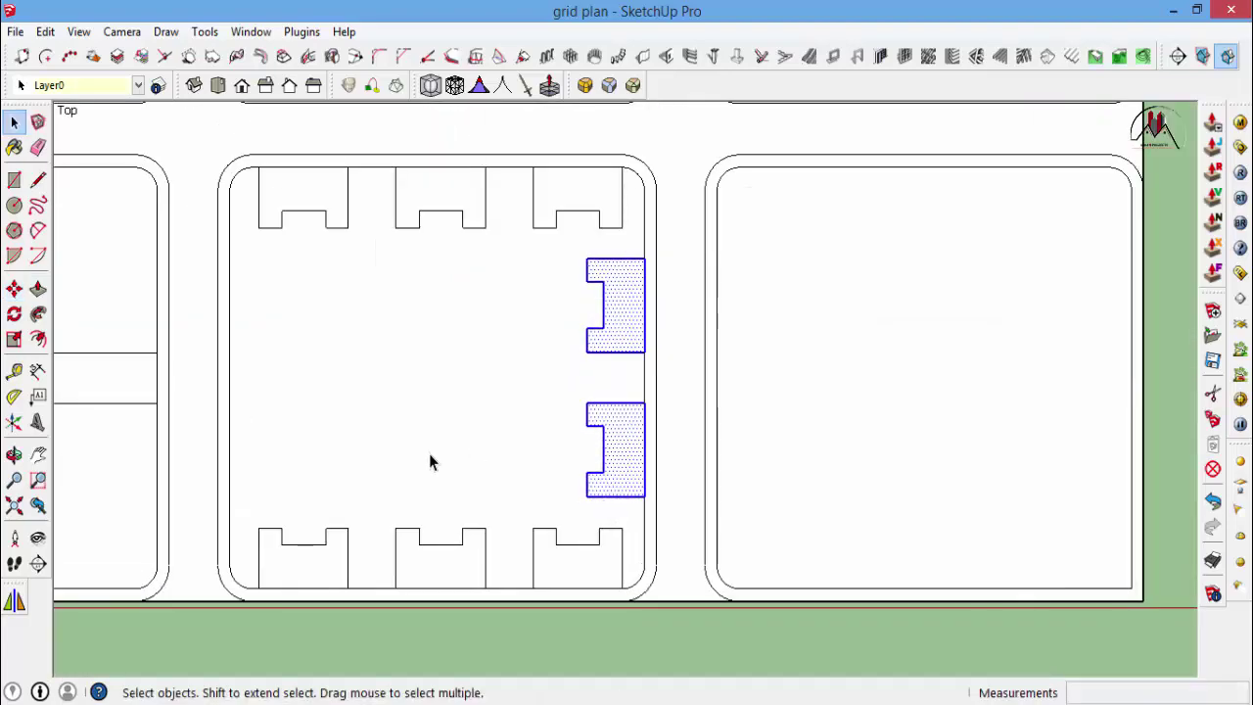
Mirror the two right-side footprints across the block's centre, keeping the originals, then return to Top view.
mouse_move(431, 461)
middle_mouse_down()
mouse_move(331, 321)
mouse_move(293, 294)
middle_mouse_up()
left_click(14, 601)
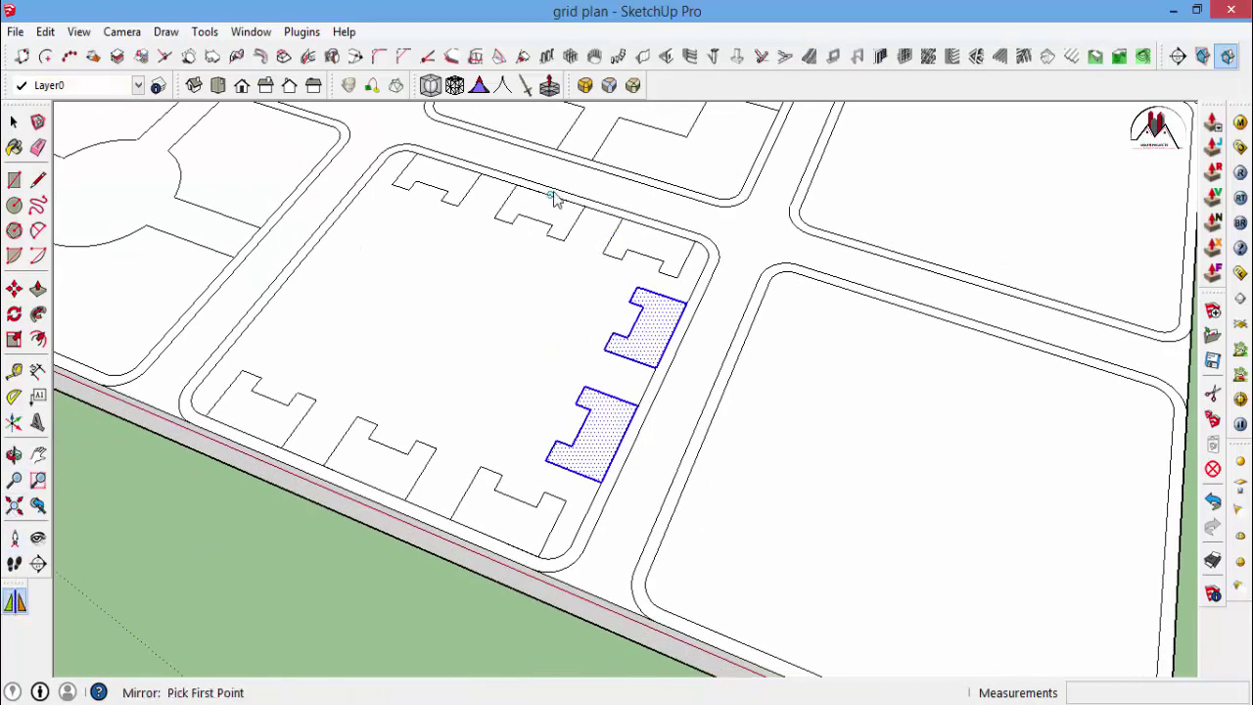
left_click(491, 227)
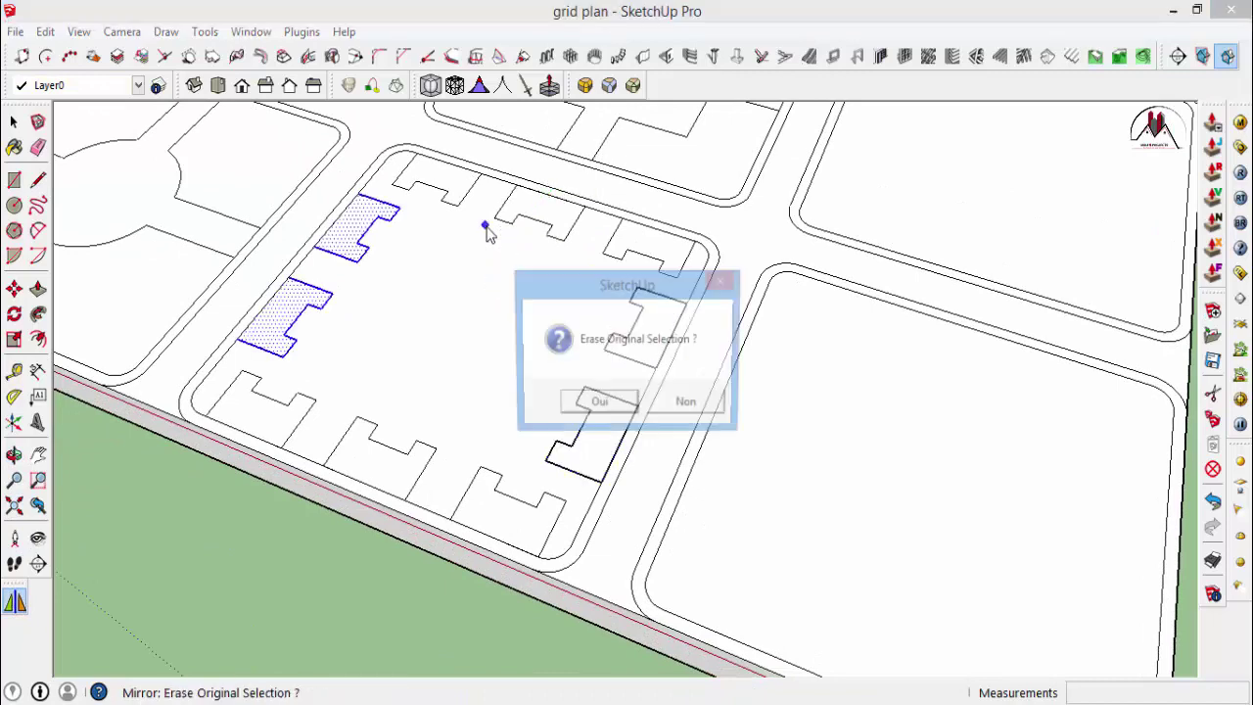
left_click(682, 399)
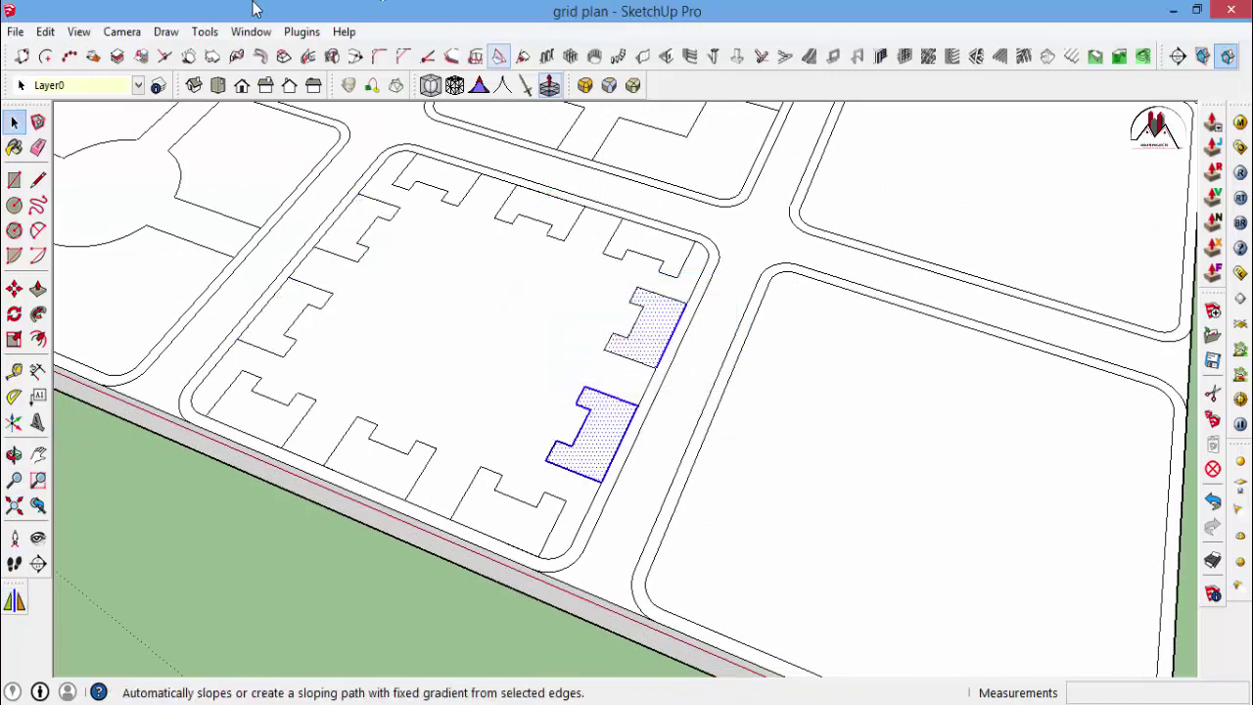
left_click(220, 86)
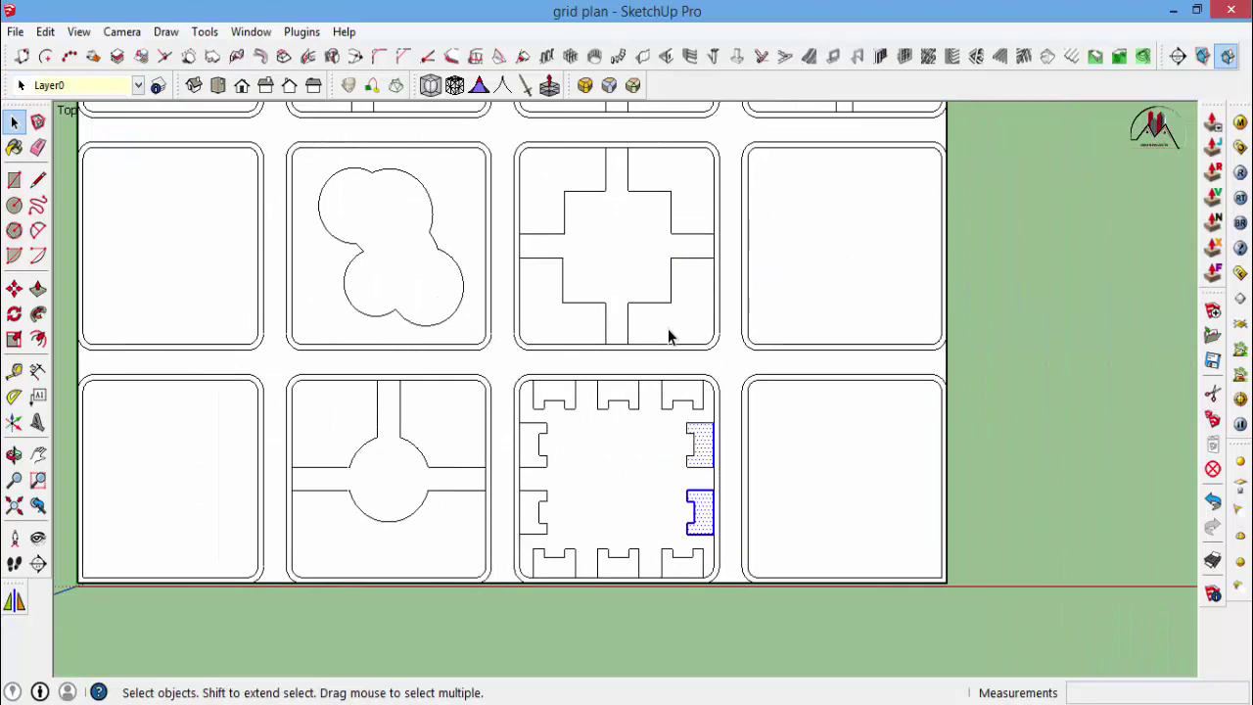
scroll(608, 489, "up", 3)
Draw a 40-sided, roughly 15.52 m radius circle at the block centre and offset it inward into a ring.
scroll(608, 489, "up", 1)
key("c")
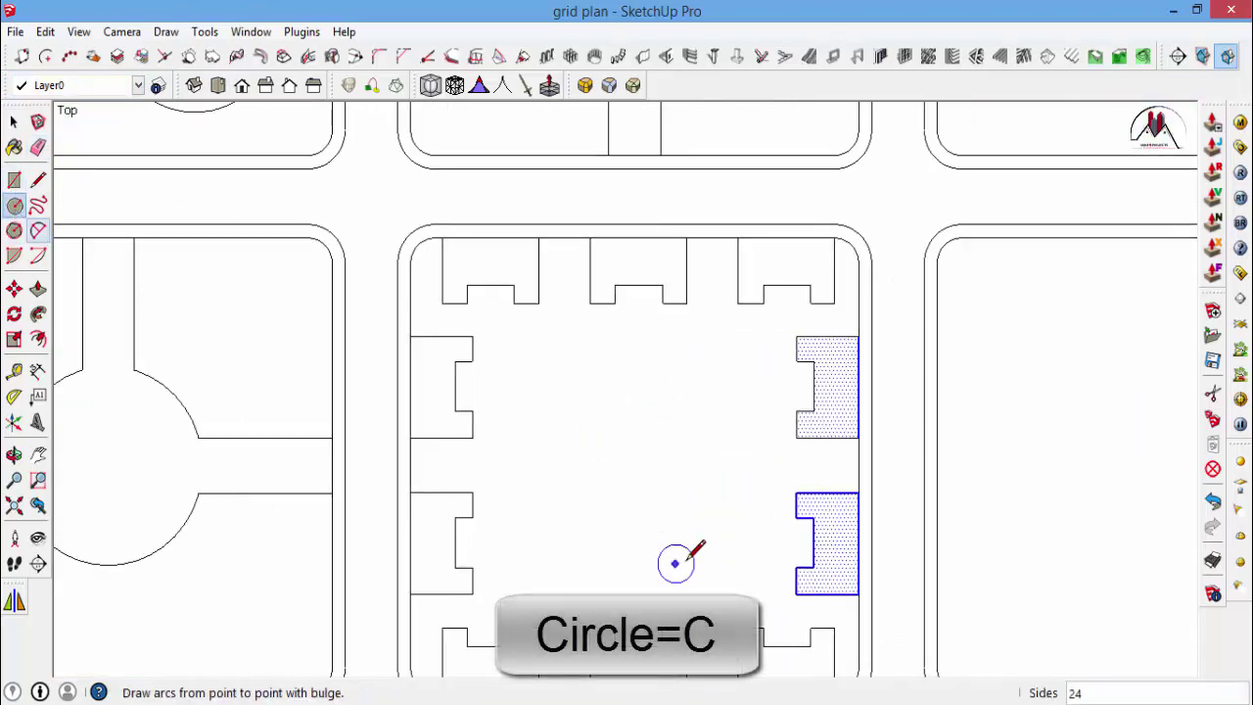
left_click(636, 466)
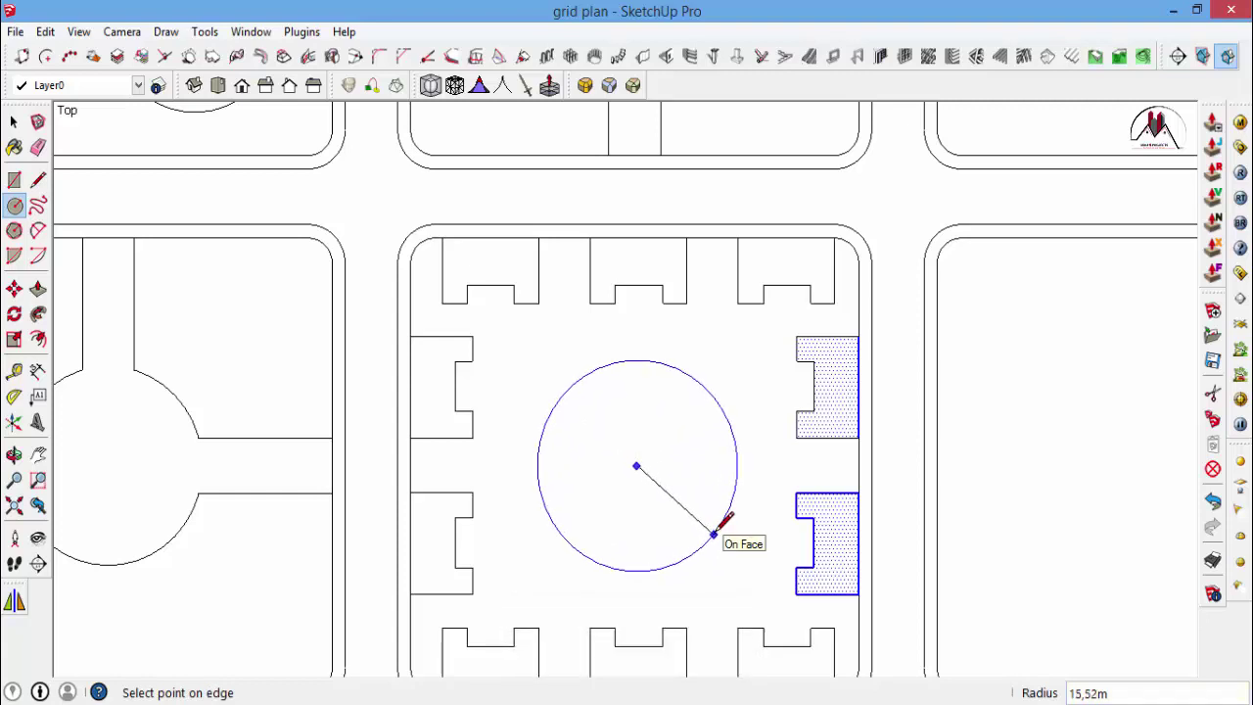
key("f")
left_click(662, 492)
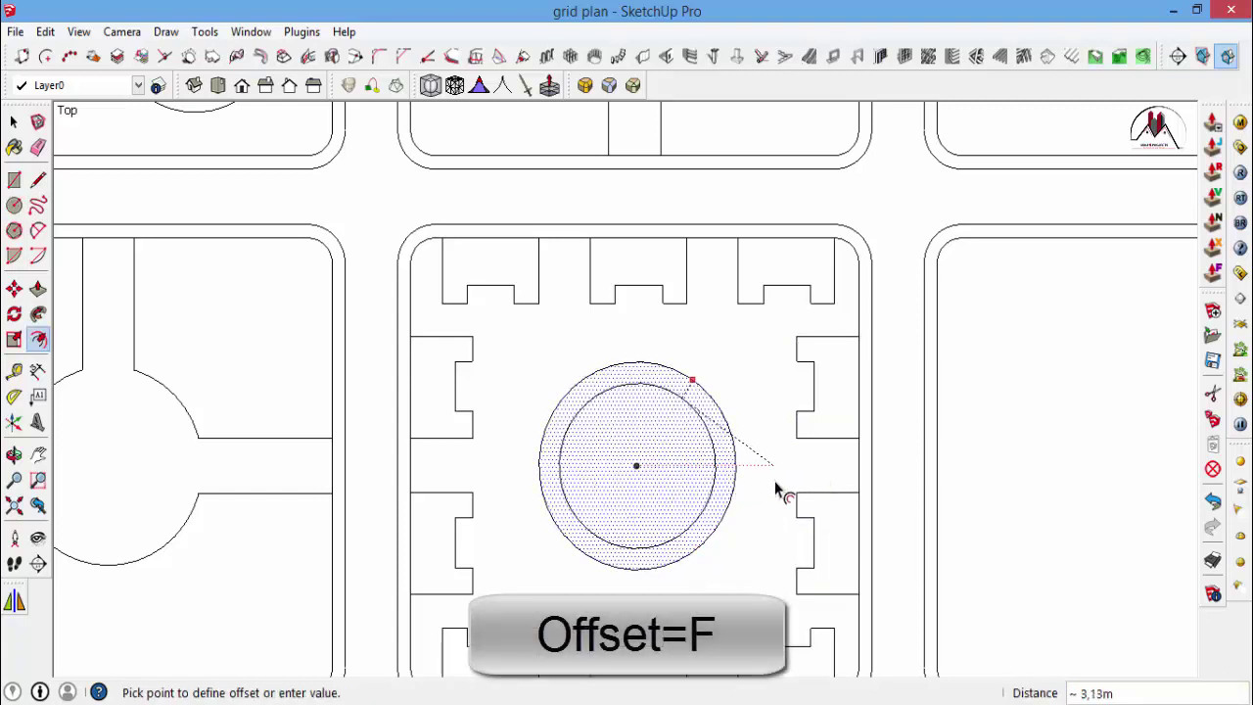
left_click(776, 494)
key("space")
left_click(664, 445)
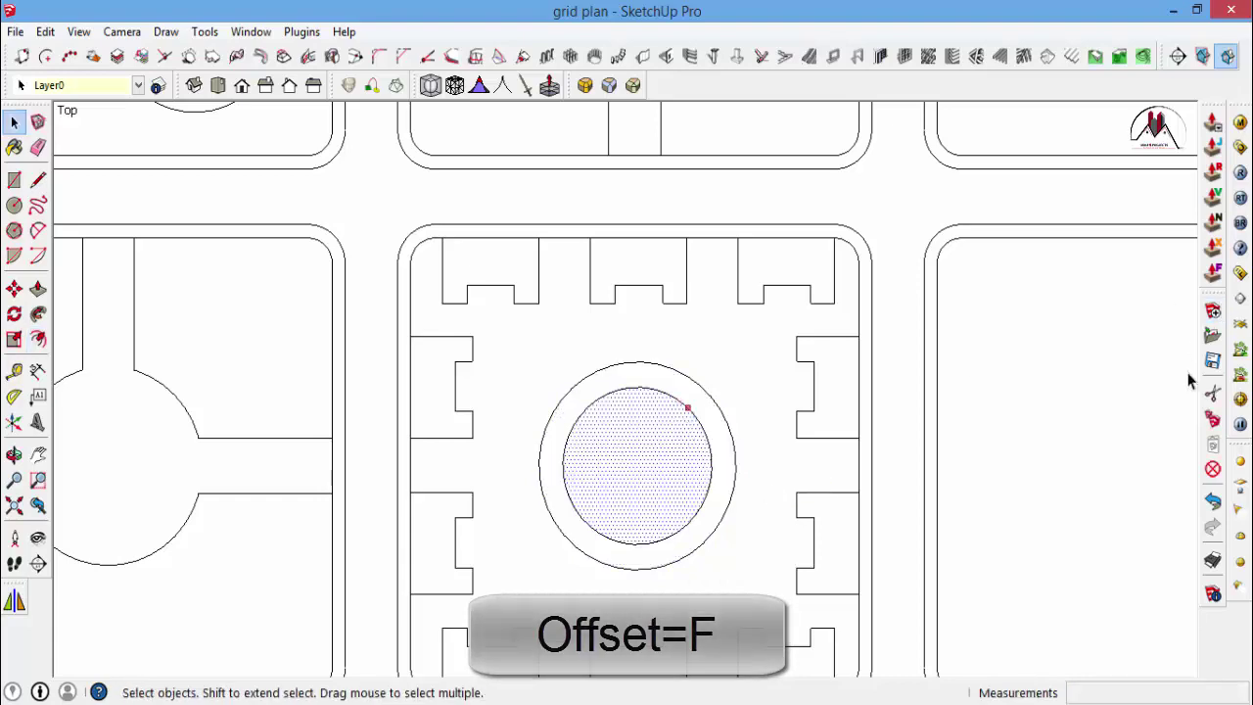
Draw a line from the right block's top edge to the divider, enclosing an upper-left rectangular footprint.
scroll(881, 347, "down", 3)
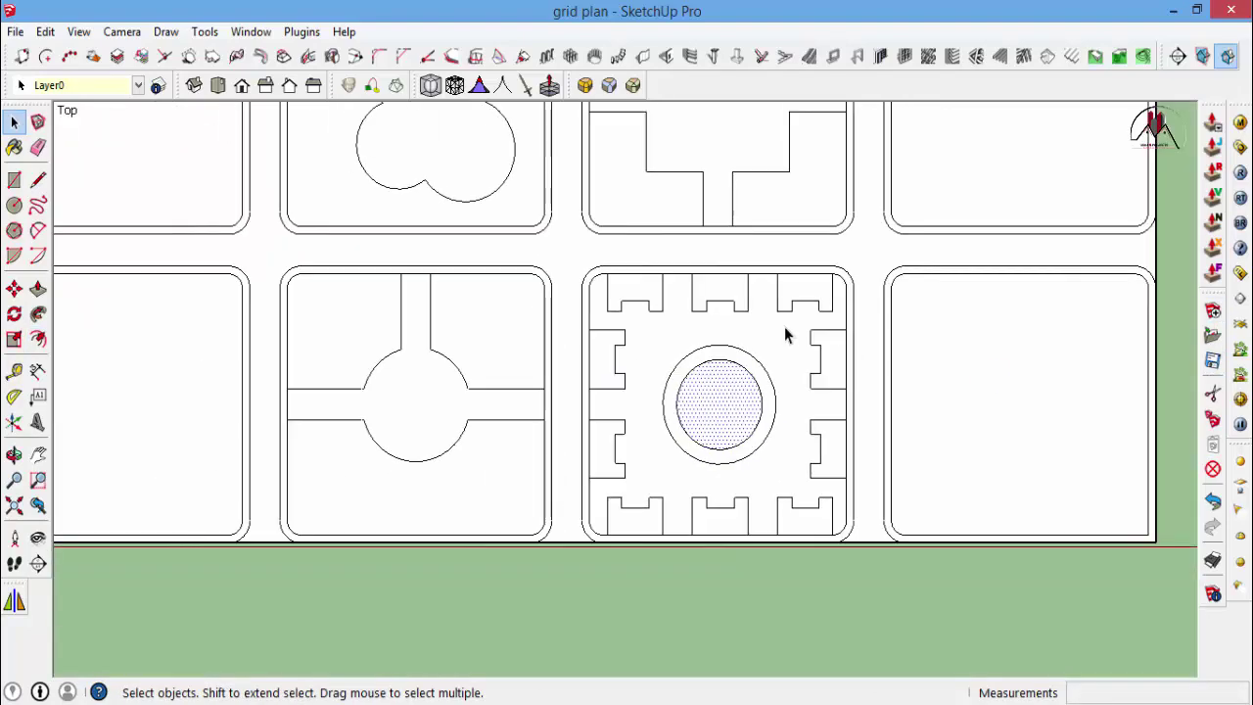
scroll(917, 379, "down", 2)
scroll(1077, 333, "up", 2)
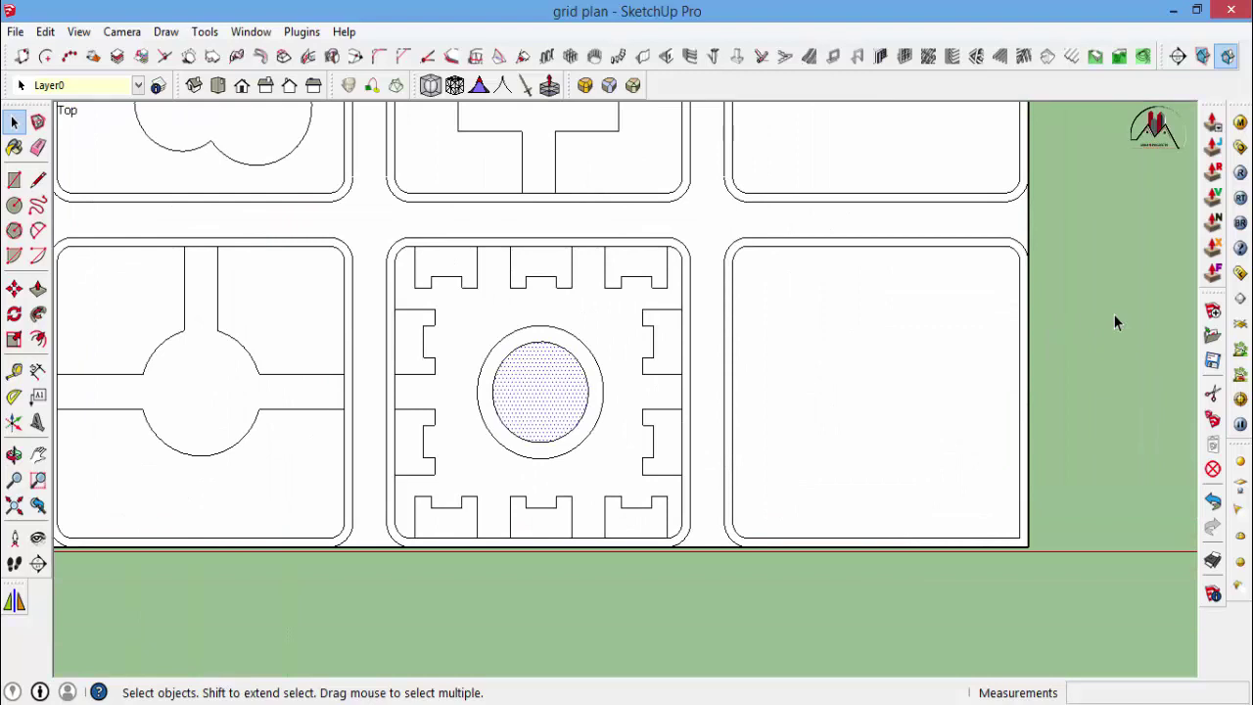
left_click(1113, 314)
key("l")
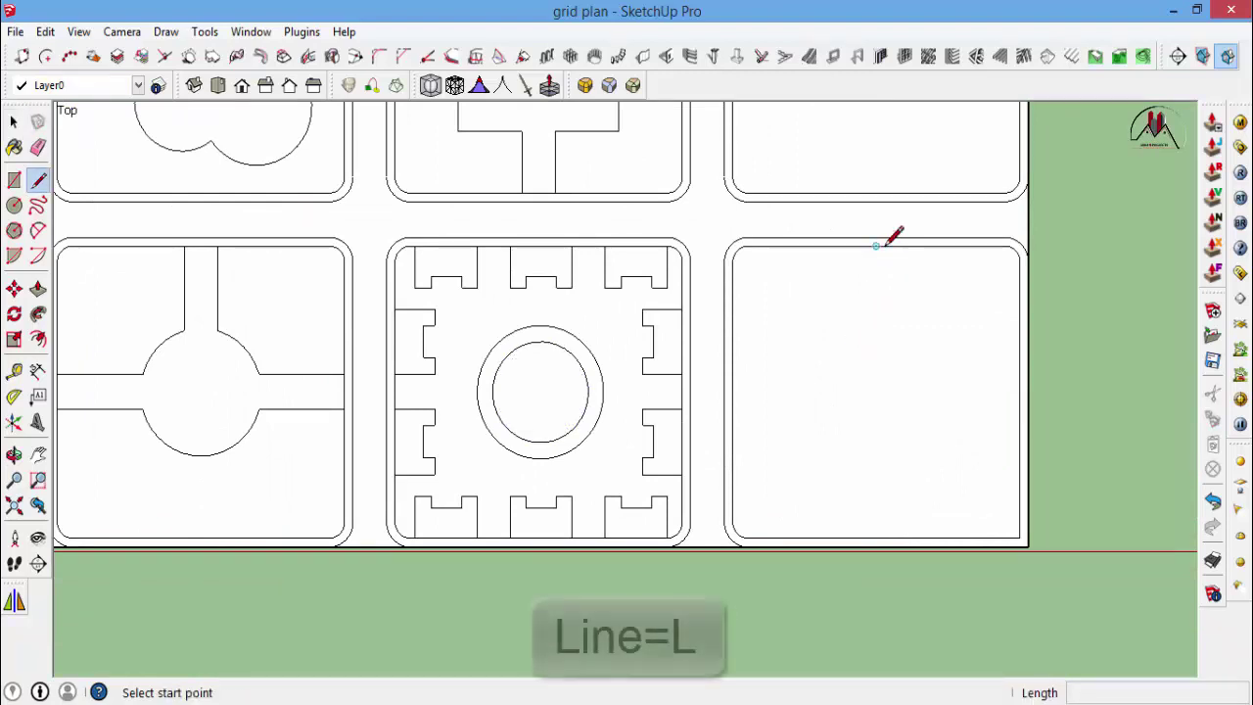
left_click(875, 246)
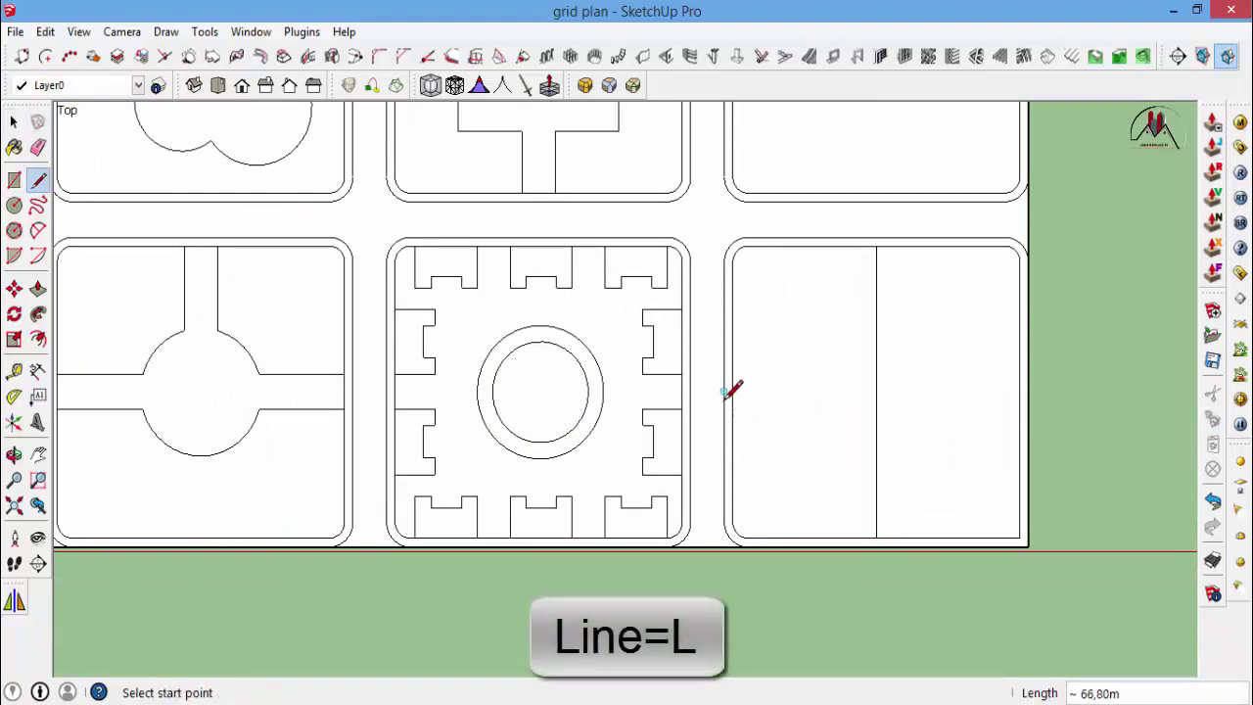
scroll(890, 376, "up", 1)
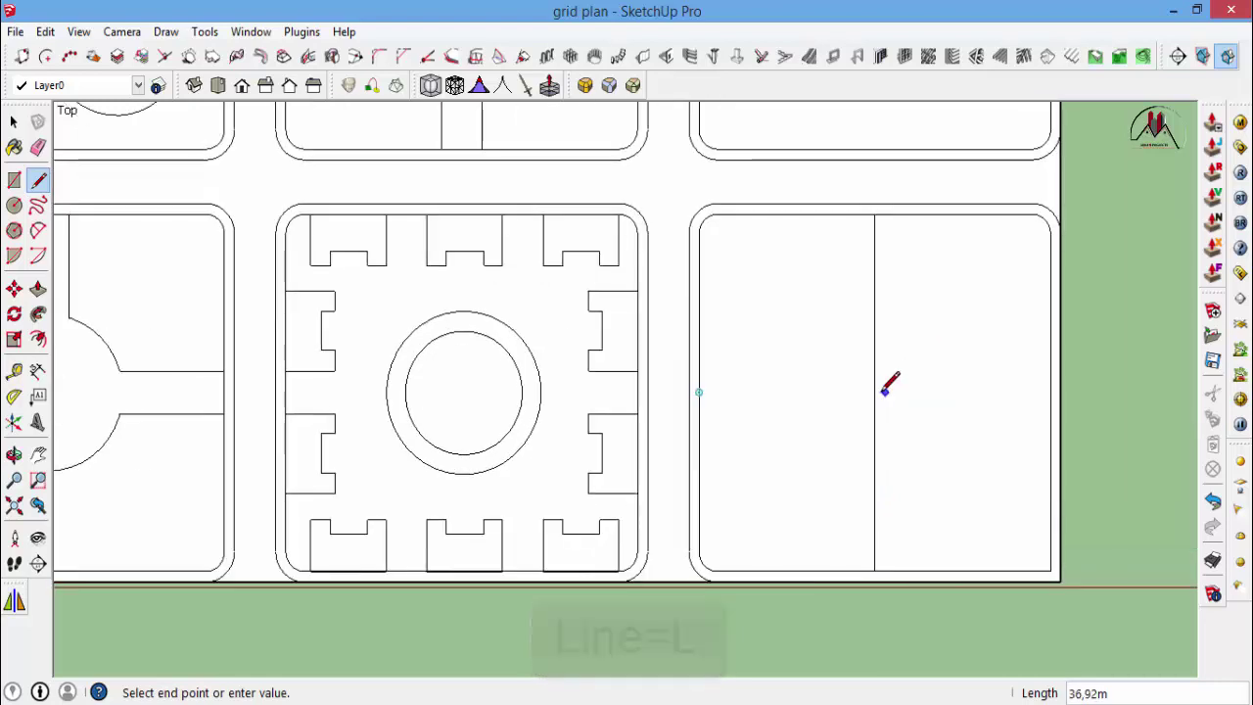
left_click(875, 392)
key("e")
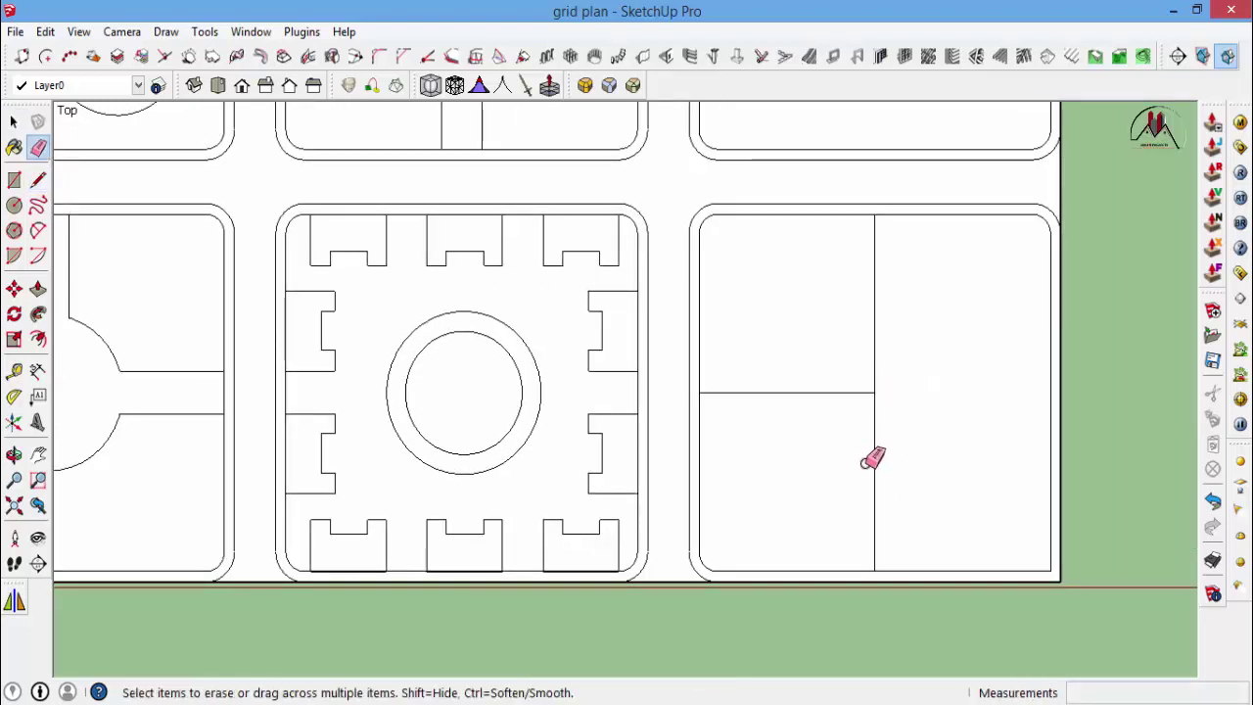
key("space")
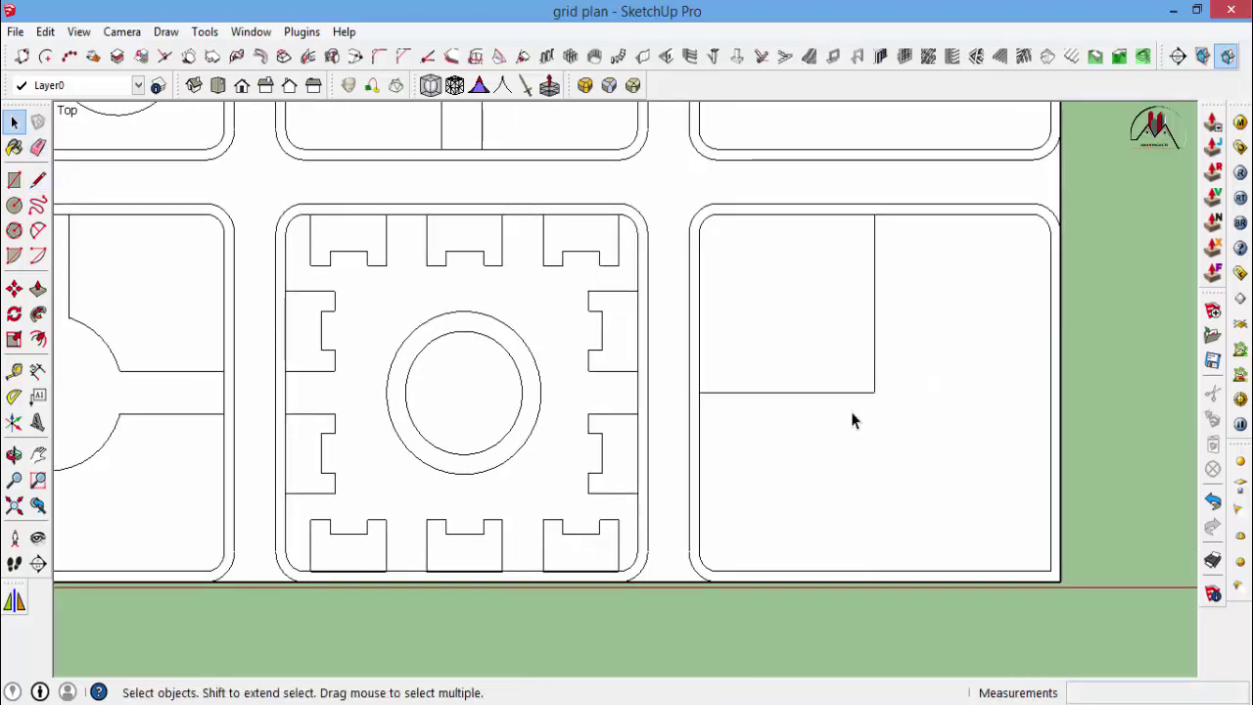
scroll(850, 411, "up", 1)
Copy the footprint's bottom edge at 5 m and 8 m offsets.
left_click(827, 393)
key("m")
scroll(674, 408, "up", 2)
scroll(699, 377, "up", 1)
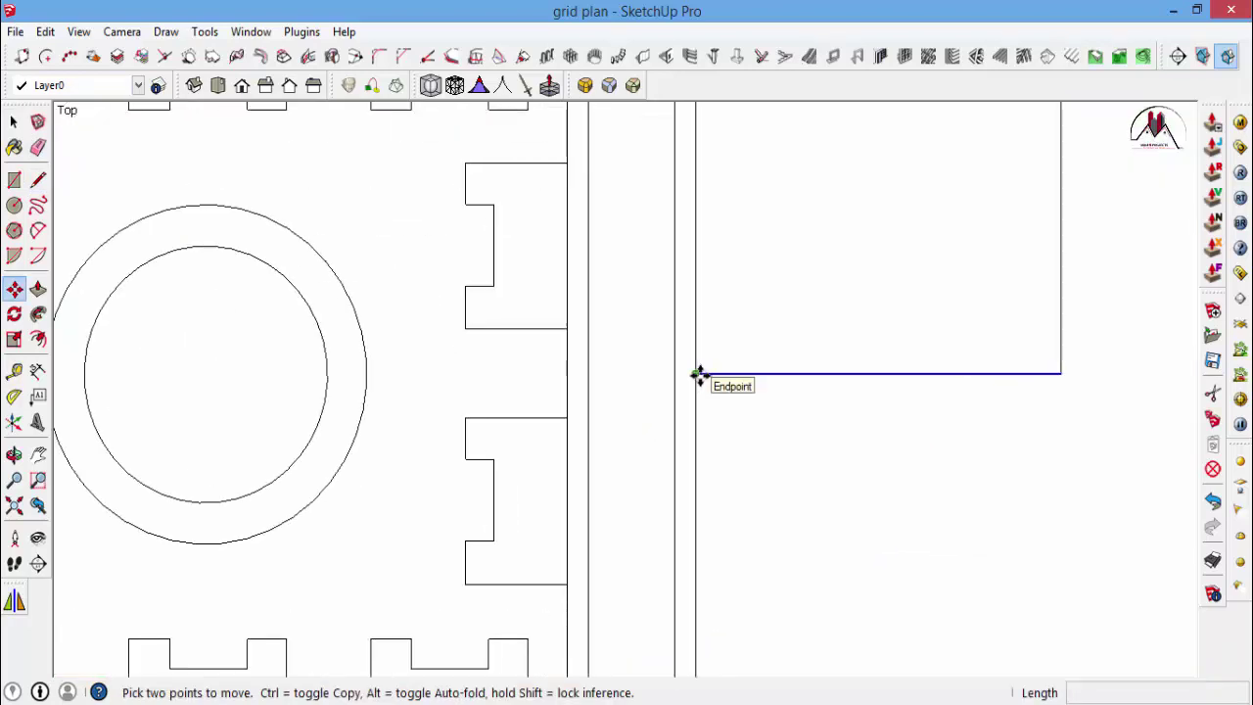
key("ctrl")
left_click(695, 408)
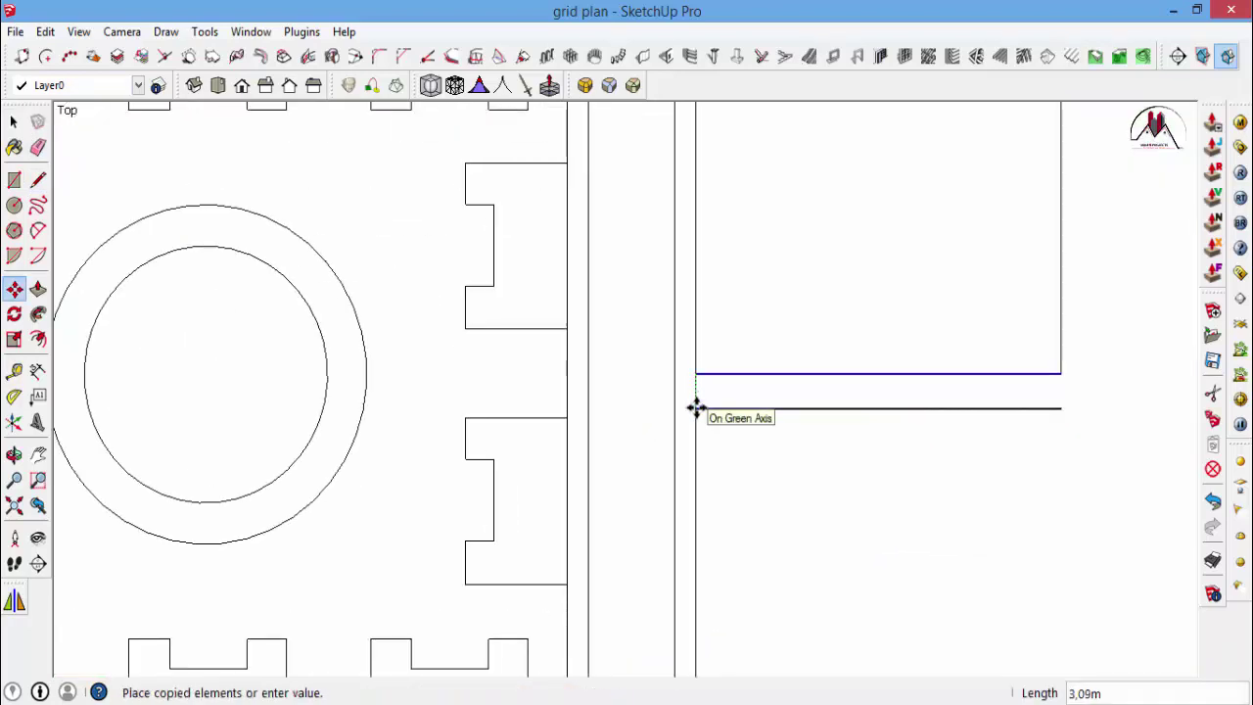
type("5")
key("Return")
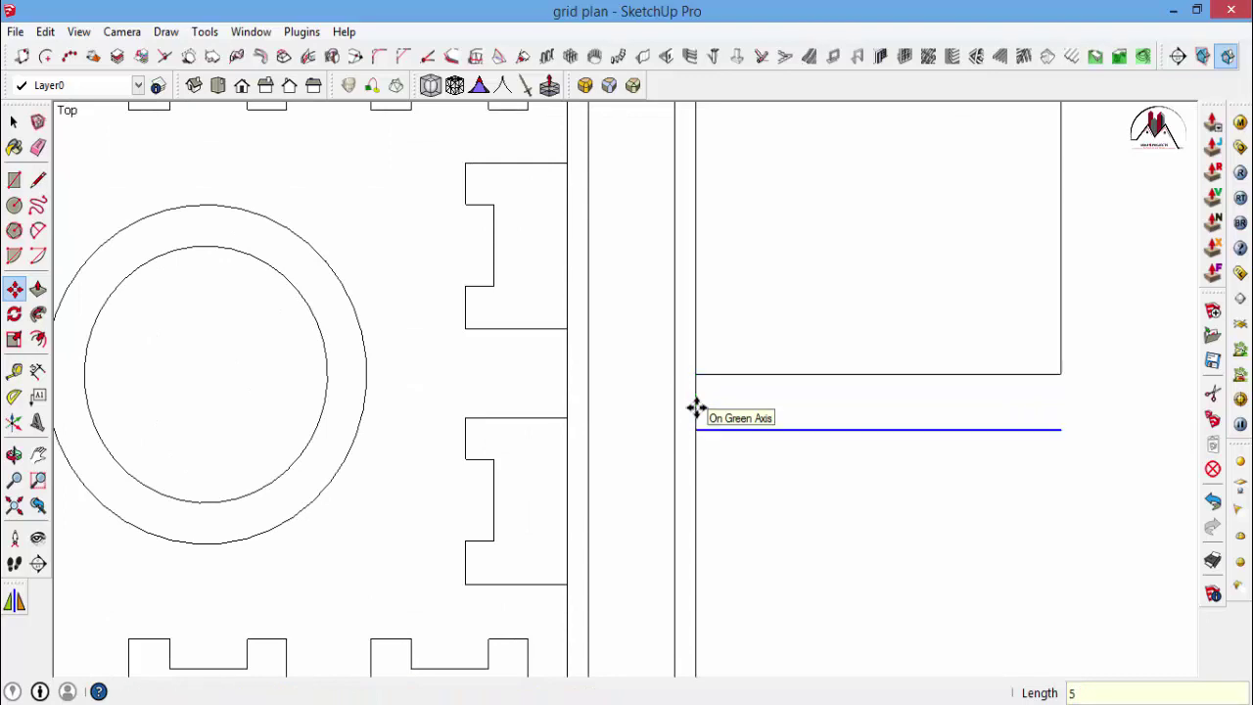
left_click(696, 427)
type("8")
key("Return")
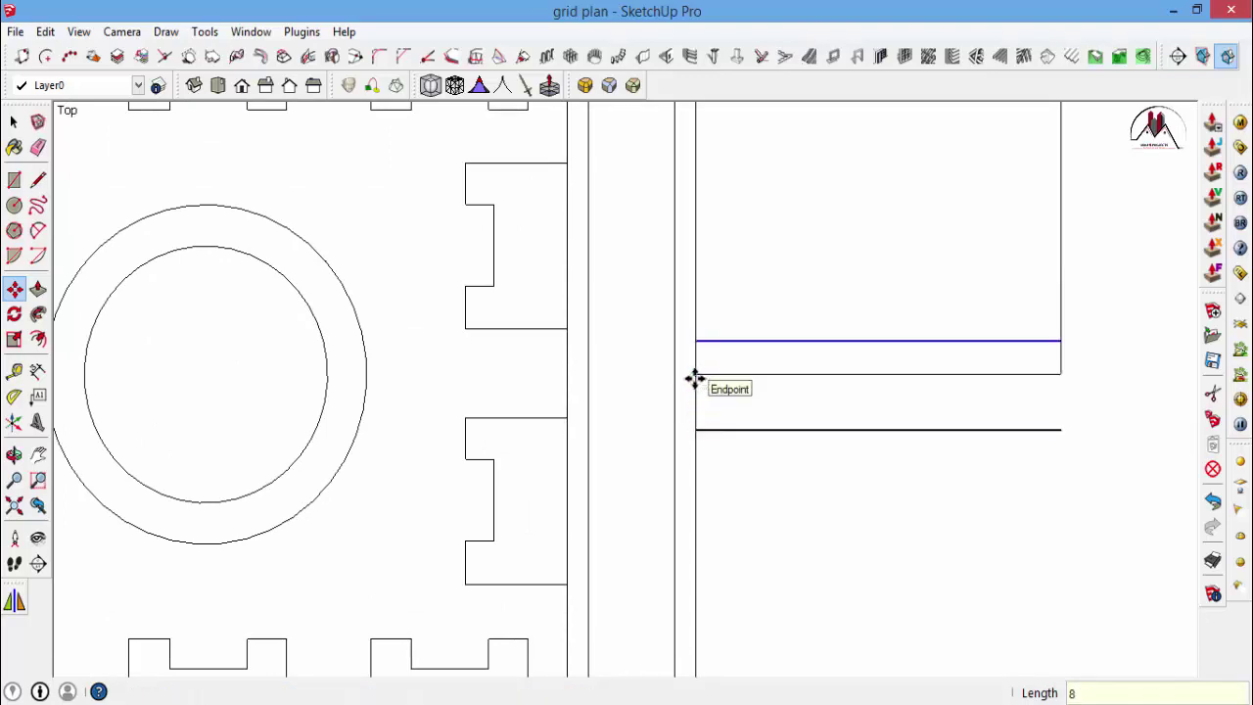
scroll(695, 380, "down", 3)
key("space")
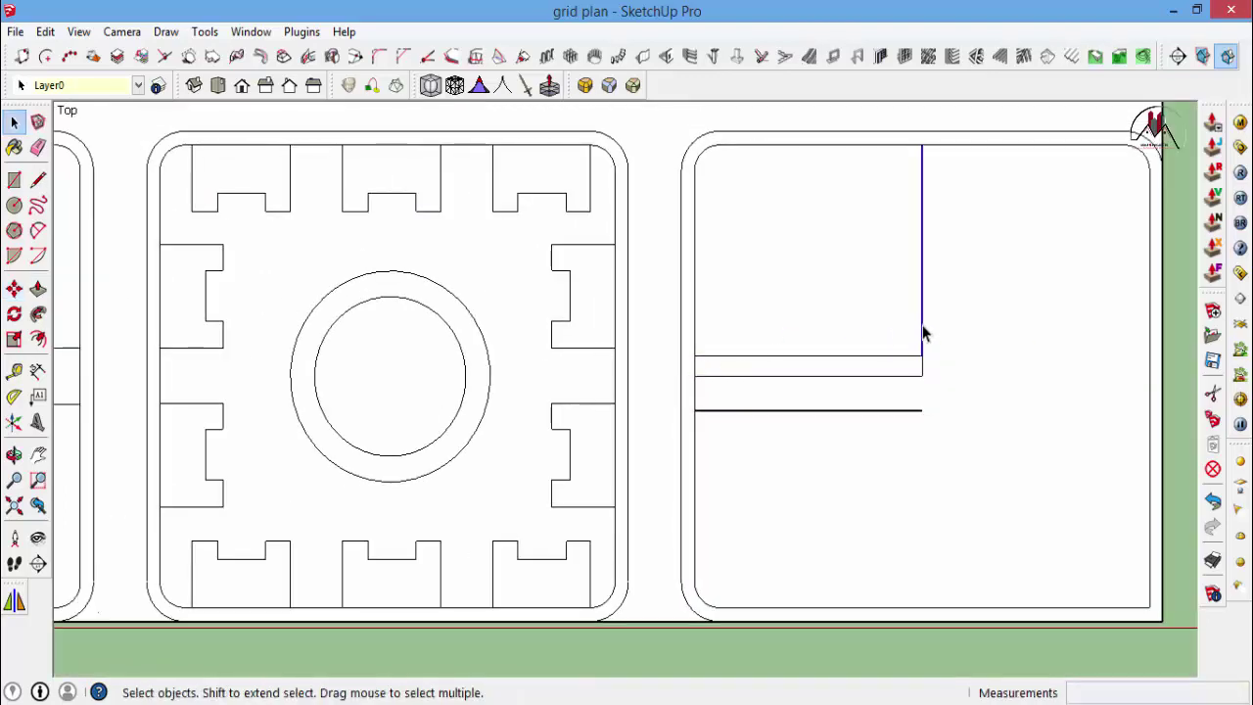
Copy the footprint's right edge at 5 m and 8 m offsets.
key("m")
key("ctrl")
left_click(921, 356)
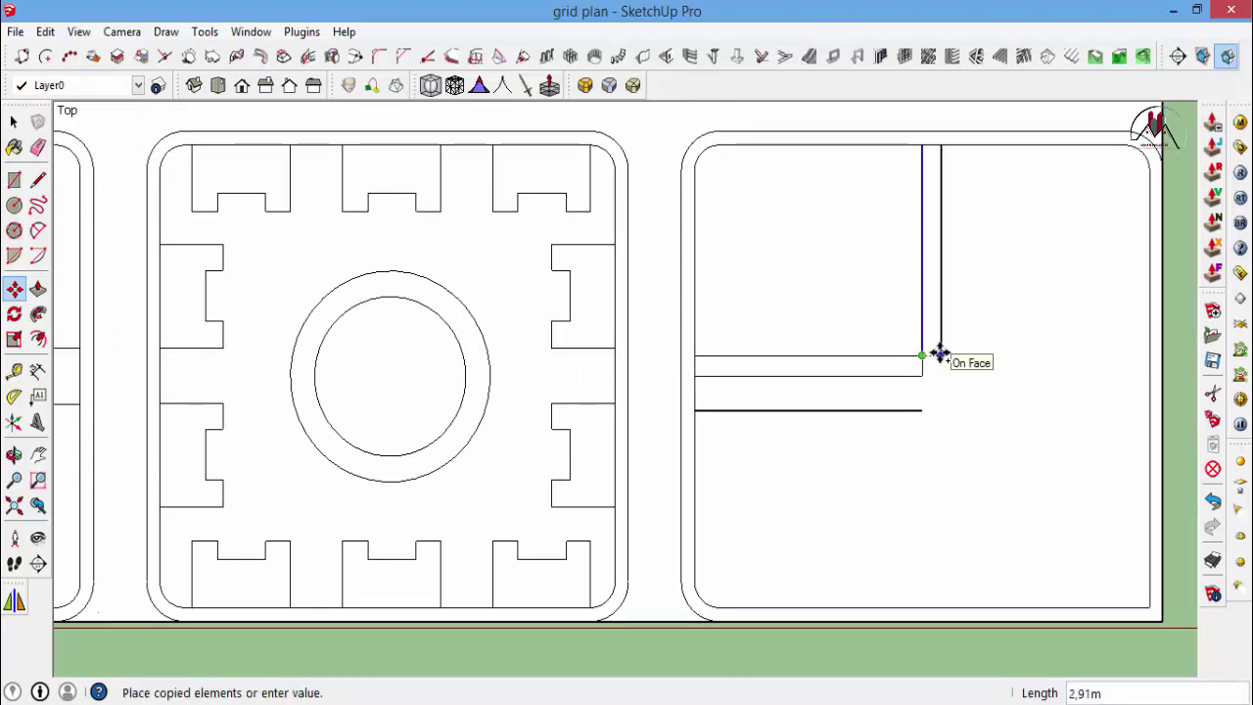
type("5")
key("Return")
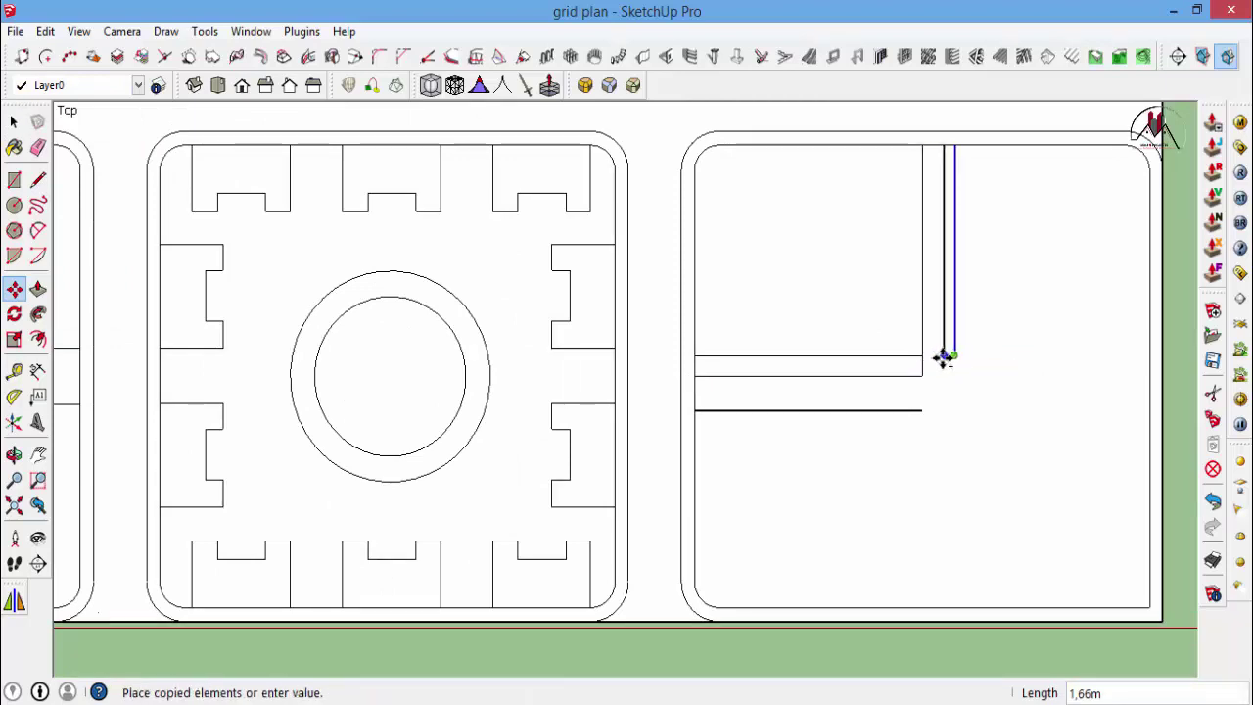
type("8")
key("Return")
Start lines at the footprint corner and at the offset path's corner.
key("l")
left_click(959, 352)
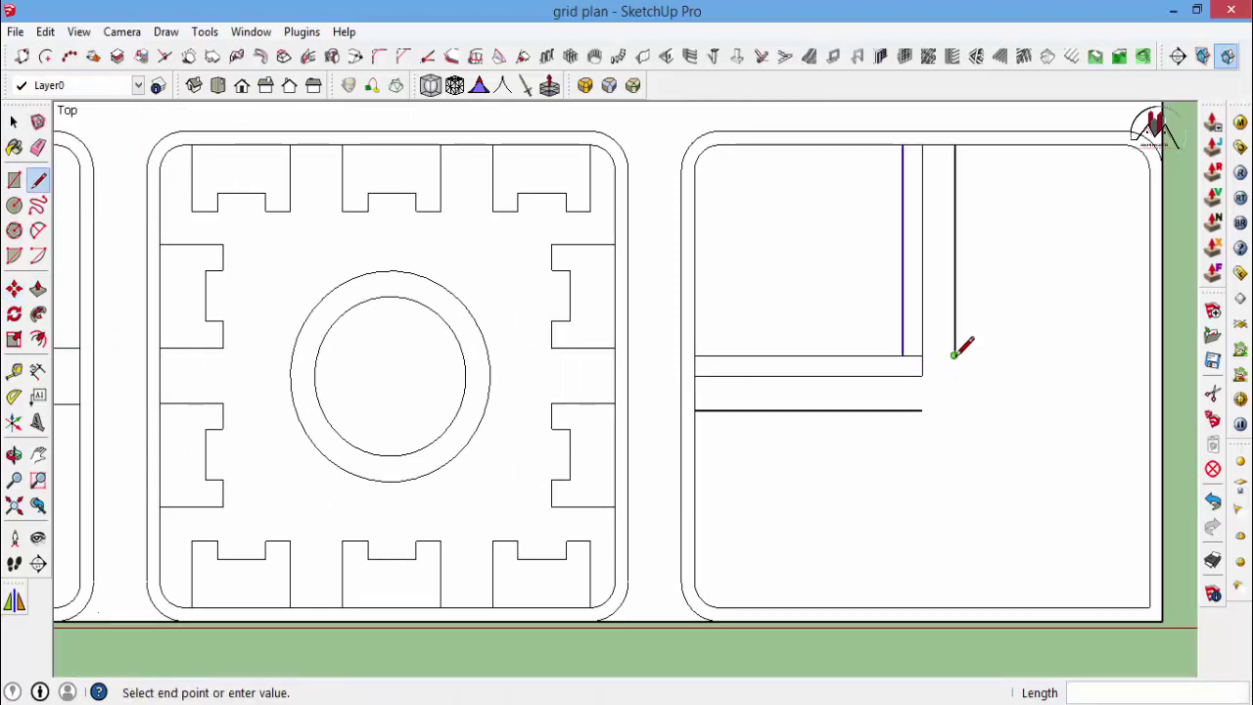
scroll(964, 356, "up", 1)
key("space")
key("l")
left_click(914, 422)
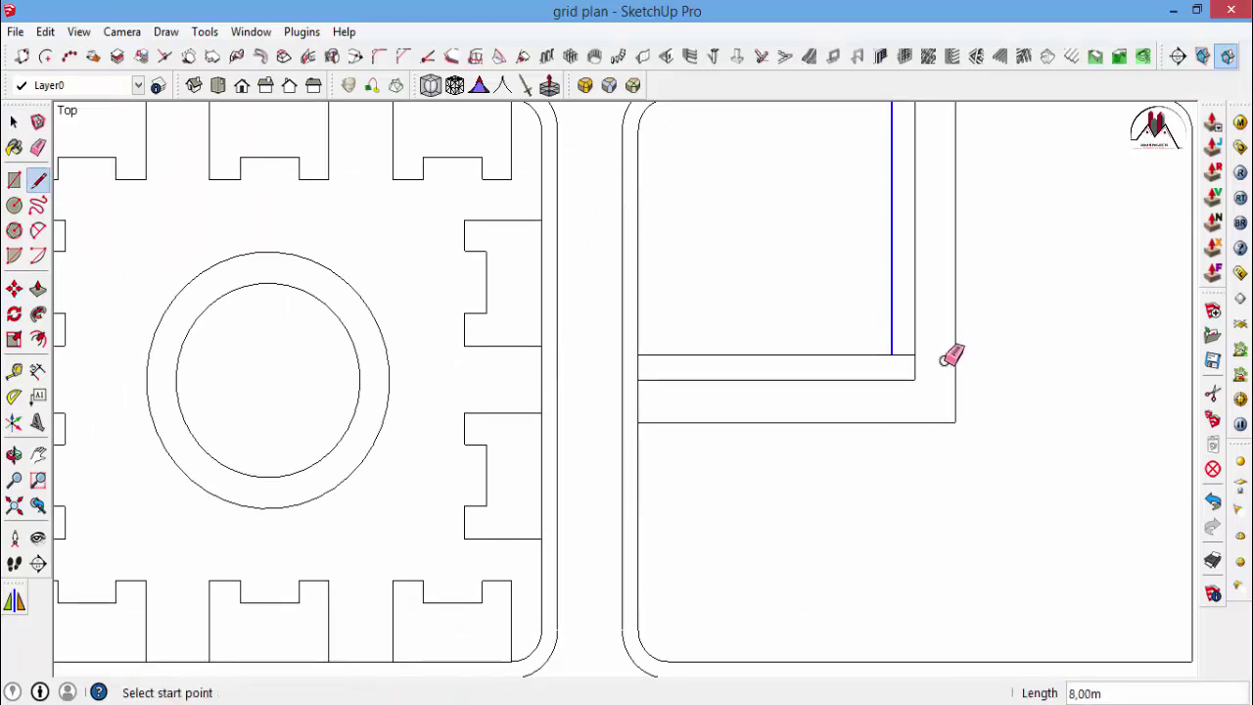
Erase the extra middle offset edges between the path lines.
left_click_drag(906, 372, 916, 384)
scroll(903, 384, "down", 2)
scroll(901, 274, "up", 3)
key("space")
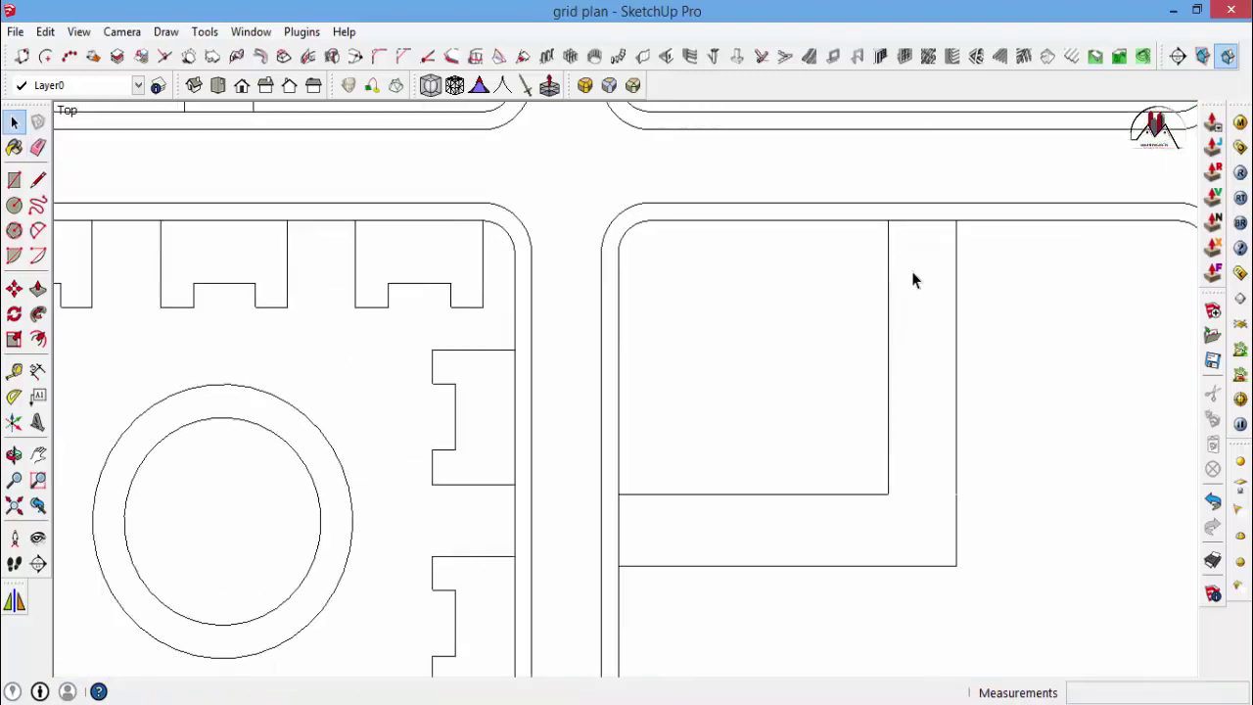
Extend the path's top corner with a line to the block's street edge.
key("l")
left_click(956, 220)
scroll(956, 221, "up", 2)
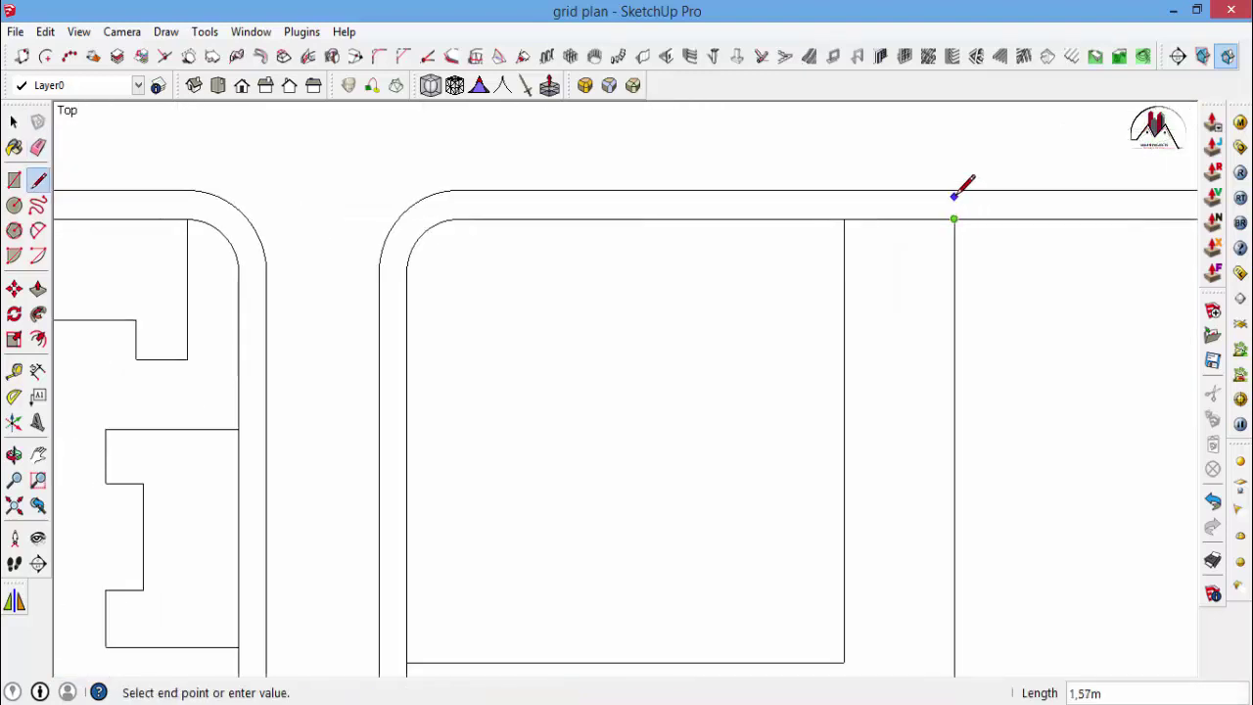
left_click(844, 189)
scroll(844, 189, "down", 3)
scroll(599, 438, "up", 3)
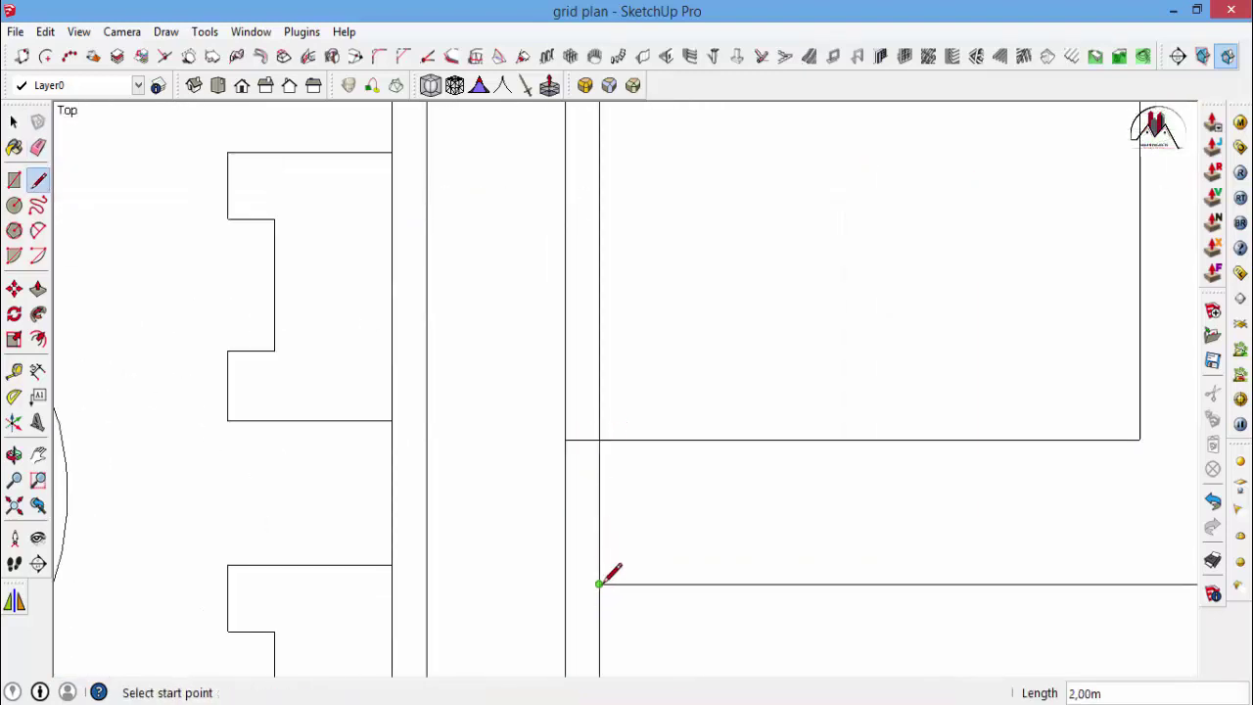
scroll(737, 539, "down", 3)
scroll(524, 437, "up", 3)
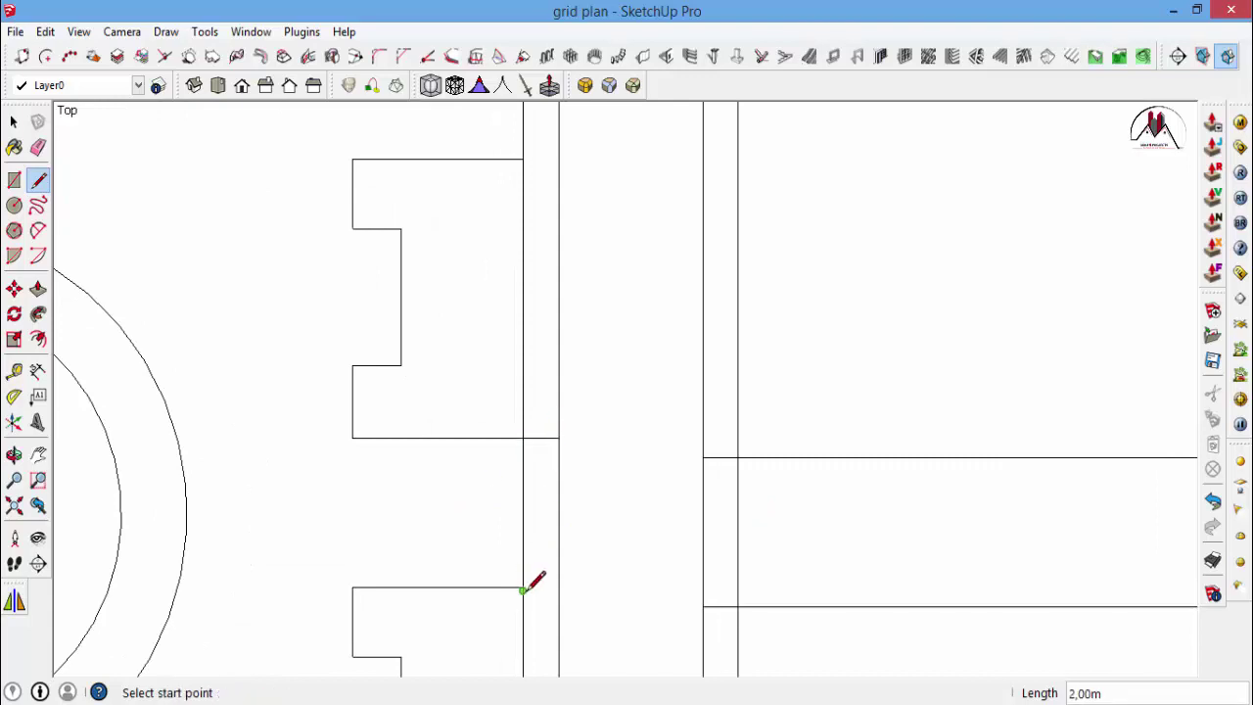
scroll(780, 475, "down", 3)
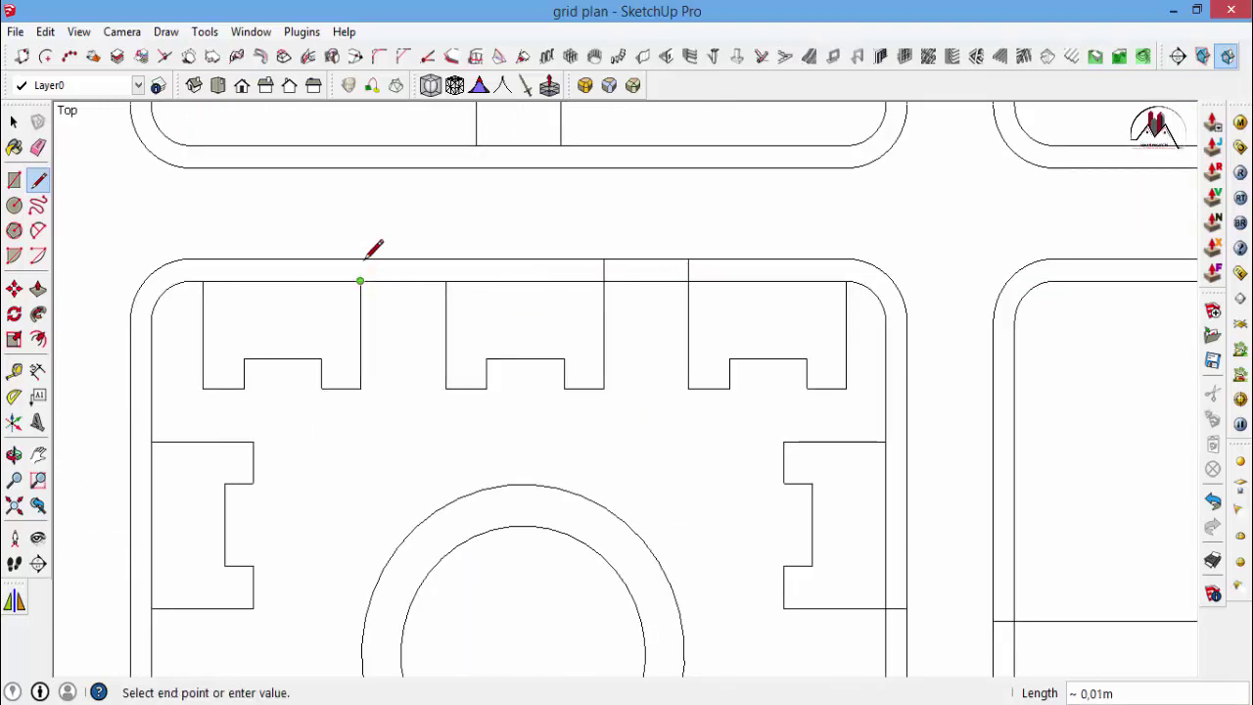
scroll(453, 247, "down", 4)
scroll(672, 427, "up", 2)
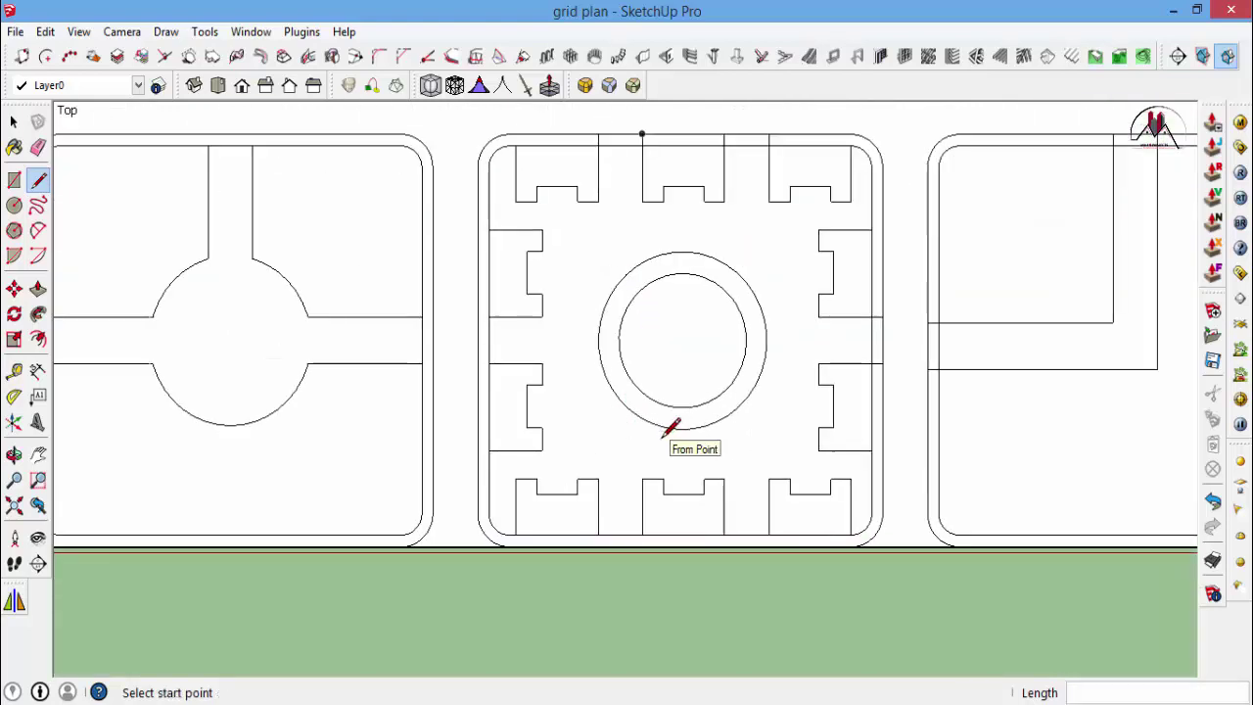
scroll(477, 358, "up", 3)
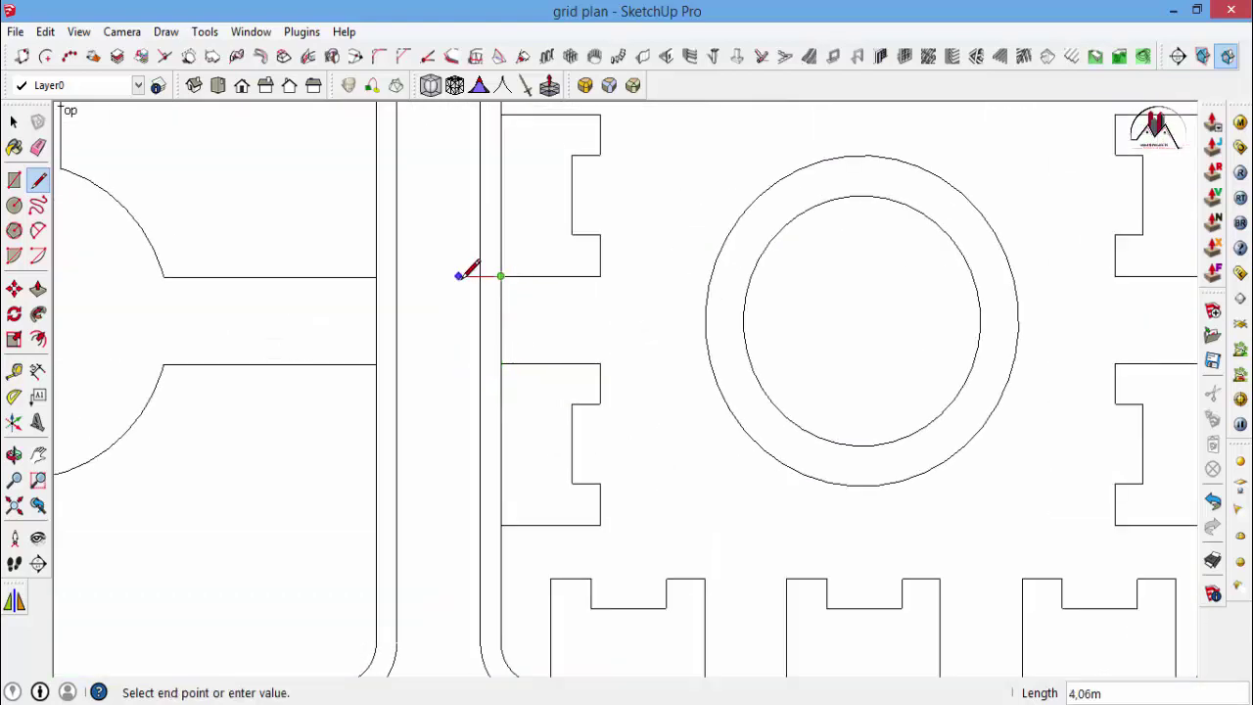
scroll(595, 354, "down", 1)
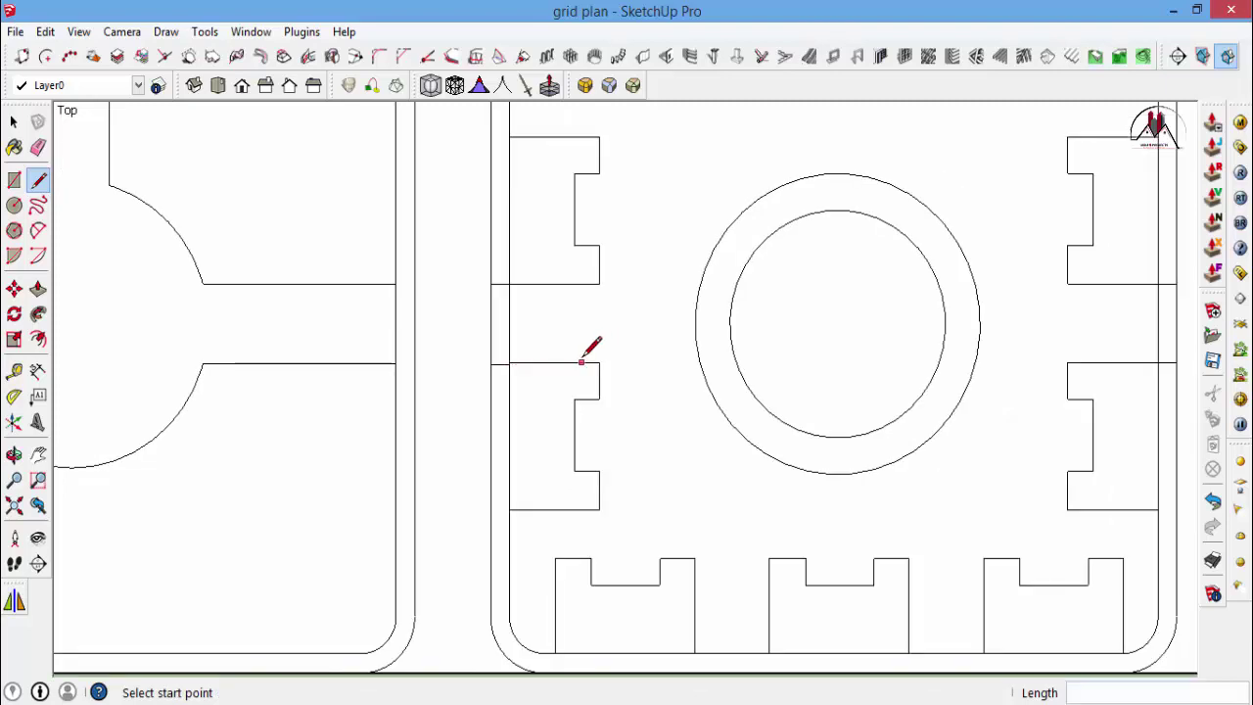
scroll(502, 370, "up", 4)
scroll(543, 335, "up", 2)
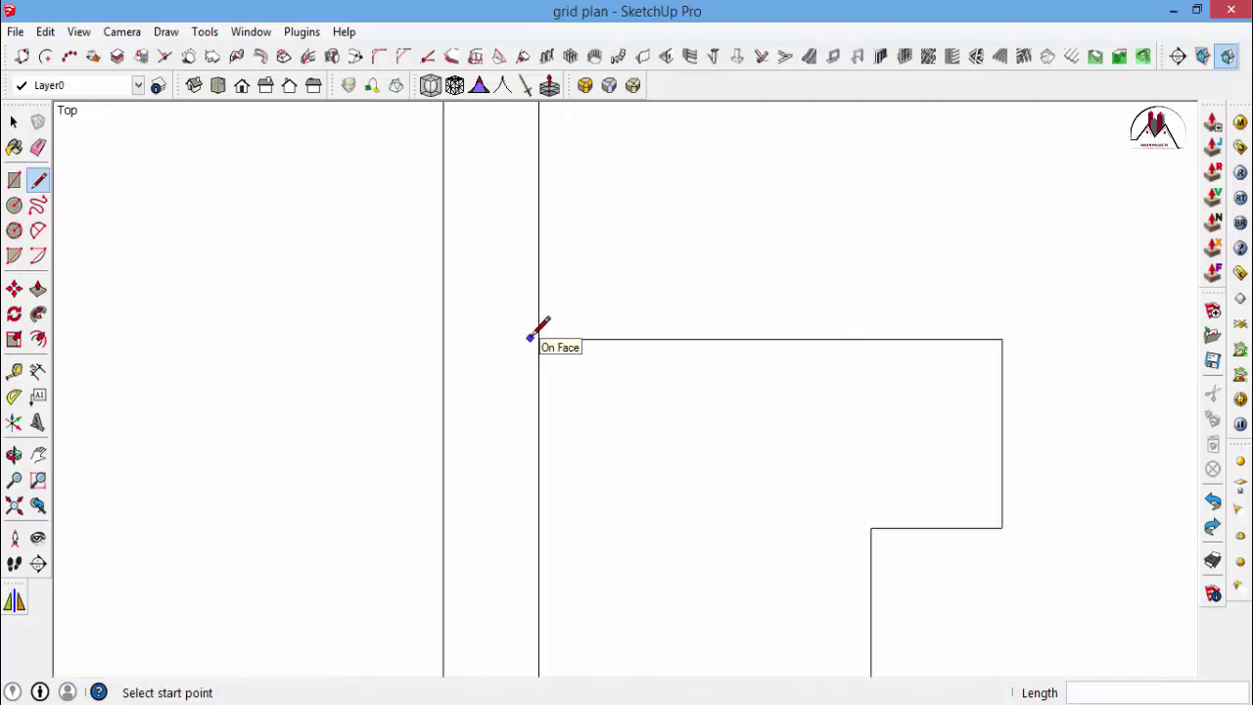
Join the remaining path edges to the street edges with short lines.
left_click(540, 339)
key("Escape")
scroll(647, 340, "down", 2)
scroll(647, 340, "down", 4)
scroll(501, 250, "up", 2)
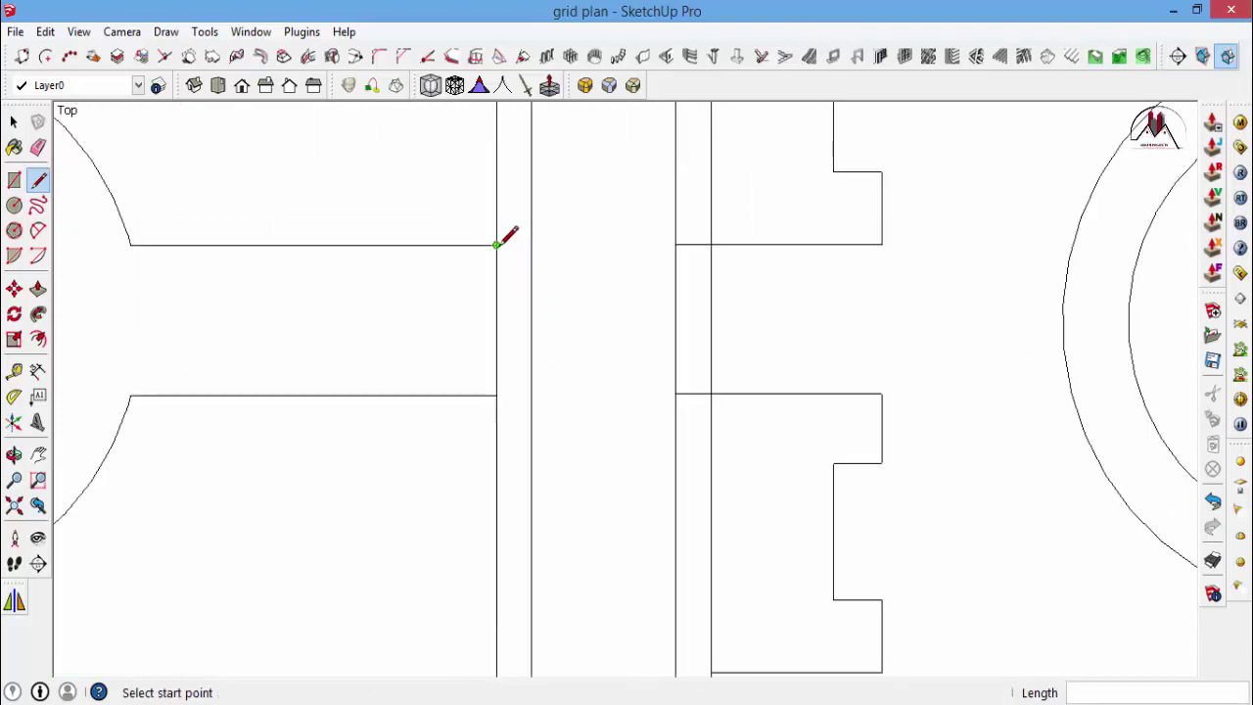
left_click(530, 245)
scroll(530, 245, "up", 2)
left_click(532, 471)
scroll(633, 434, "down", 3)
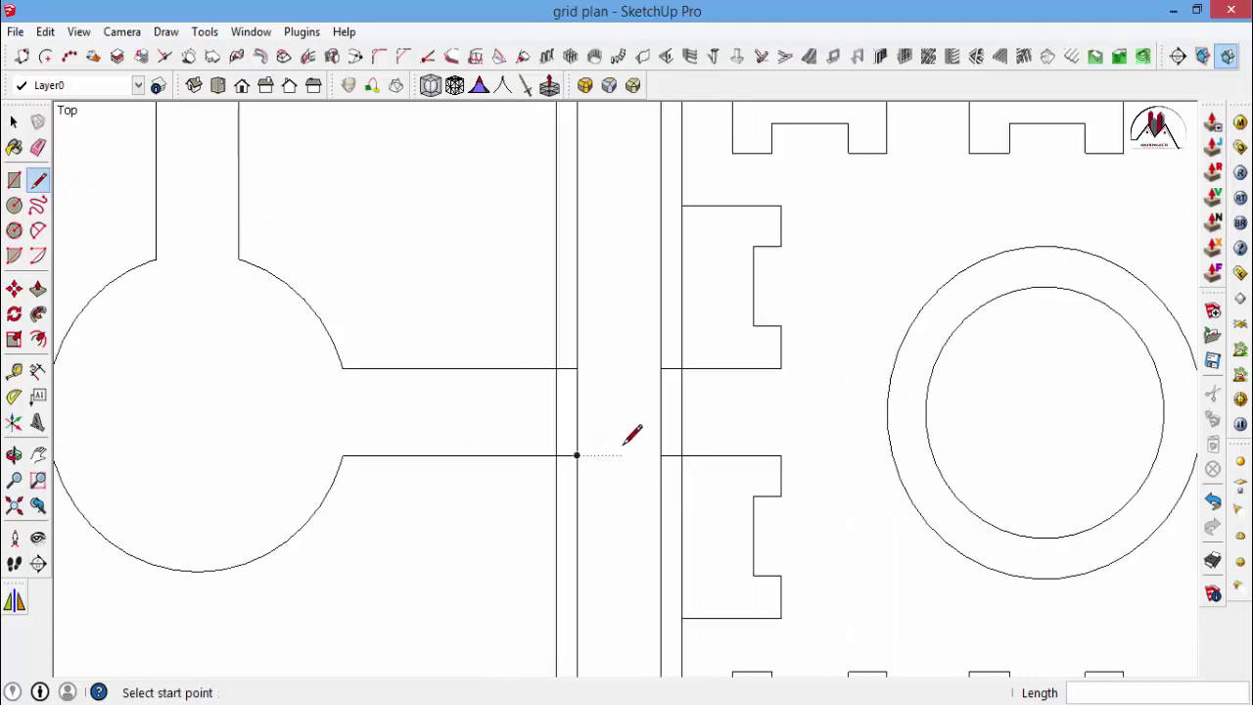
scroll(409, 232, "down", 2)
scroll(408, 232, "up", 2)
scroll(409, 296, "up", 3)
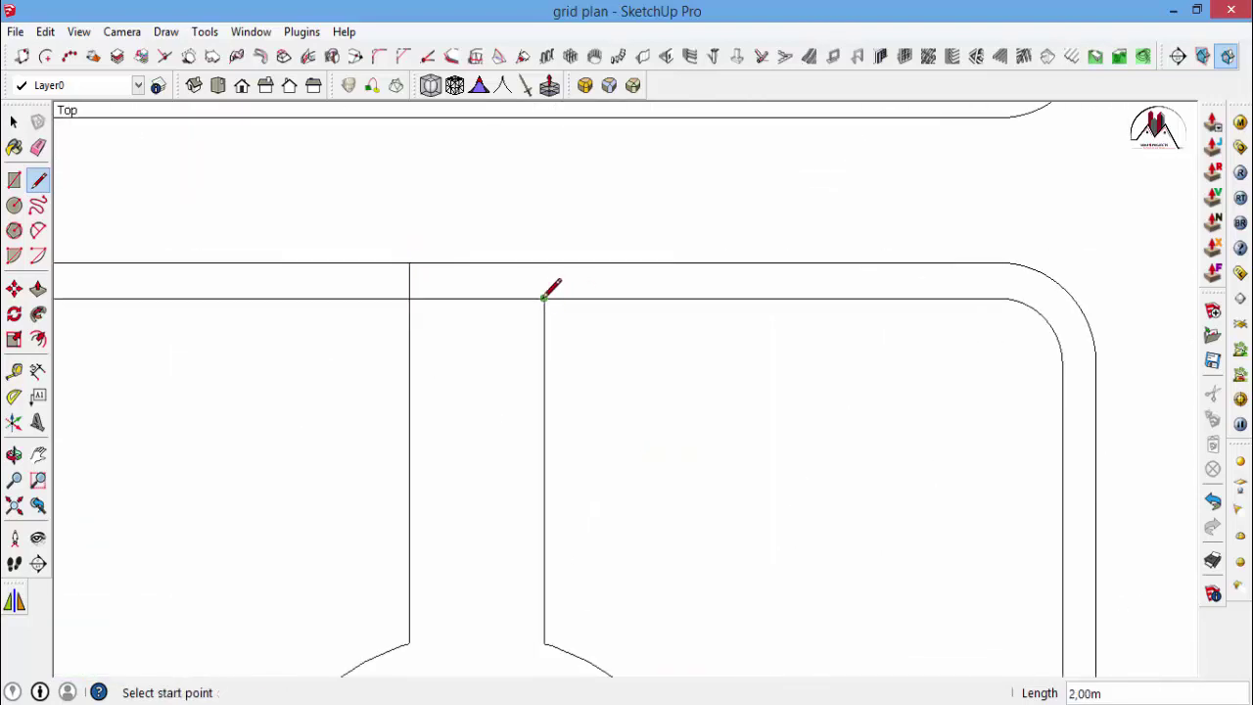
scroll(612, 266, "down", 4)
scroll(466, 305, "up", 4)
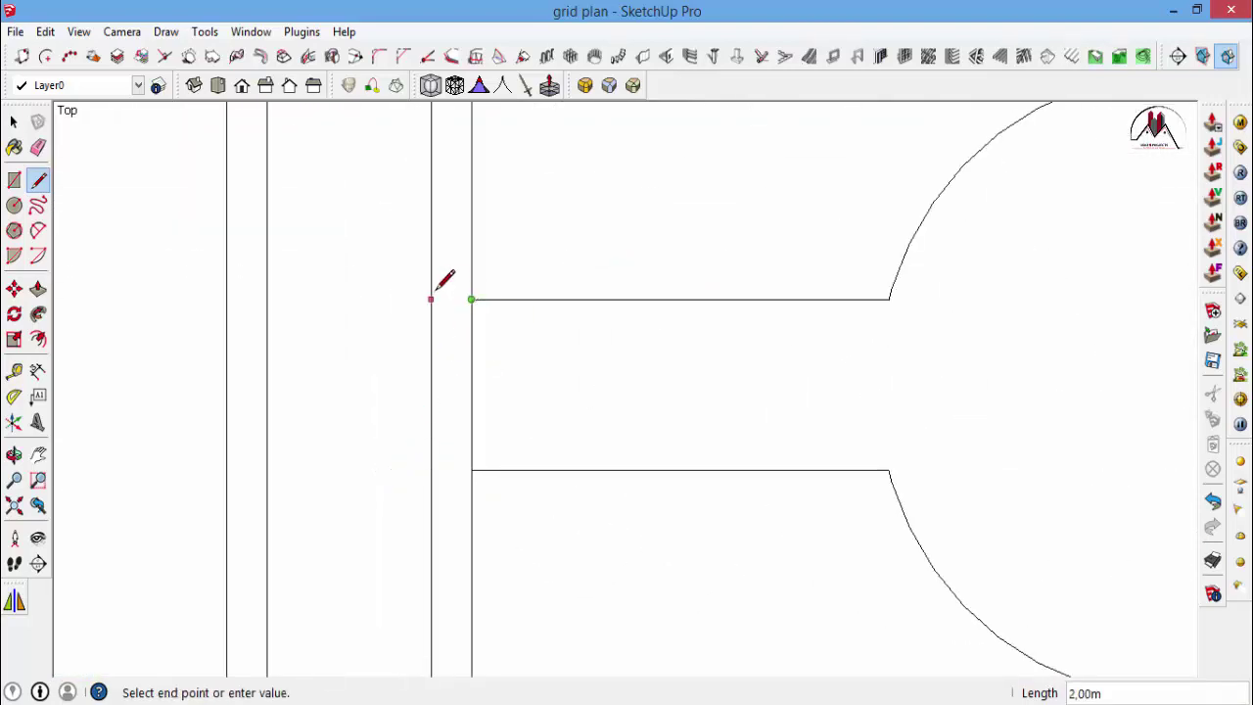
scroll(601, 437, "down", 3)
scroll(600, 436, "down", 2)
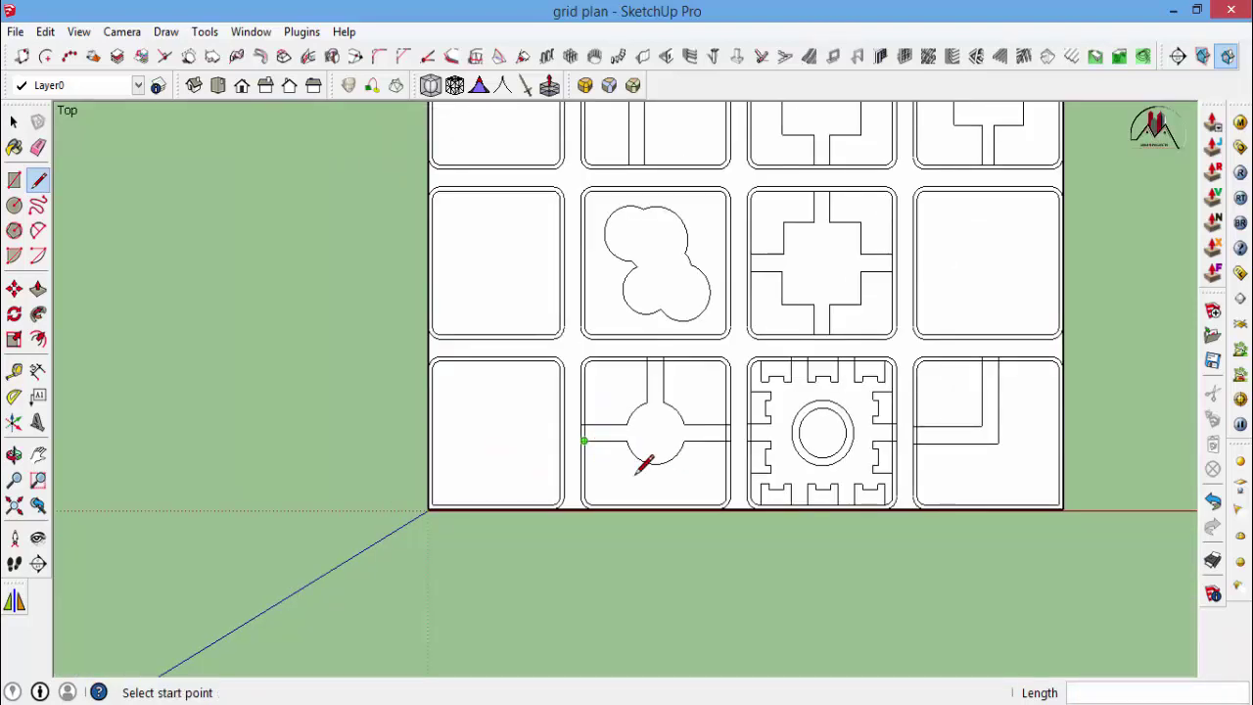
scroll(981, 414, "up", 2)
Round the footprint's corner and the outer path line with two 2-Point Arcs.
scroll(981, 414, "up", 3)
key("c")
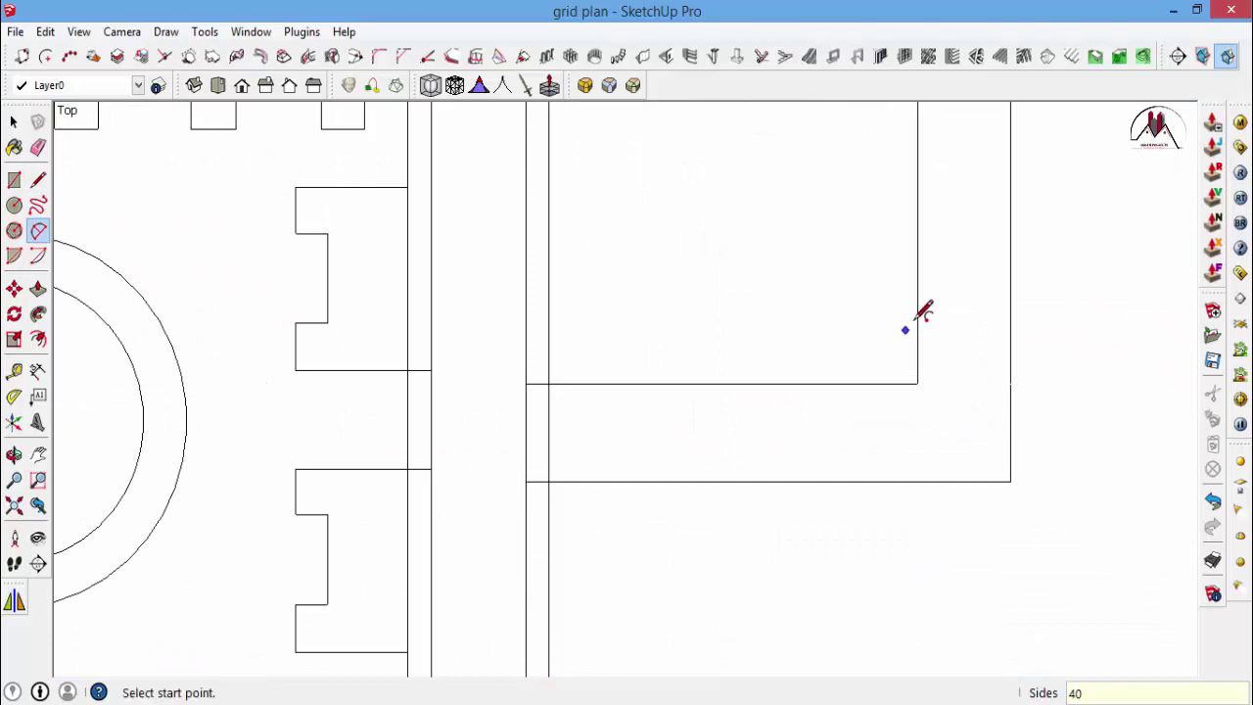
left_click(917, 260)
scroll(786, 372, "up", 2)
scroll(777, 378, "up", 2)
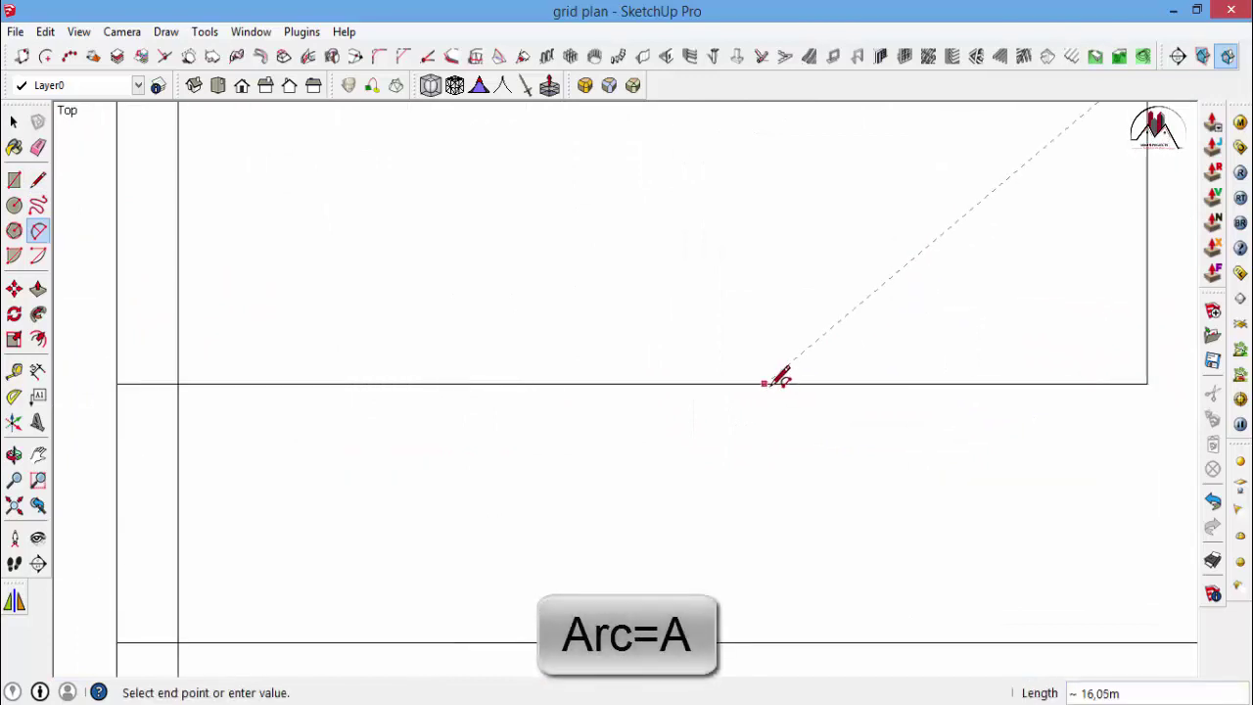
scroll(812, 380, "down", 1)
left_click(827, 384)
scroll(959, 284, "up", 2)
scroll(939, 294, "up", 1)
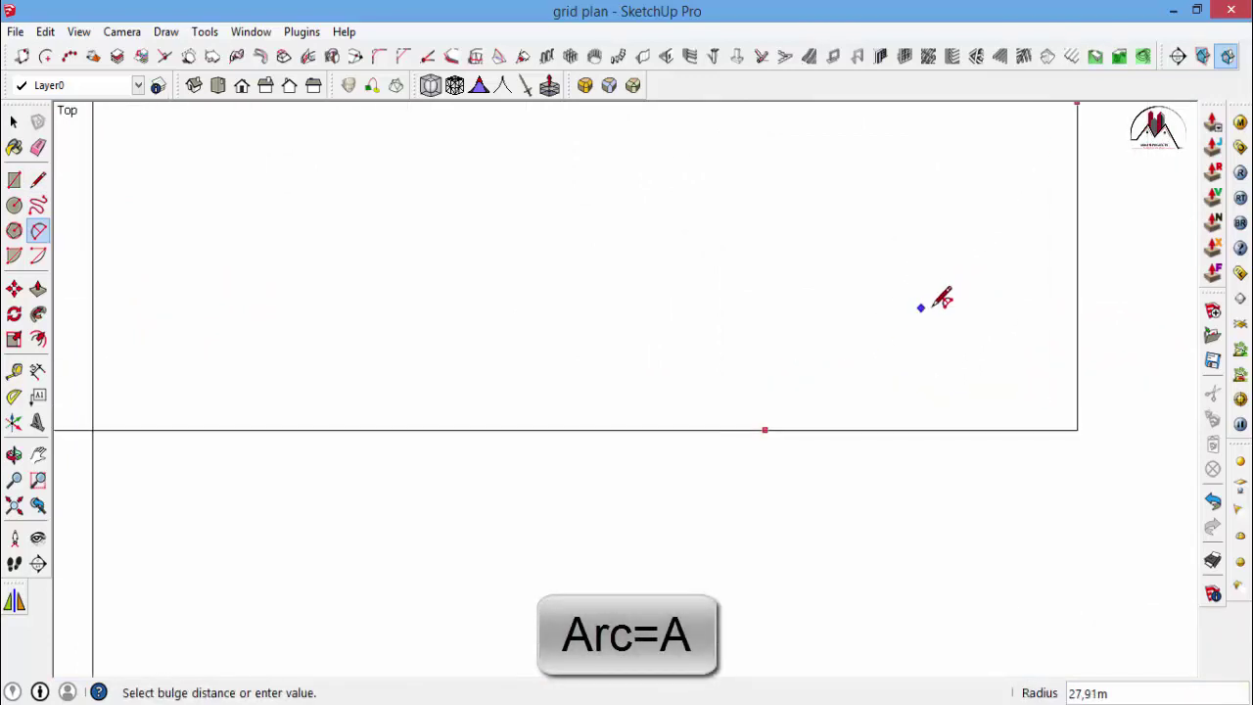
scroll(955, 289, "down", 3)
scroll(973, 281, "up", 1)
scroll(954, 286, "up", 1)
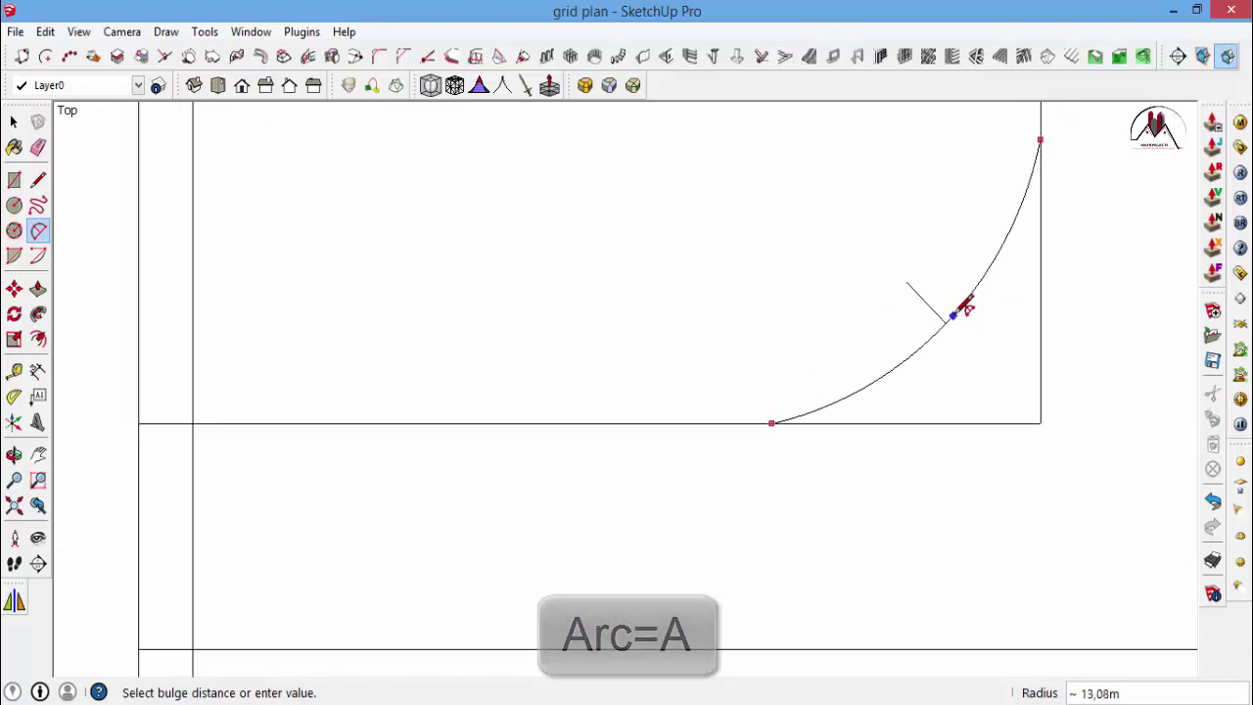
left_click(956, 309)
scroll(812, 299, "down", 2)
scroll(801, 304, "down", 1)
left_click(795, 470)
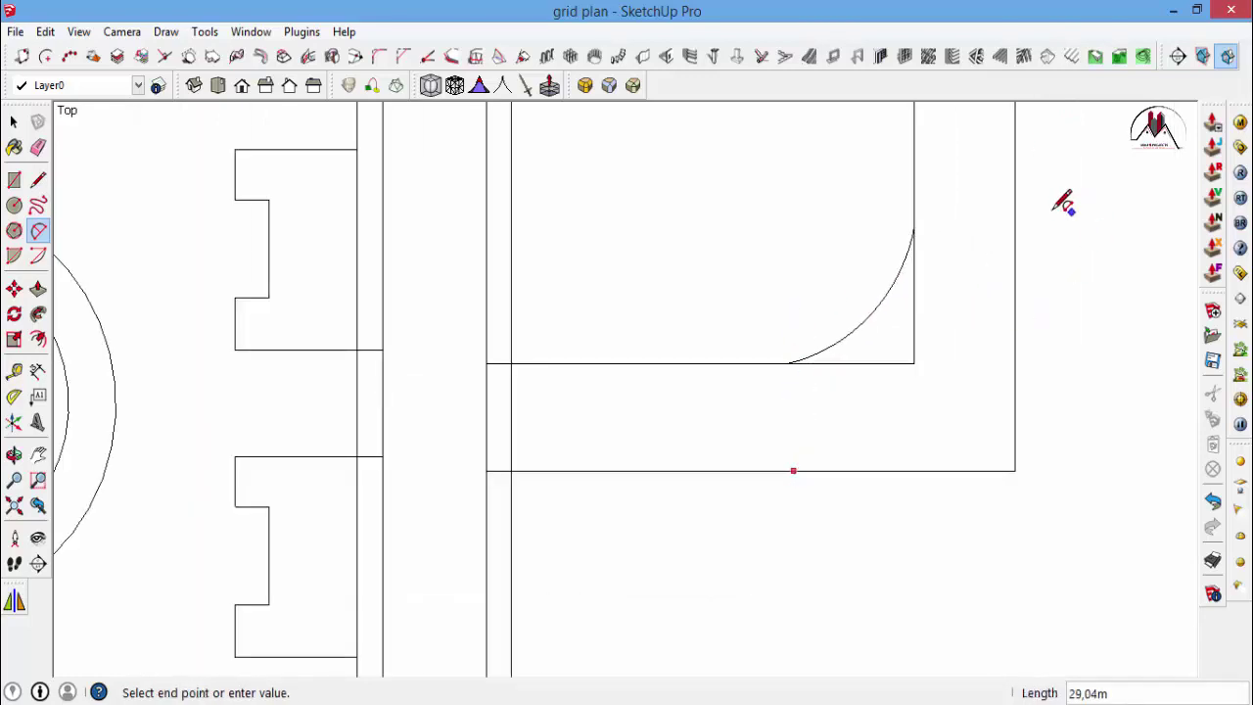
scroll(1023, 246, "up", 1)
scroll(1020, 240, "up", 1)
left_click(1013, 278)
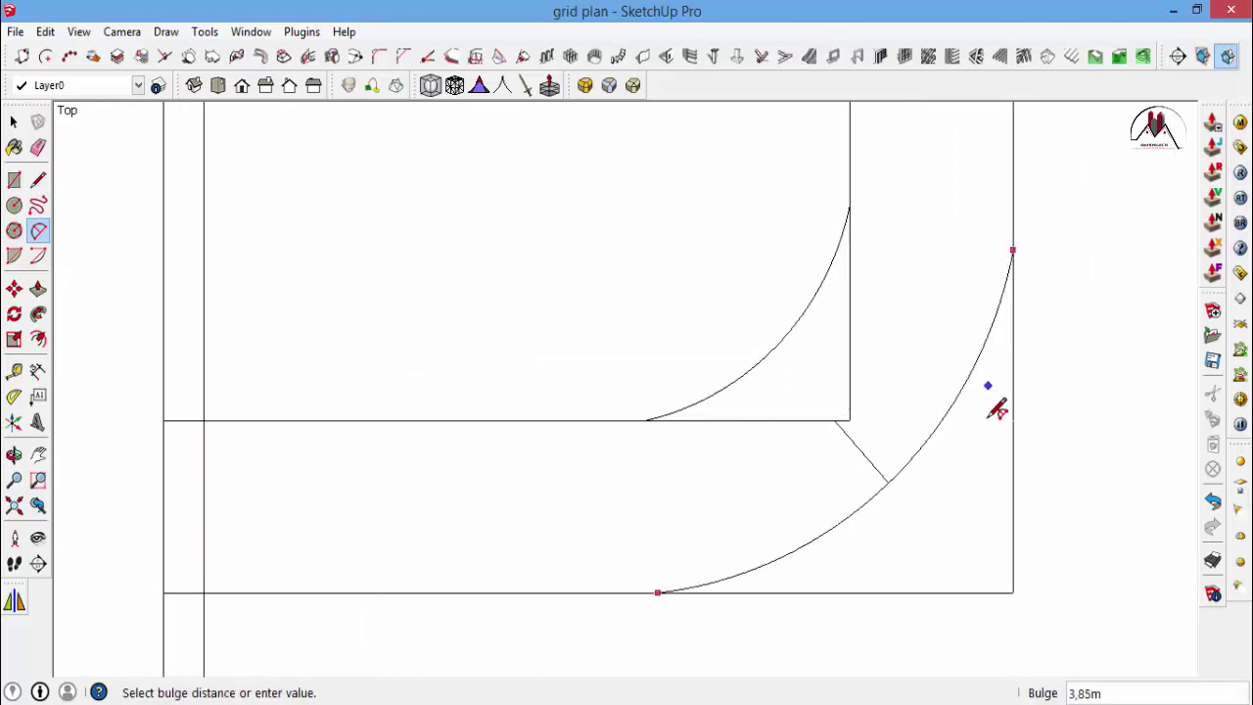
left_click(994, 413)
Erase the leftover straight corner edges and the short sagging edge segment.
key("e")
left_click(1013, 372)
mouse_move(1013, 440)
left_mouse_down()
mouse_move(1013, 504)
mouse_move(1024, 417)
left_mouse_up()
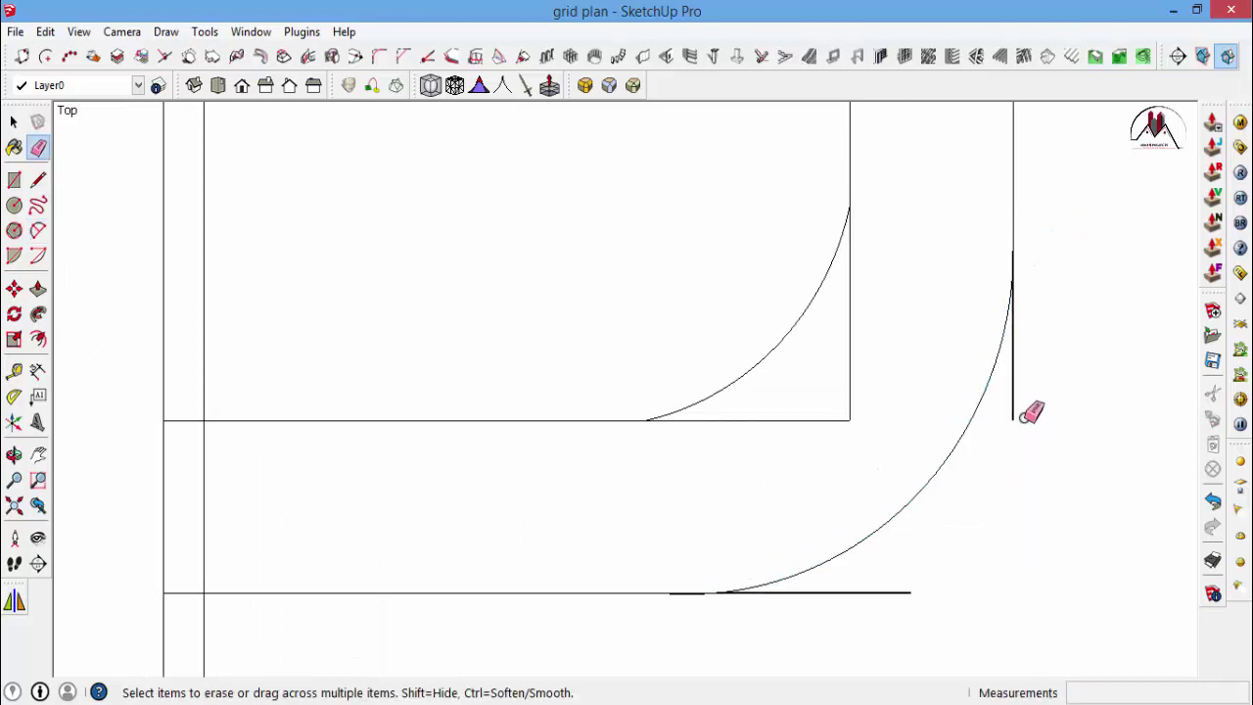
scroll(880, 440, "down", 1)
scroll(858, 392, "up", 1)
left_click_drag(859, 392, 854, 293)
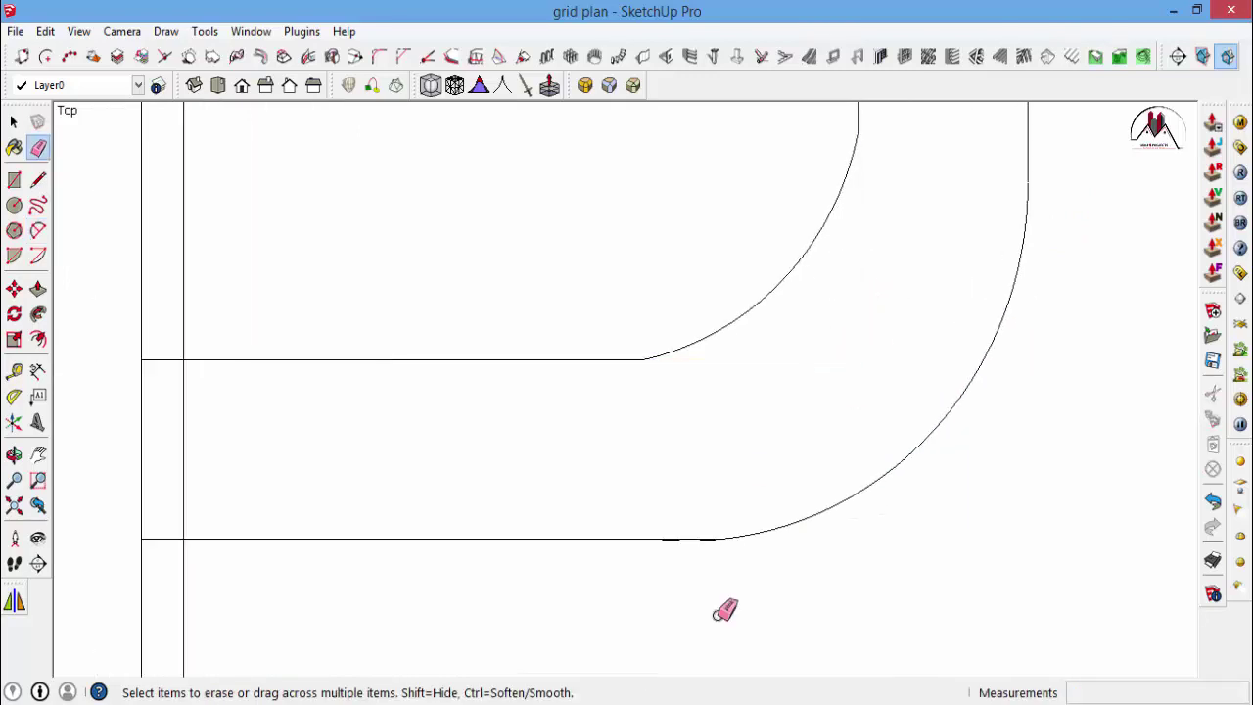
scroll(691, 494, "up", 3)
left_click_drag(671, 464, 671, 467)
scroll(836, 439, "down", 2)
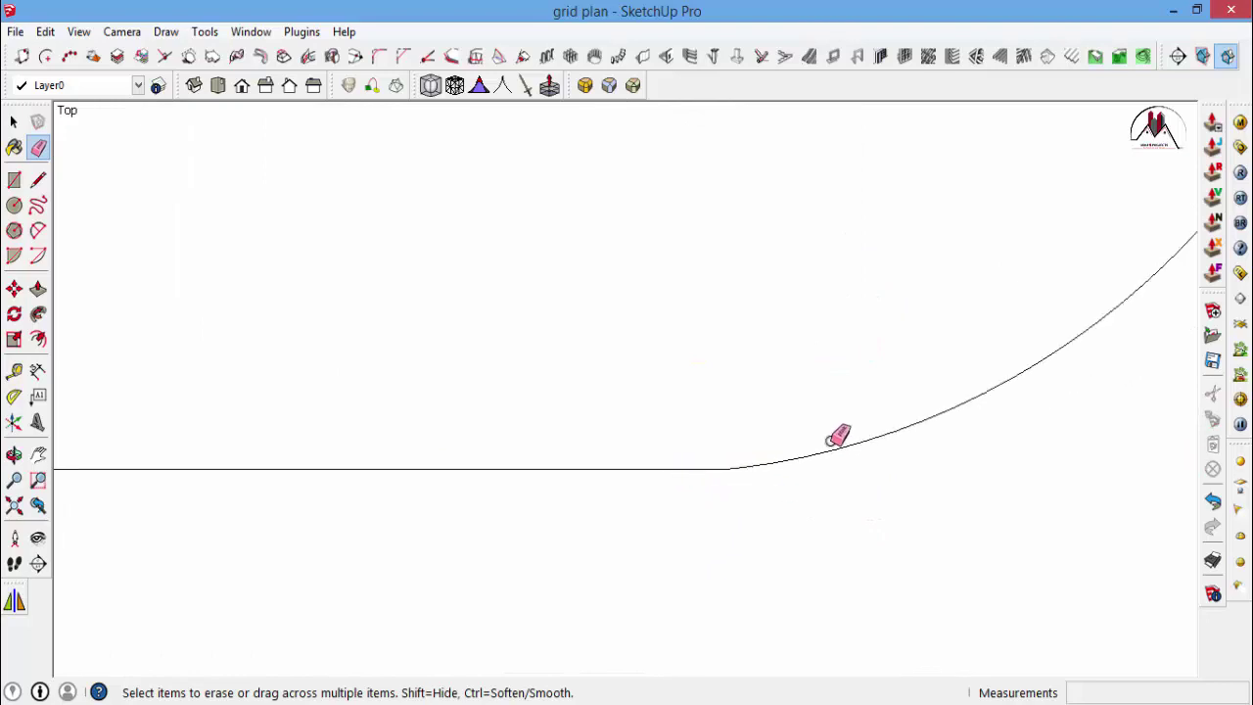
scroll(773, 462, "down", 2)
scroll(871, 494, "down", 3)
Round the plot face's bottom-right corner with a 2-Point Arc.
key("space")
left_click(721, 381)
scroll(724, 514, "up", 1)
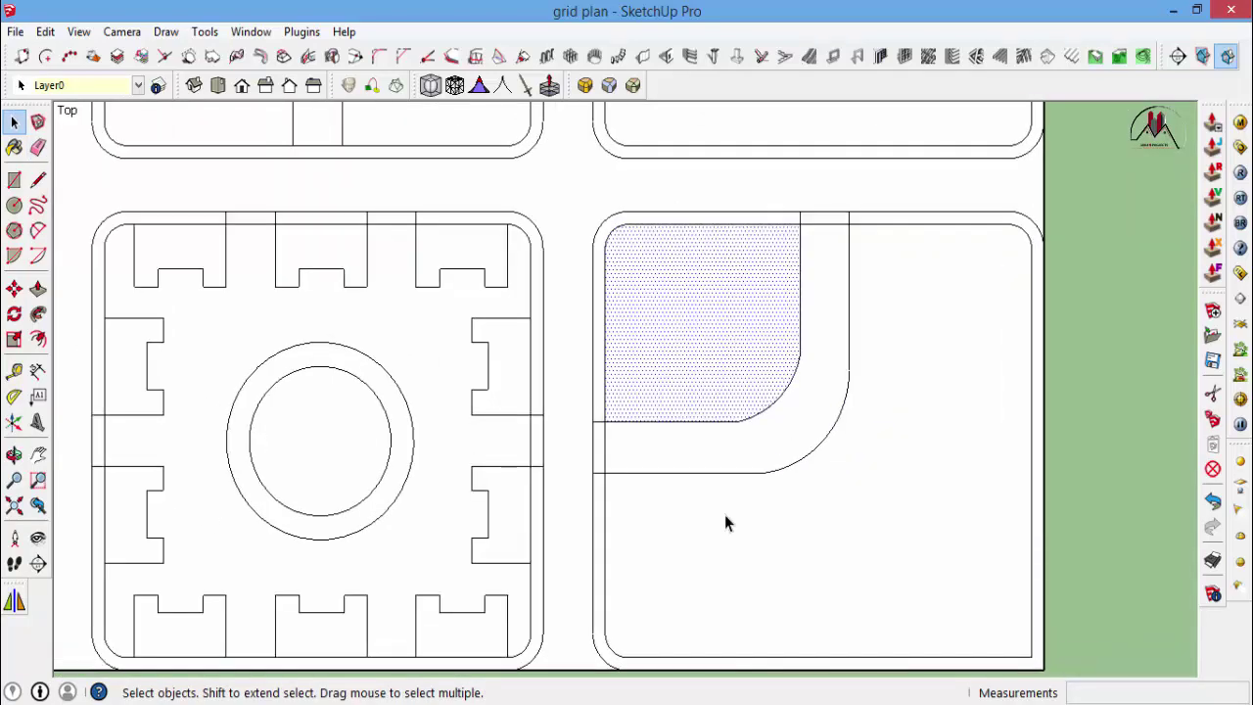
scroll(940, 590, "down", 1)
scroll(940, 599, "up", 2)
key("a")
left_click(958, 438)
scroll(861, 551, "up", 1)
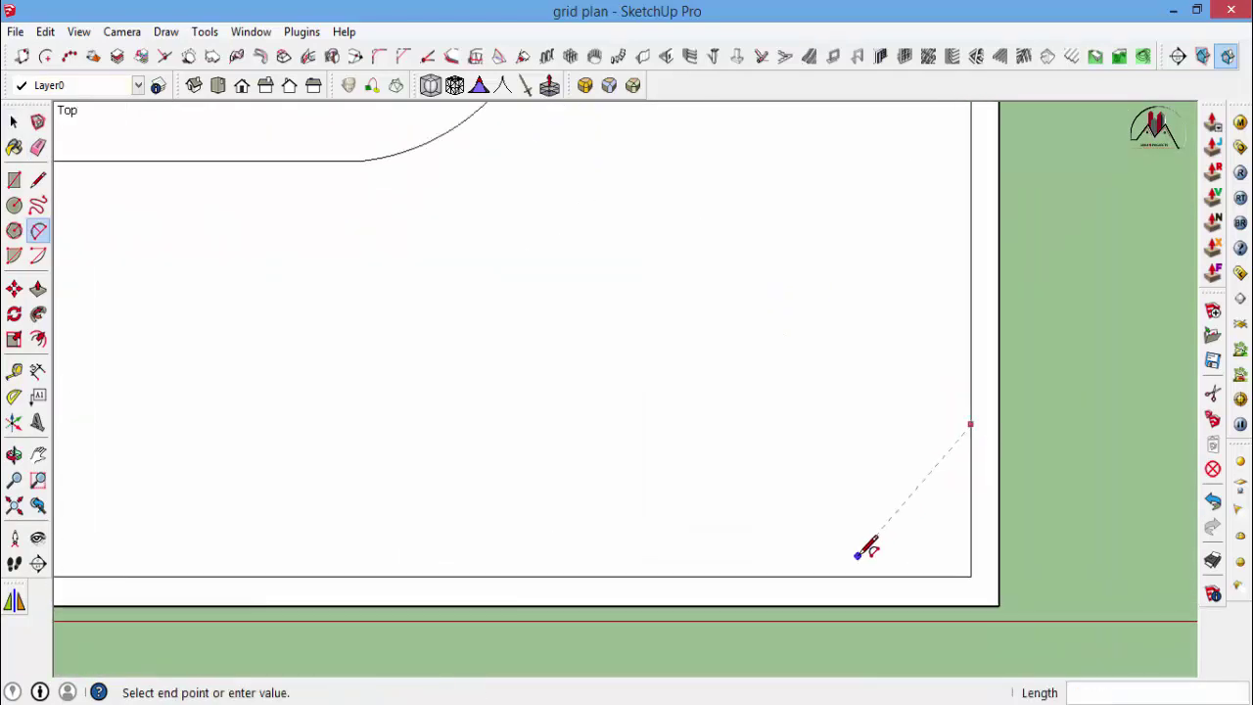
scroll(822, 573, "up", 1)
left_click(811, 578)
scroll(910, 533, "up", 1)
scroll(914, 531, "up", 1)
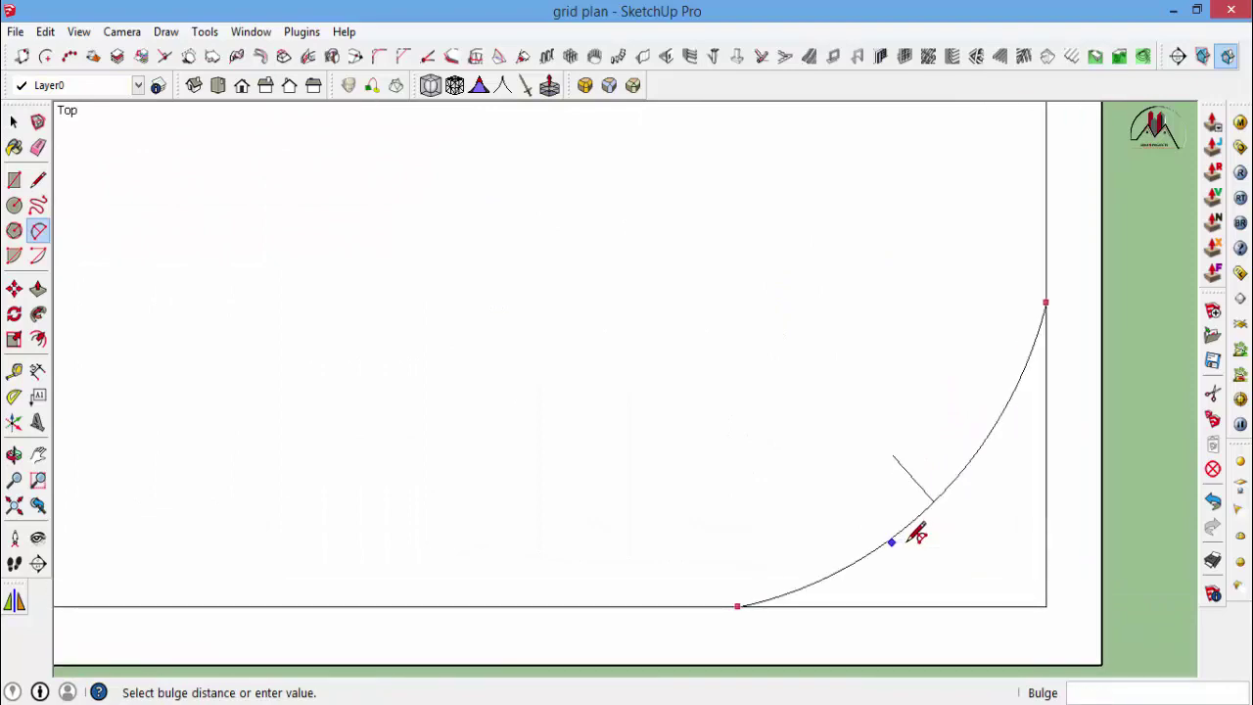
scroll(832, 503, "down", 1)
left_click(832, 503)
Clear the selection and zoom around to review the rounded block.
key("space")
scroll(852, 548, "down", 3)
scroll(854, 596, "down", 2)
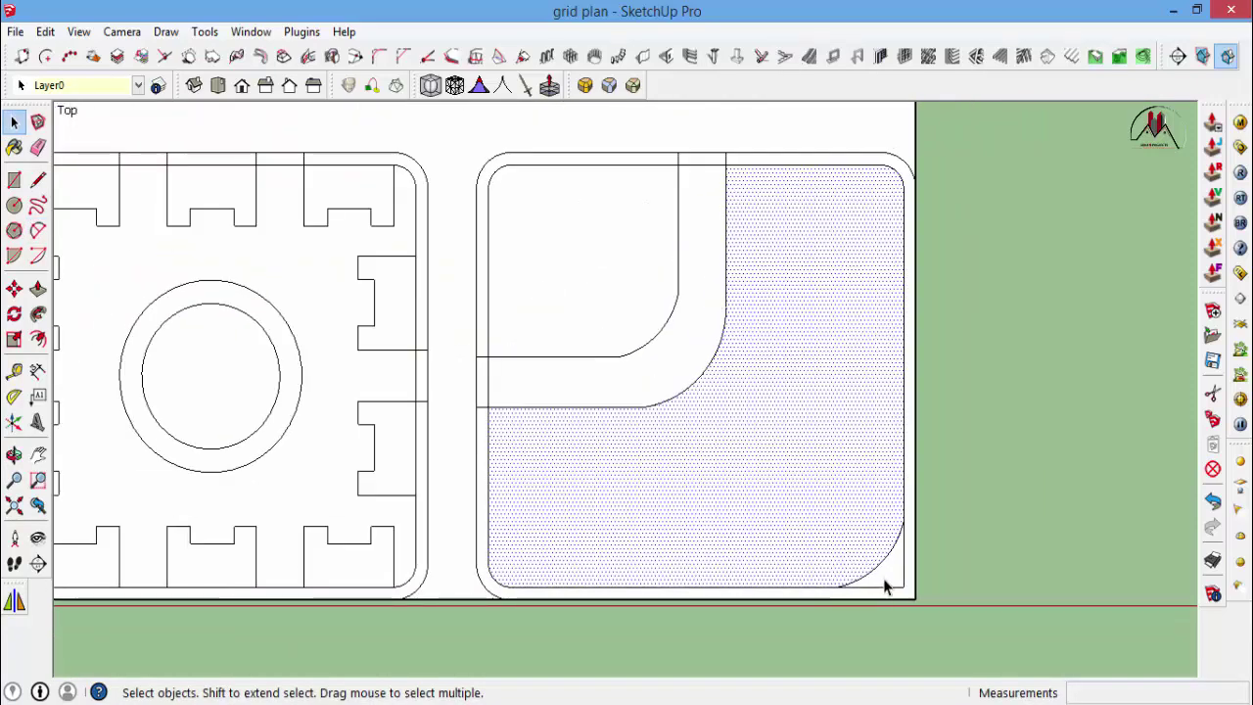
scroll(888, 584, "down", 2)
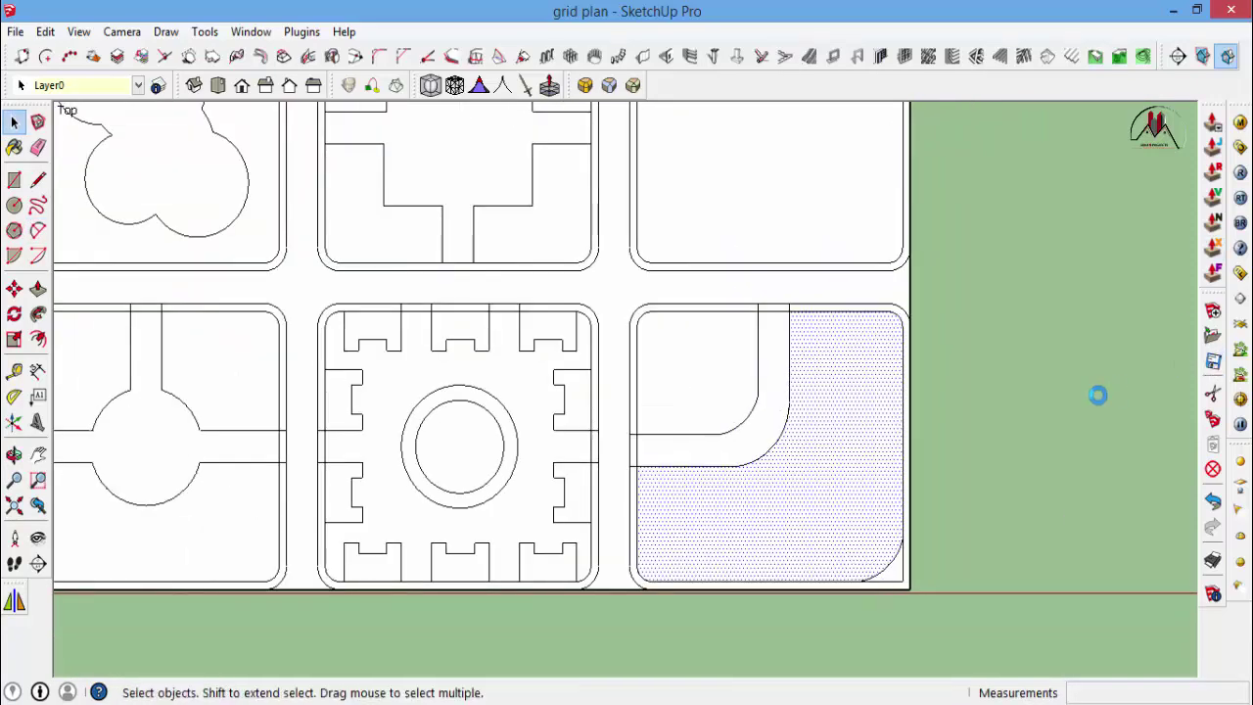
left_click(998, 490)
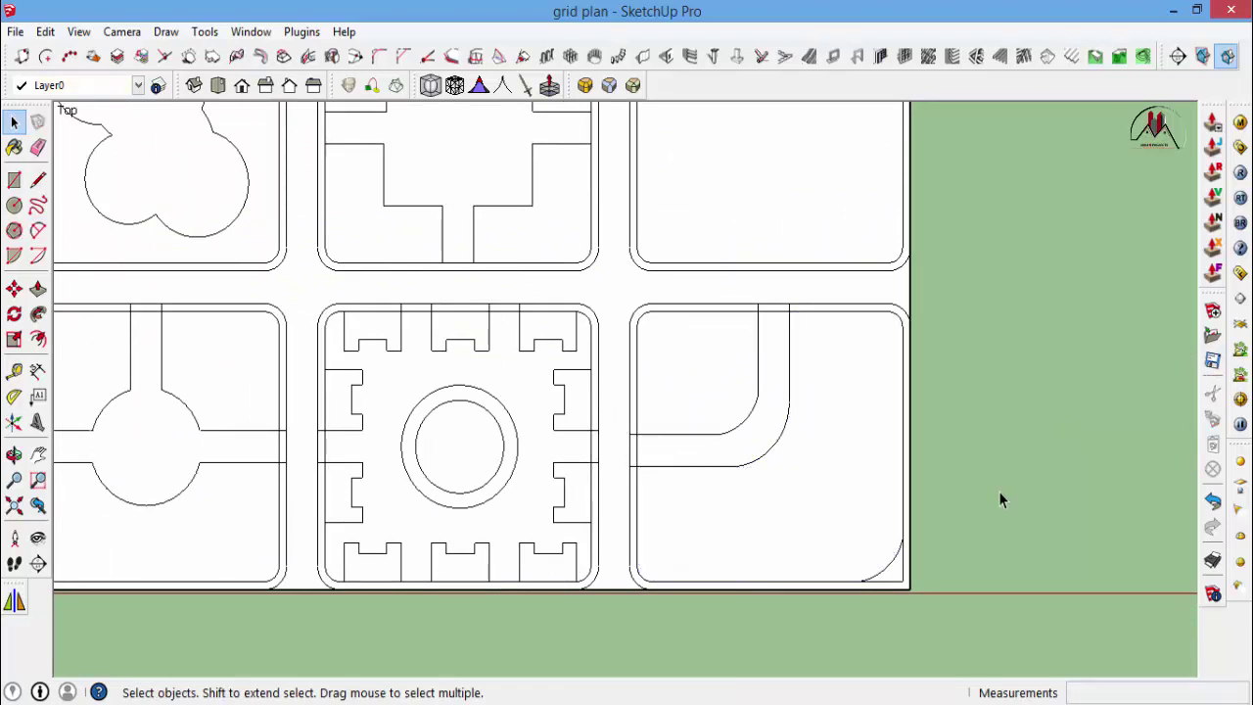
scroll(998, 491, "down", 1)
scroll(778, 437, "up", 3)
scroll(777, 438, "up", 2)
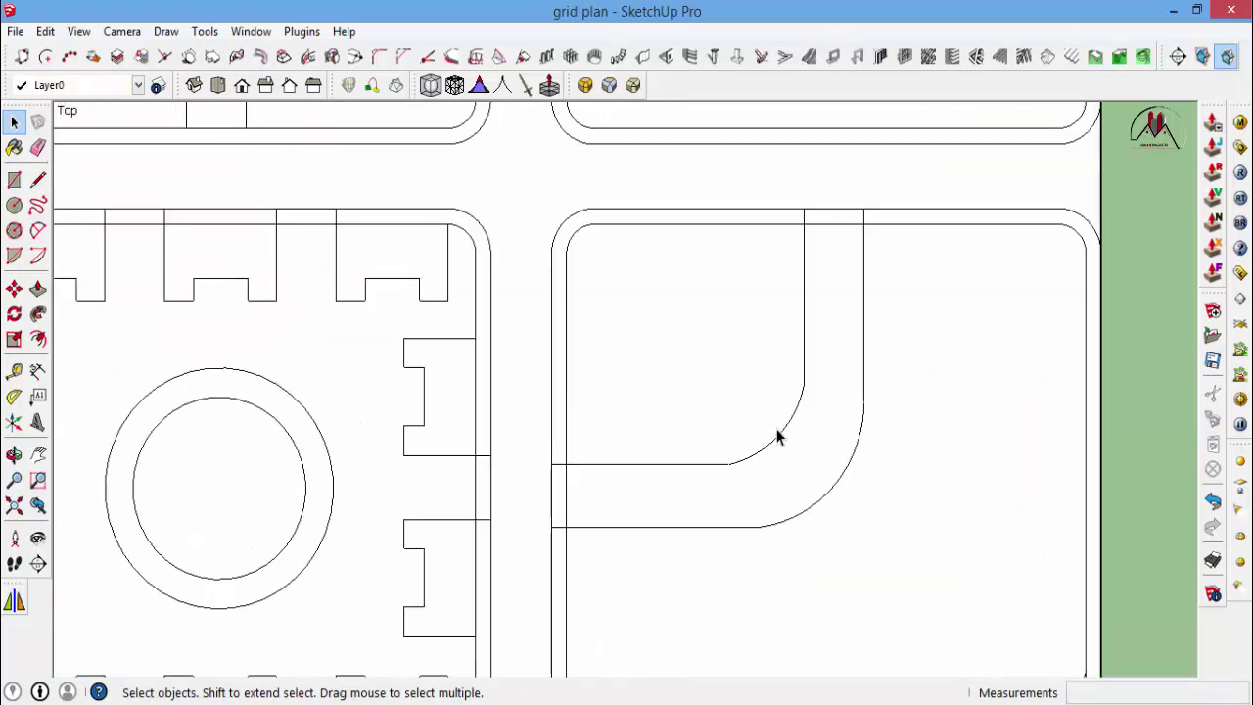
scroll(854, 478, "down", 4)
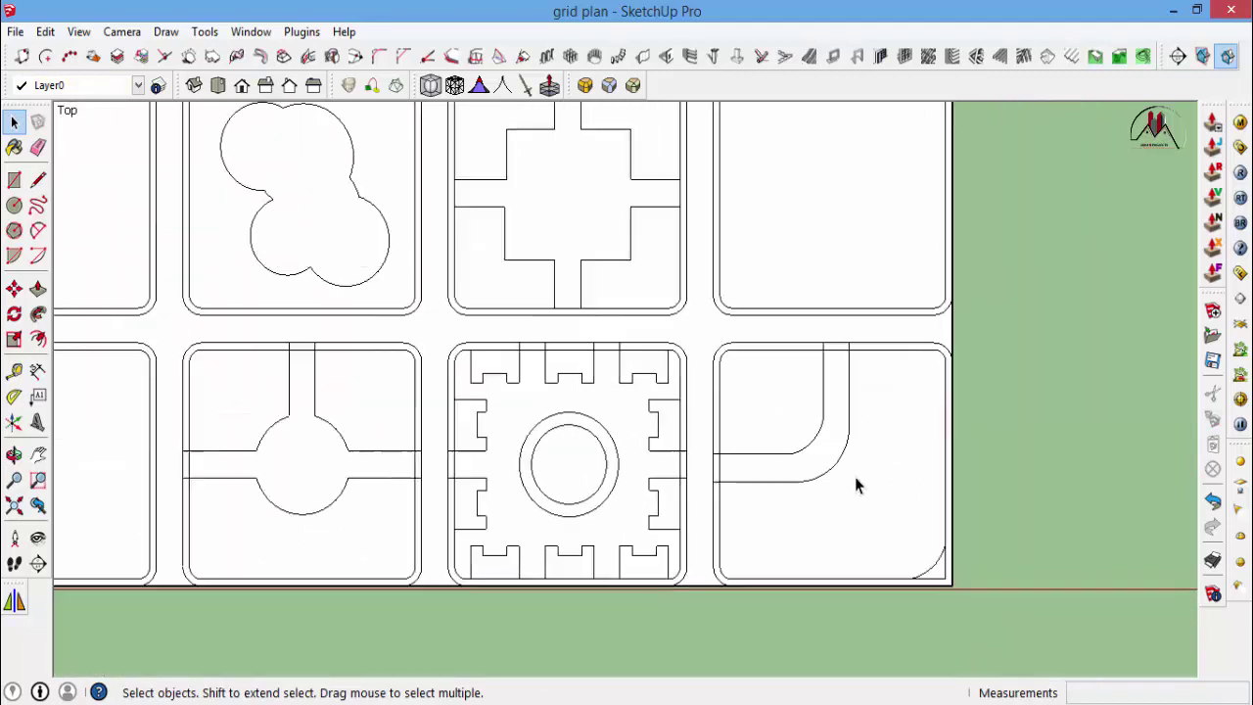
scroll(882, 406, "down", 1)
scroll(872, 215, "up", 3)
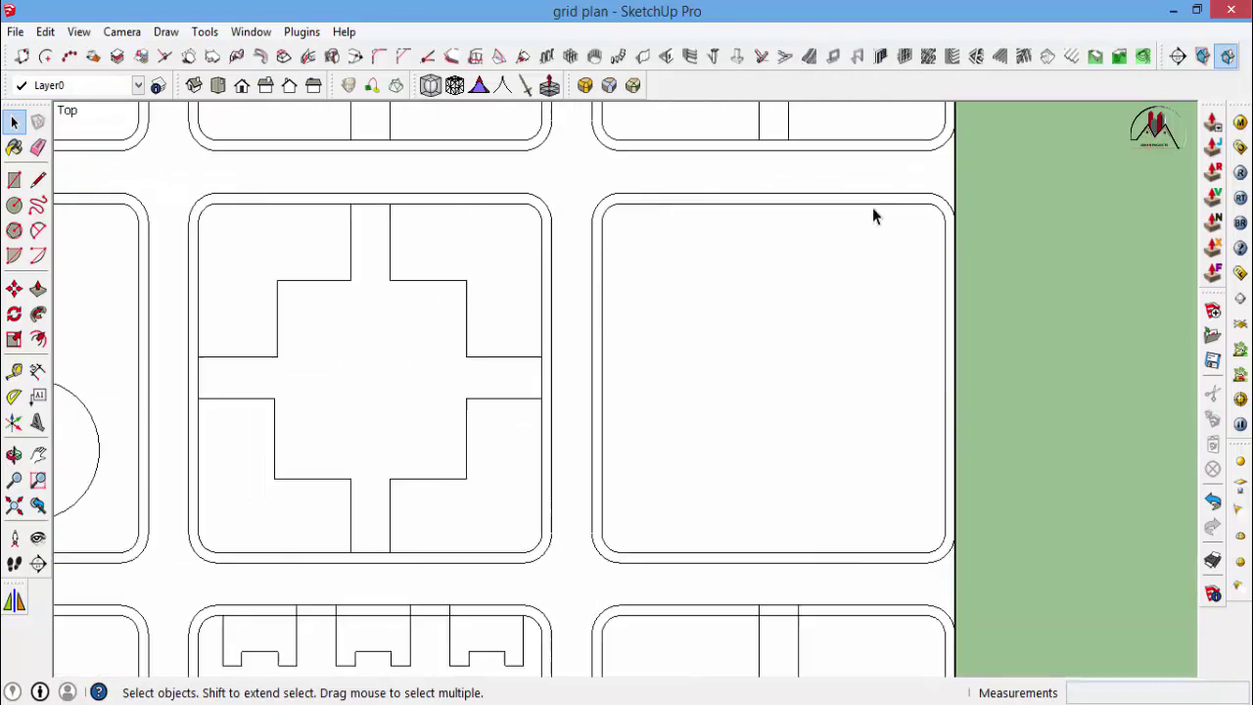
Divide the block's top edge into 3 and draw two vertical dividers down to the bottom edge.
left_click(69, 55)
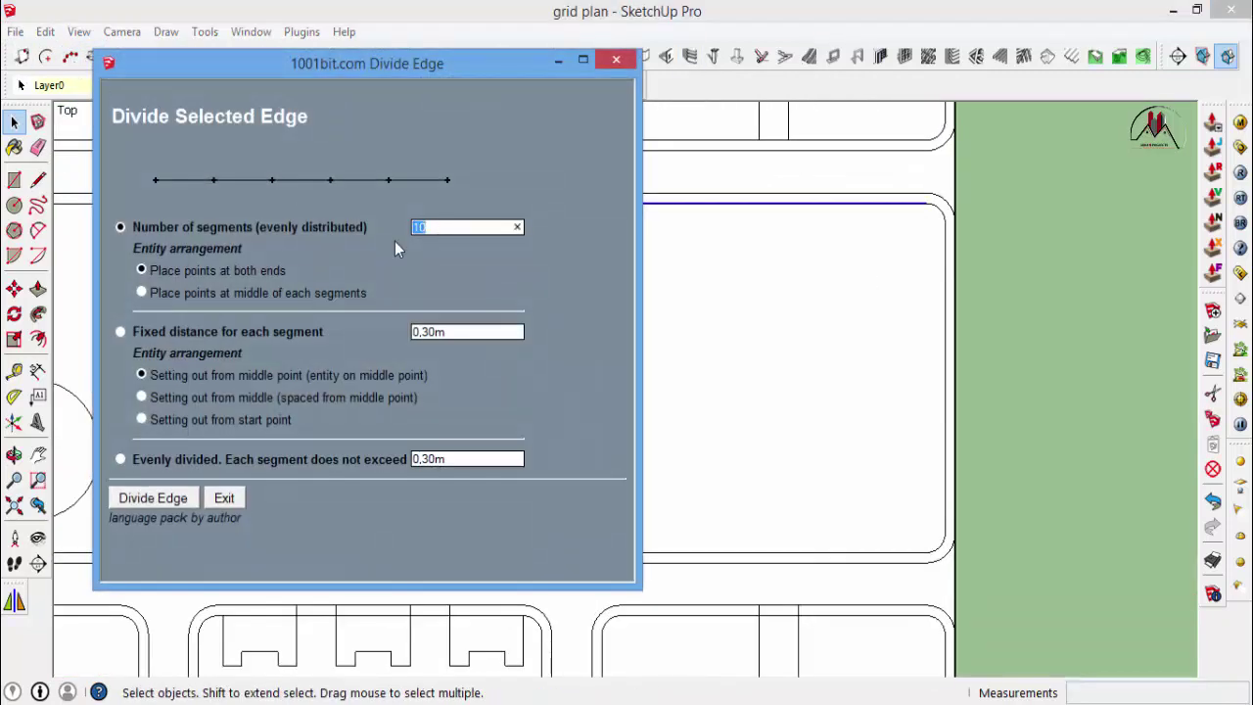
left_click(163, 498)
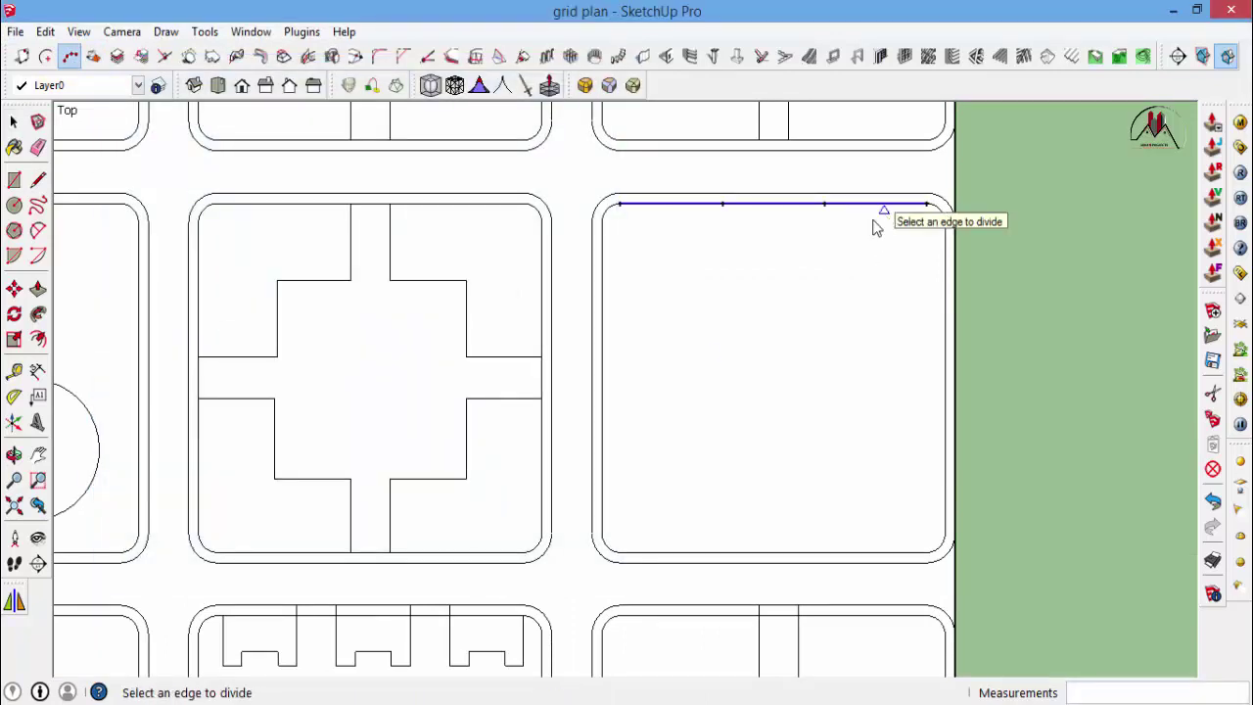
left_click(872, 204)
key("l")
left_click(823, 204)
left_click(823, 551)
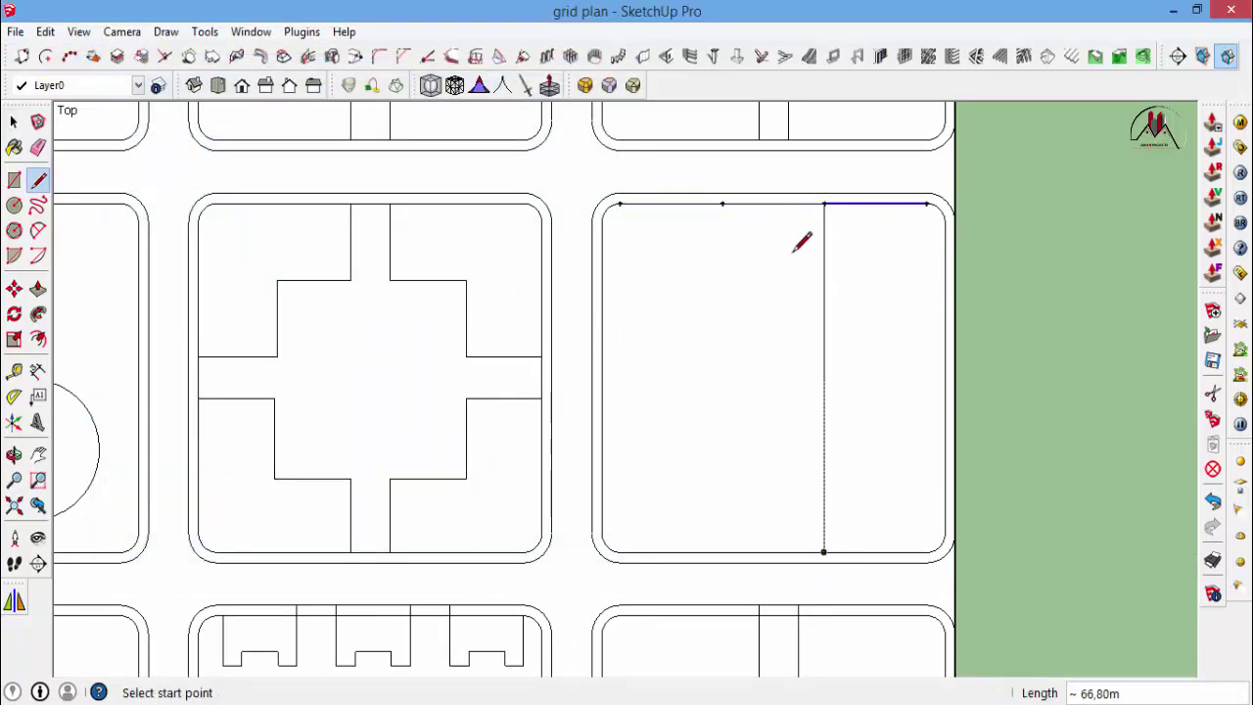
left_click(721, 203)
left_click(721, 551)
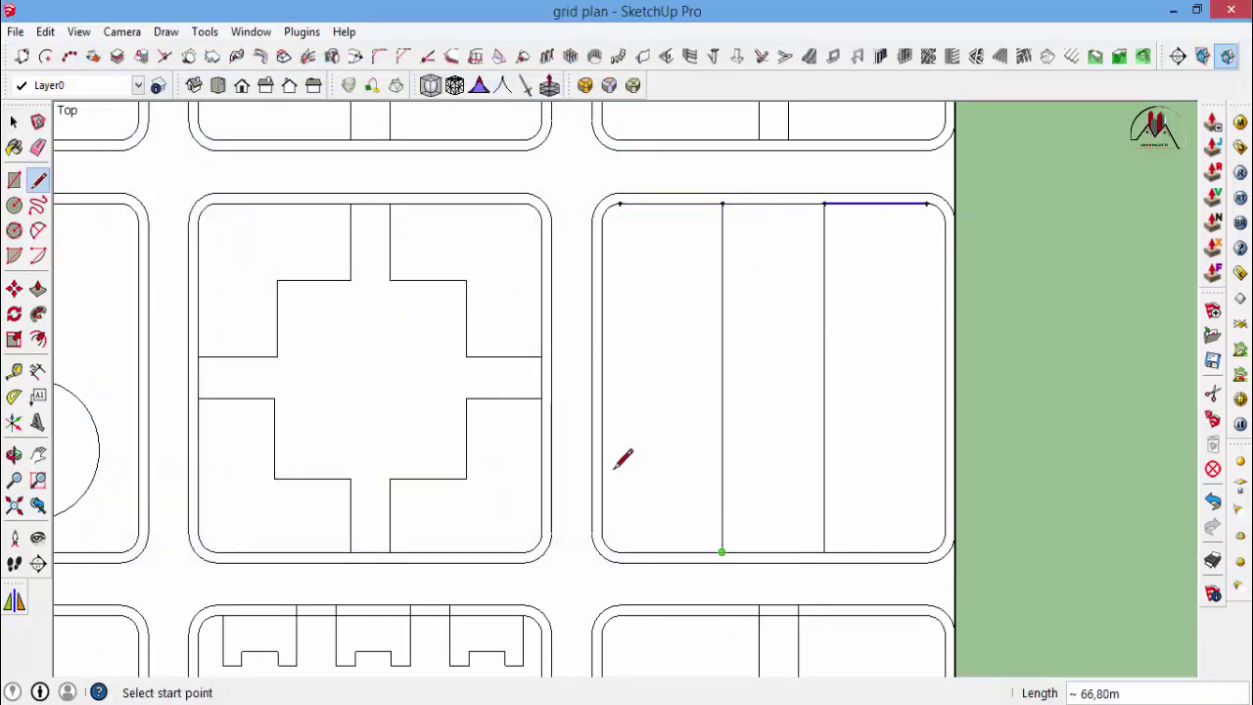
key("space")
Divide the left edge into 3 and draw two horizontal dividers across to the right edge.
left_click(69, 55)
left_click(156, 498)
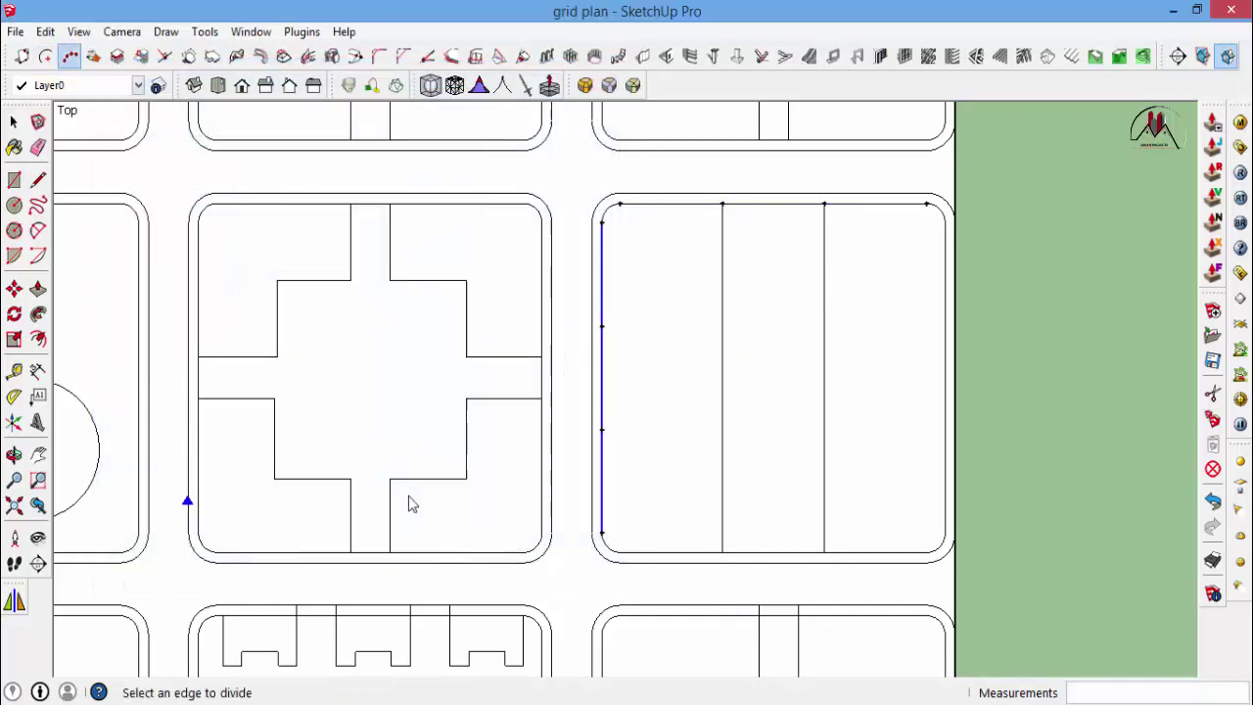
key("l")
left_click(601, 221)
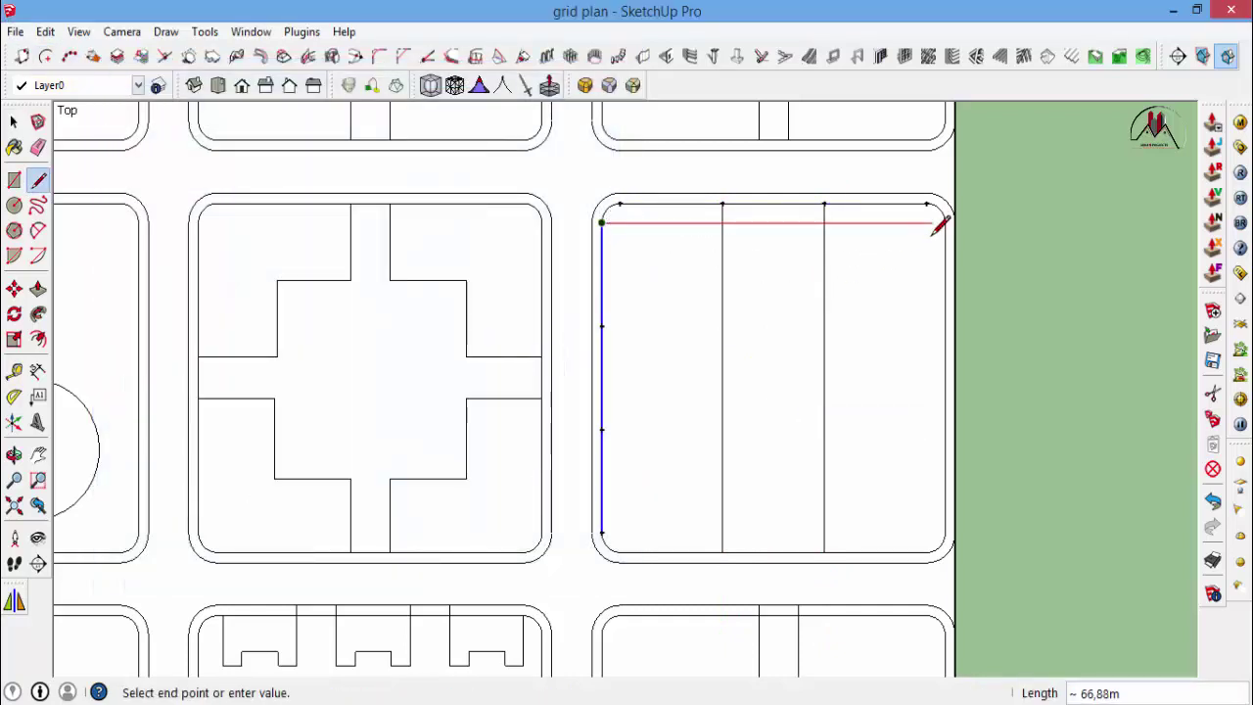
key("space")
key("l")
left_click(601, 325)
left_click(946, 325)
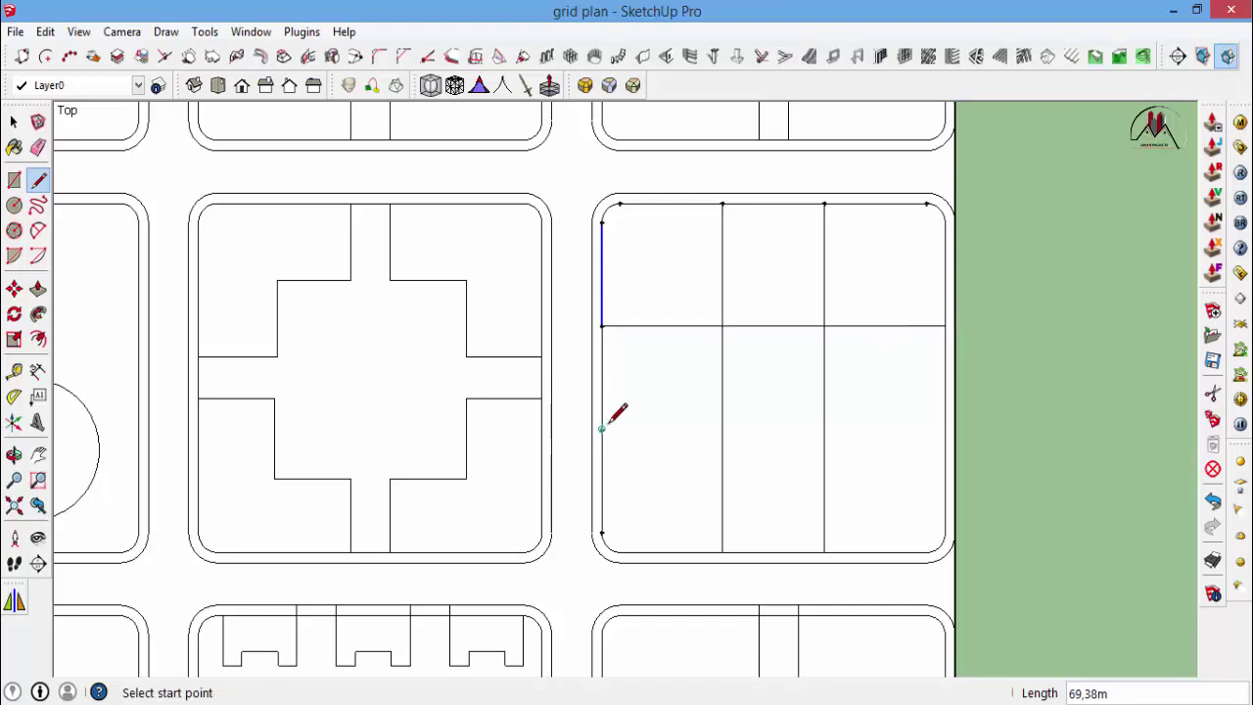
left_click(945, 429)
key("space")
scroll(776, 348, "up", 1)
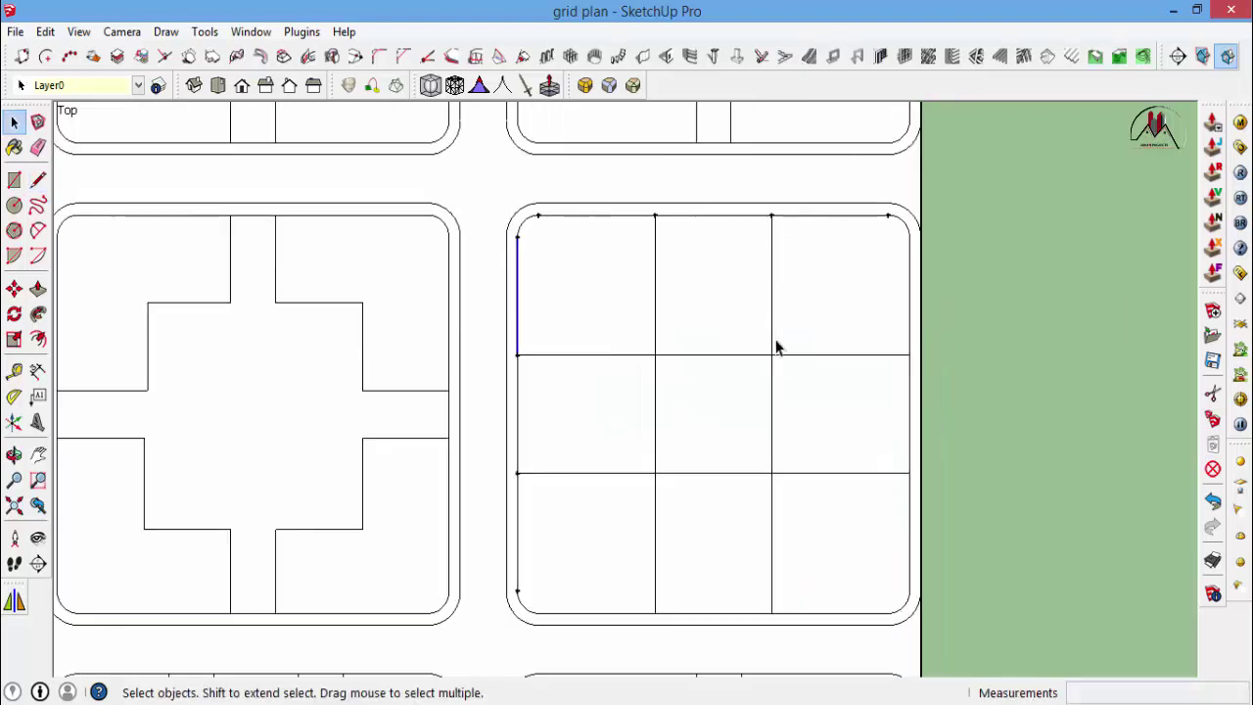
Copy the right-hand vertical divider 8 m to each side to form a path corridor.
left_click(771, 445, "shift")
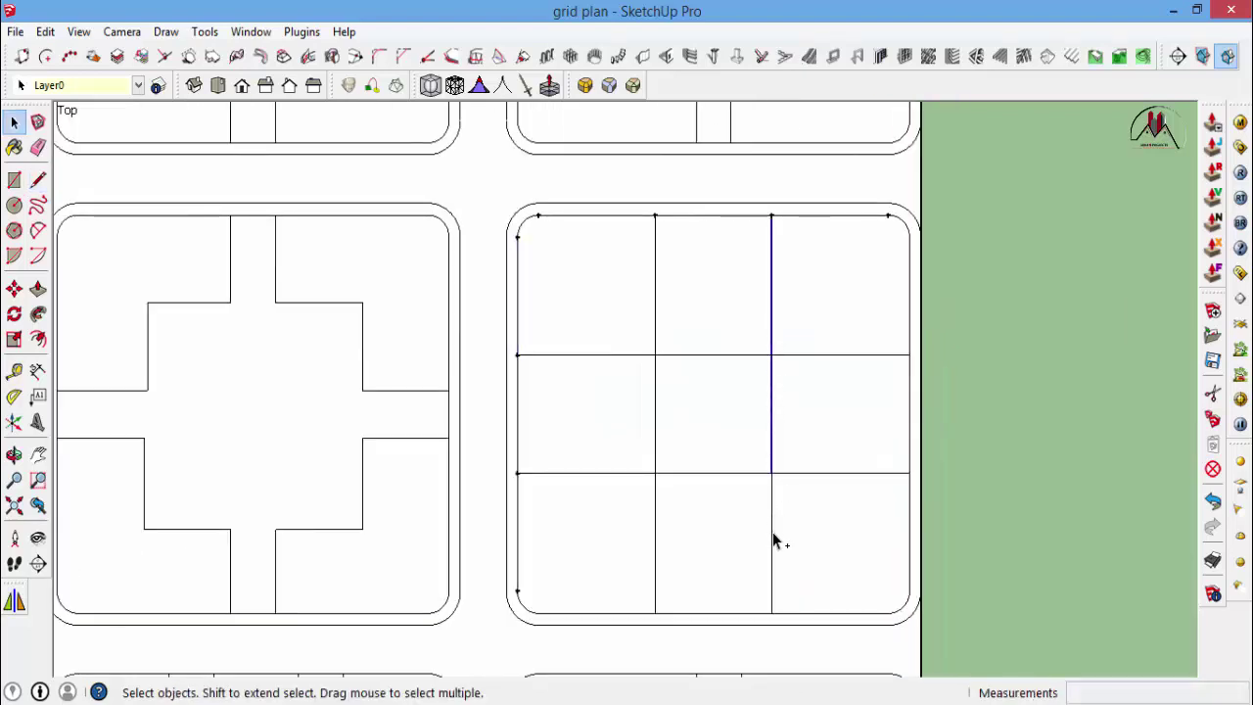
left_click(773, 534, "shift")
key("m")
scroll(774, 531, "up", 1)
scroll(788, 483, "up", 1)
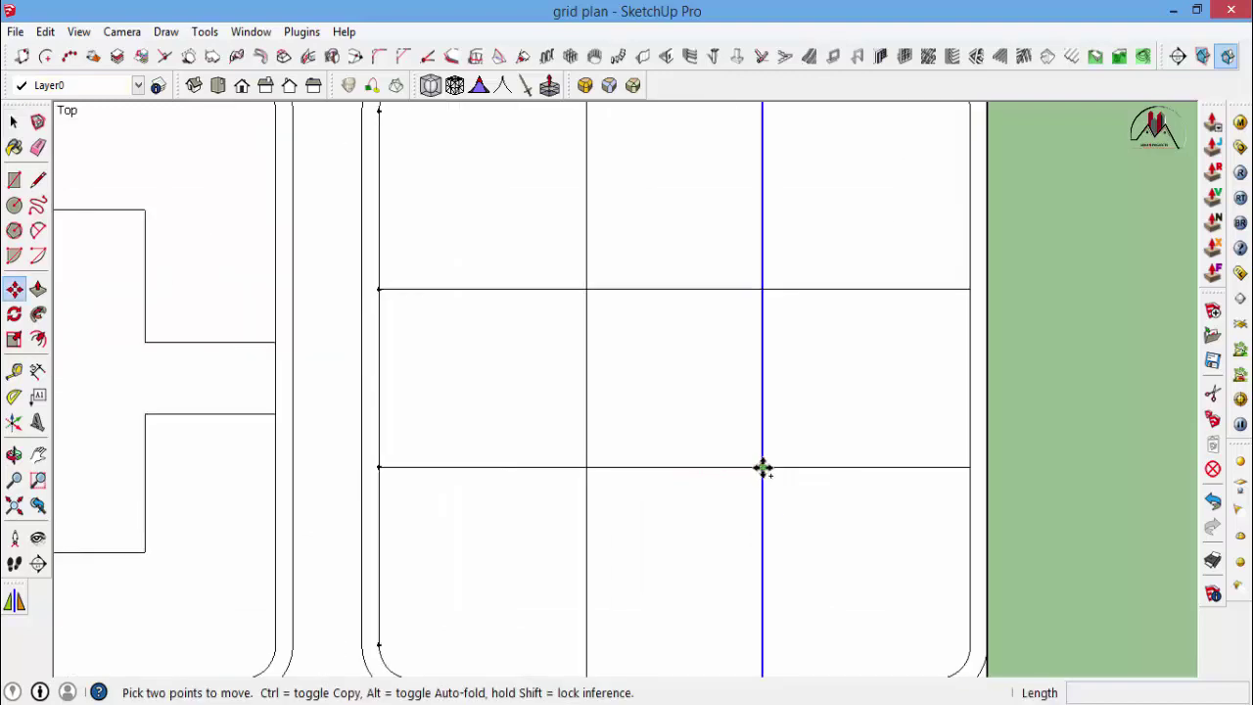
left_click(761, 467)
key("ctrl")
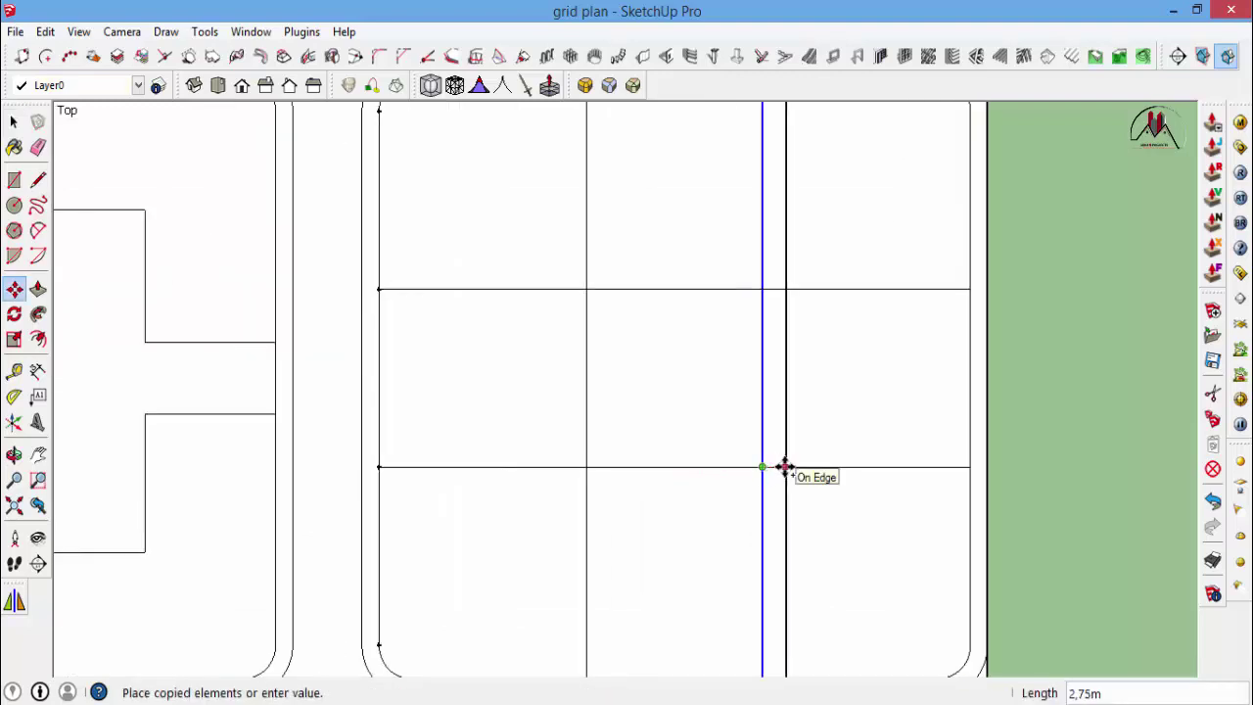
left_click(785, 467)
scroll(780, 464, "down", 2)
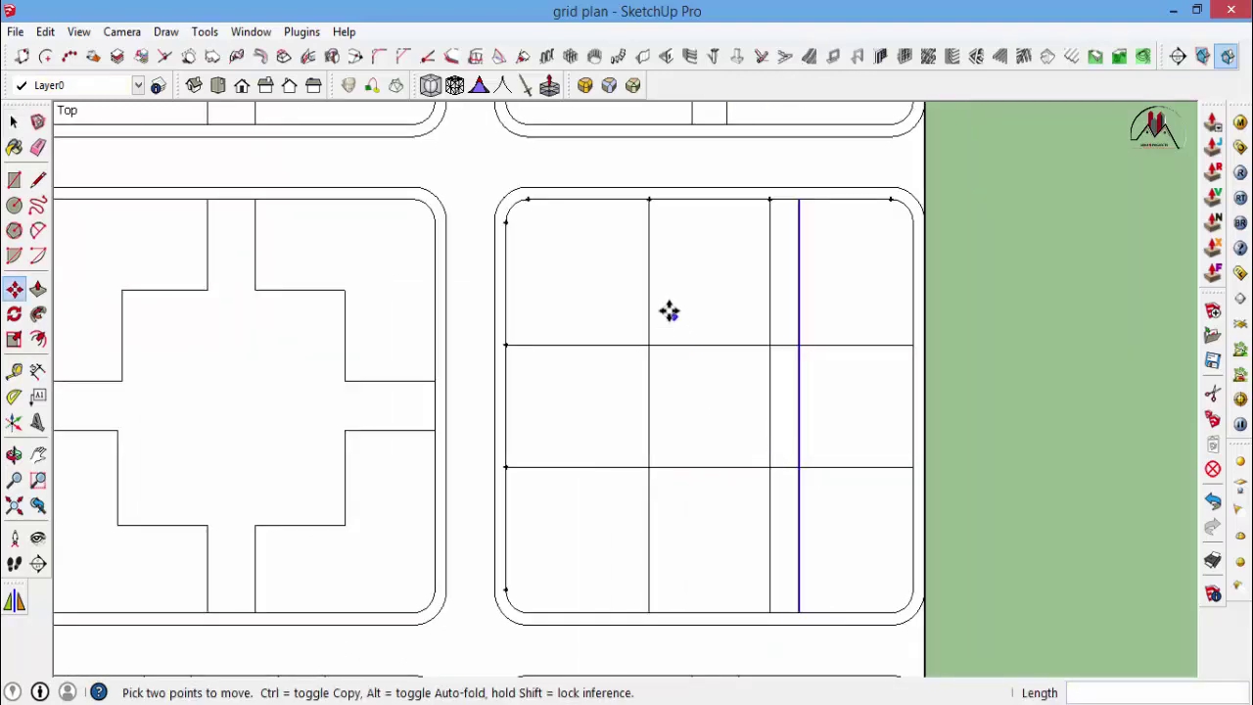
scroll(668, 307, "up", 2)
key("space")
key("m")
left_click(828, 354)
key("ctrl")
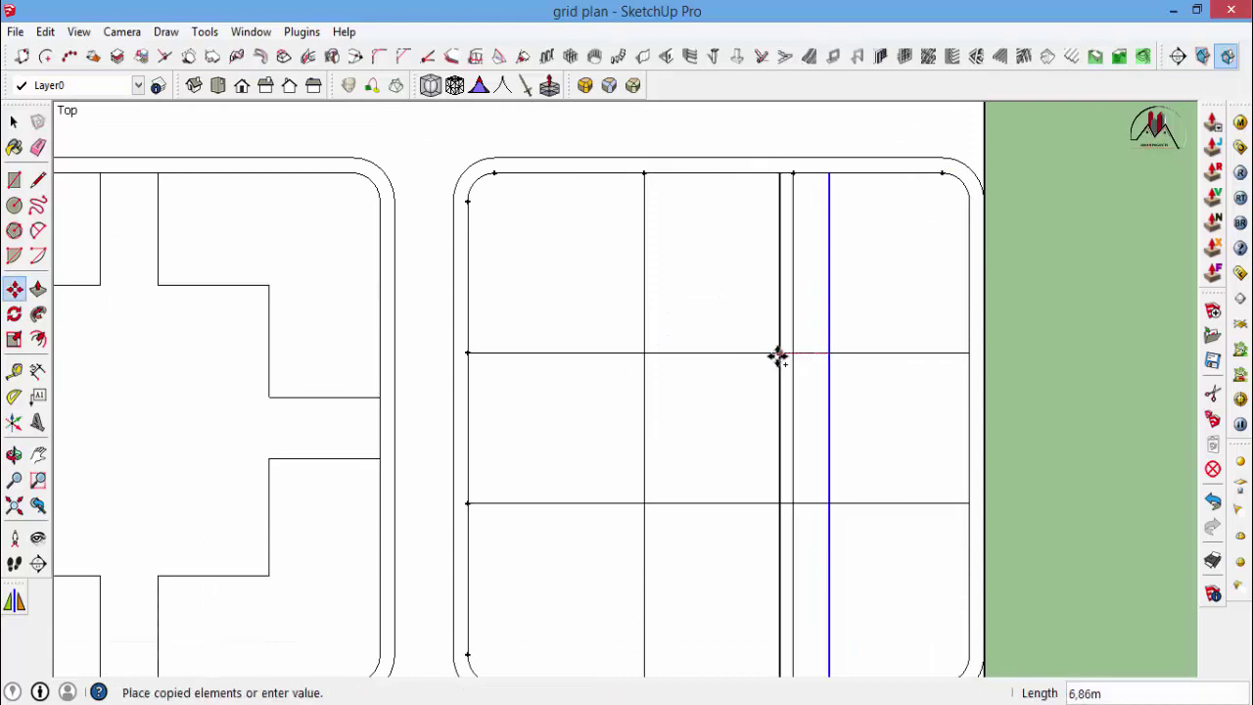
type("8")
key("Return")
scroll(776, 354, "down", 1)
key("space")
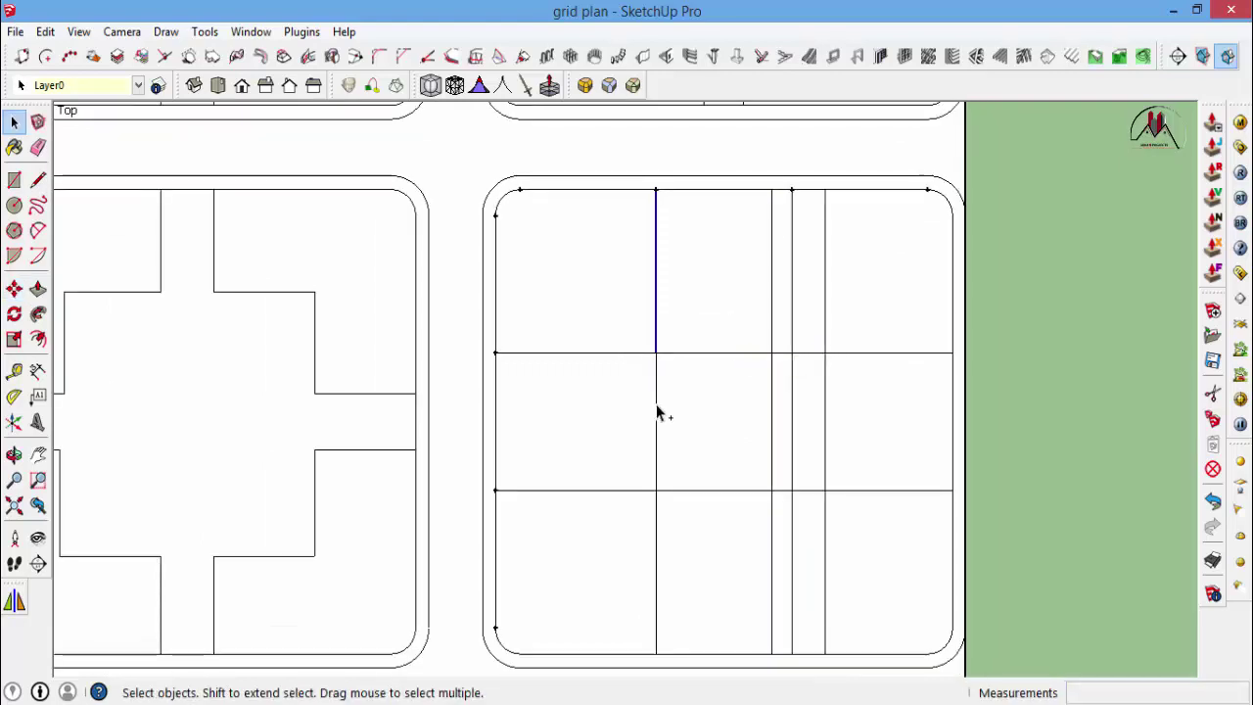
Copy the left-hand vertical divider 8 m to each side to form a second corridor.
left_click(656, 411, "ctrl")
left_click(662, 541, "ctrl")
key("m")
left_click(656, 489)
key("ctrl")
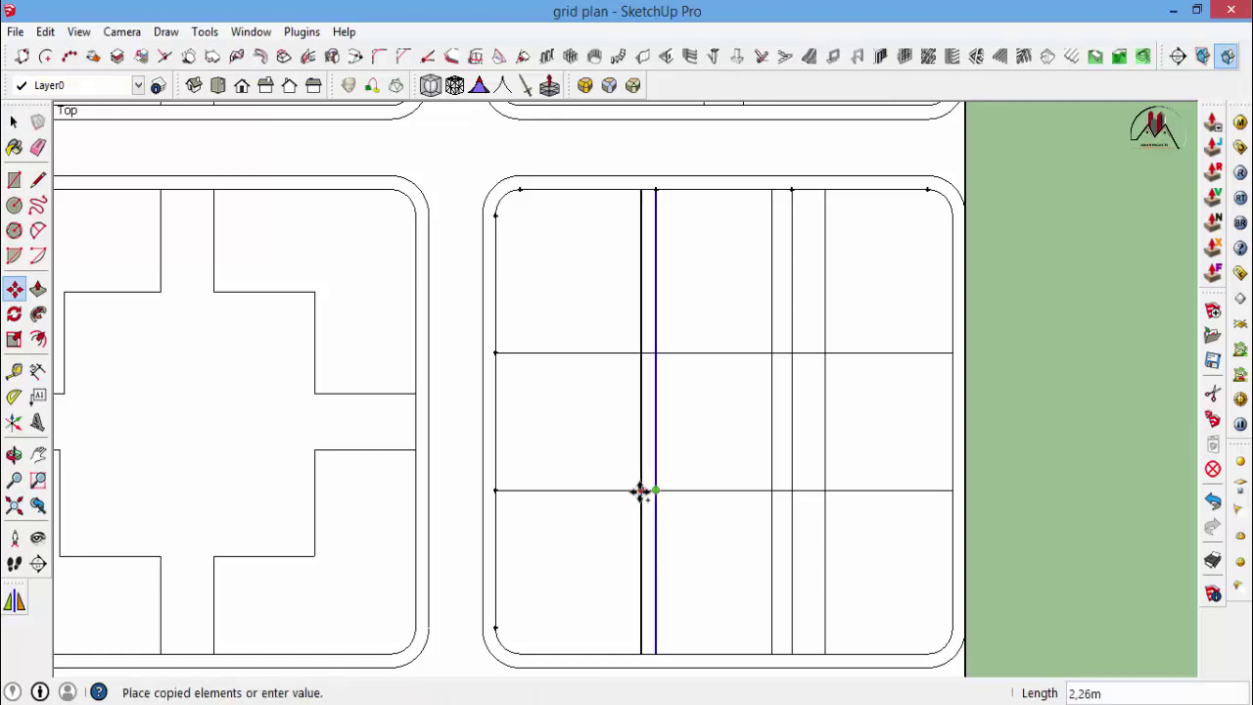
key("Return")
left_click(643, 492)
key("ctrl")
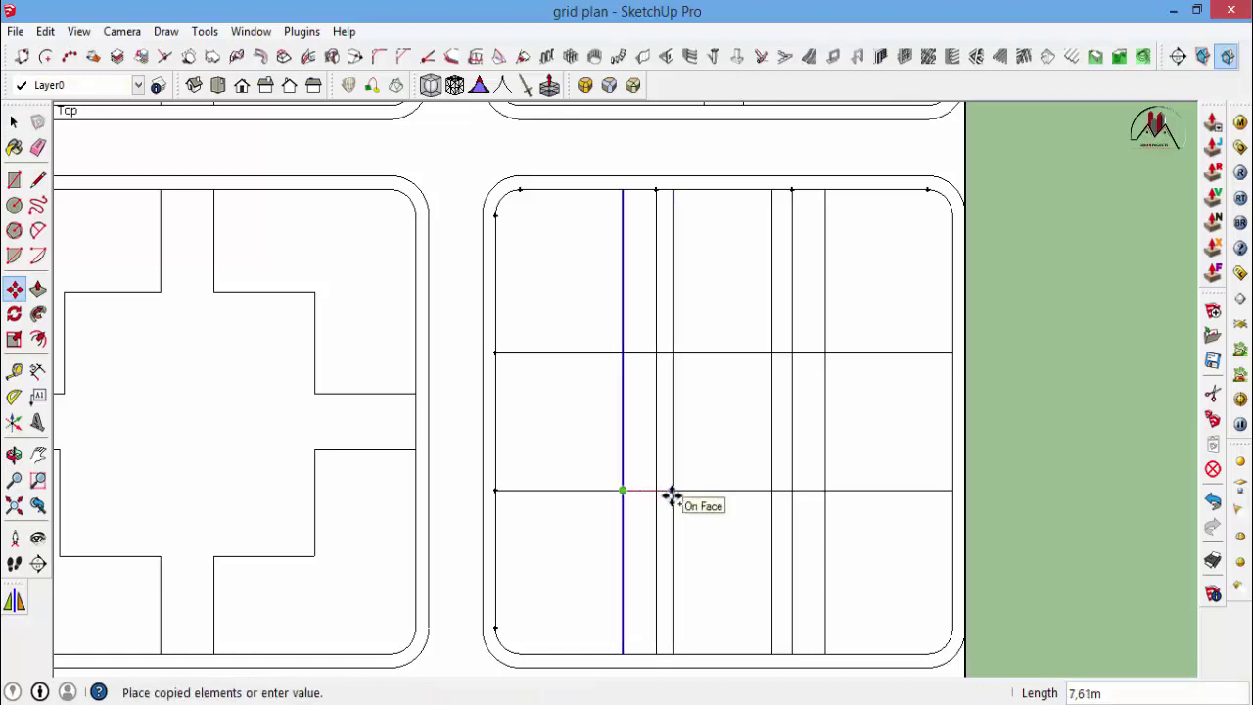
type("8re")
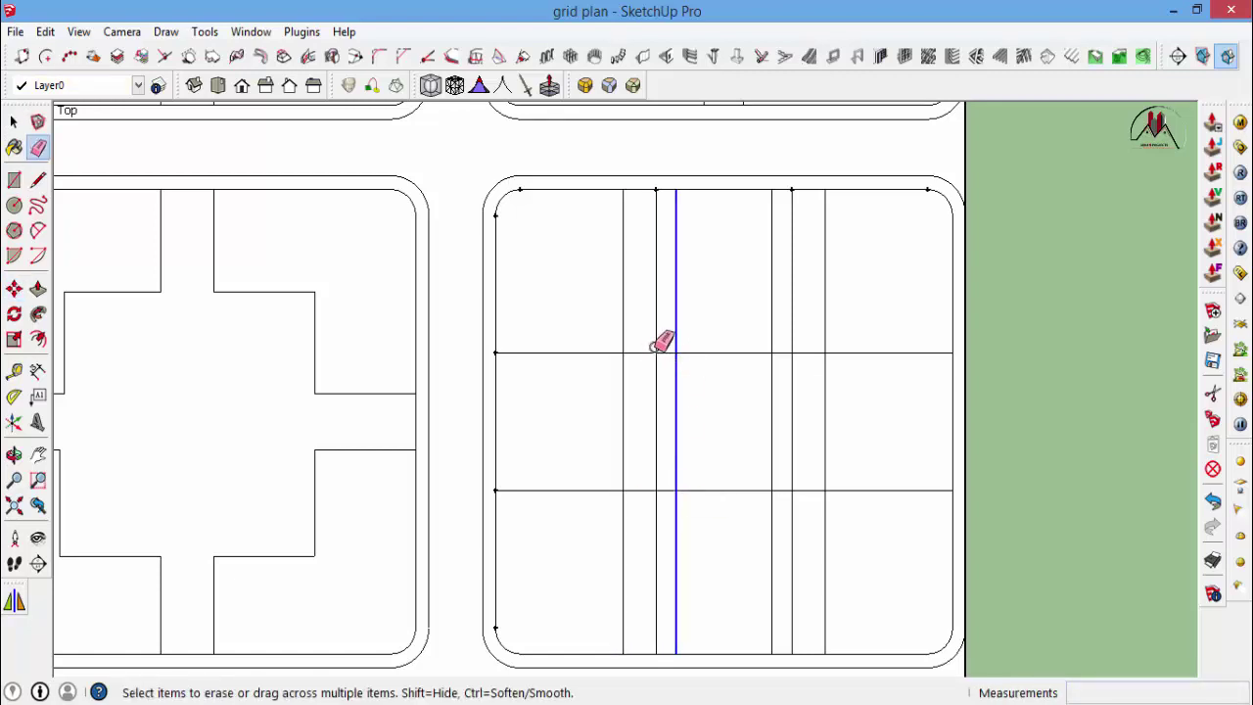
Erase the original dividers and crossing segments inside the corridors, joining them across the middle.
left_click_drag(795, 351, 797, 433)
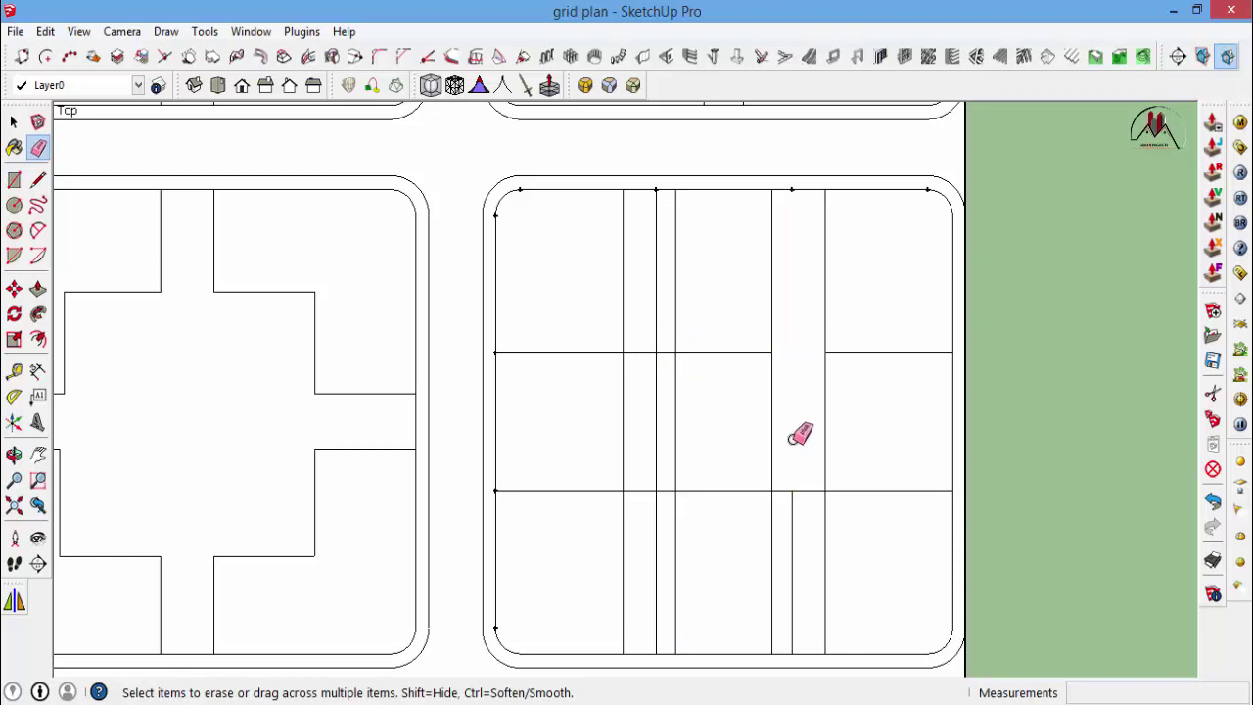
left_click(797, 491)
left_click_drag(646, 351, 660, 495)
left_click(676, 428)
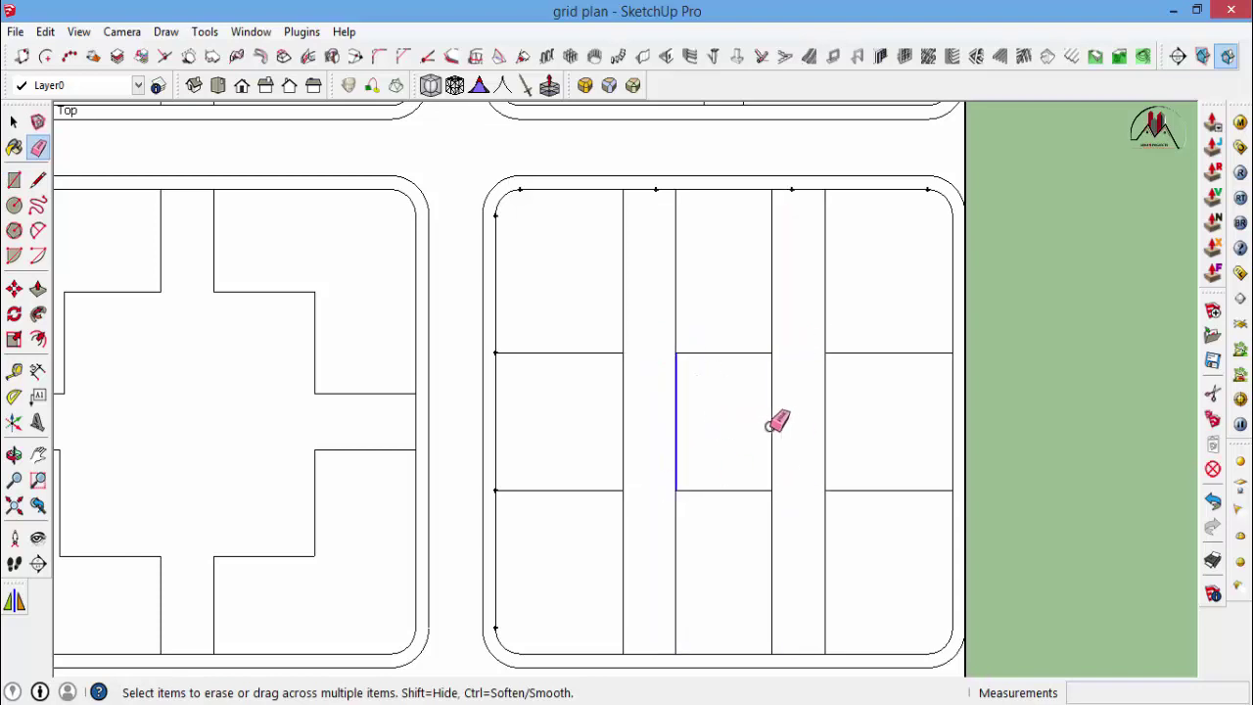
left_click(773, 419)
scroll(780, 417, "down", 1)
scroll(780, 417, "up", 2)
key("space")
left_click(45, 31)
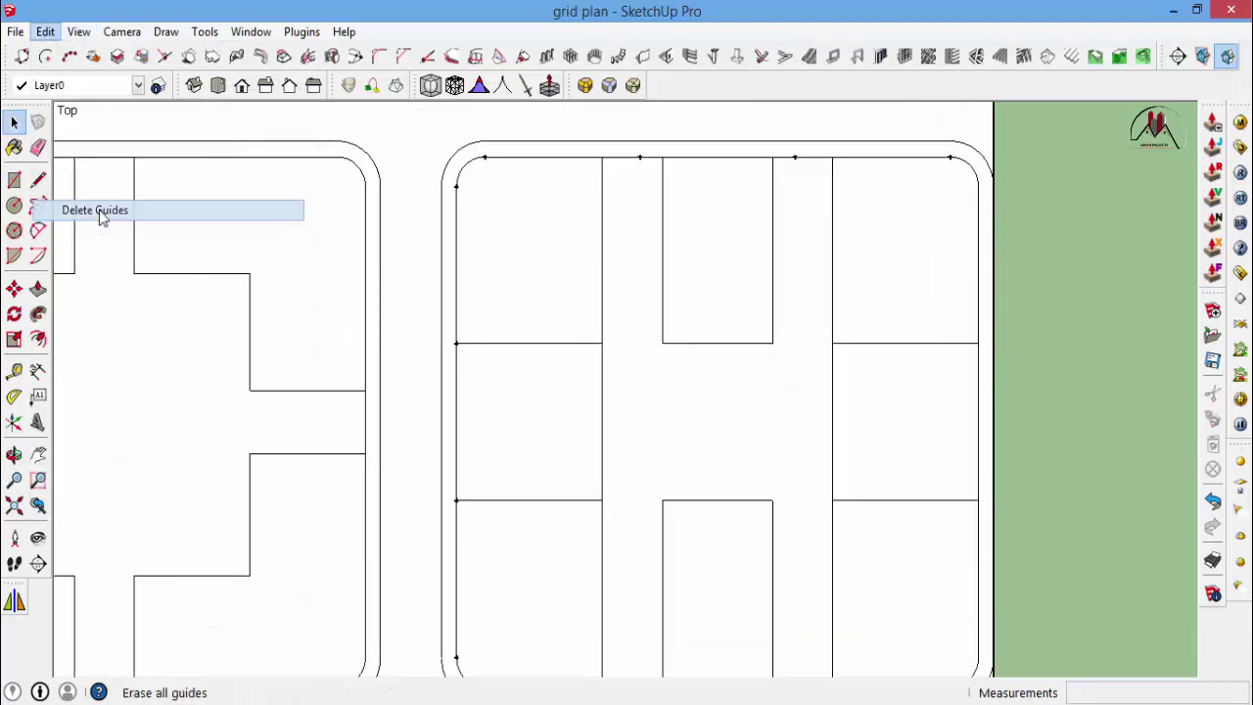
Draw lines extending the footprint edges out to the outer street edge.
left_click(101, 216)
scroll(705, 235, "down", 1)
scroll(703, 233, "up", 1)
key("l")
scroll(675, 147, "up", 1)
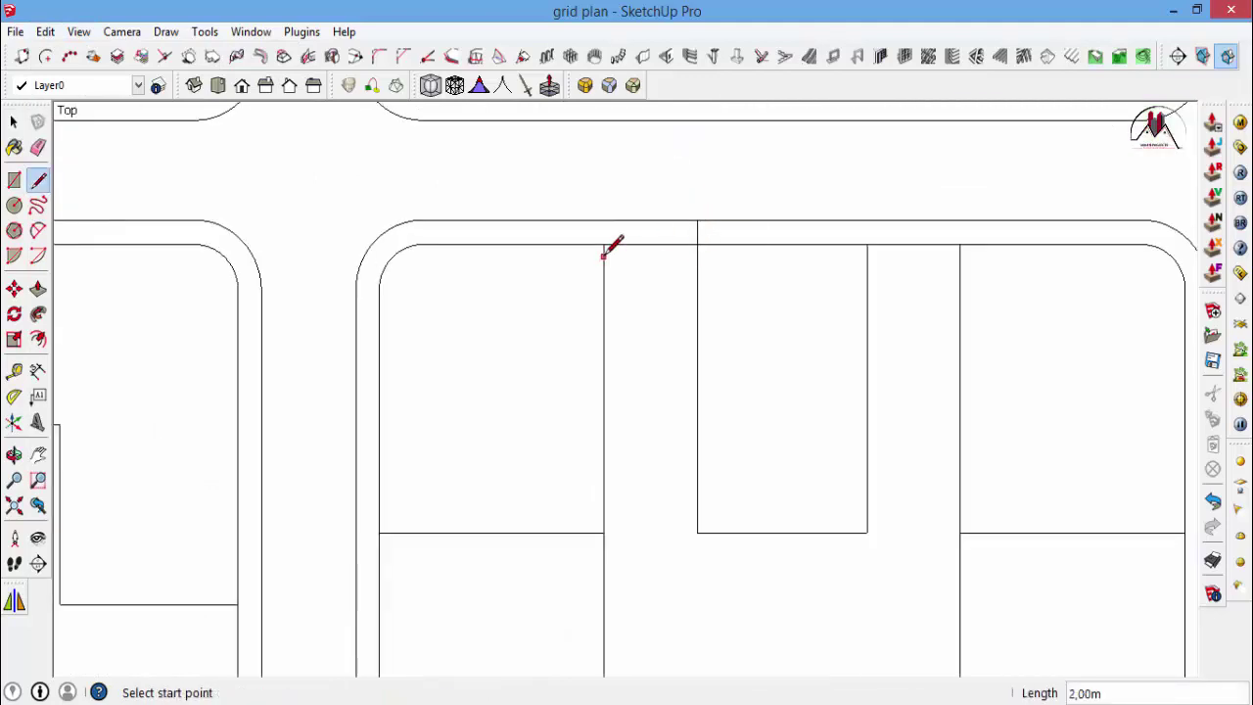
left_click(866, 244)
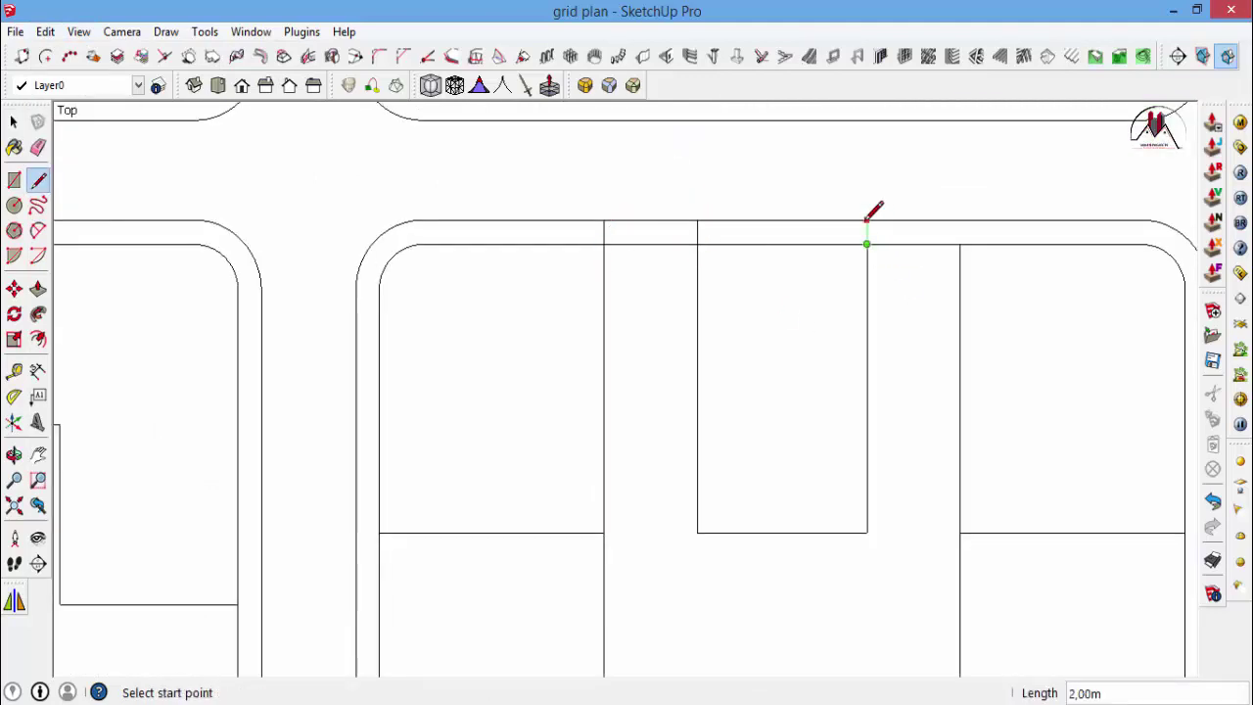
left_click(959, 244)
scroll(803, 193, "down", 2)
scroll(822, 265, "down", 1)
scroll(847, 513, "up", 3)
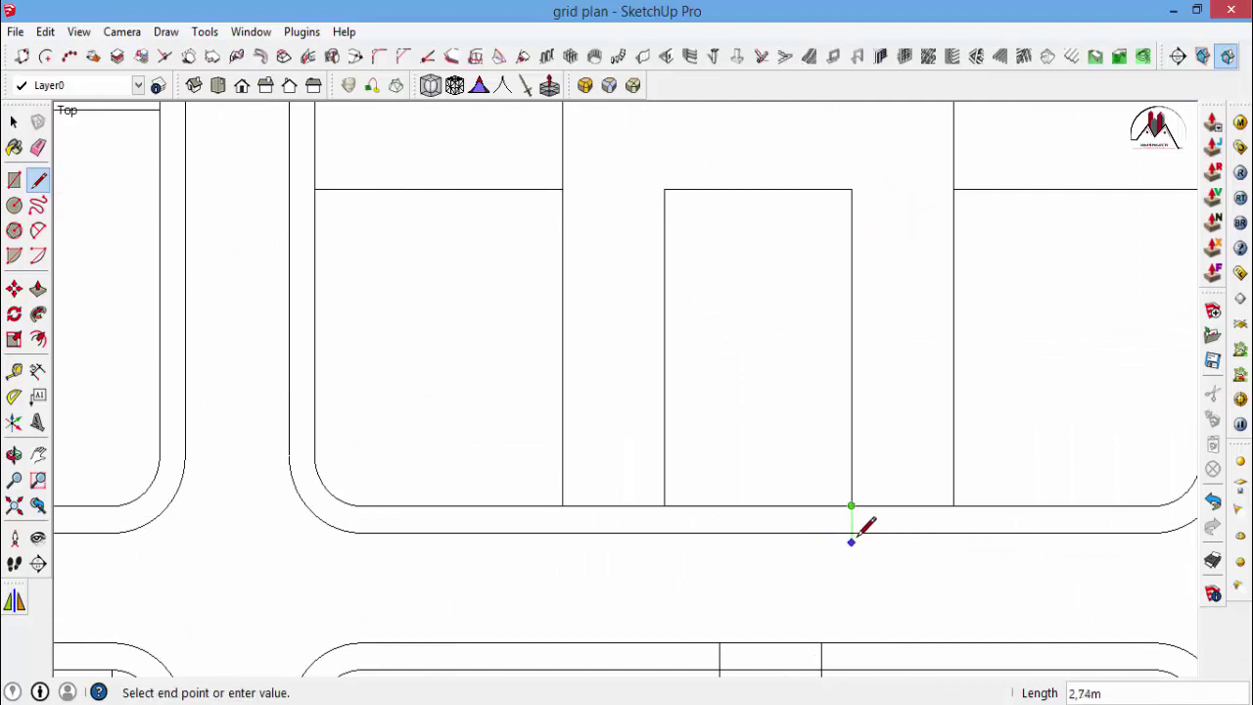
left_click(663, 531)
scroll(675, 538, "down", 3)
scroll(685, 545, "up", 2)
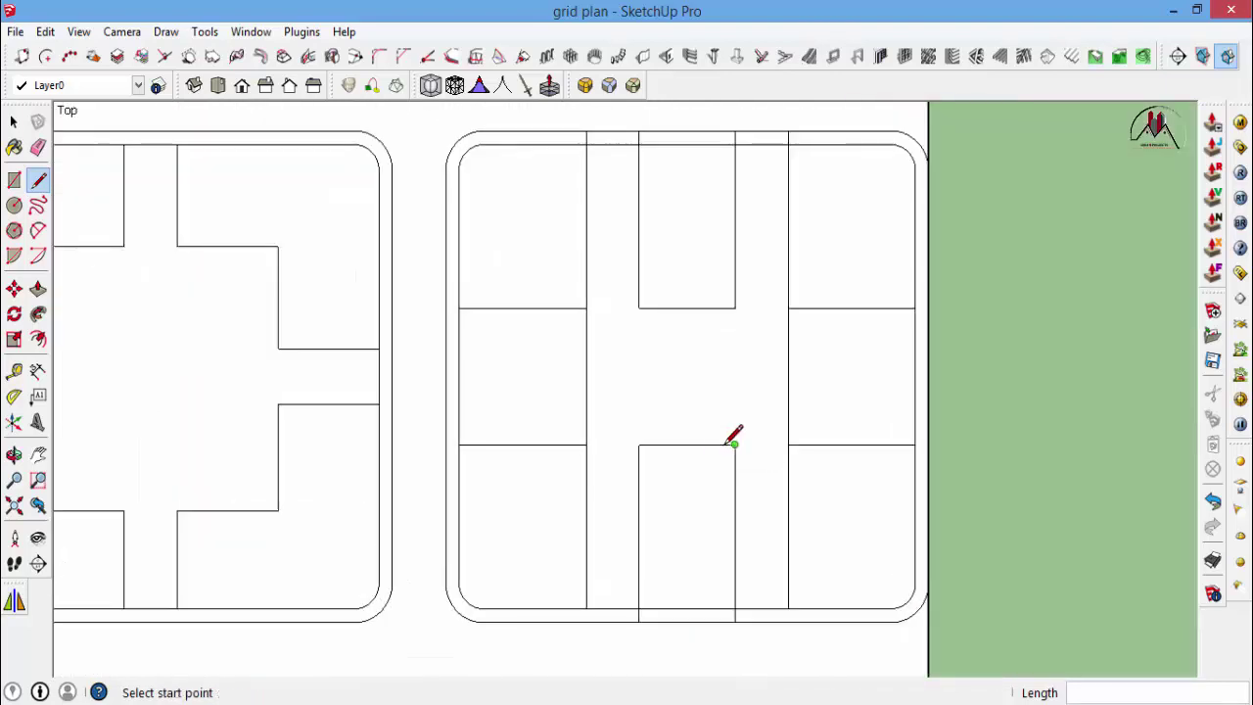
key("space")
scroll(685, 453, "up", 1)
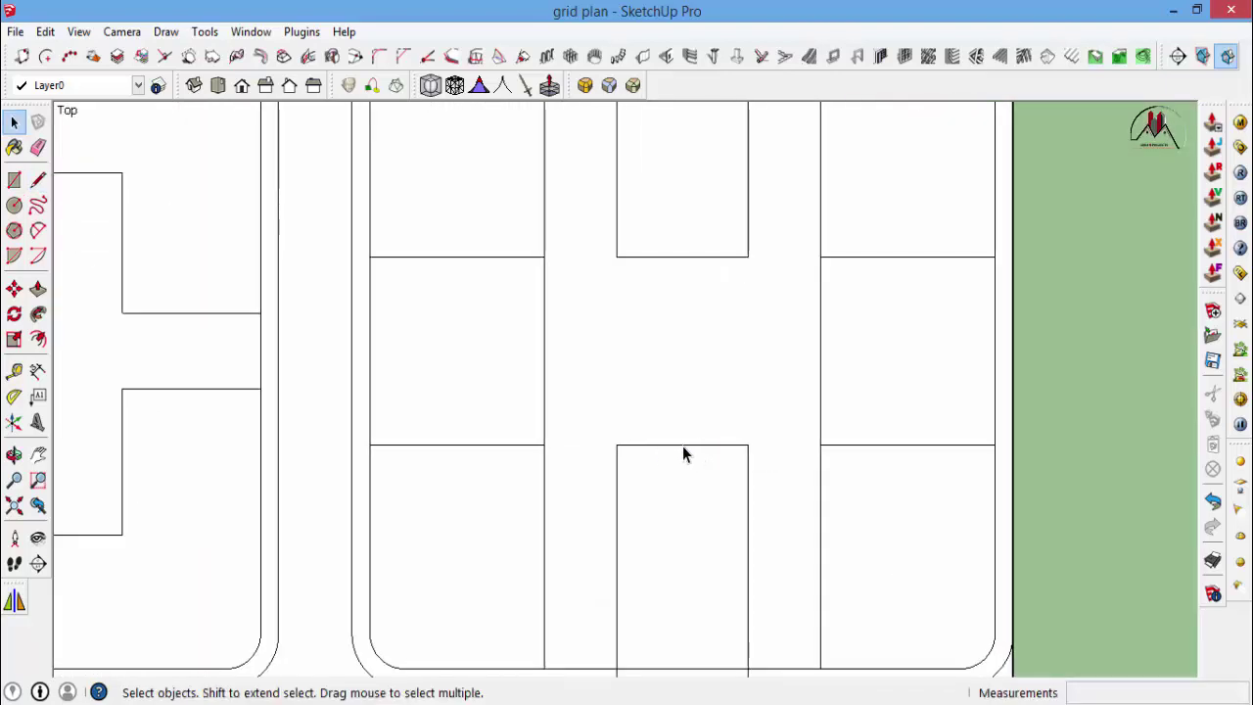
Copy the lower footprint's top edge 2 m as an offset line.
key("m")
left_click(682, 445)
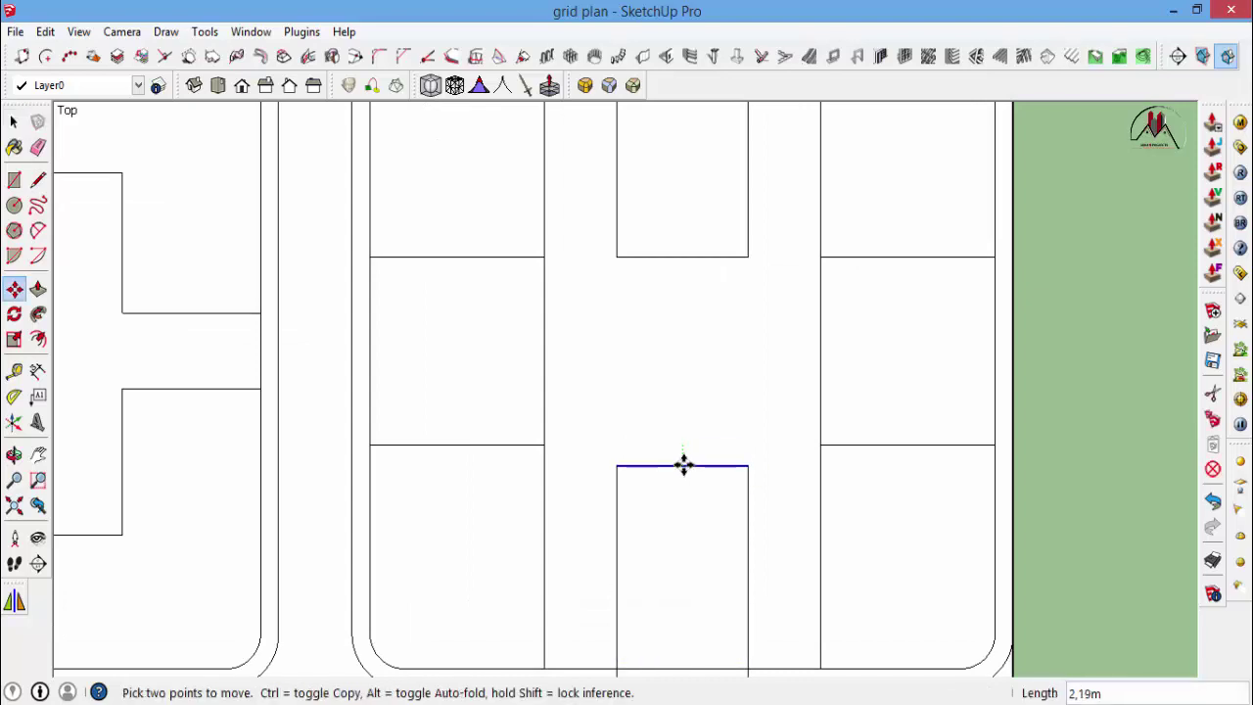
key("ctrl")
type("2")
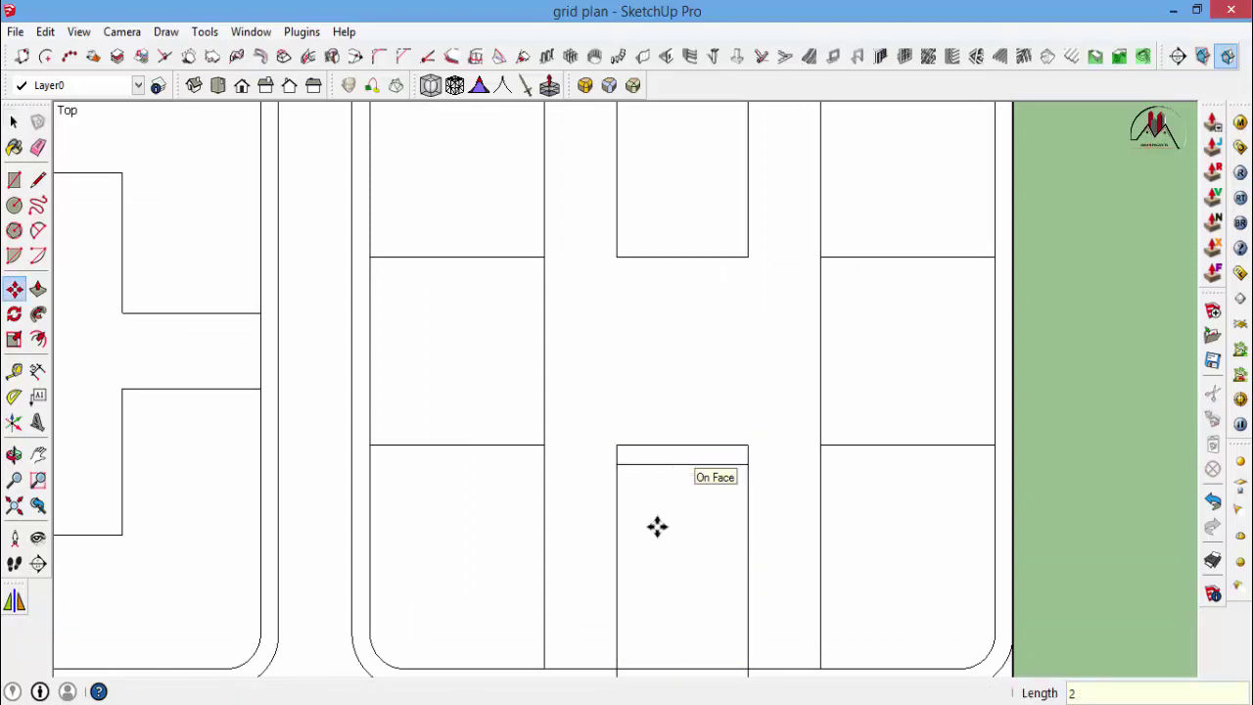
key("Return")
scroll(675, 362, "down", 3)
scroll(685, 343, "up", 3)
key("space")
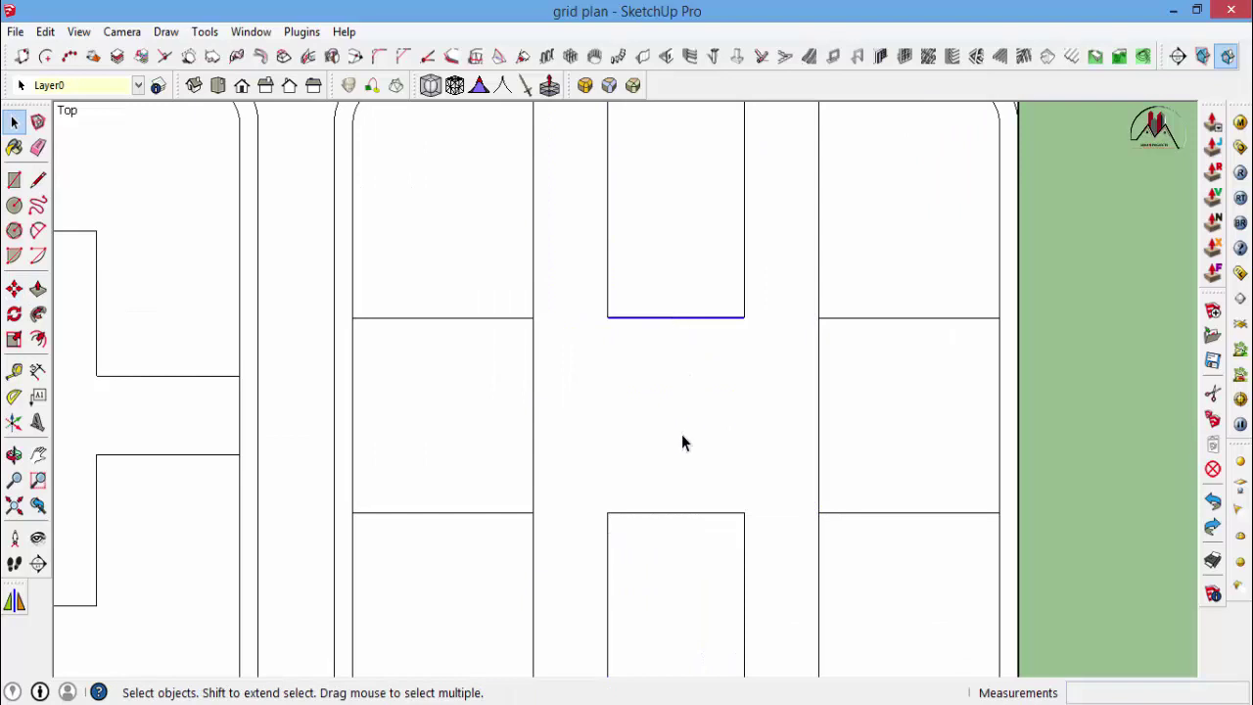
Move the lower footprint's top edge 3 m down and the upper footprint's bottom edge 3 m up.
key("m")
left_click(677, 512)
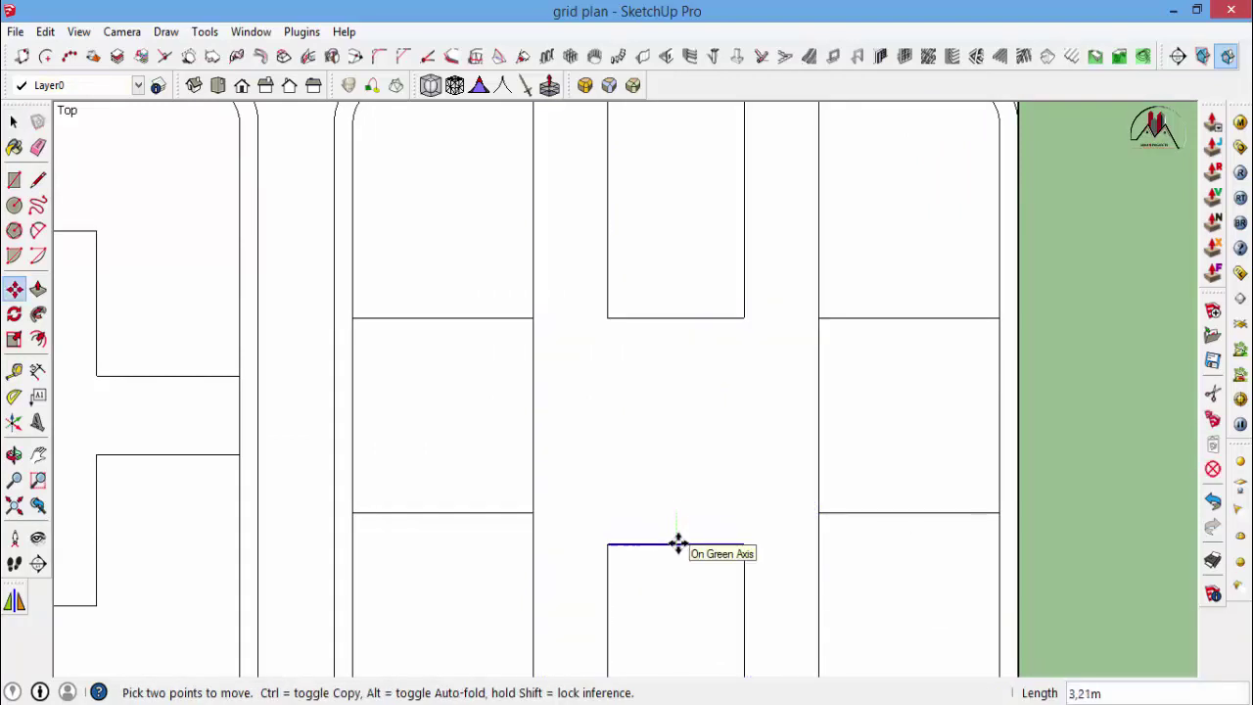
type("3")
key("Return")
key("space")
key("m")
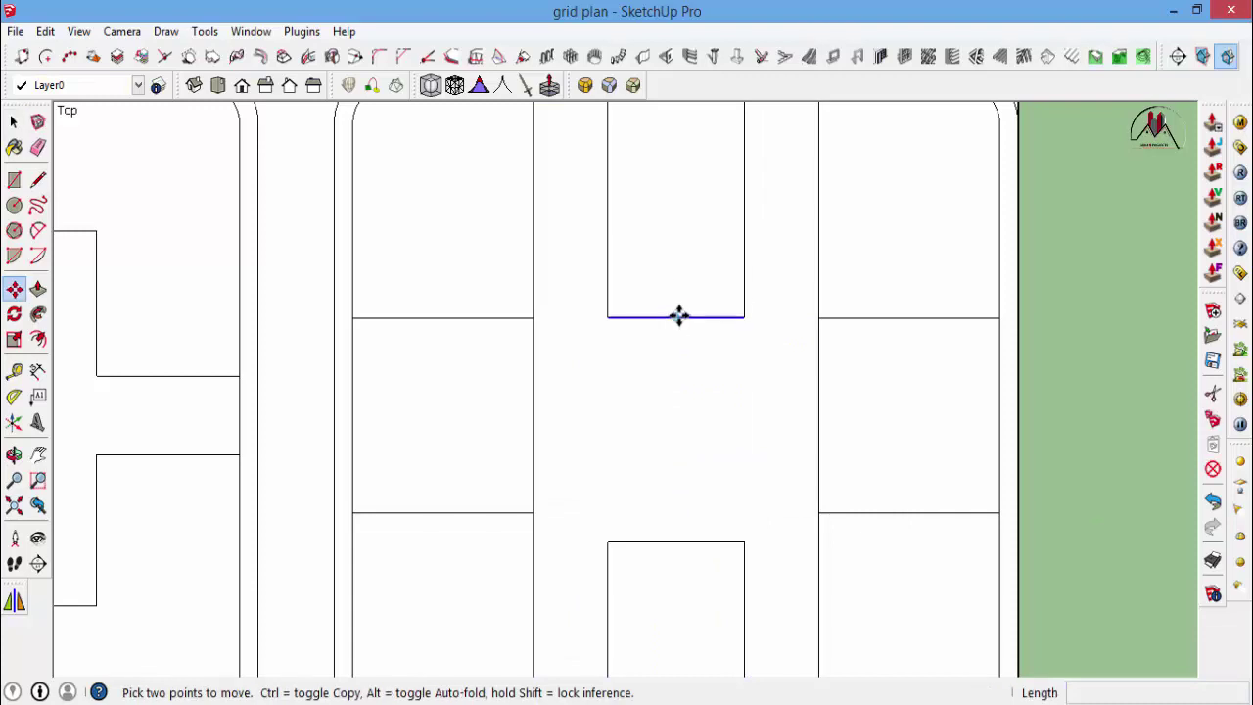
left_click(682, 317)
type("3")
key("Return")
scroll(678, 288, "down", 2)
scroll(678, 289, "down", 1)
Abandon a started footprint line and save the grid plan model.
key("space")
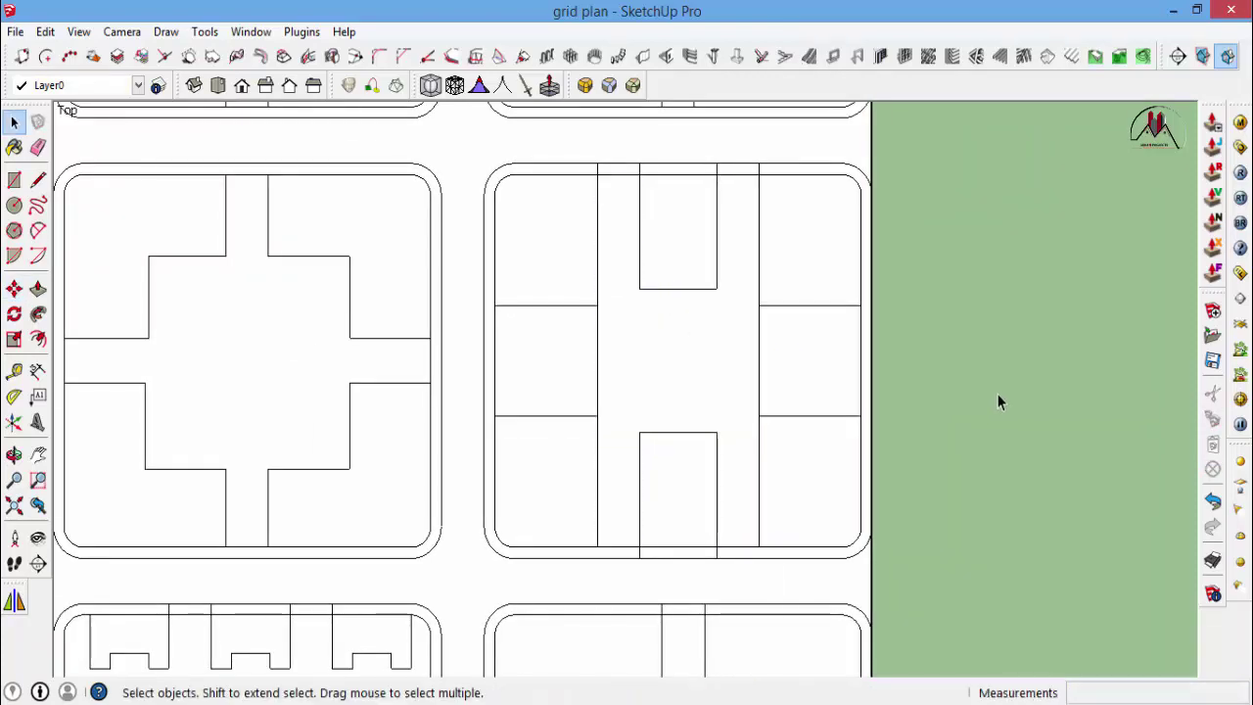
key("l")
scroll(769, 489, "up", 4)
left_click(765, 485)
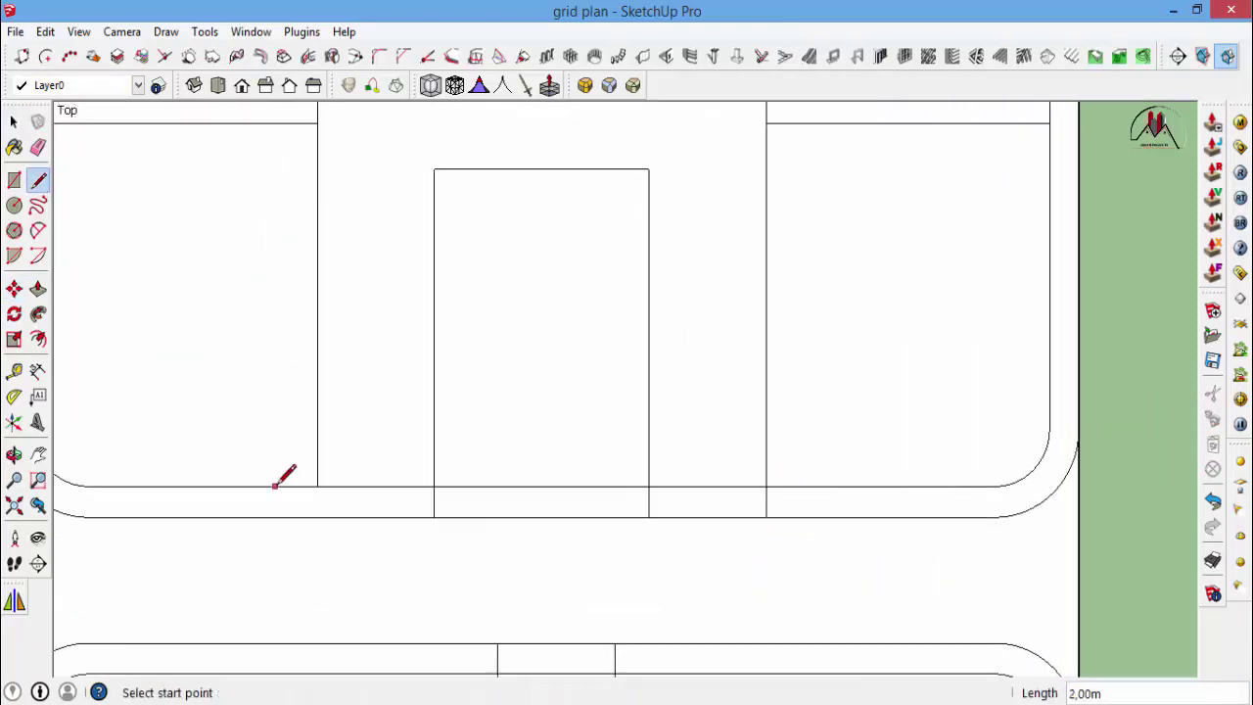
scroll(607, 509, "down", 4)
key("space")
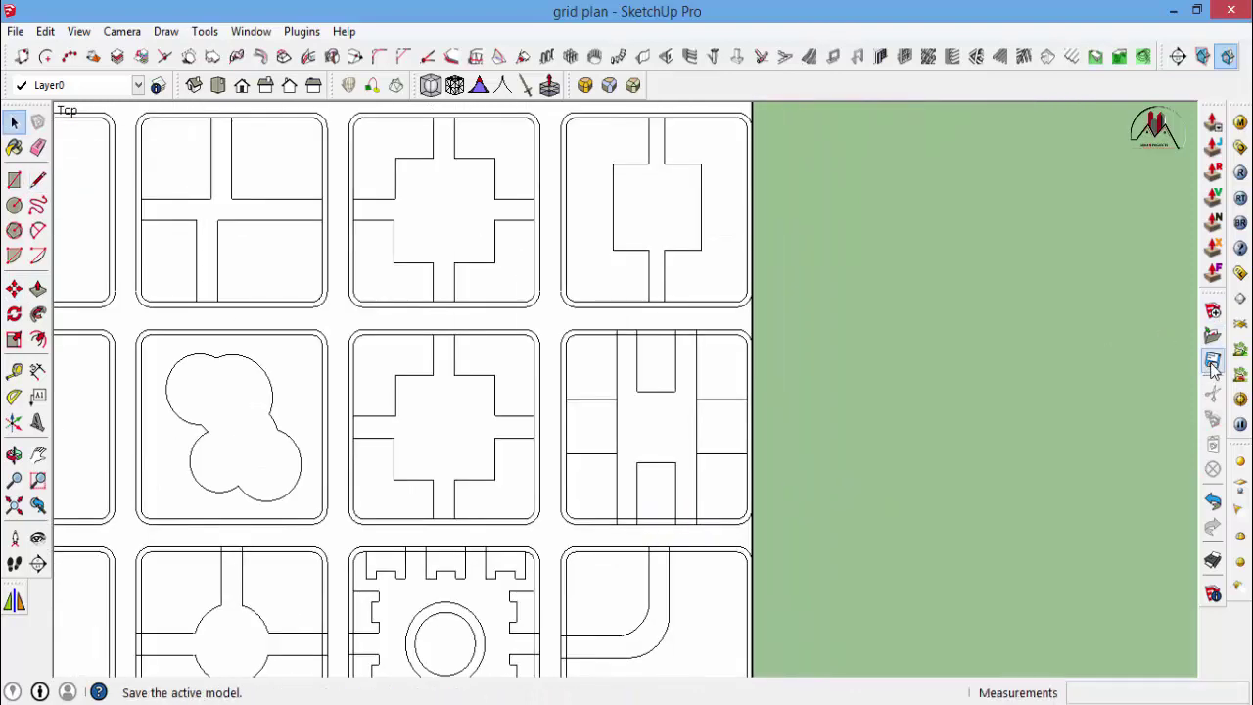
left_click(1212, 361)
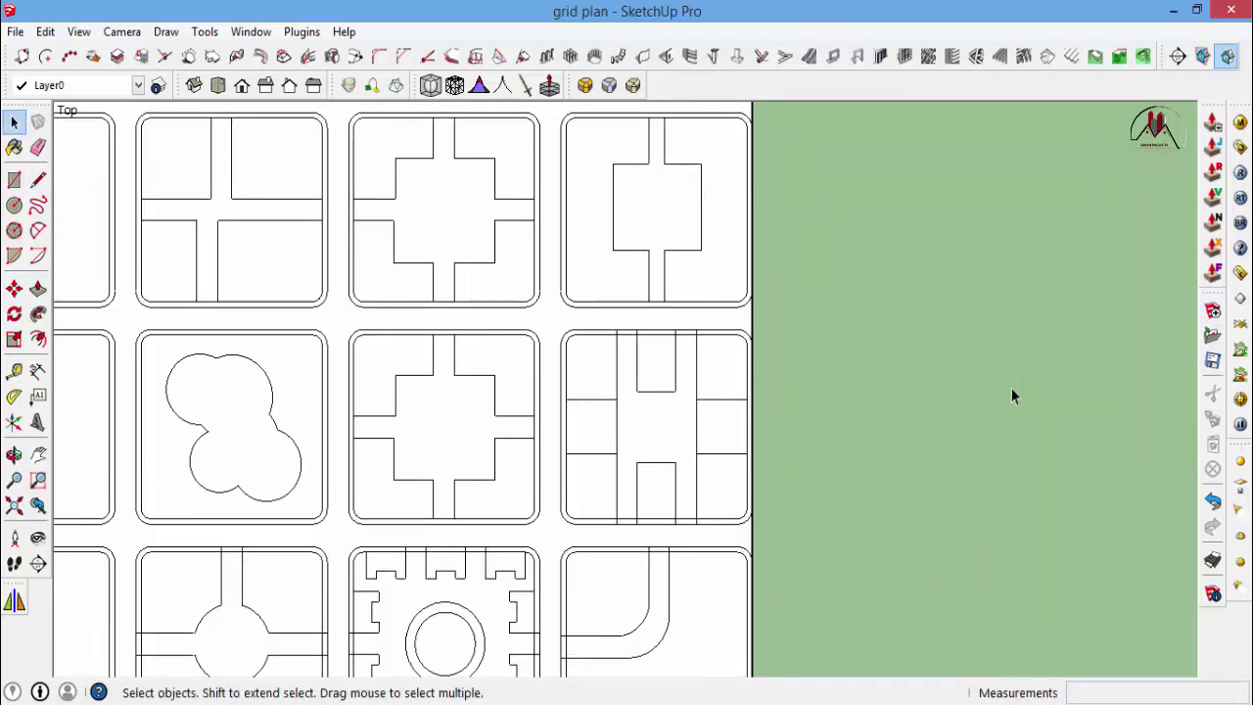
scroll(1011, 388, "down", 1)
scroll(567, 424, "up", 3)
Draw a corner-to-corner diagonal and a plaza circle centred on its midpoint.
key("l")
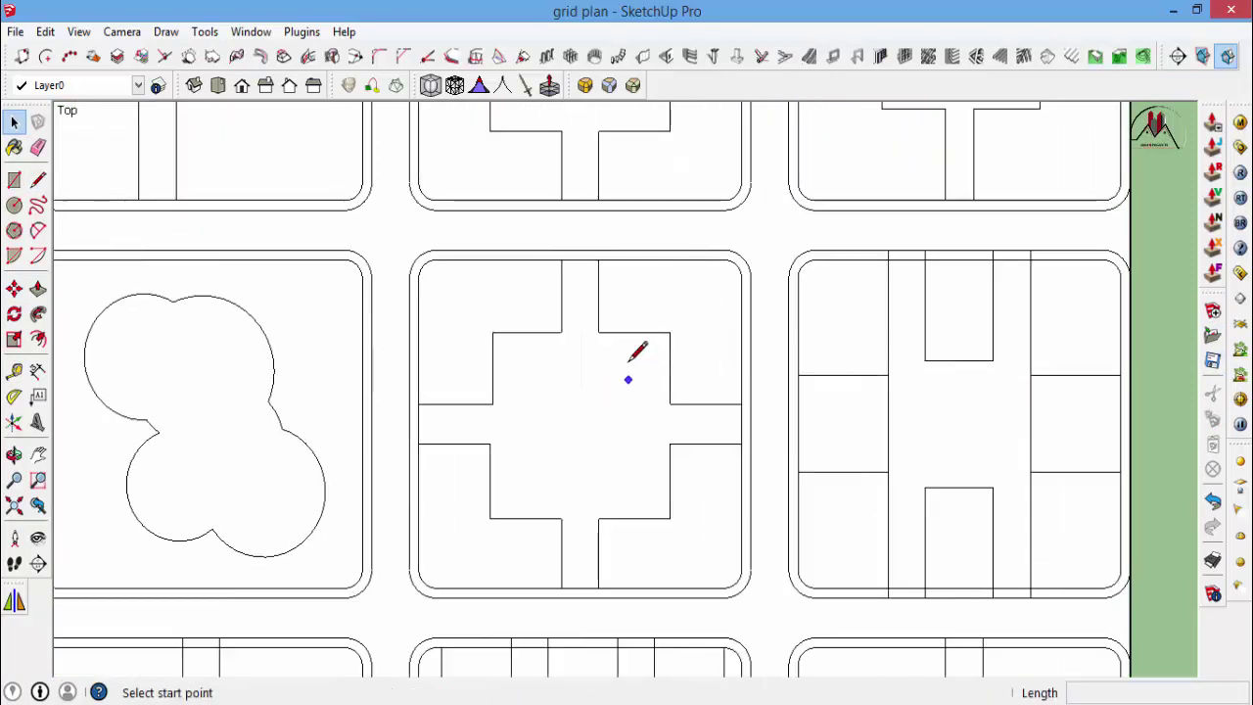
left_click(493, 332)
left_click(669, 516)
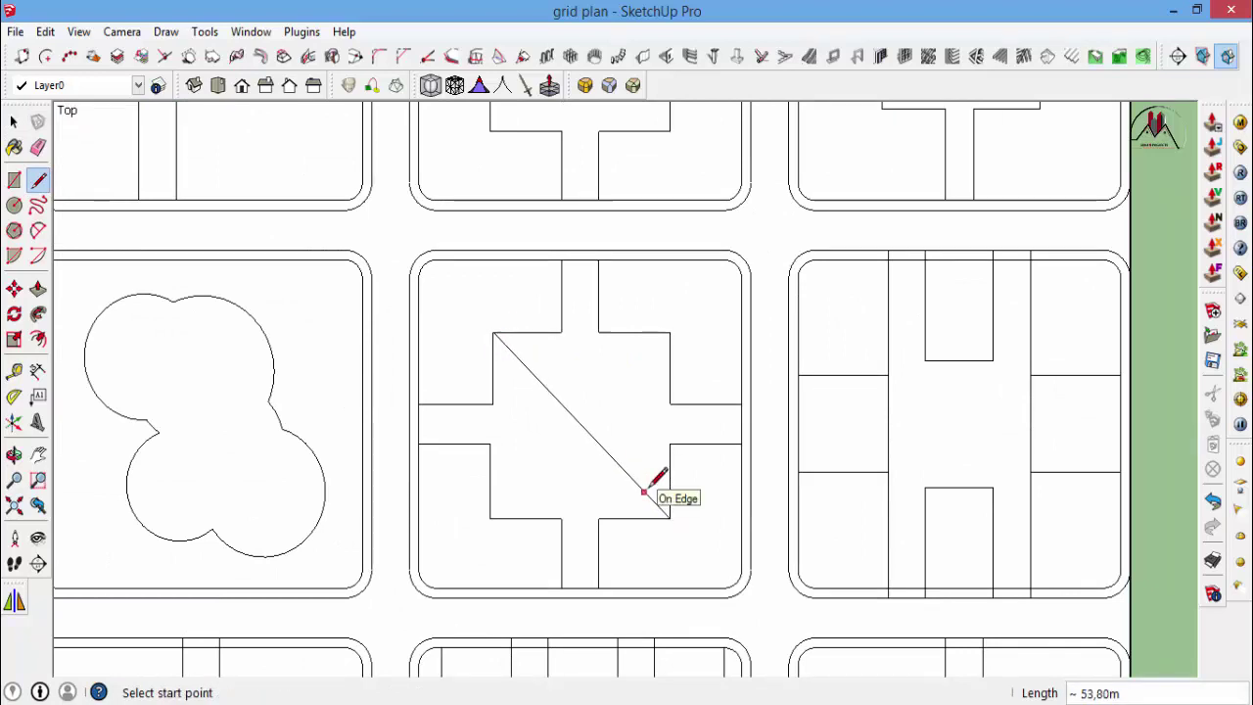
scroll(646, 494, "up", 1)
key("c")
left_click(573, 419)
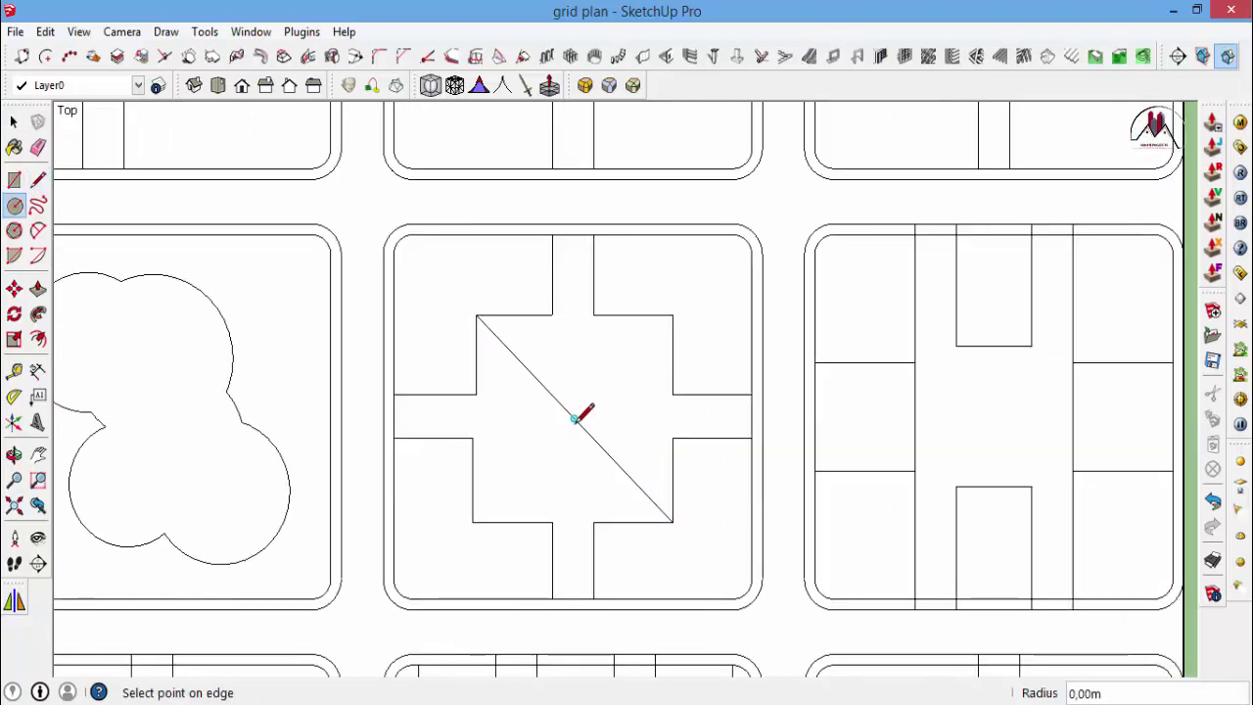
left_click(617, 460)
Erase the three pieces of the diagonal construction line.
key("e")
left_click(593, 429)
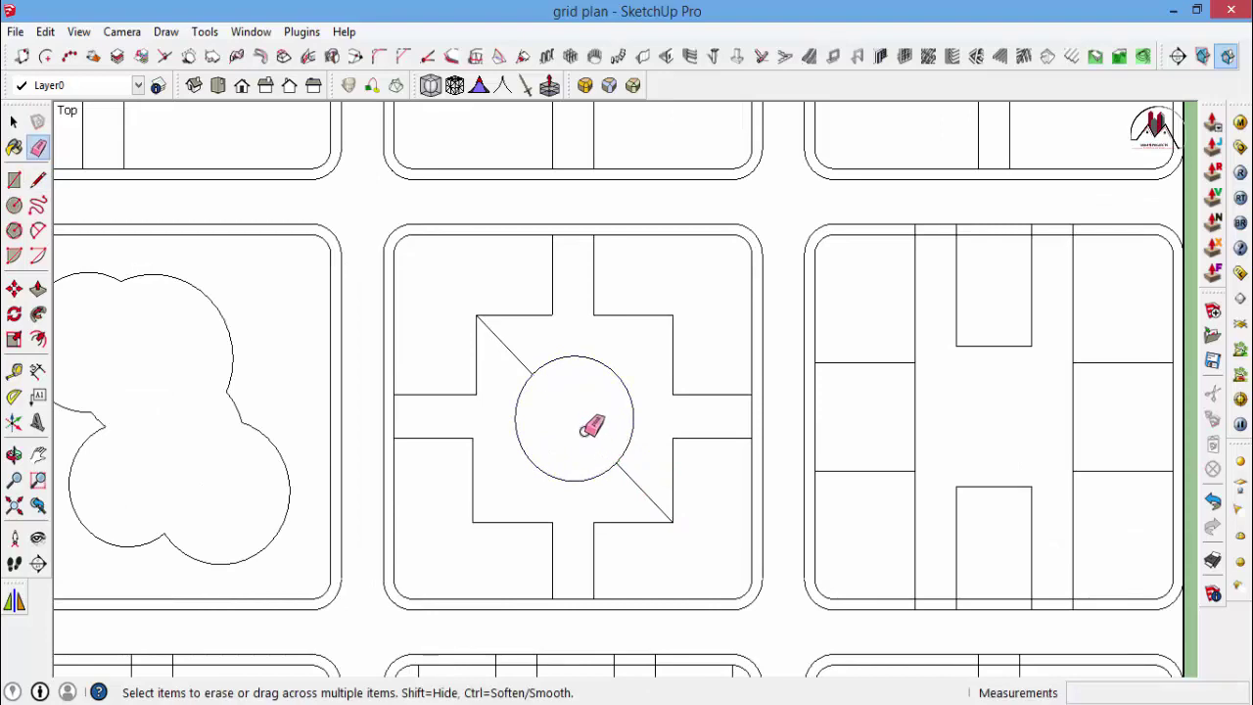
left_click(518, 352)
left_click(638, 489)
key("space")
scroll(867, 399, "down", 3)
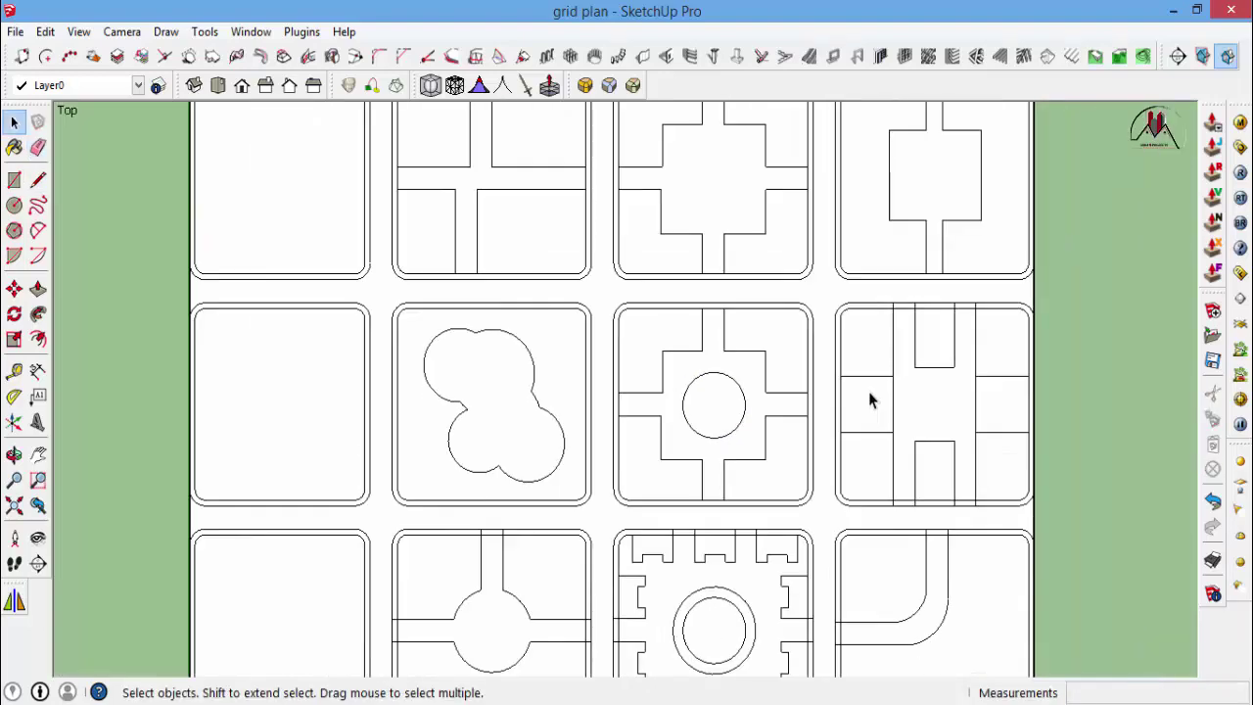
scroll(743, 421, "up", 5)
scroll(688, 383, "up", 3)
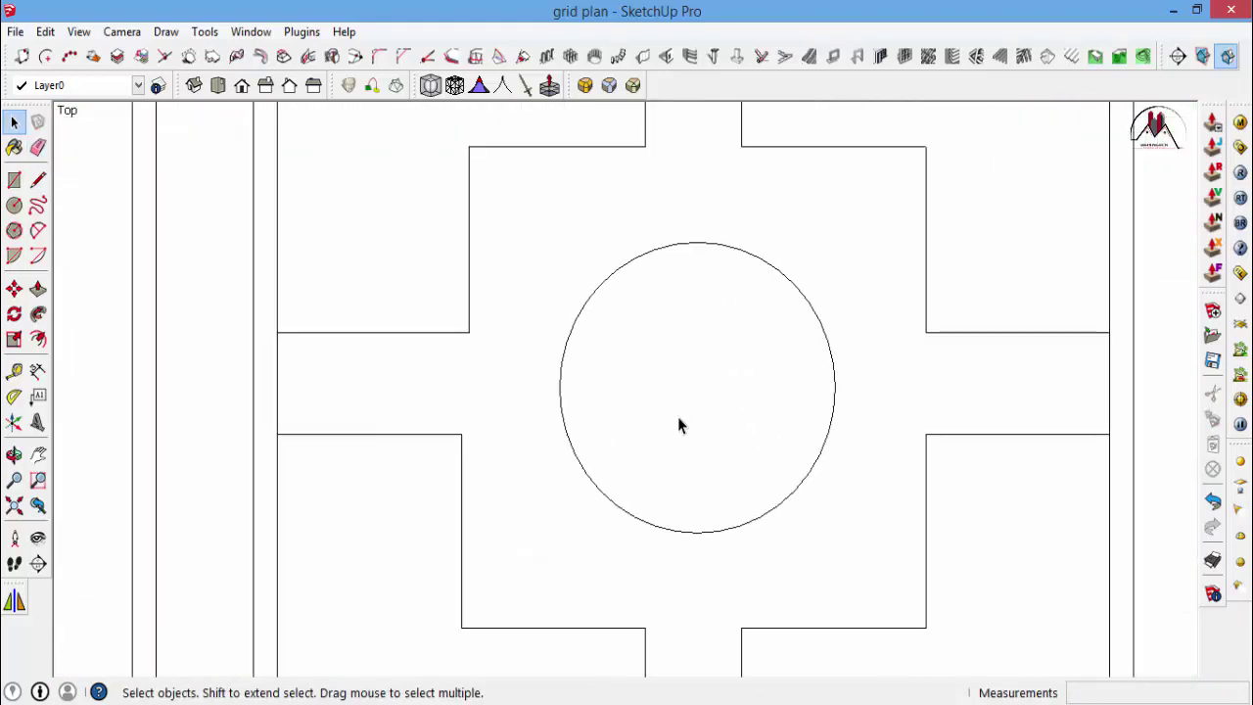
Draw a chain of overlapping 3 m circles inside the round plaza.
key("c")
left_click(650, 341)
type("3")
key("Return")
left_click(697, 387)
left_click(697, 386)
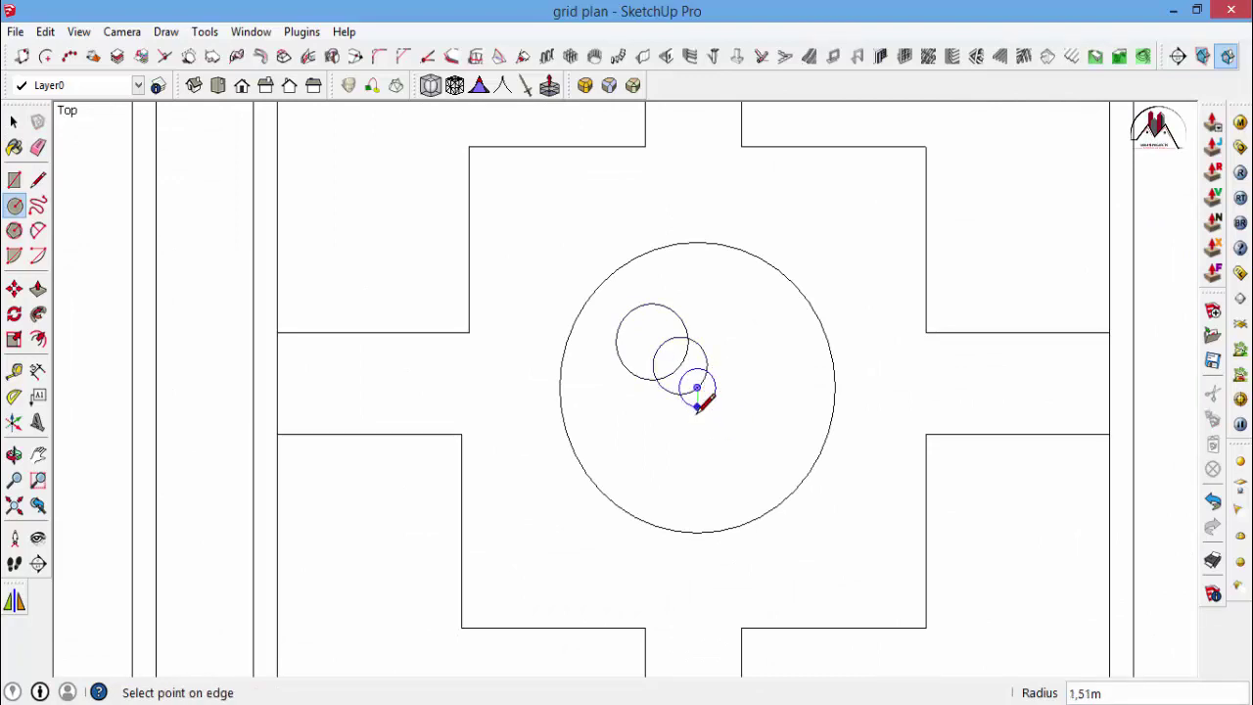
left_click(713, 422)
left_click(713, 423)
left_click(676, 418)
left_click(676, 418)
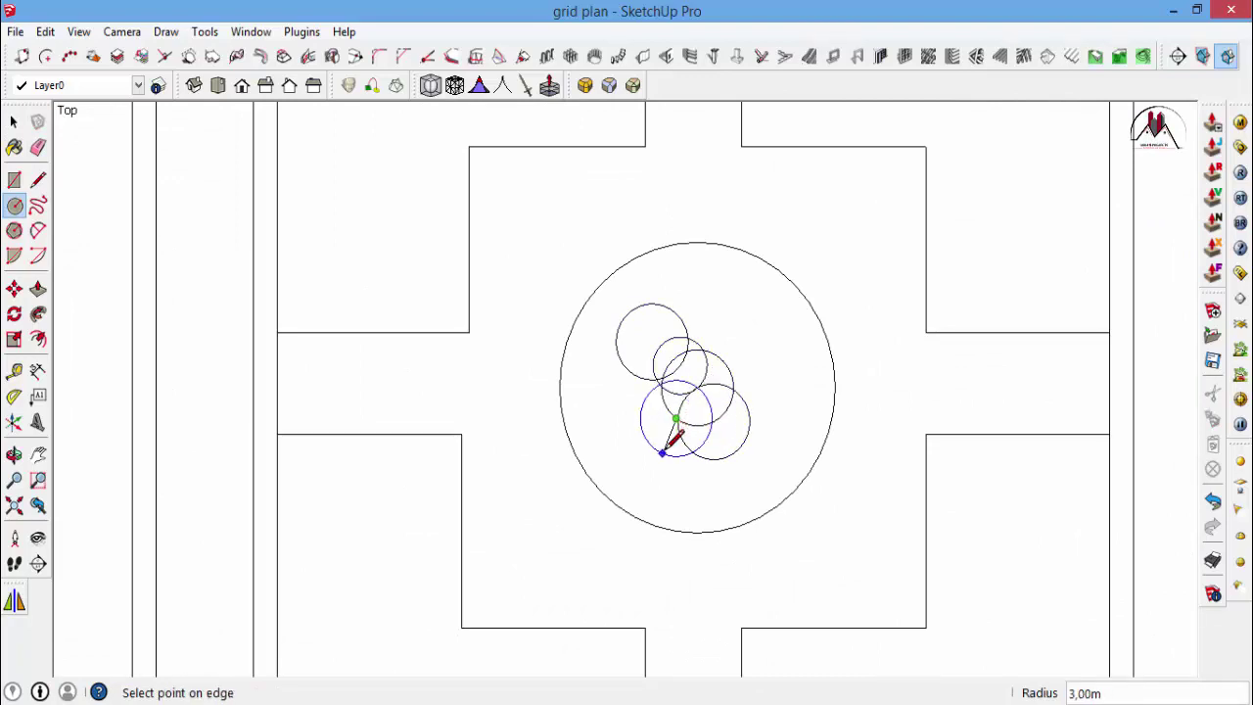
left_click(733, 383)
scroll(724, 382, "up", 1)
scroll(685, 372, "up", 2)
Erase the overlapping inner arcs so the circles merge into one clover outline.
key("e")
left_click(634, 354)
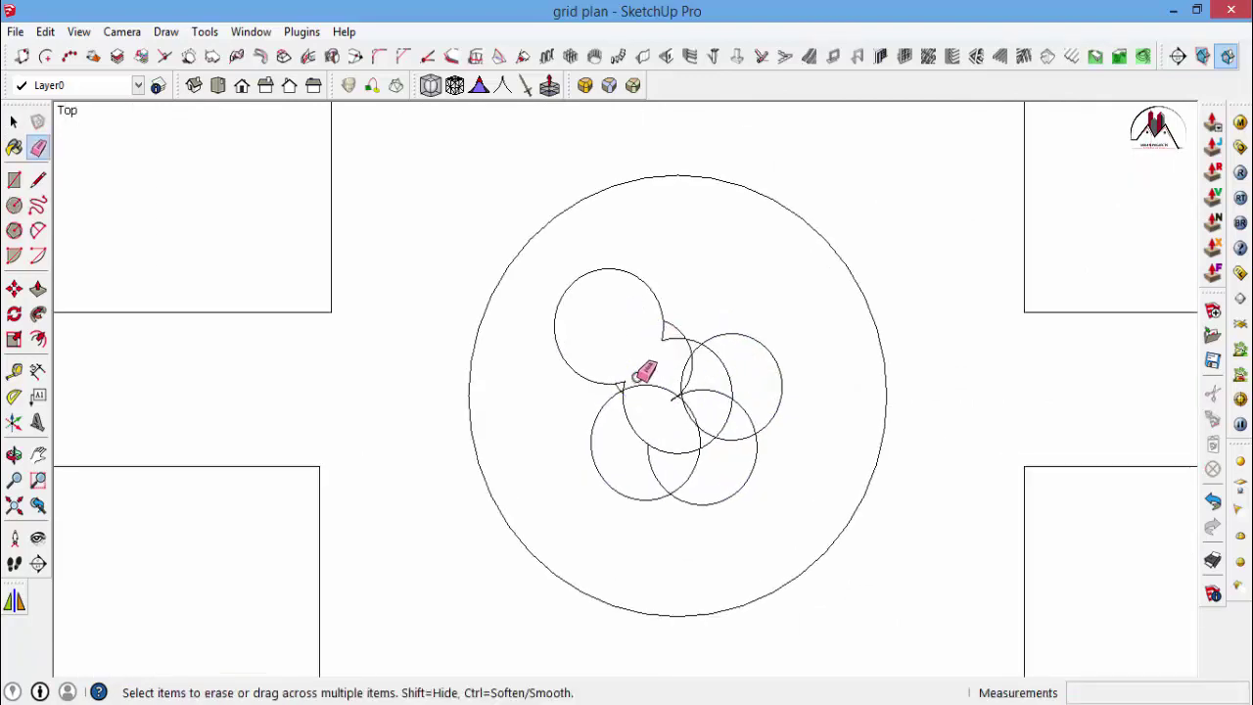
scroll(643, 369, "up", 2)
left_click(632, 394)
left_click_drag(825, 606, 741, 599)
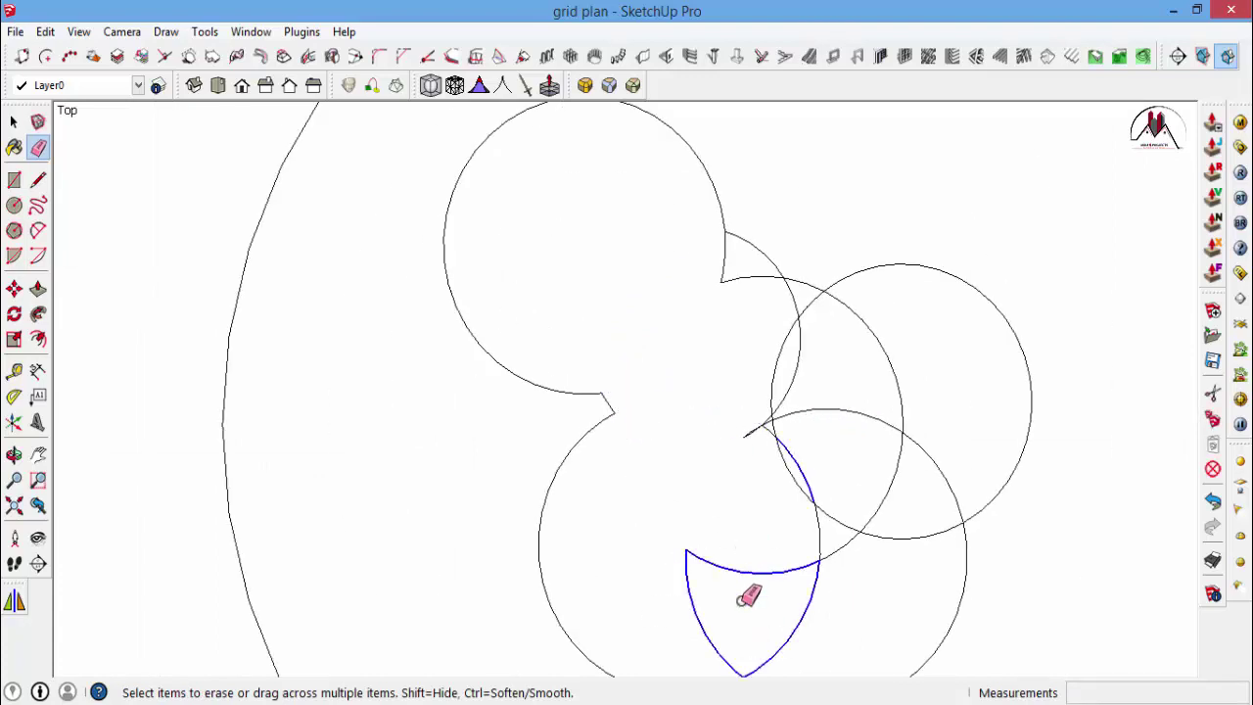
left_click_drag(812, 548, 839, 511)
left_click_drag(780, 403, 788, 428)
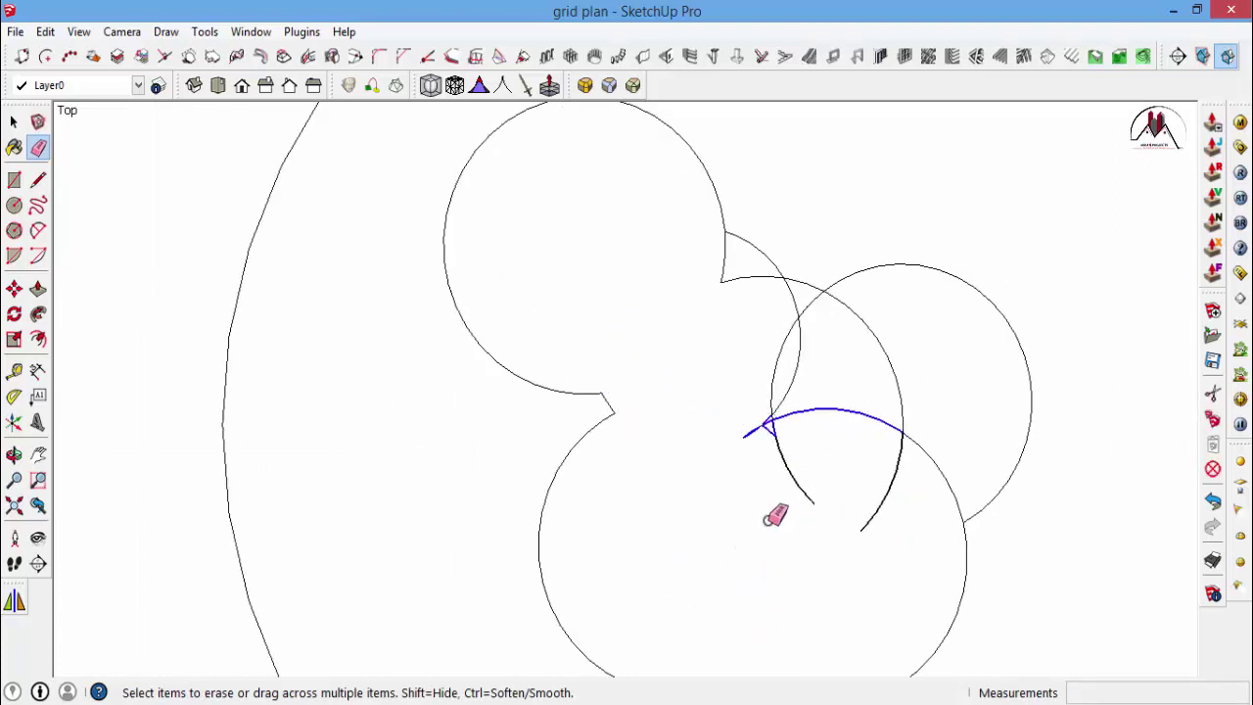
left_click_drag(773, 516, 783, 511)
mouse_move(922, 442)
left_mouse_down()
mouse_move(936, 437)
mouse_move(863, 488)
left_mouse_up()
mouse_move(931, 355)
left_mouse_down()
mouse_move(820, 369)
mouse_move(749, 423)
mouse_move(802, 284)
mouse_move(757, 274)
left_mouse_up()
scroll(756, 389, "down", 1)
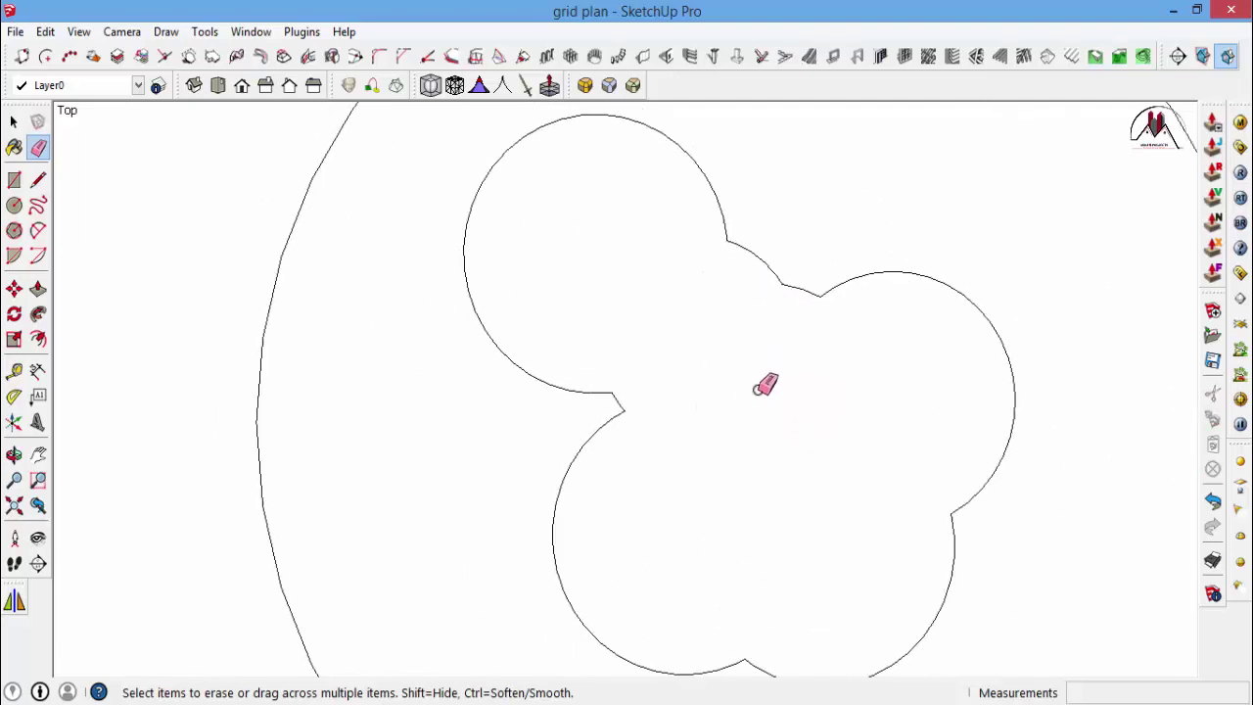
key("space")
scroll(784, 470, "down", 1)
scroll(791, 437, "down", 4)
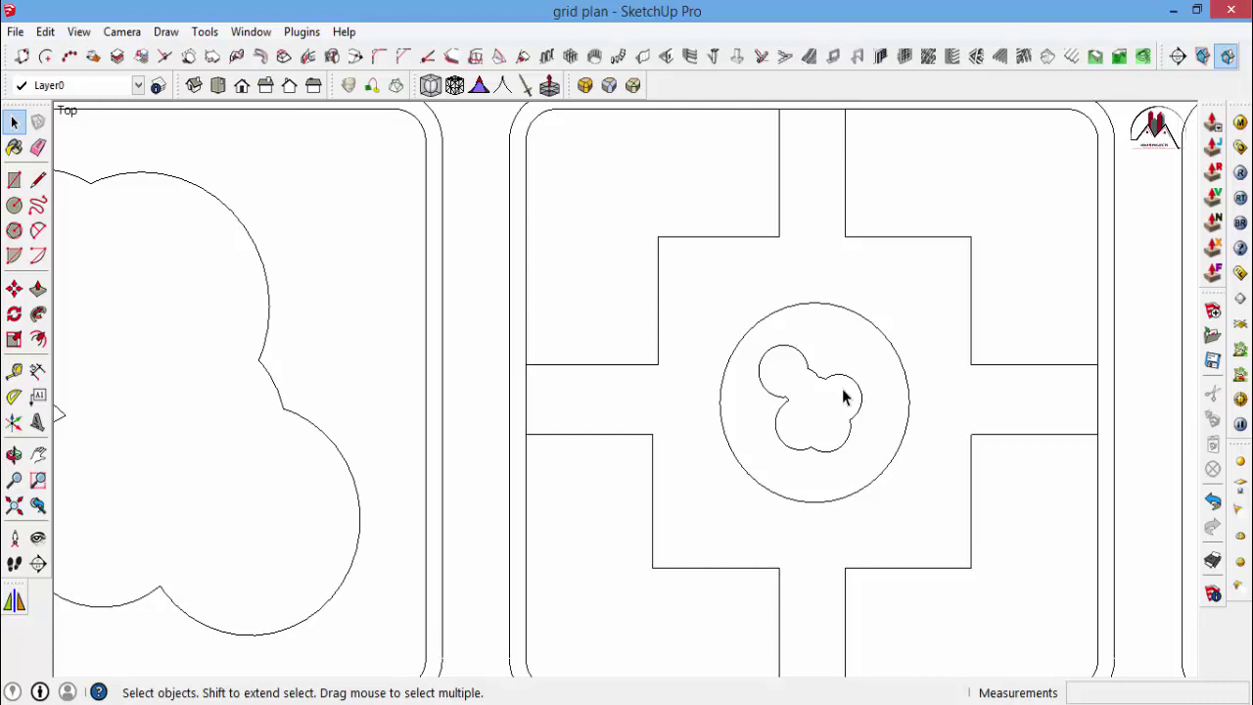
scroll(844, 397, "down", 2)
scroll(829, 382, "down", 3)
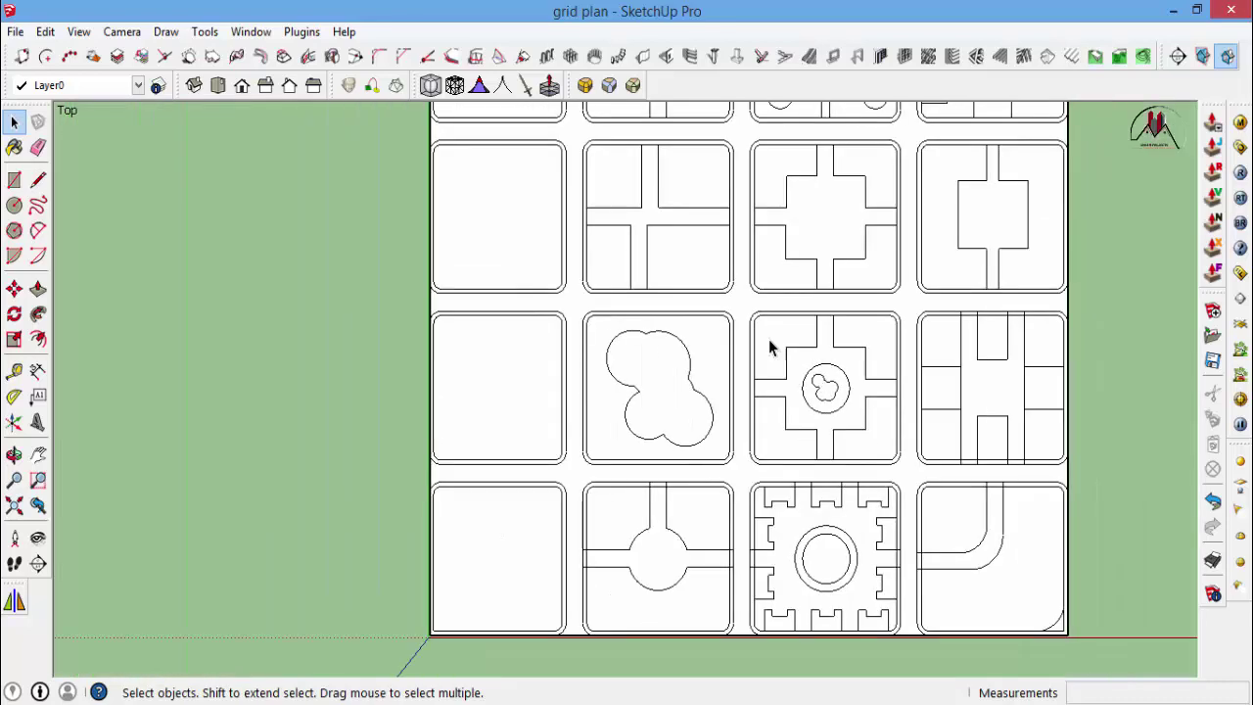
Save the model.
left_click(1210, 362)
scroll(777, 238, "up", 1)
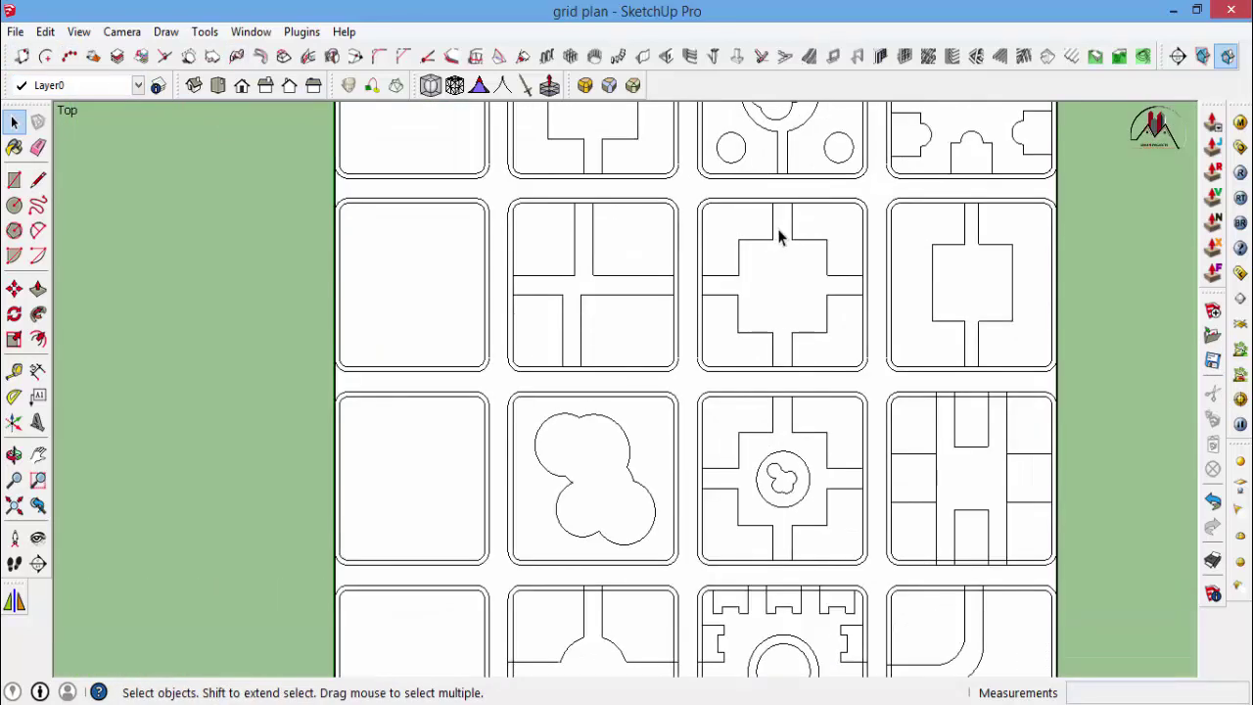
scroll(791, 232, "up", 2)
scroll(805, 232, "down", 1)
scroll(800, 231, "up", 2)
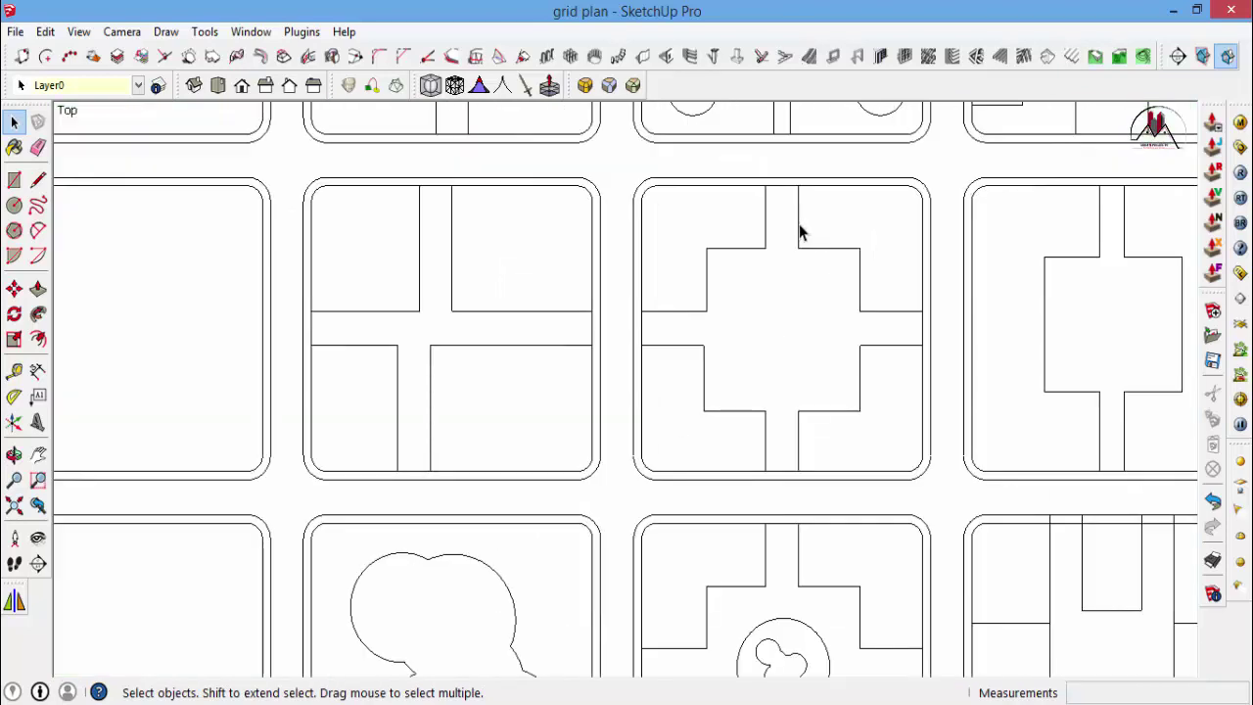
Select the edges of the stepped cross-shaped path outline.
left_click(800, 231)
scroll(799, 231, "up", 1)
left_click(737, 254, "shift")
left_click(815, 254, "shift")
left_click_drag(856, 239, 924, 389, "shift")
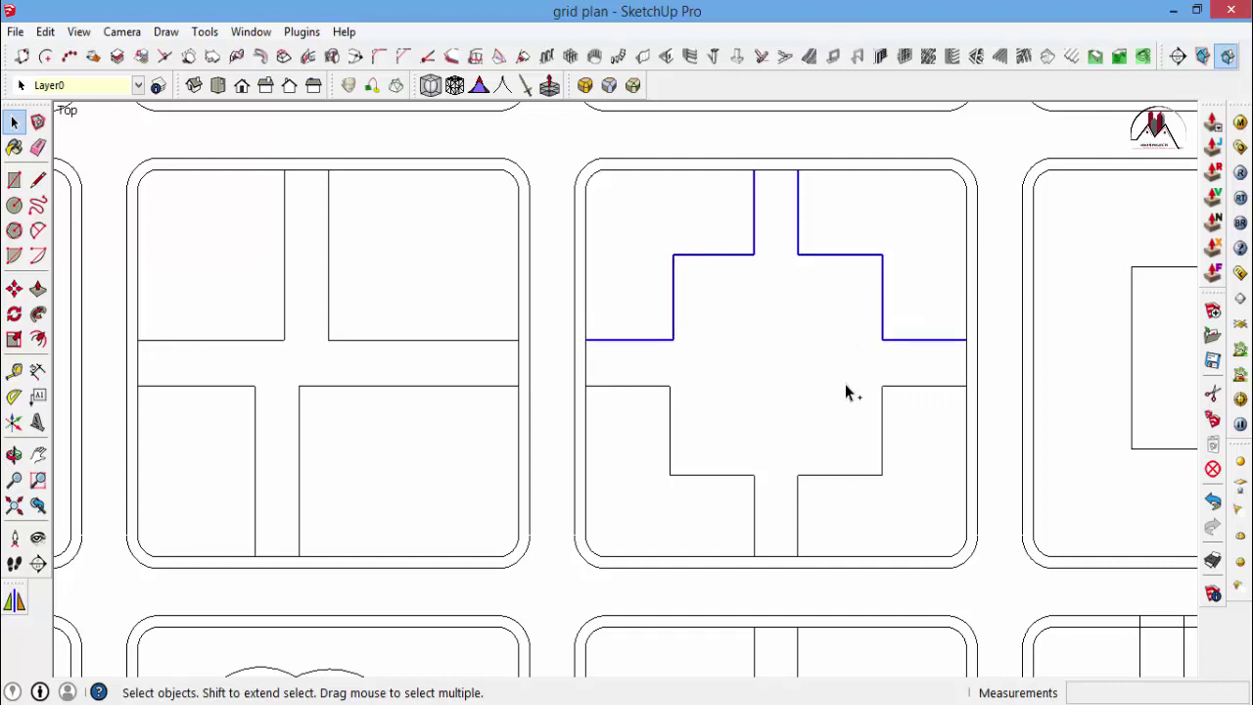
Copy the selected path edges into the bottom-left block.
key("m")
key("ctrl")
left_click(776, 170)
scroll(875, 224, "down", 2)
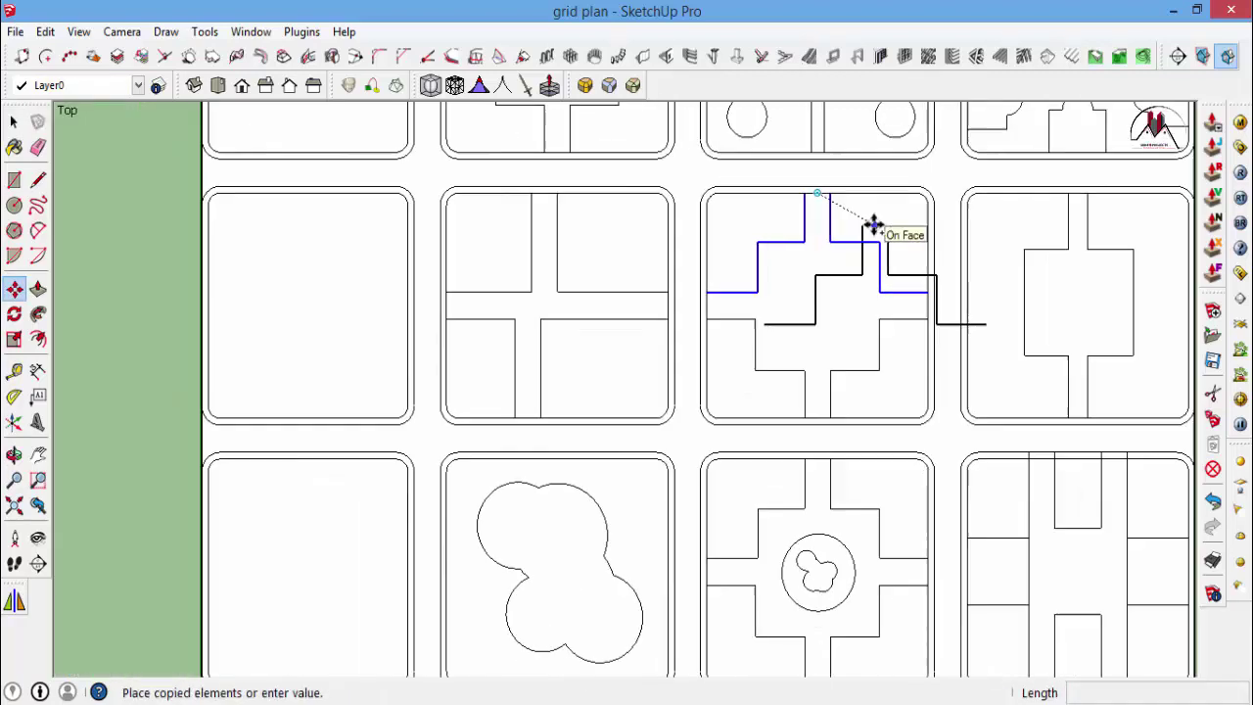
scroll(574, 447, "down", 3)
scroll(520, 523, "up", 4)
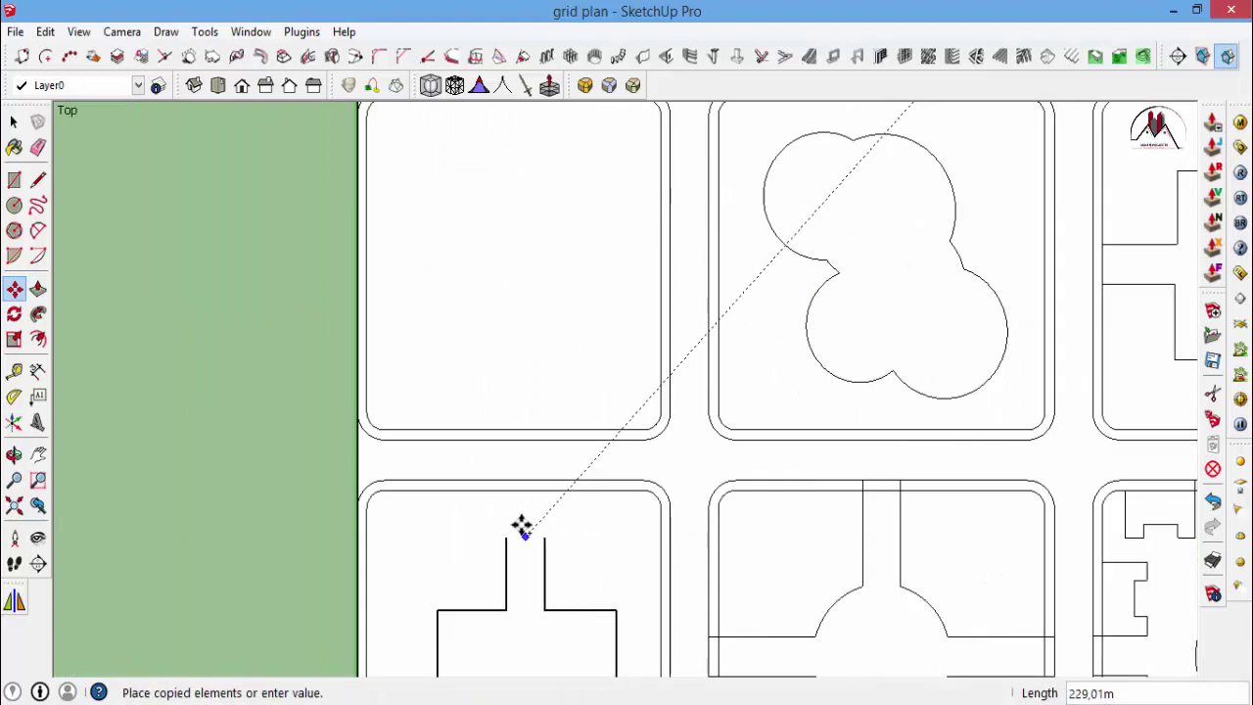
left_click(570, 457)
scroll(593, 539, "down", 3)
scroll(662, 506, "up", 3)
Mirror the copied path edges with the Mirror plugin, keeping the originals.
mouse_move(662, 506)
middle_mouse_down()
mouse_move(584, 461)
mouse_move(596, 462)
middle_mouse_up()
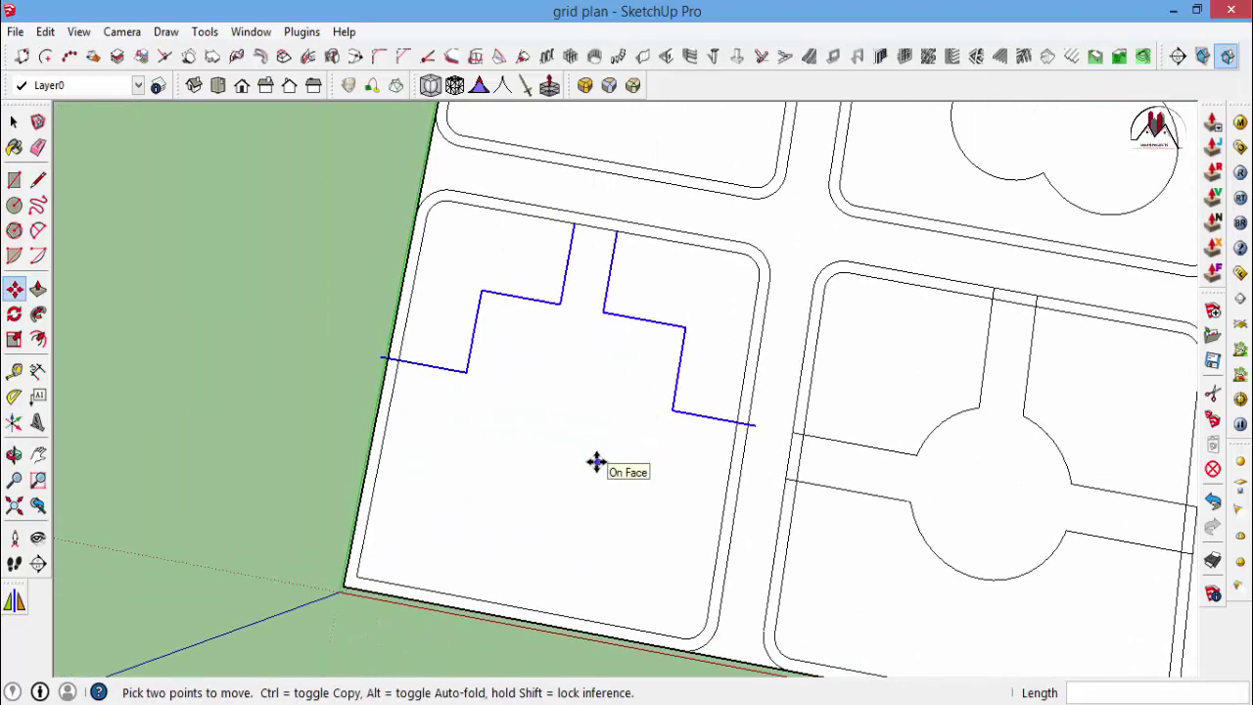
left_click(15, 601)
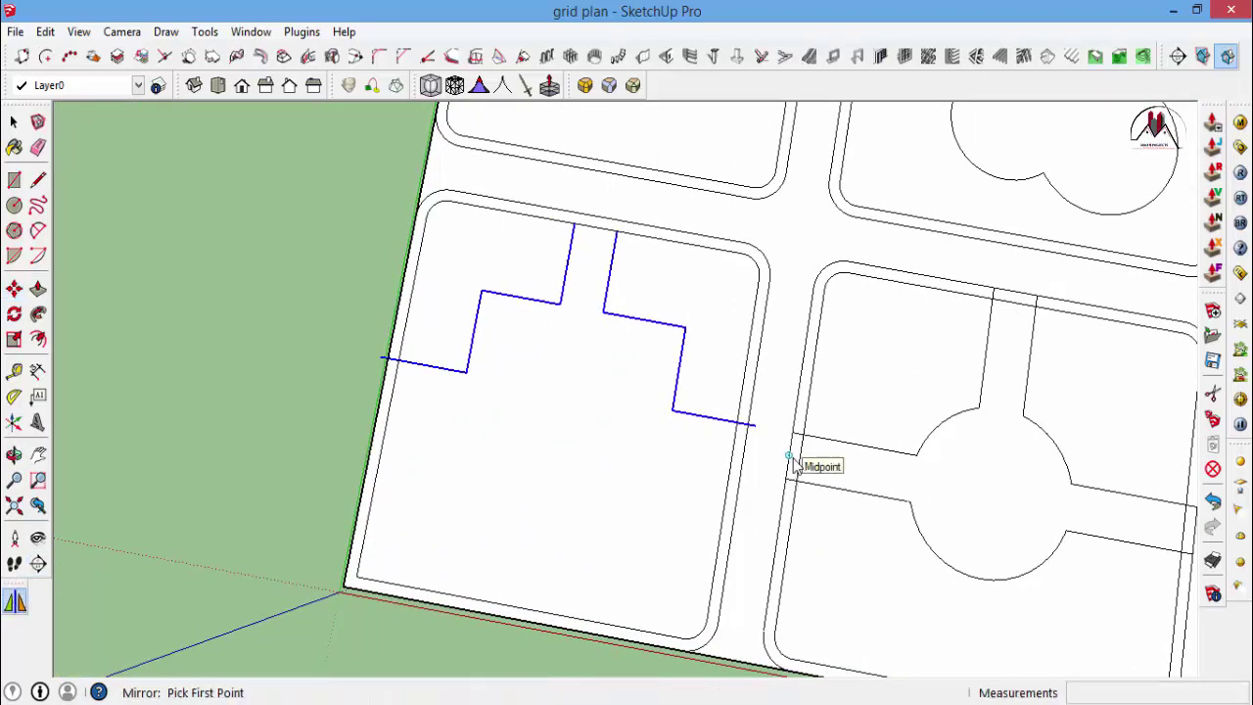
left_click(761, 452)
left_click(762, 448)
mouse_move(773, 414)
middle_mouse_down()
mouse_move(629, 316)
mouse_move(733, 481)
mouse_move(702, 386)
mouse_move(719, 470)
middle_mouse_up()
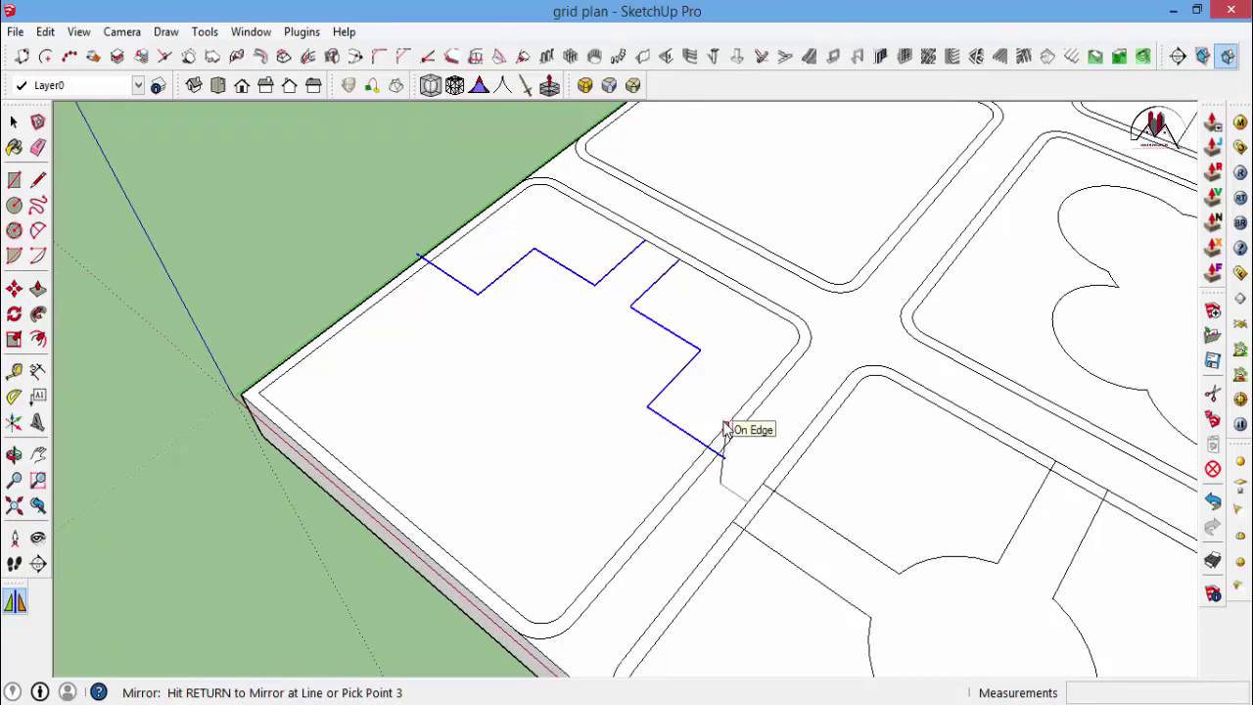
key("Return")
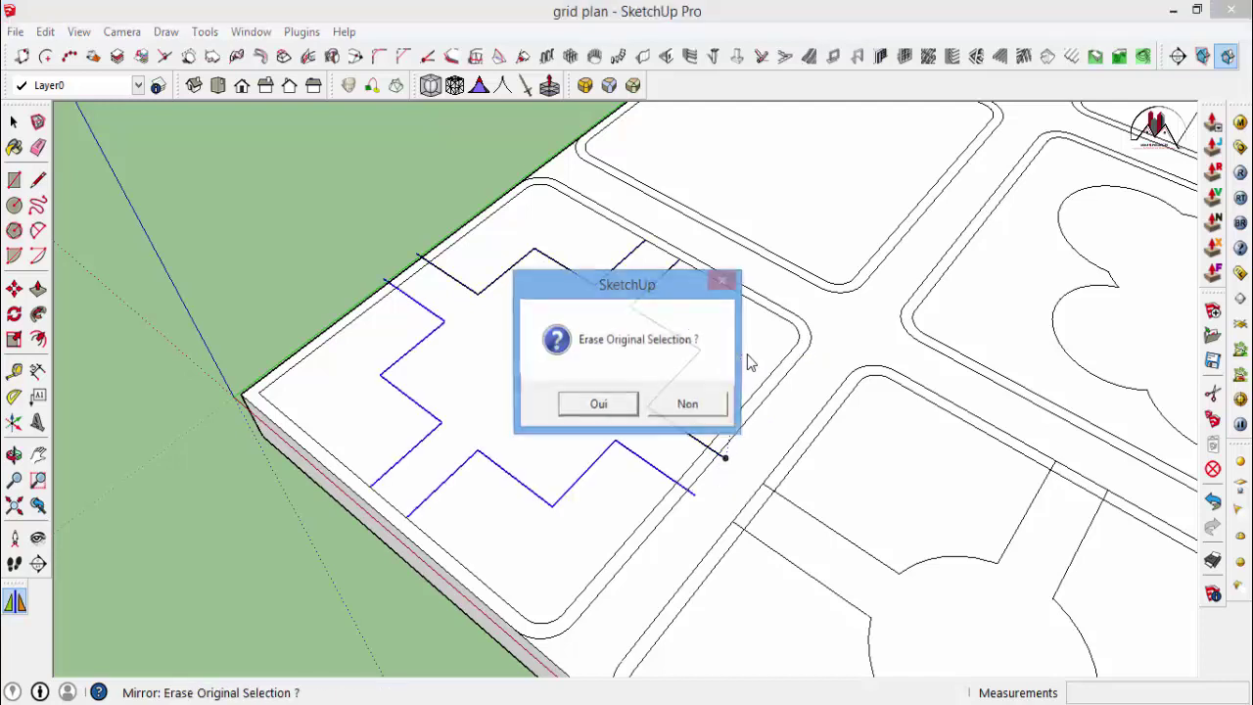
left_click(697, 403)
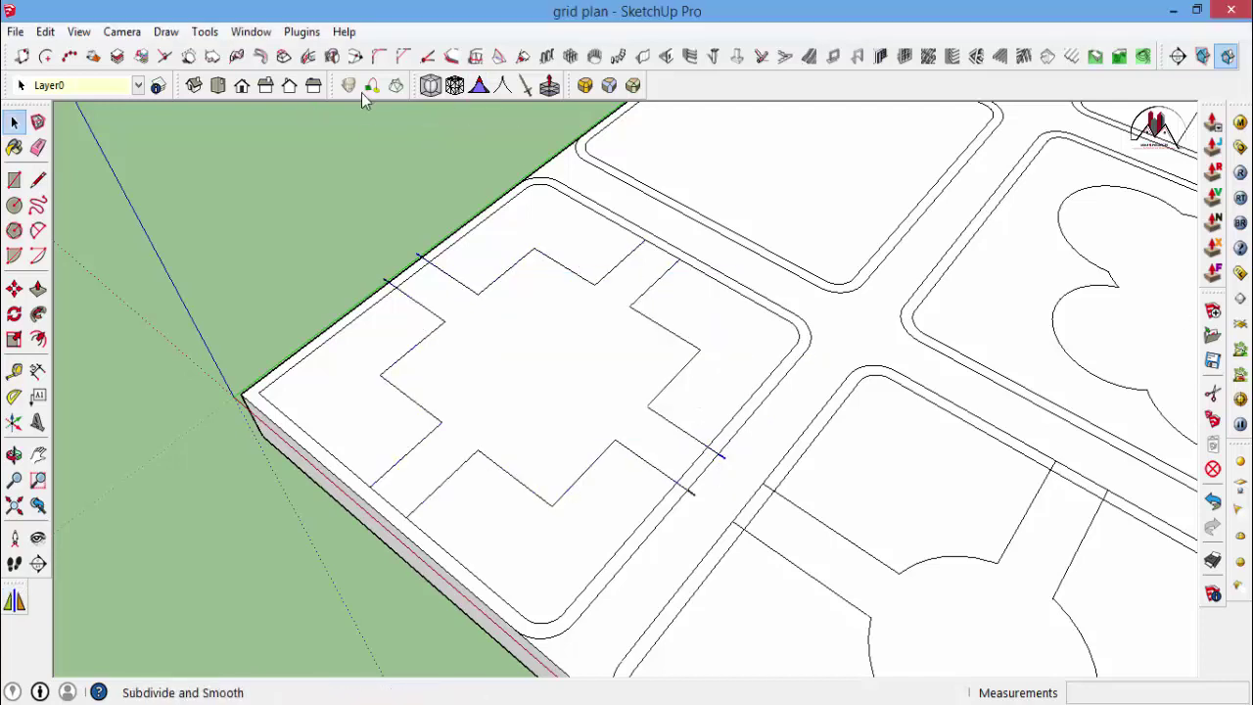
left_click(217, 85)
Erase the stray edge stubs left around the mirrored cross paths.
scroll(611, 505, "up", 3)
key("e")
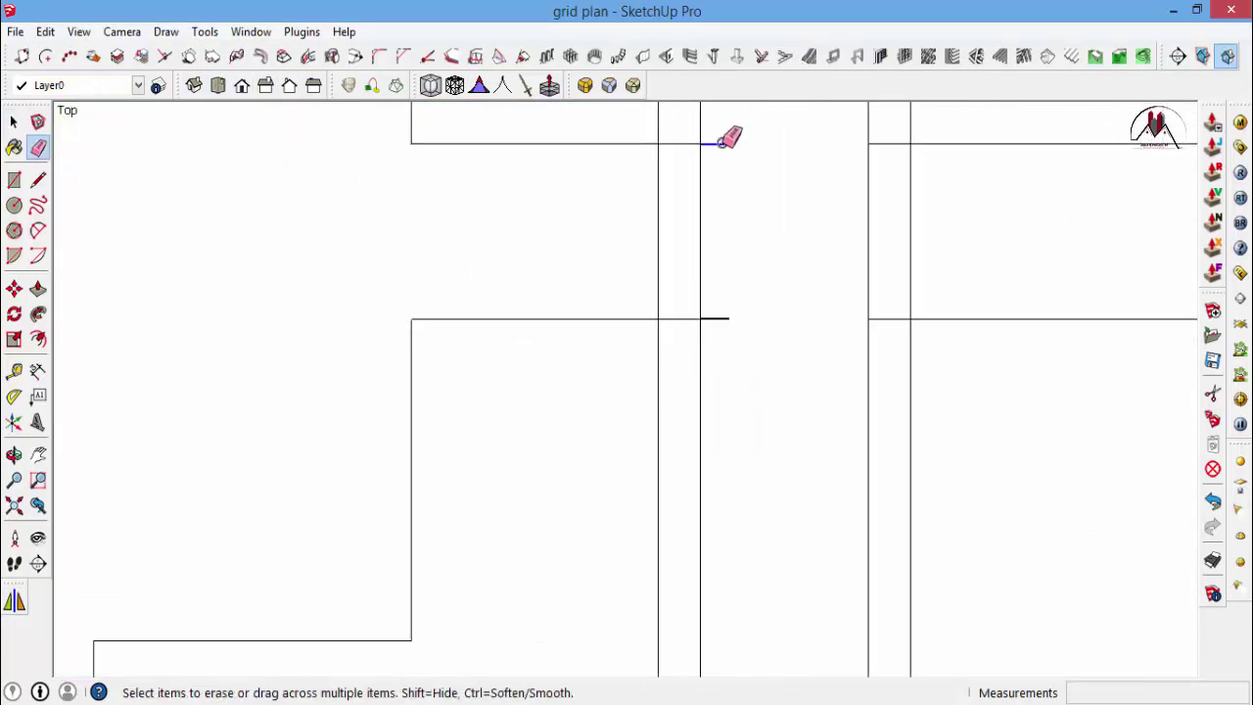
scroll(724, 345, "down", 5)
scroll(331, 258, "up", 5)
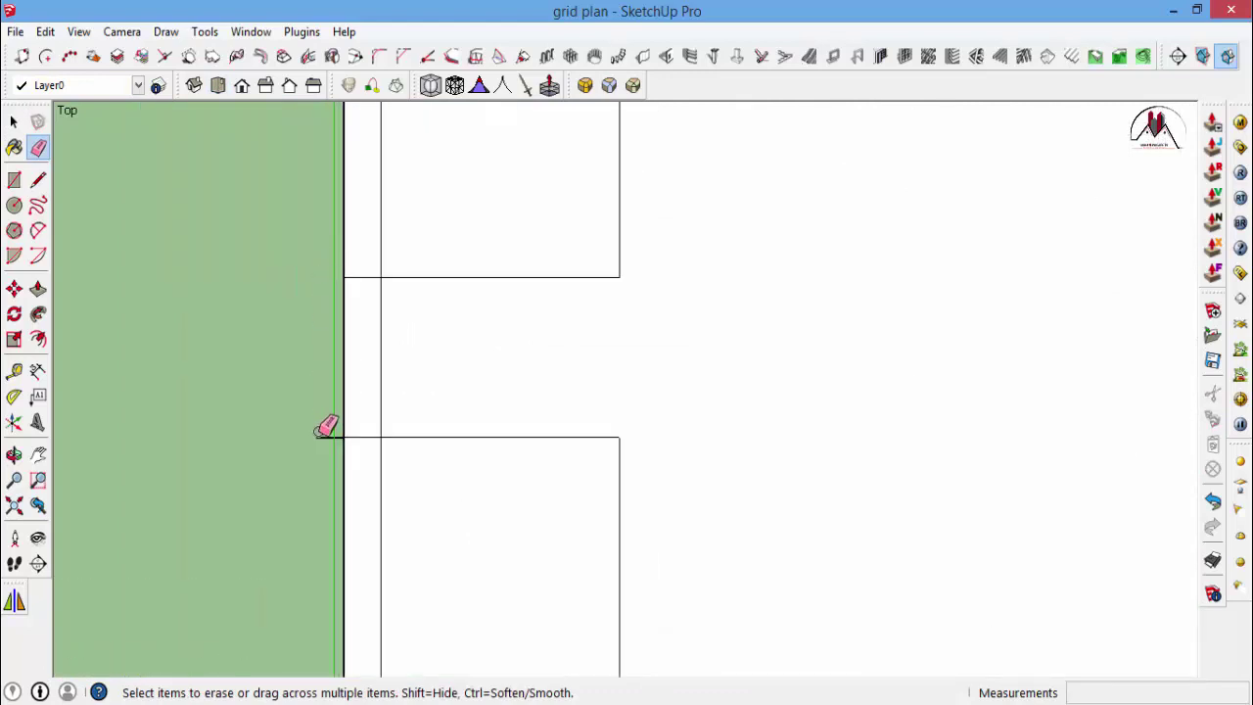
scroll(508, 436, "down", 3)
scroll(515, 439, "down", 3)
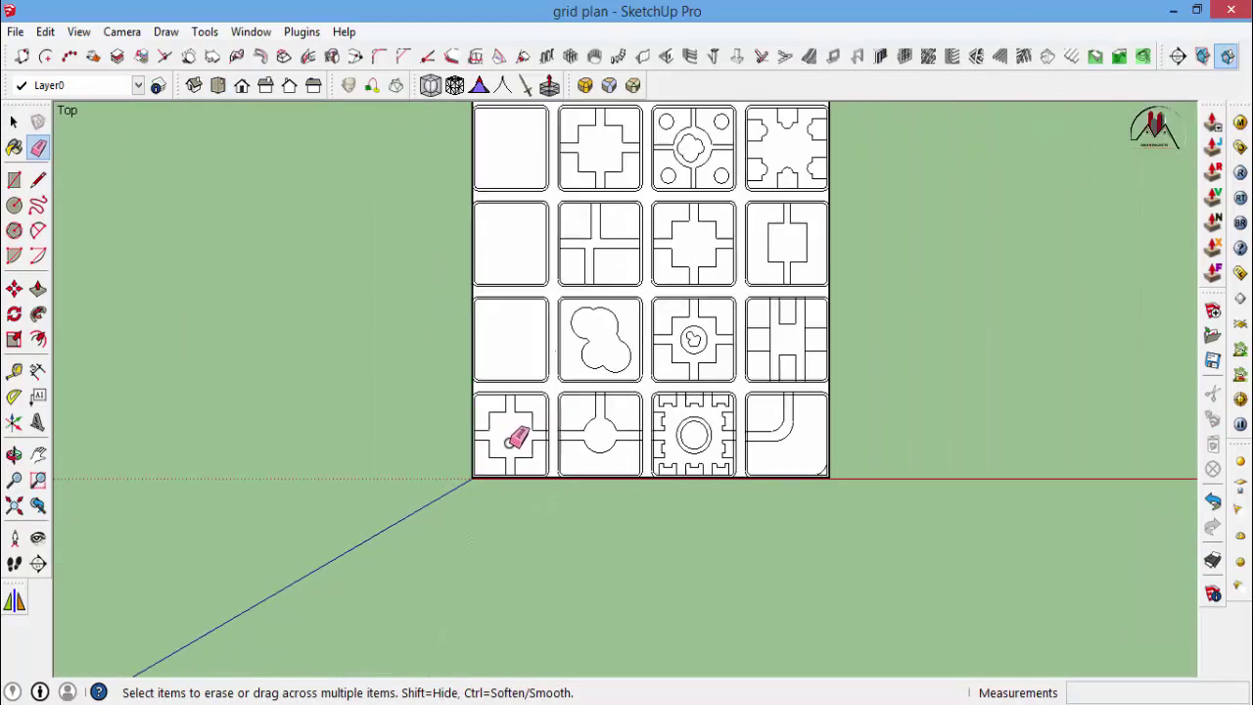
key("space")
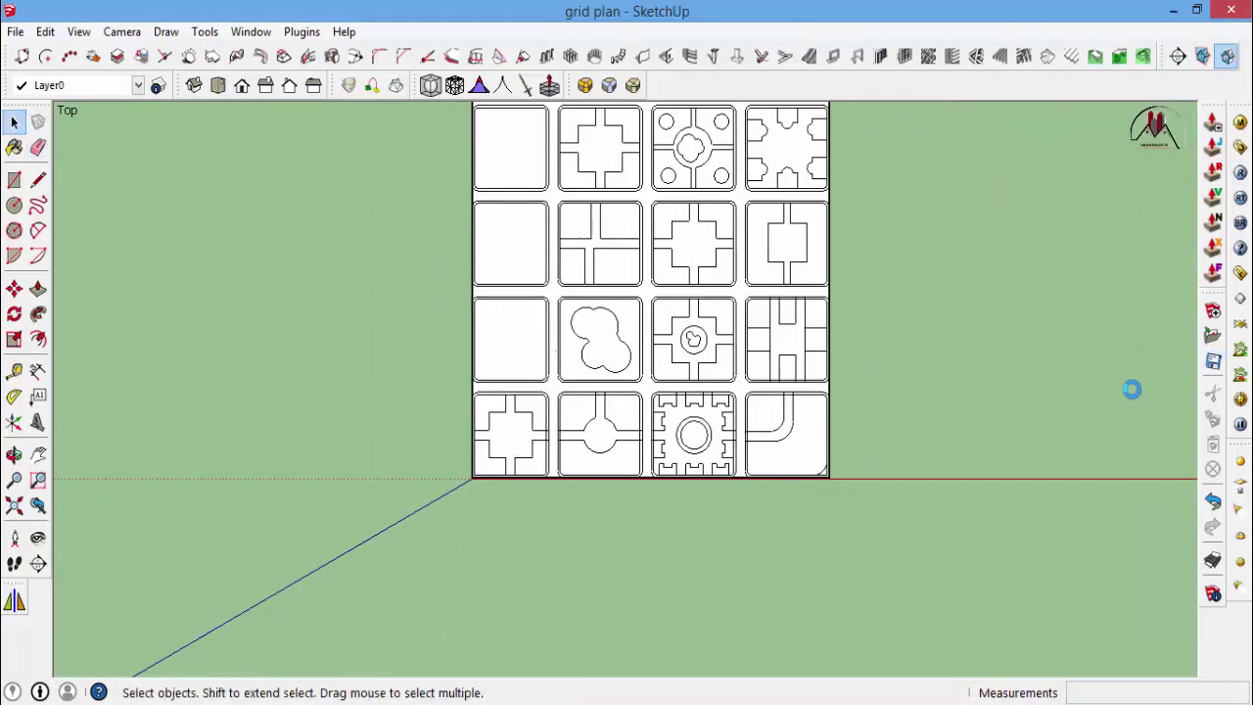
Draw a horizontal centre line across the blank third-row block.
scroll(1130, 398, "down", 1)
scroll(618, 440, "up", 3)
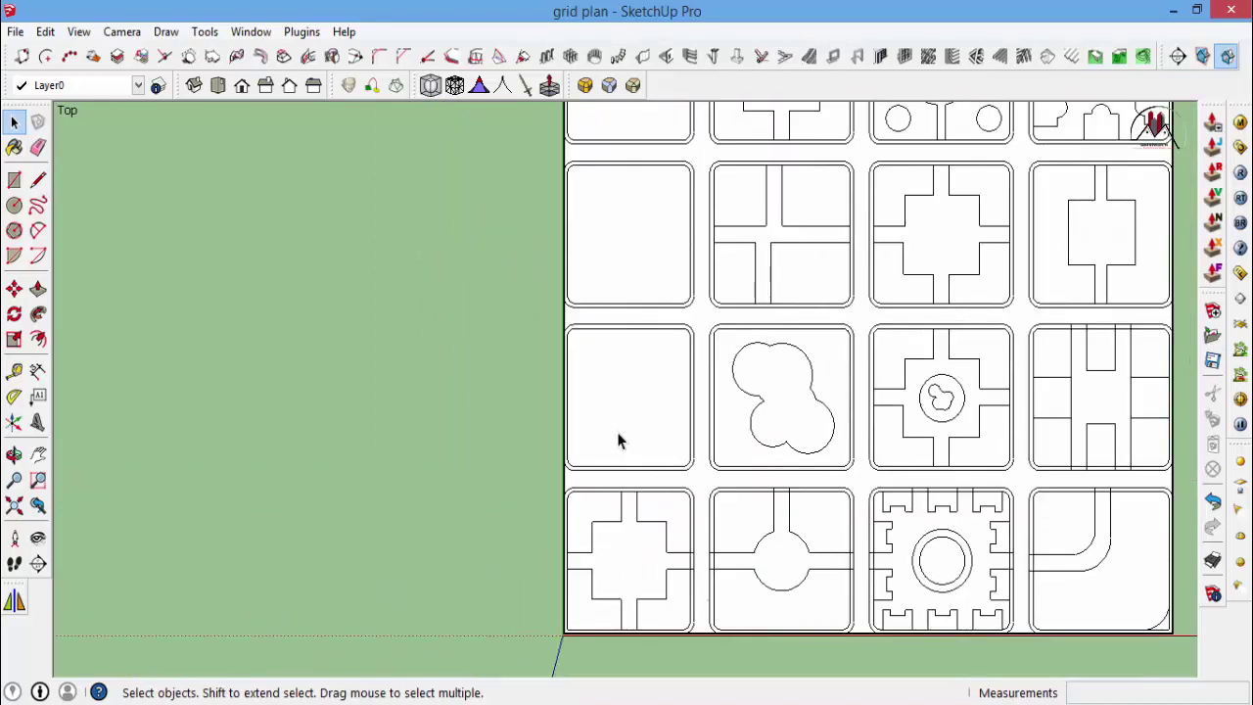
scroll(630, 420, "up", 3)
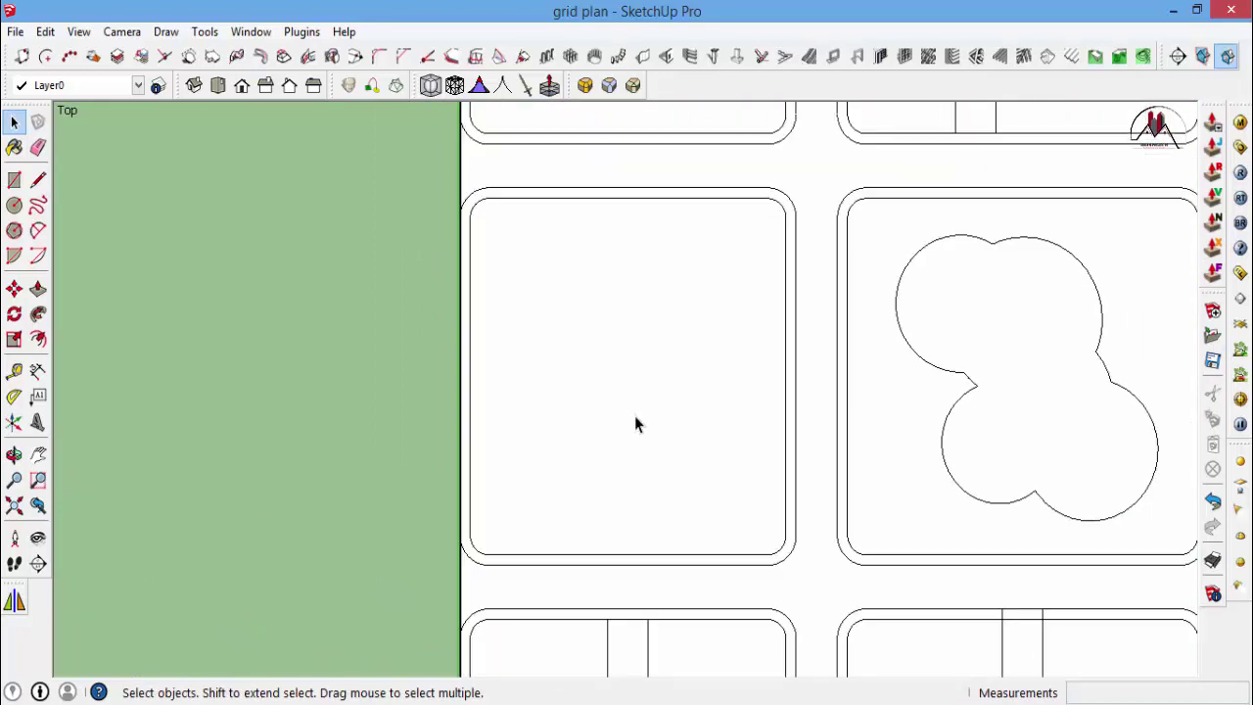
key("l")
left_click(785, 376)
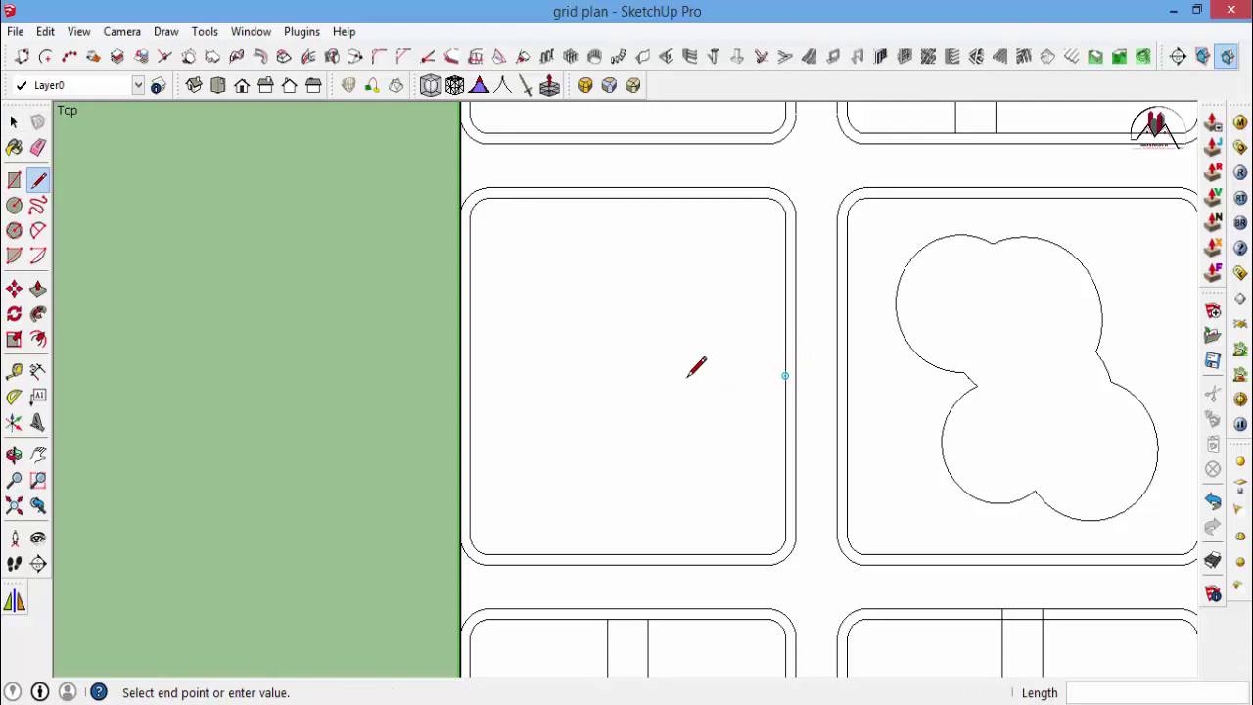
left_click(476, 376)
Offset two guides 4 m on either side of the centre line.
key("t")
left_click(628, 376)
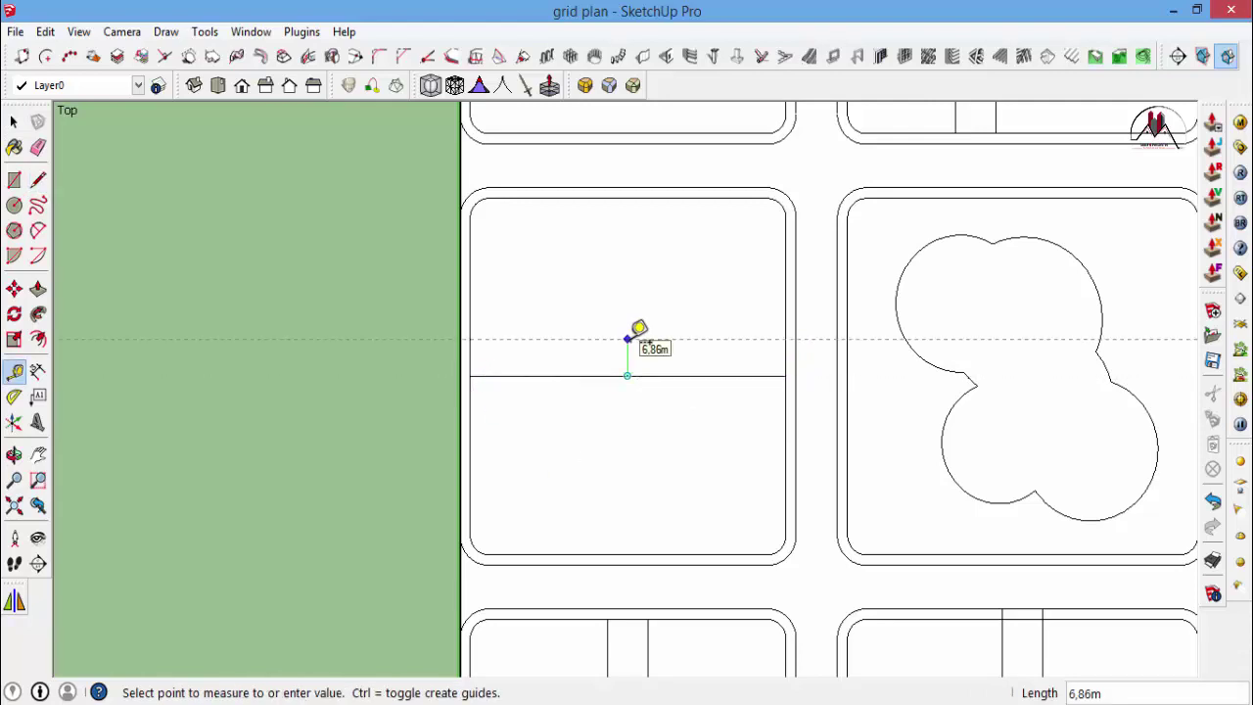
type("4")
key("Return")
left_click(660, 376)
key("Return")
scroll(669, 405, "up", 2)
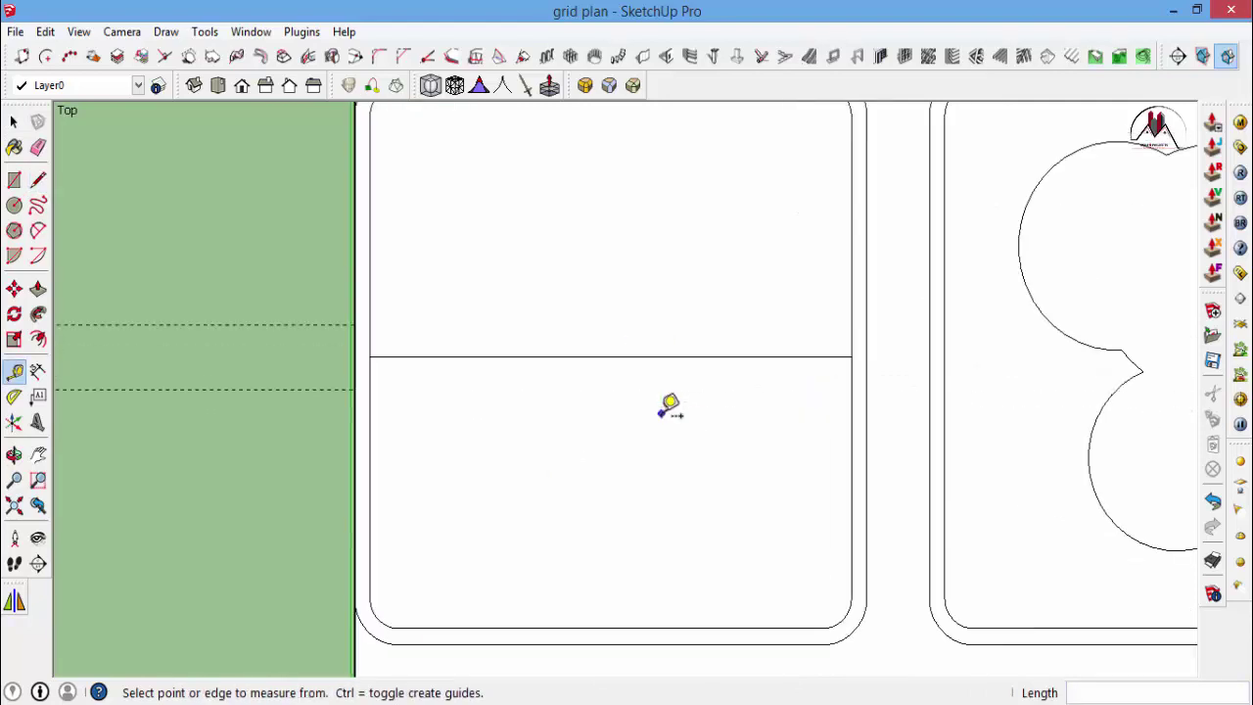
scroll(668, 405, "down", 1)
Draw lines along both guides across the block as road edges.
key("l")
left_click(420, 339)
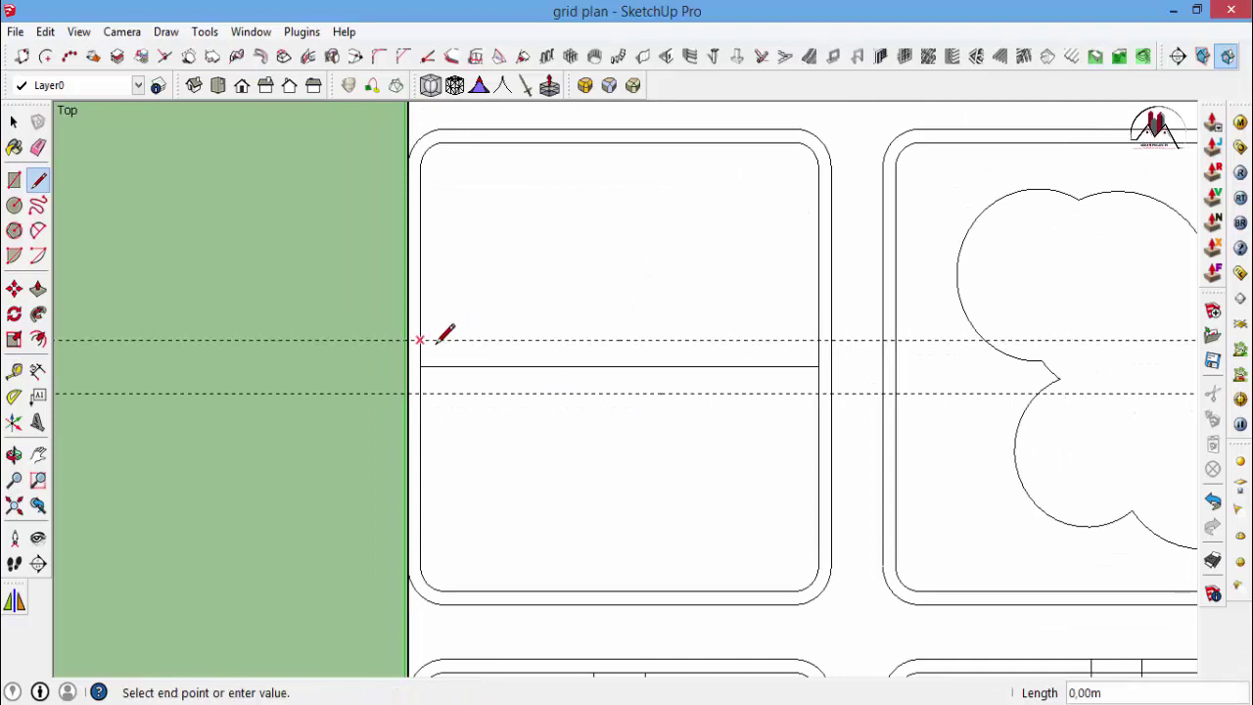
left_click(818, 339)
left_click(817, 392)
left_click(420, 393)
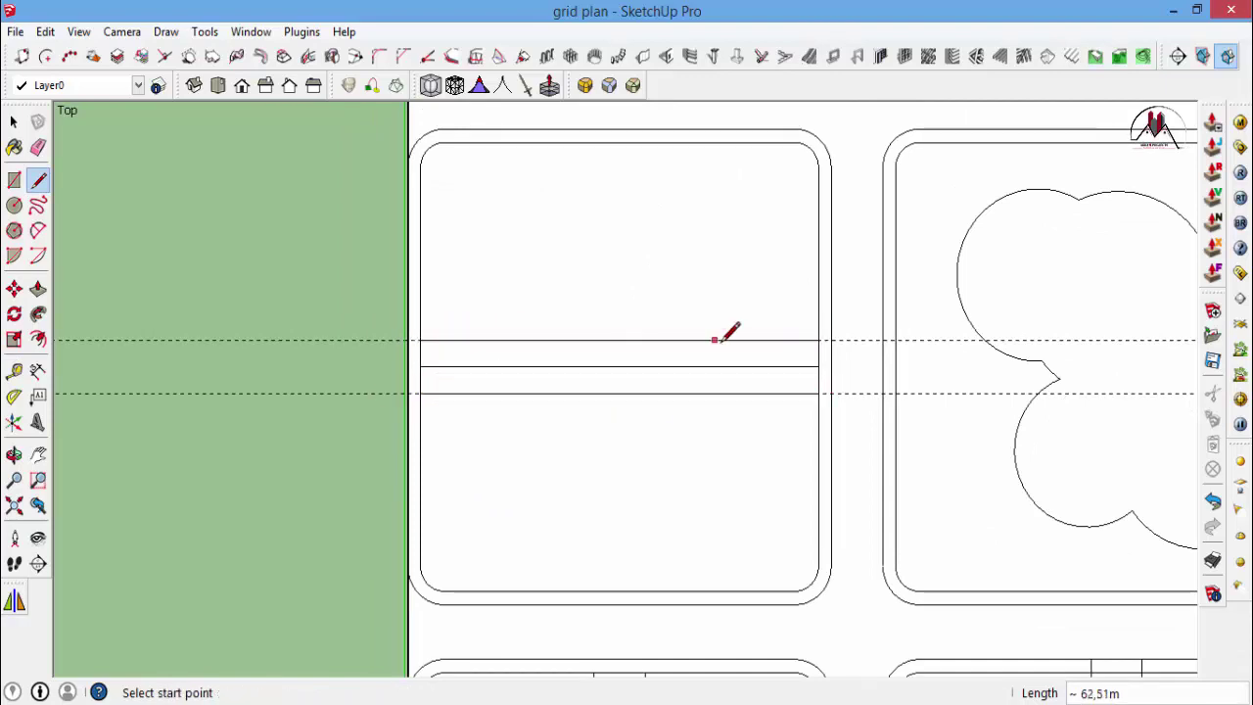
left_click(818, 339)
scroll(822, 338, "up", 2)
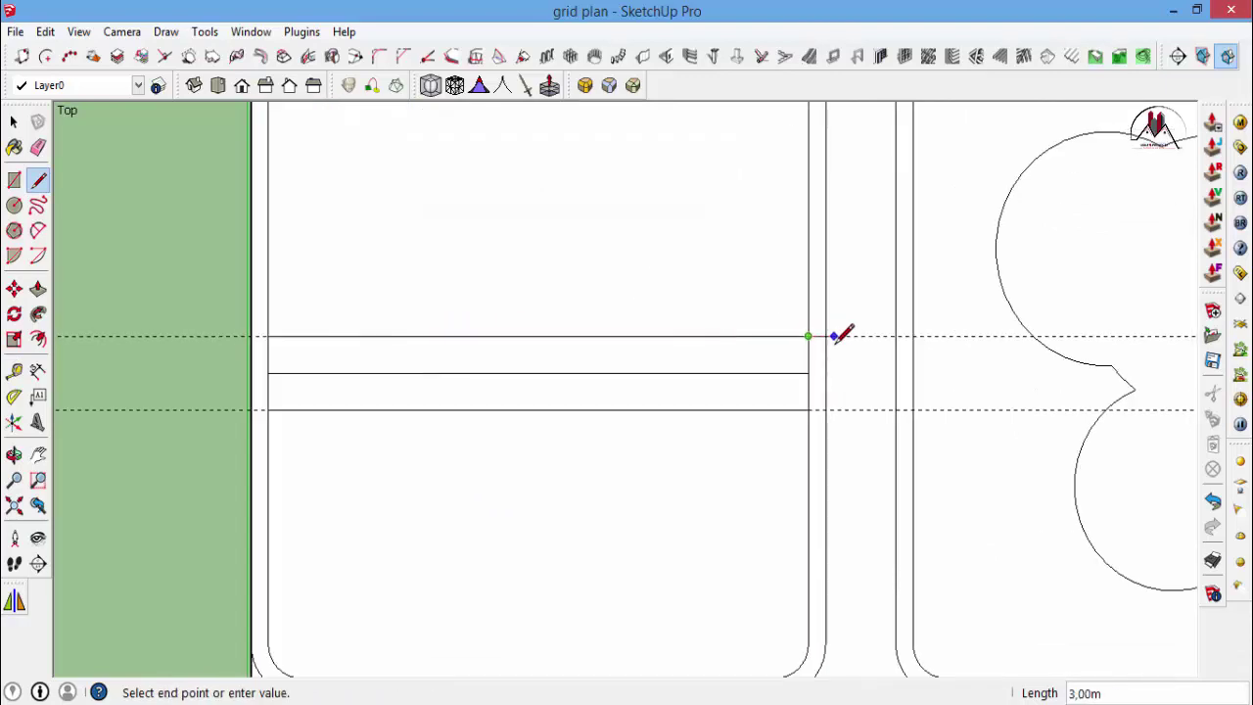
left_click(825, 409)
scroll(825, 409, "down", 1)
Erase the original middle line, leaving a two-edged road strip.
key("e")
left_click(685, 379)
key("space")
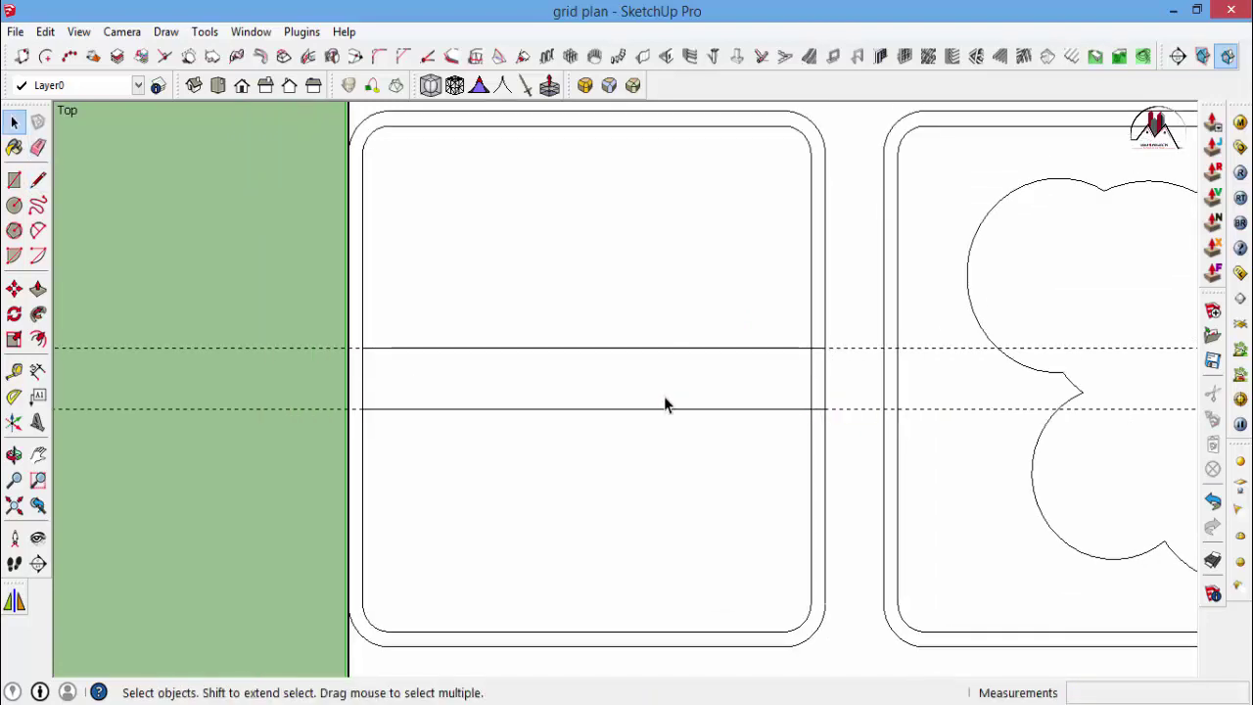
scroll(665, 403, "up", 1)
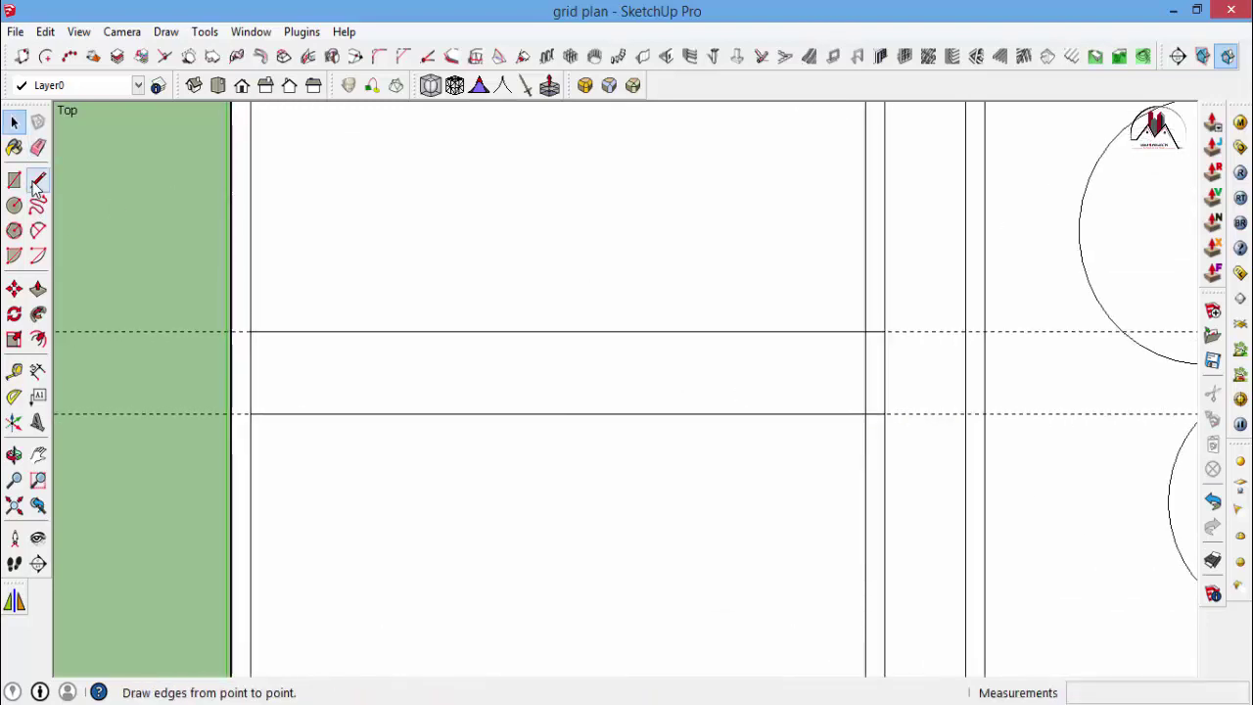
Draw a rectangular building footprint above the road strip.
key("r")
scroll(636, 348, "down", 1)
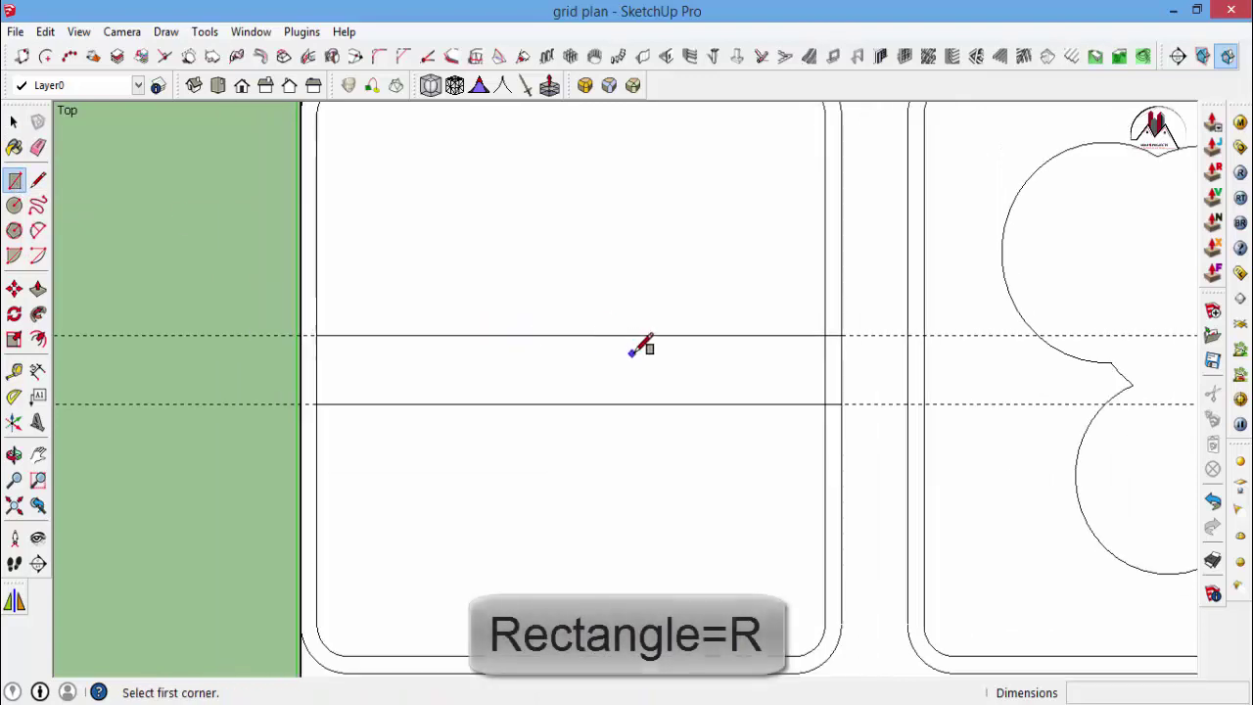
left_click(468, 334)
scroll(626, 326, "down", 1)
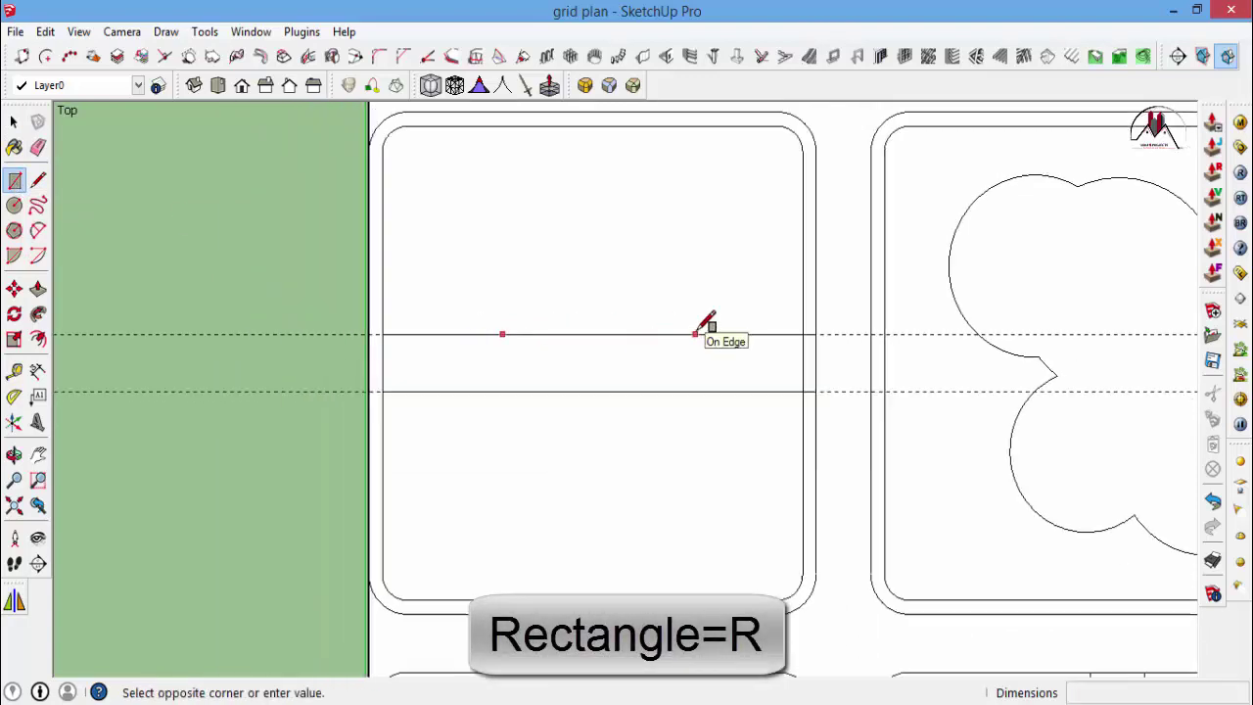
scroll(691, 272, "up", 1)
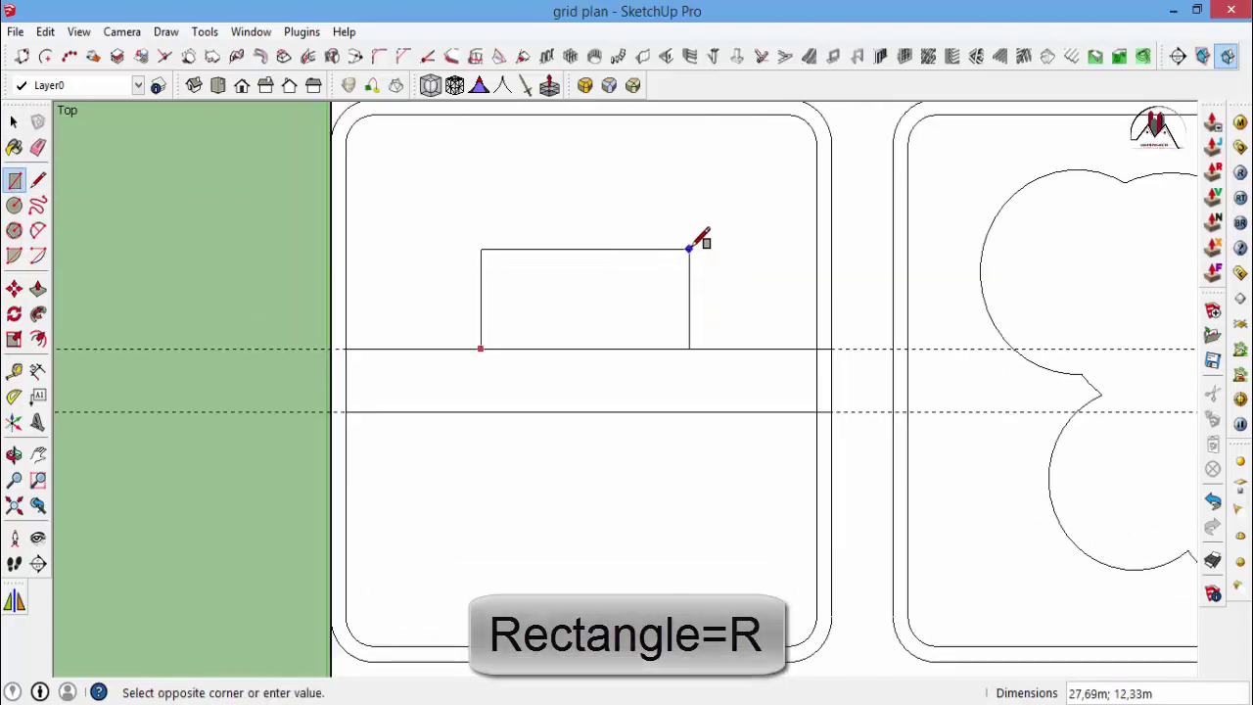
left_click(690, 247)
key("space")
scroll(683, 284, "up", 1)
Select the footprint's left, top and right edges.
left_click(674, 384)
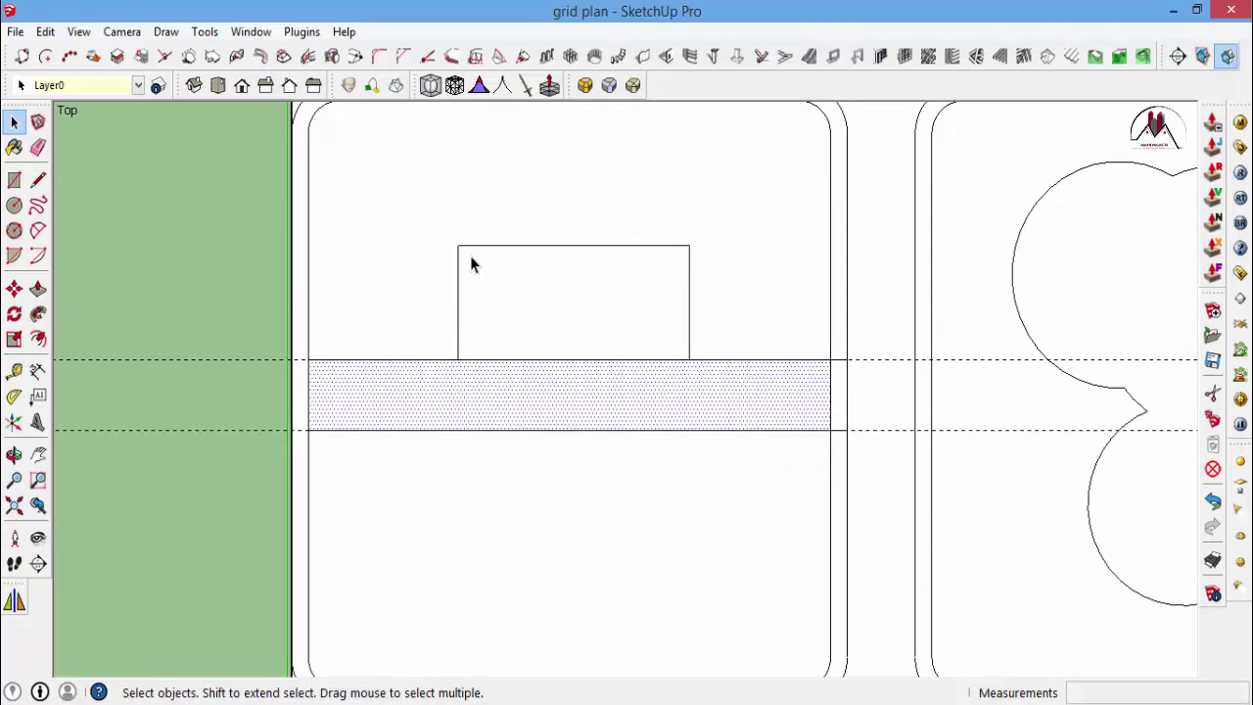
left_click(489, 274)
mouse_move(413, 205)
left_mouse_down()
mouse_move(700, 390)
mouse_move(722, 363)
left_mouse_up()
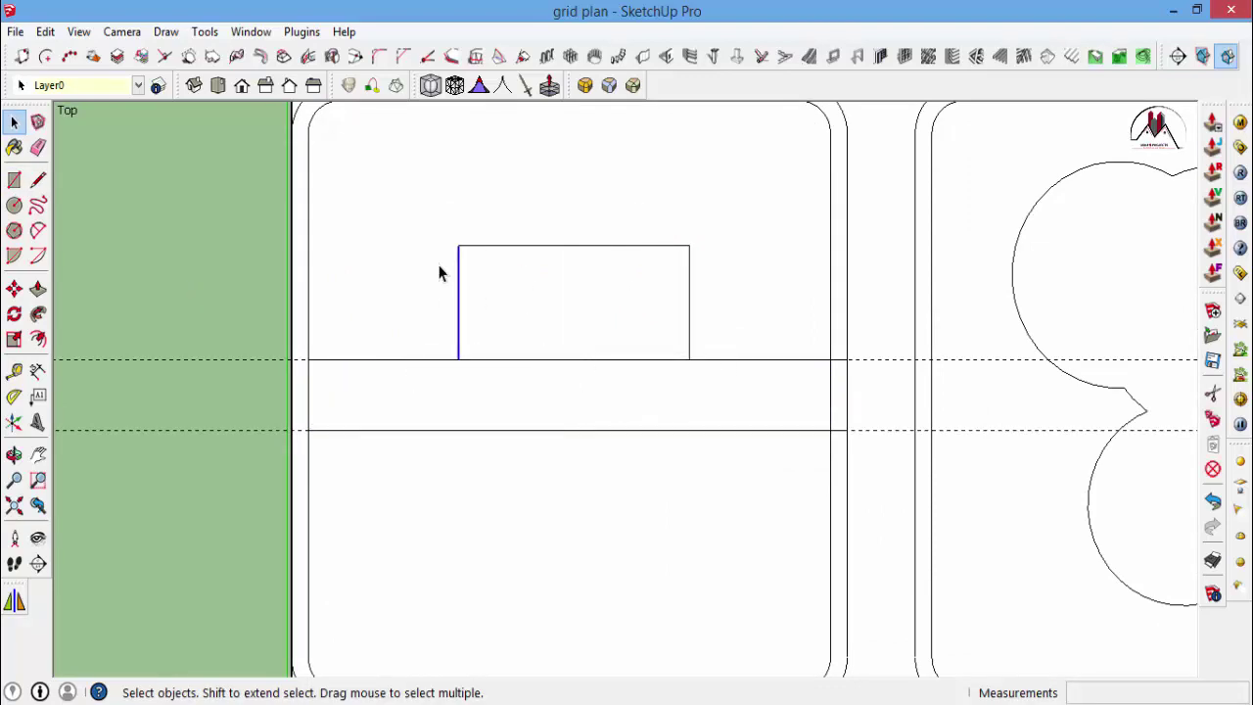
left_click_drag(434, 229, 735, 300, "ctrl")
middle_click_drag(743, 406, 512, 260)
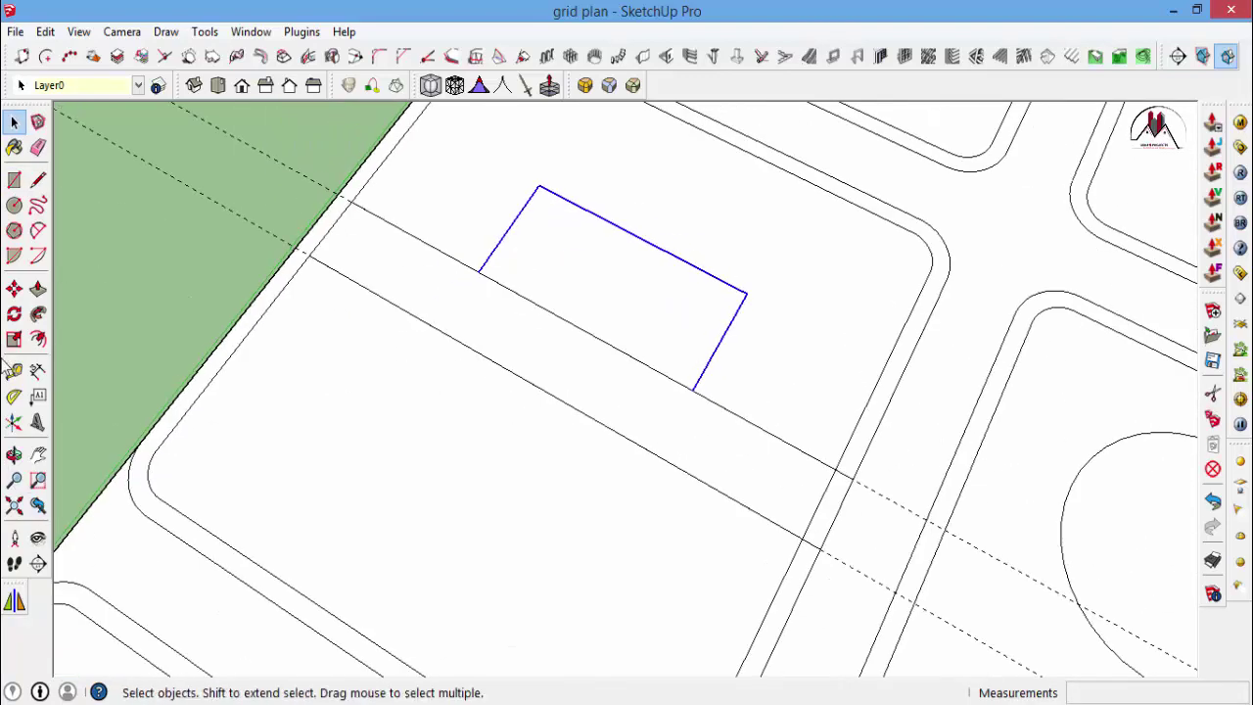
Mirror the footprint edges below the road, keeping the original, and return to top view.
left_click(14, 601)
left_click(835, 529)
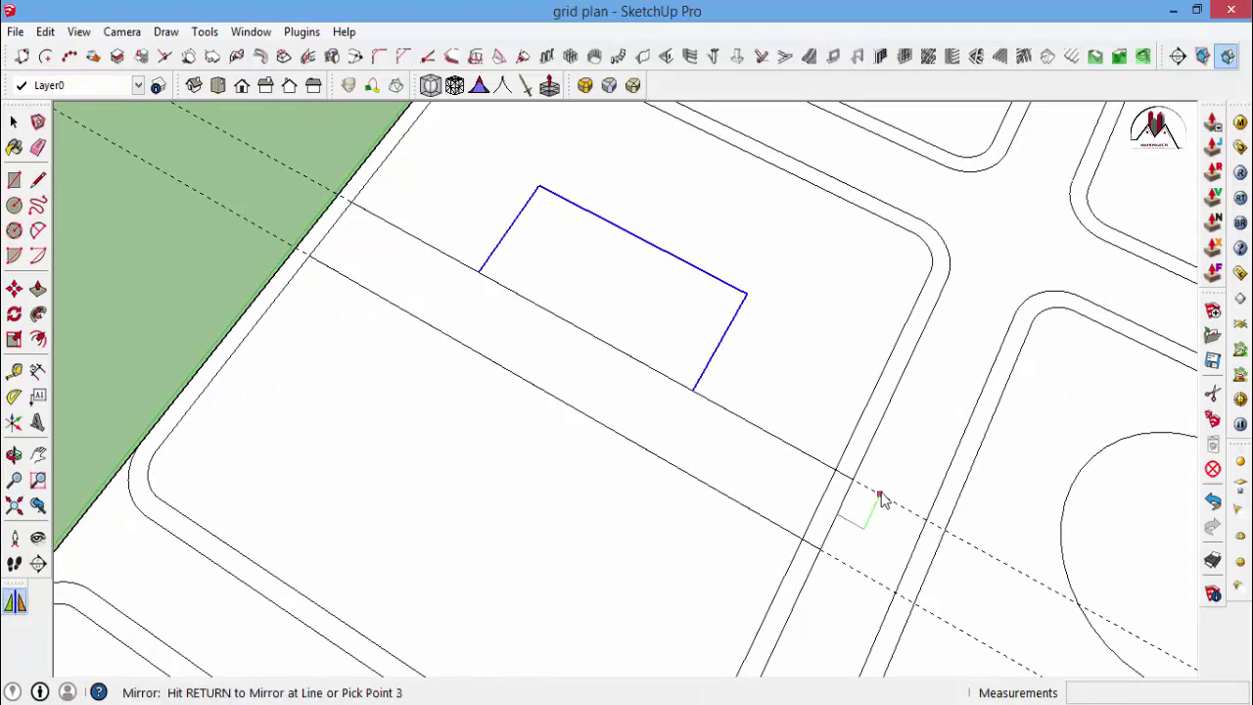
mouse_move(881, 499)
middle_mouse_down()
mouse_move(715, 327)
mouse_move(795, 513)
middle_mouse_up()
left_click(800, 512)
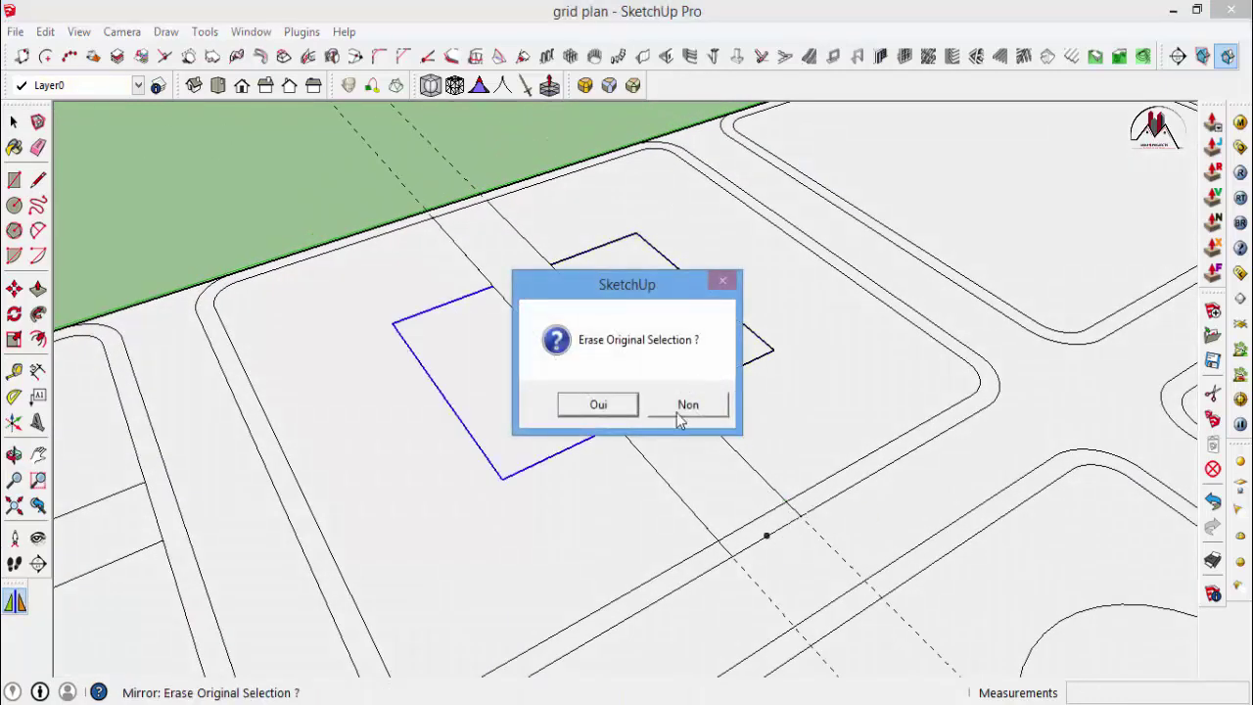
left_click(694, 402)
left_click(217, 85)
Erase the road edges between the two footprints to form a cross shape.
key("e")
left_click_drag(563, 332, 558, 433)
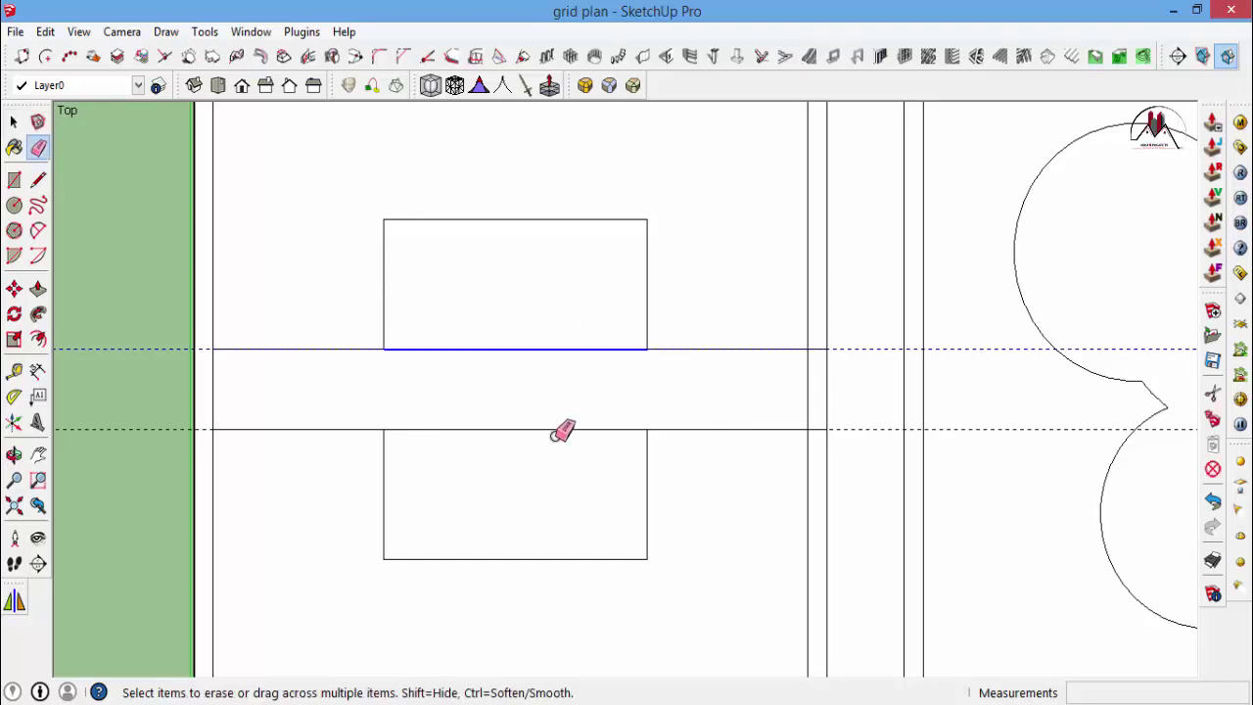
key("space")
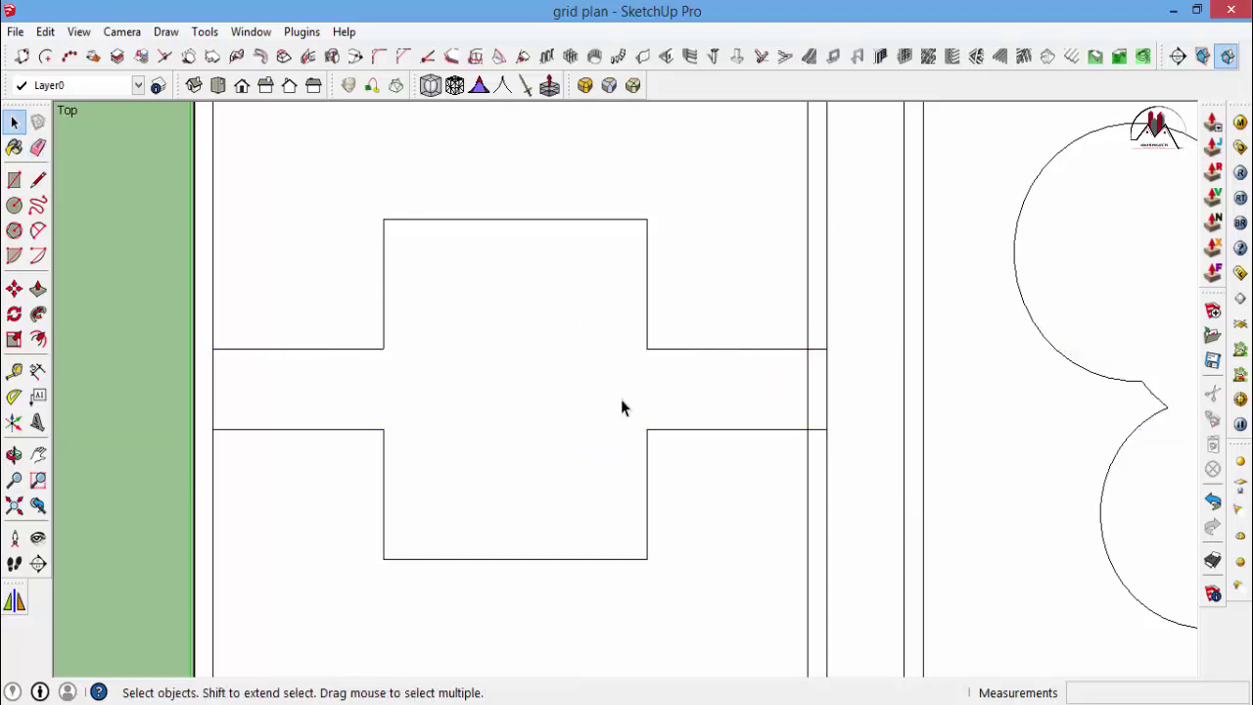
scroll(587, 447, "down", 5)
scroll(587, 448, "down", 1)
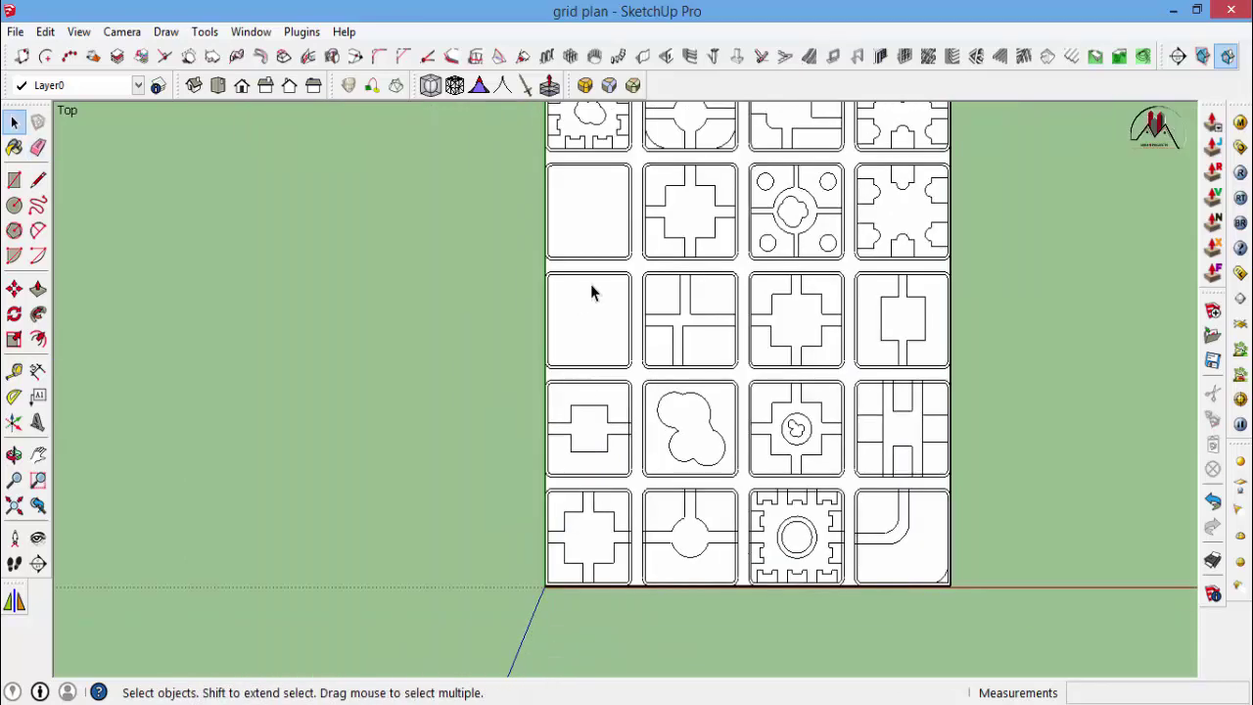
scroll(590, 291, "up", 4)
scroll(565, 310, "up", 1)
scroll(576, 350, "up", 1)
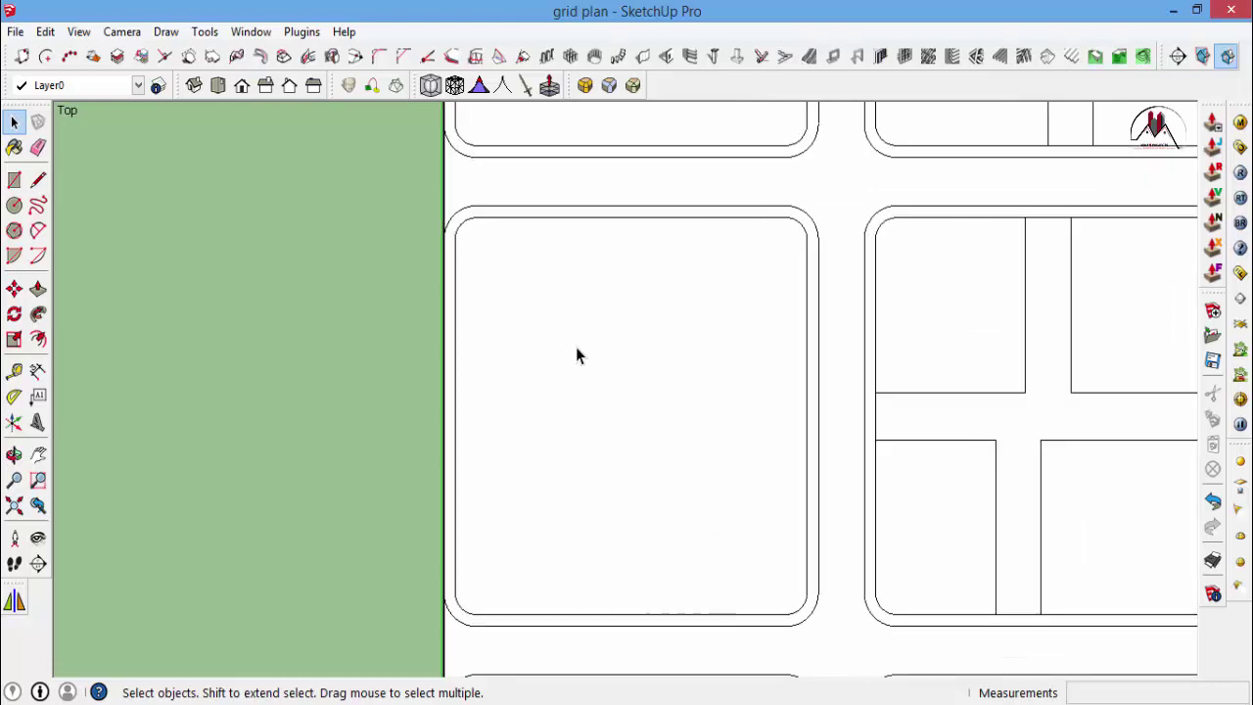
Place a guide off the building edge across the empty block.
key("l")
key("t")
left_click(881, 392)
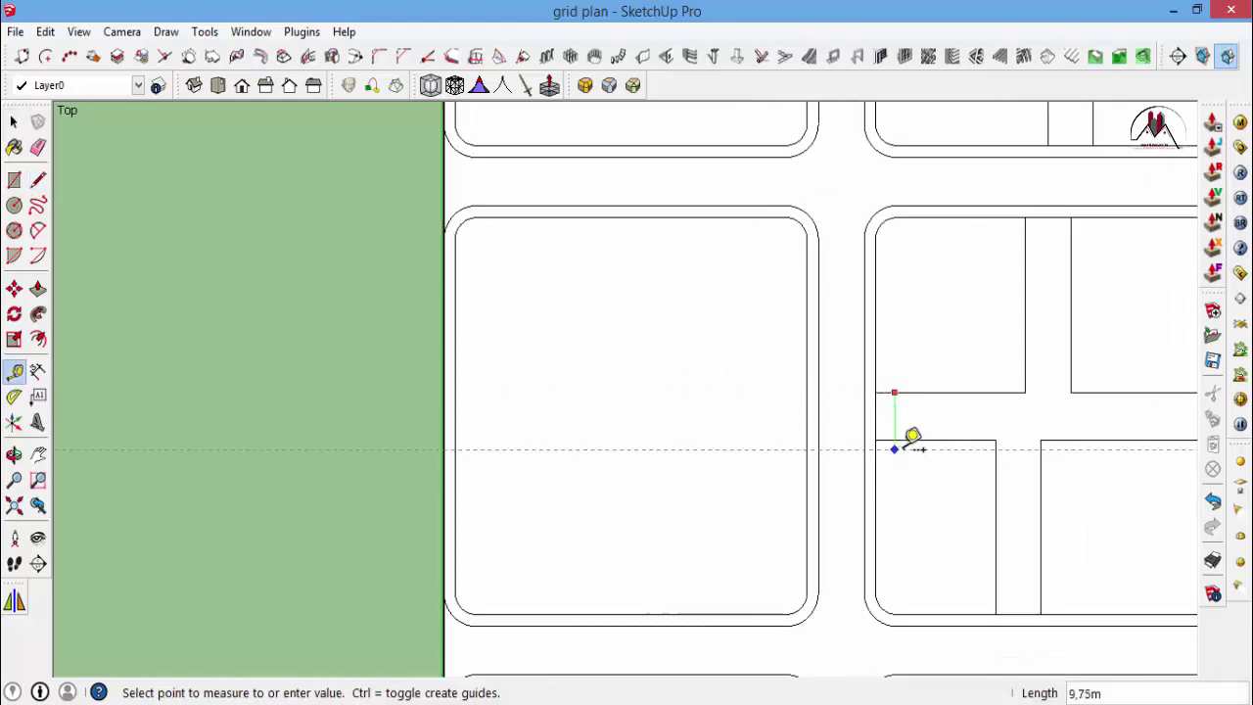
left_click(908, 440)
left_click(902, 392)
key("l")
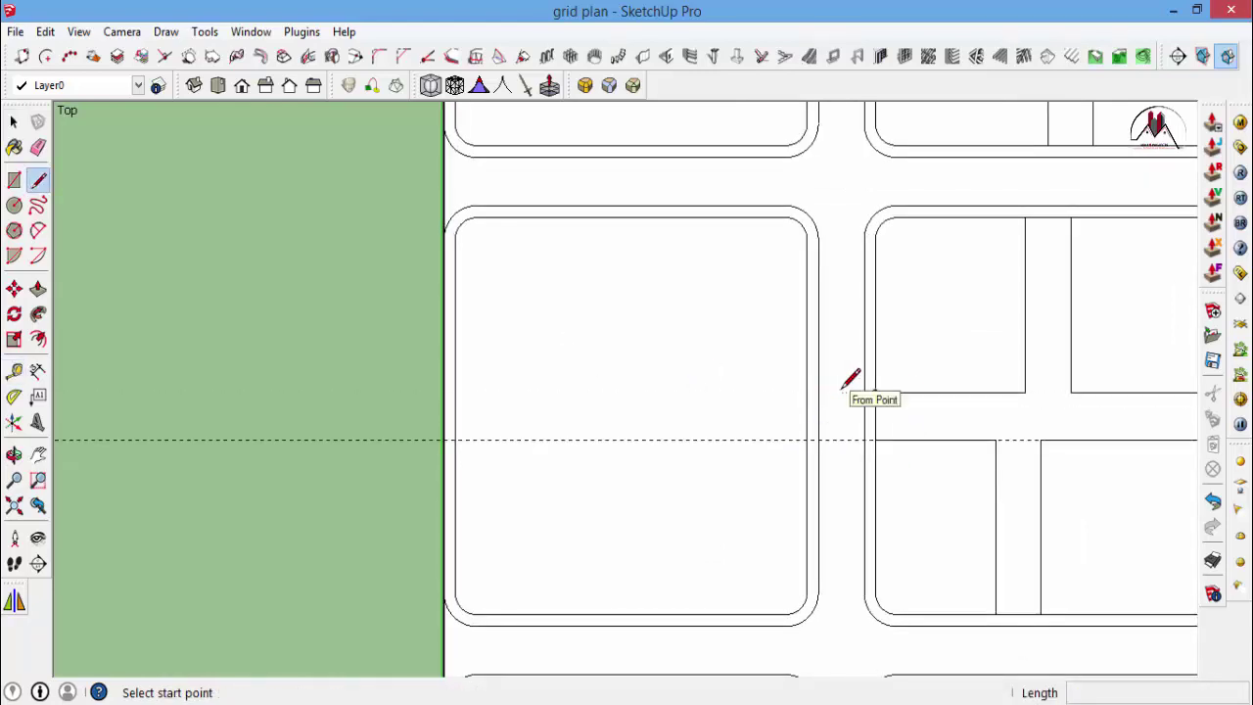
key("t")
key("l")
scroll(674, 395, "up", 2)
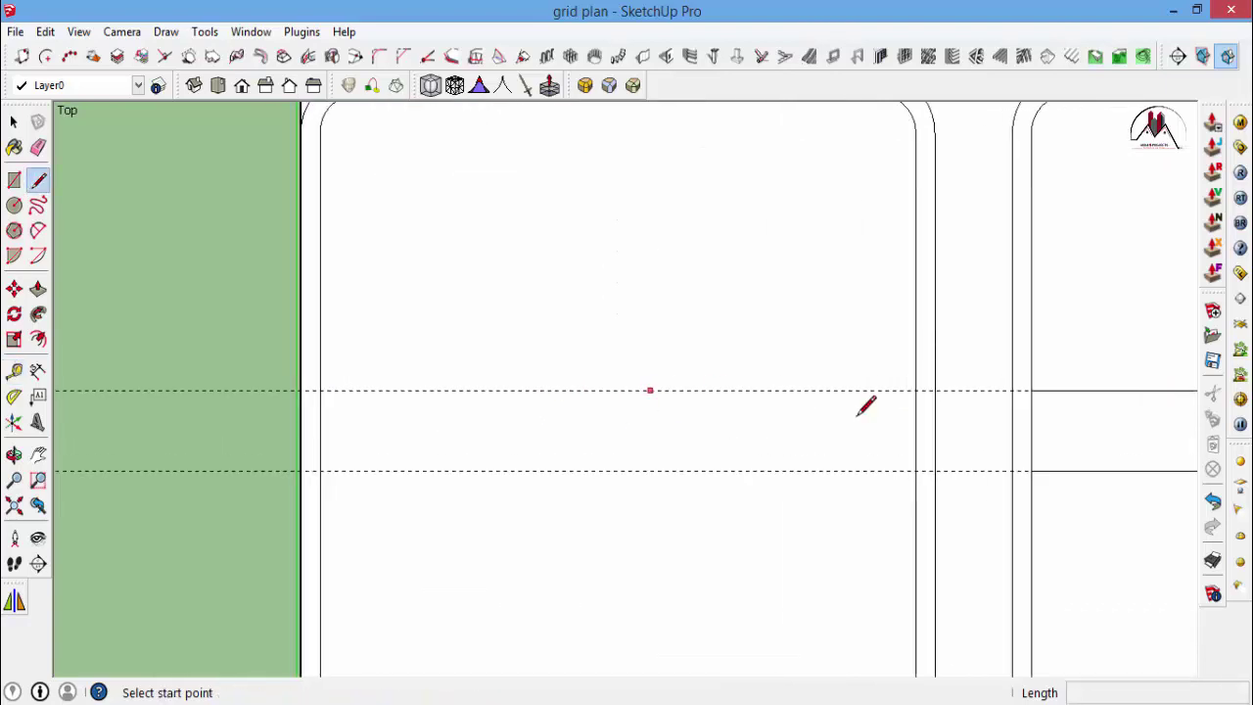
Draw two road edges along the guides across the block.
left_click(935, 391)
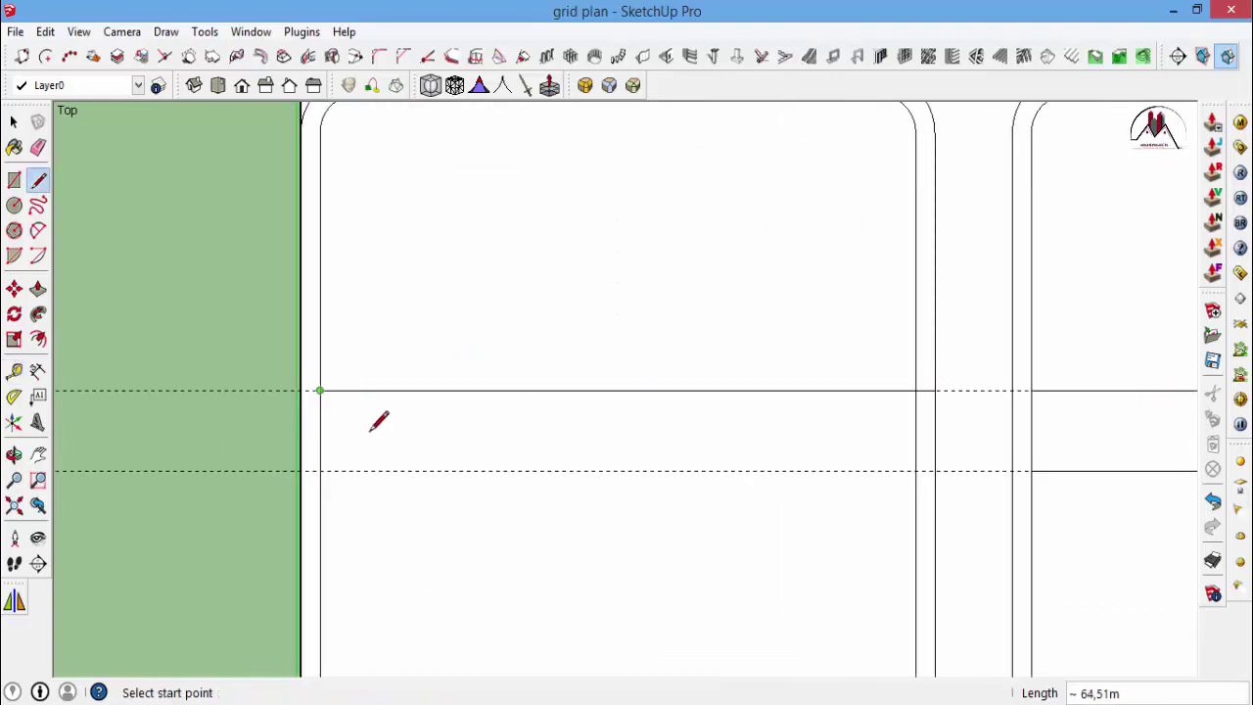
left_click(934, 470)
scroll(753, 402, "down", 3)
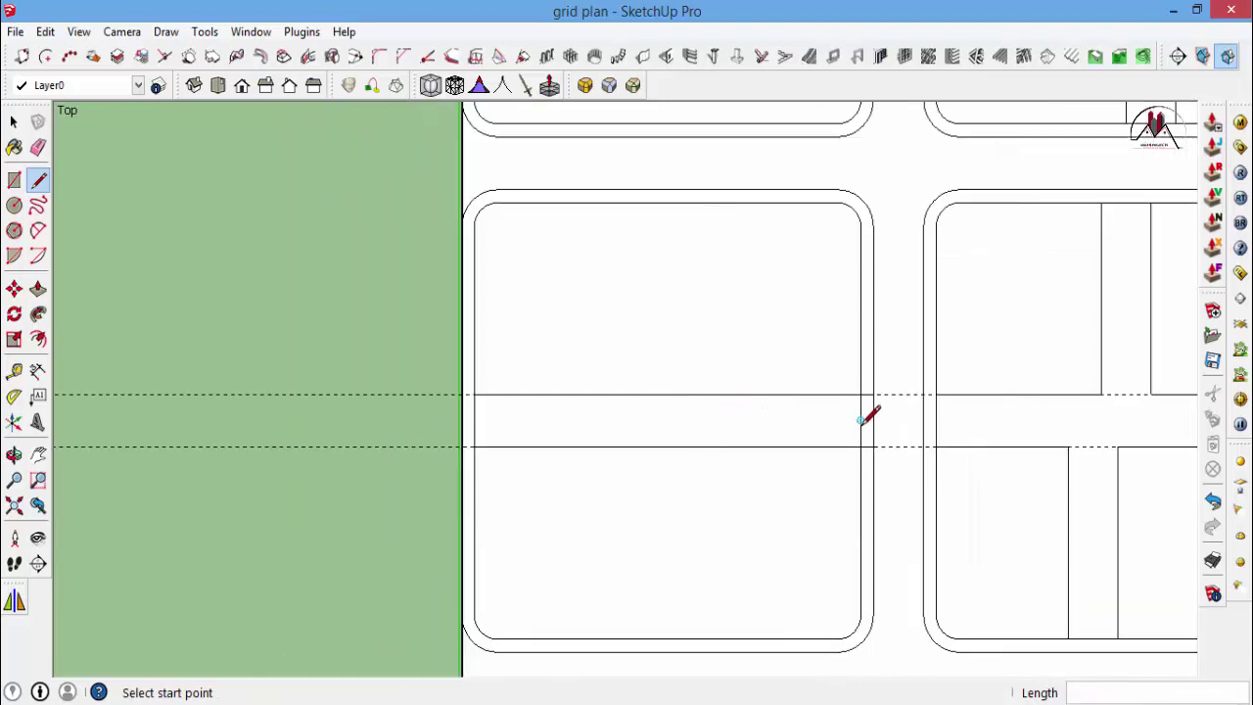
left_click(861, 419)
left_click(475, 420)
Draw a circular plaza centred on the road.
left_click(13, 205)
scroll(708, 445, "up", 1)
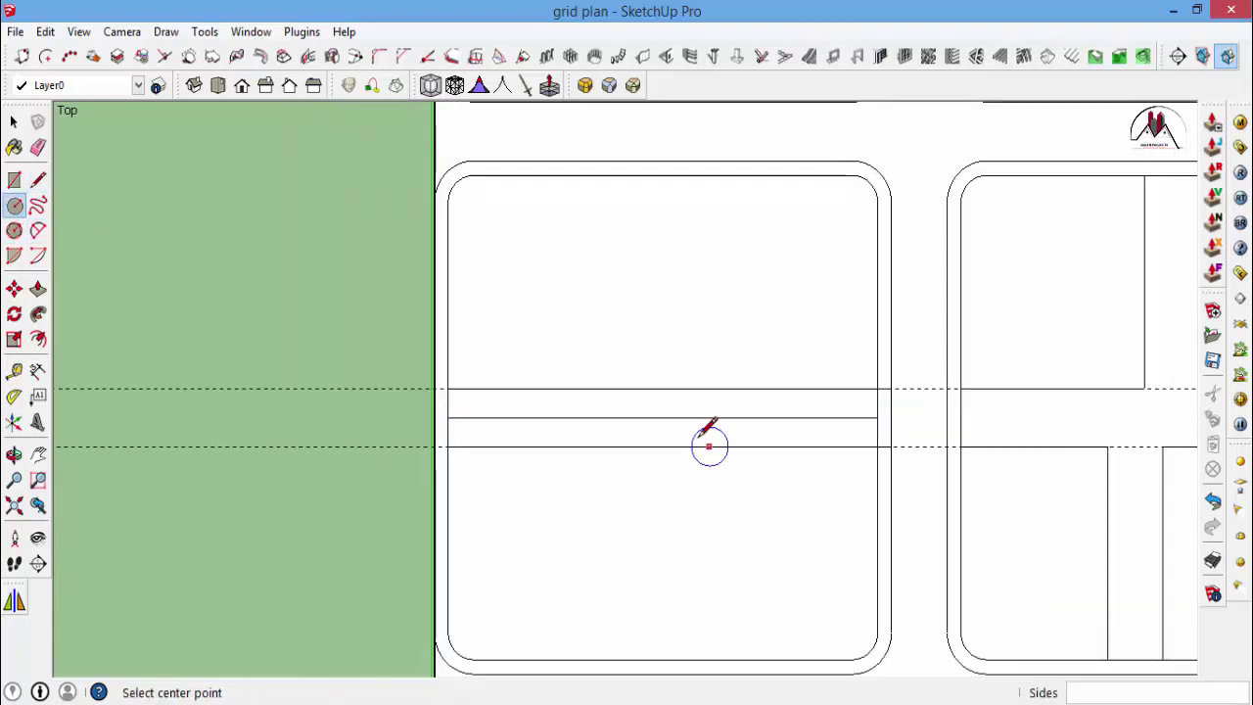
left_click(662, 418)
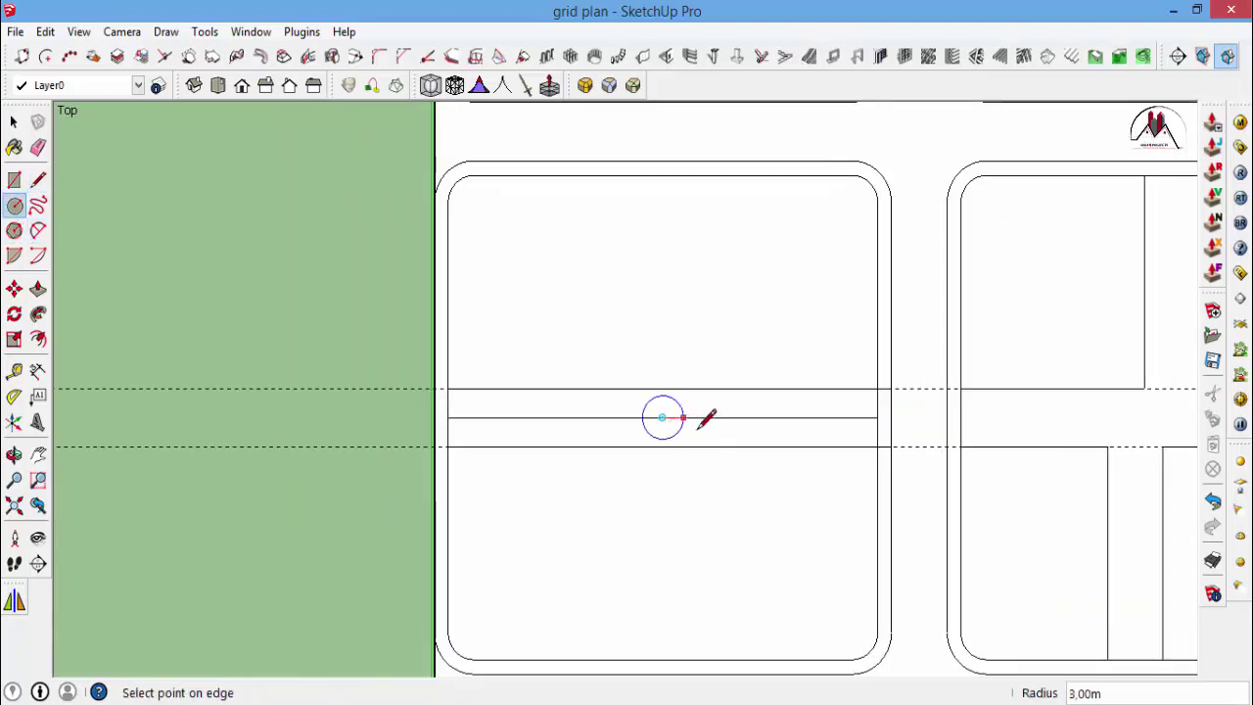
left_click(762, 477)
scroll(693, 533, "down", 1)
Divide the block's top edge into three and draw a path from the circle centre to a division point.
key("space")
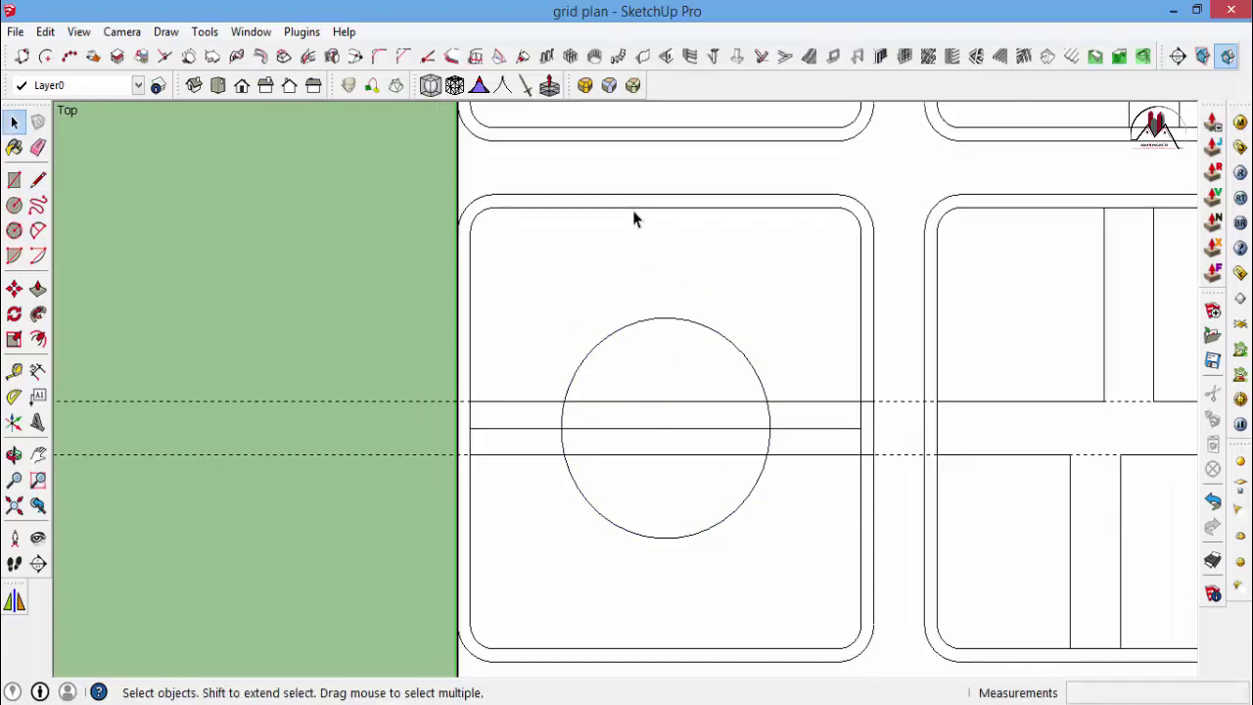
left_click(69, 56)
left_click(157, 503)
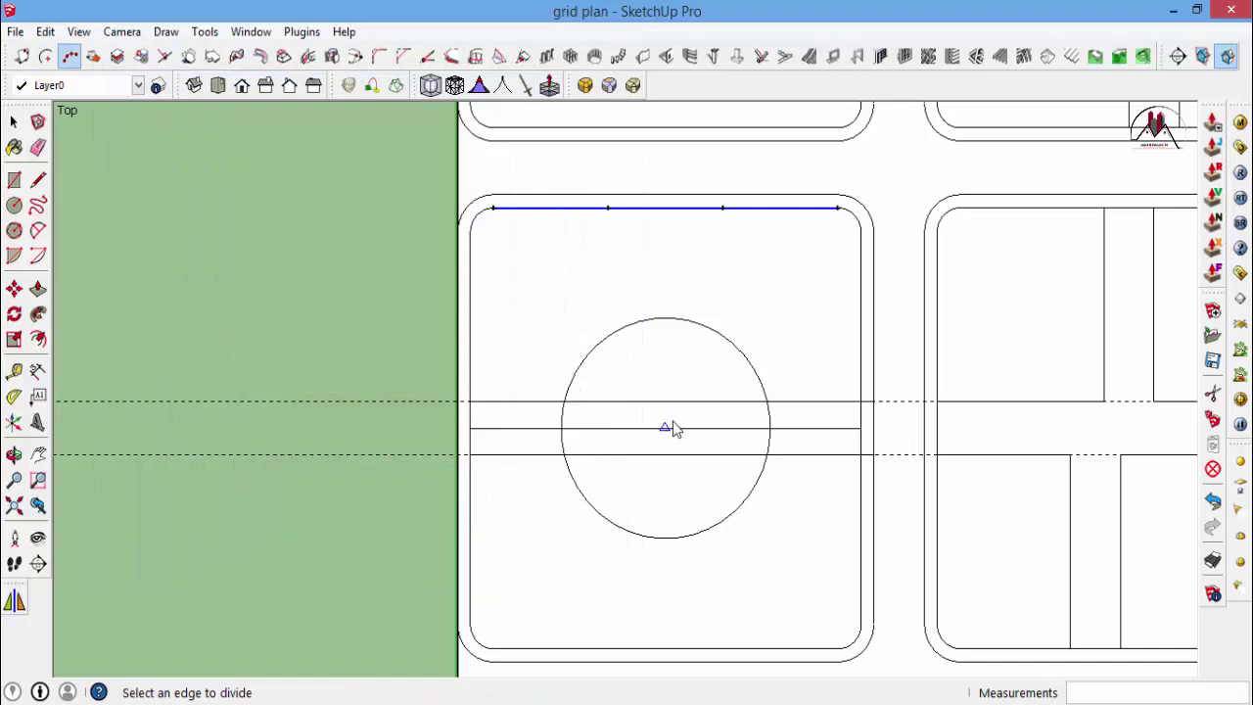
key("l")
scroll(669, 414, "up", 1)
left_click(663, 398)
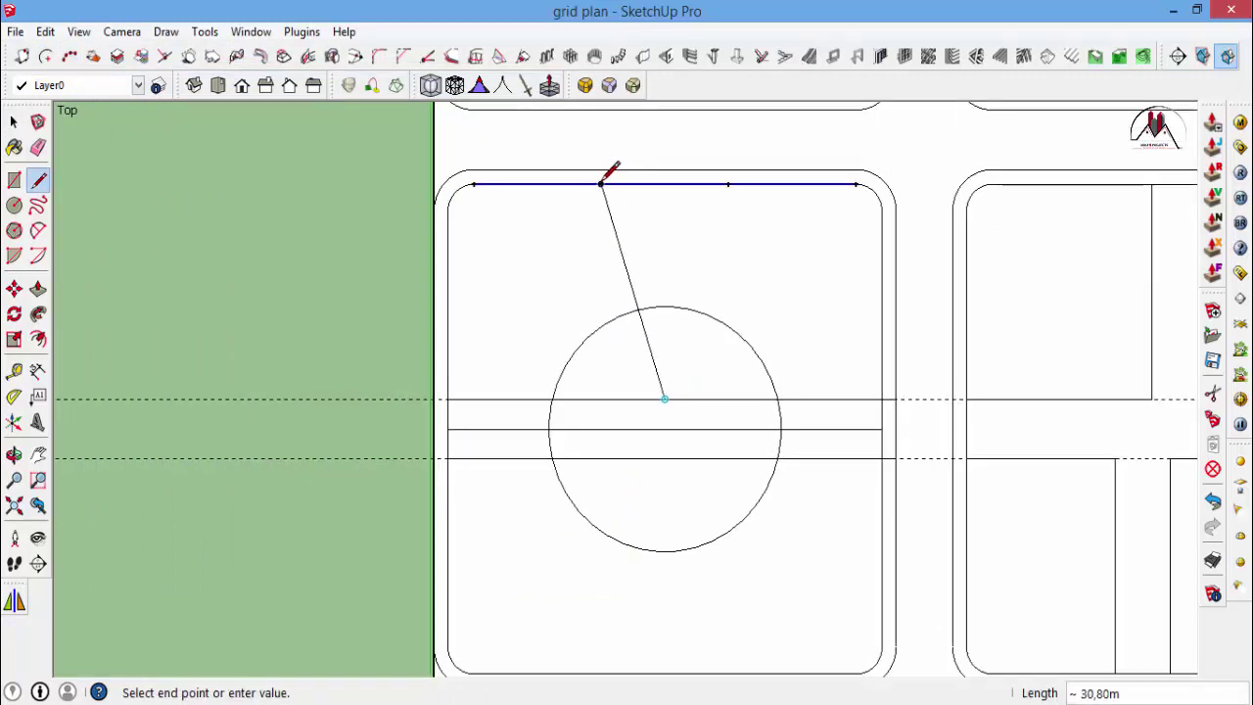
left_click(601, 183)
scroll(628, 284, "up", 1)
key("space")
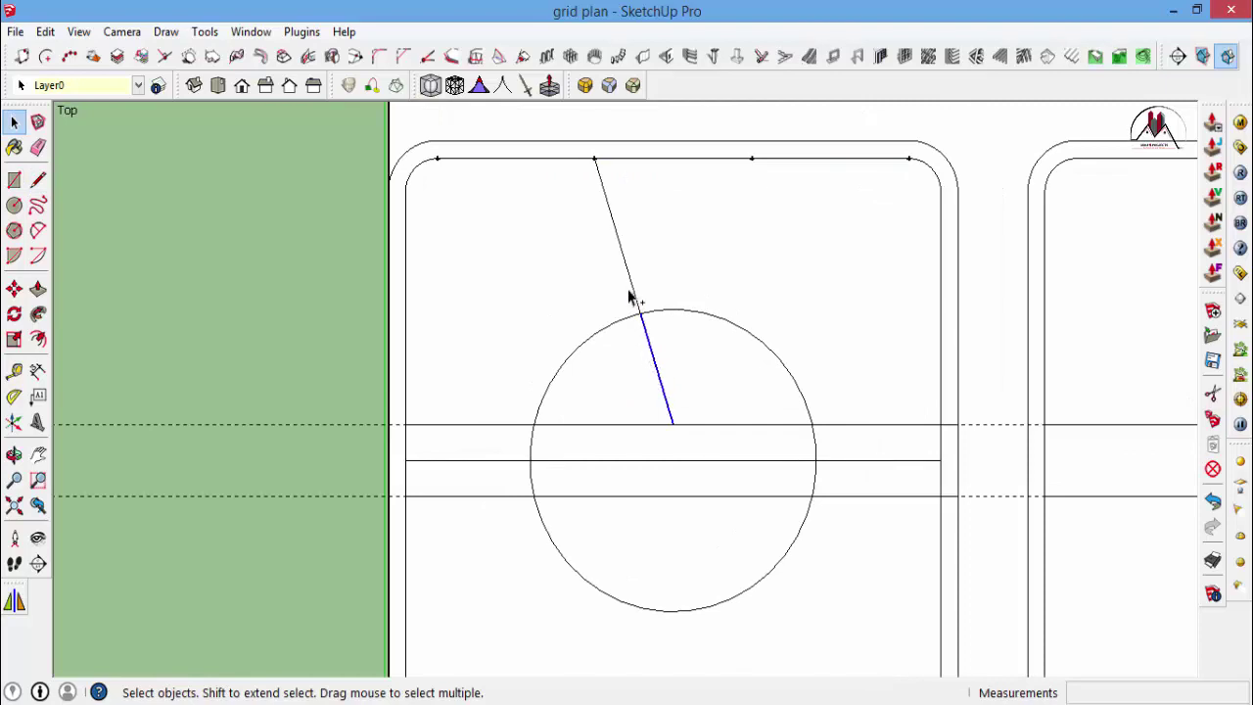
Copy the path line 3 m over to make a double-edged path.
key("m")
left_click(671, 423)
key("ctrl")
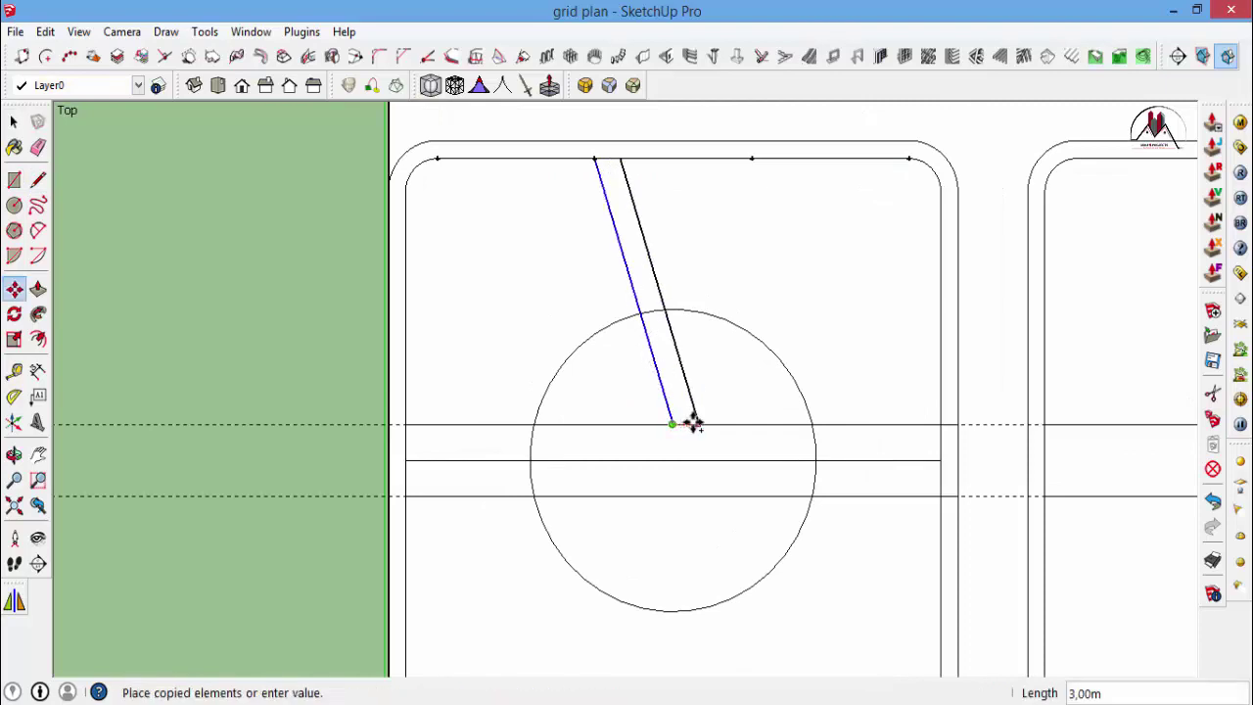
key("Return")
Erase the path lines, road edges and arcs inside the plaza.
key("e")
mouse_move(662, 173)
left_mouse_down()
mouse_move(751, 446)
mouse_move(818, 470)
left_mouse_up()
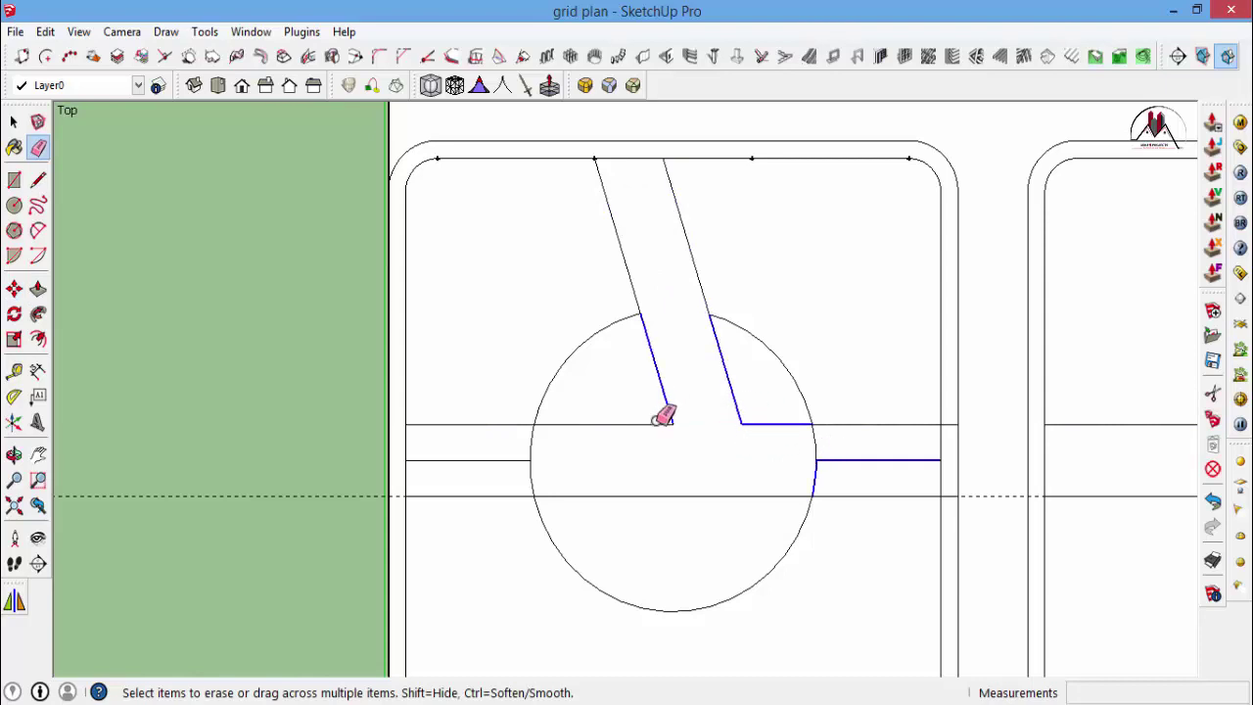
left_click_drag(663, 416, 654, 430)
mouse_move(556, 461)
left_mouse_down()
mouse_move(809, 440)
mouse_move(641, 531)
left_mouse_up()
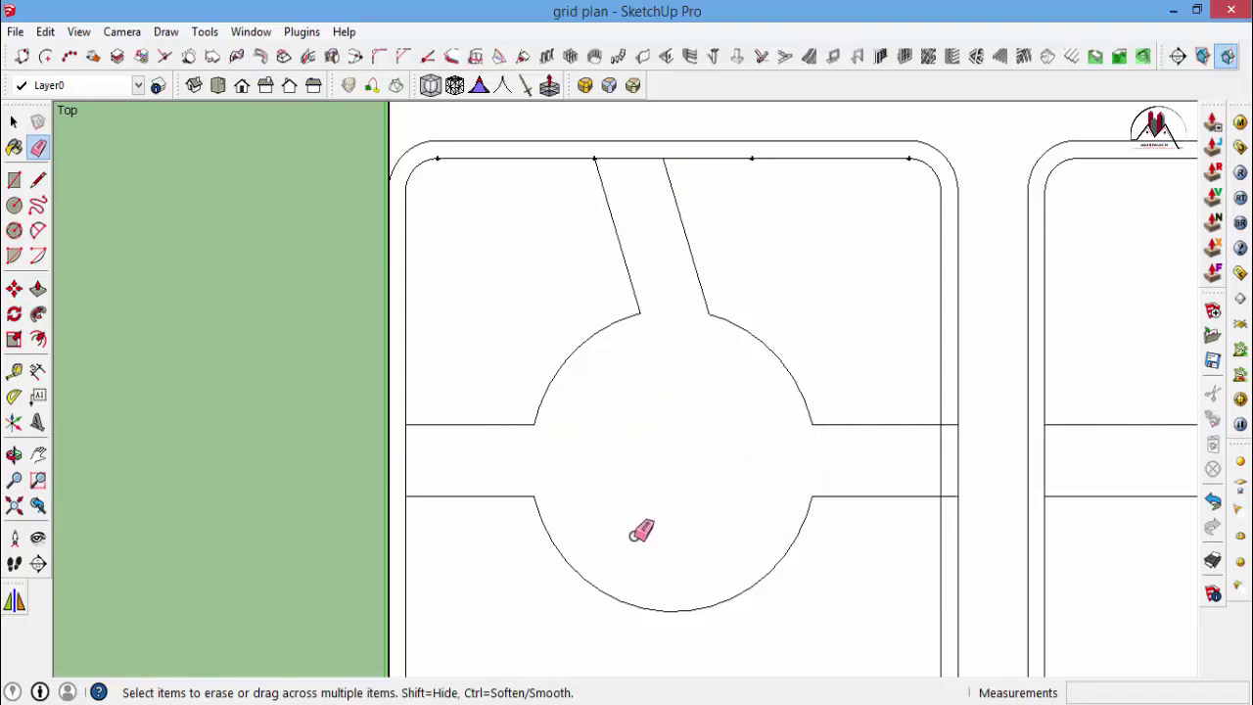
scroll(626, 327, "up", 2)
key("l")
scroll(640, 132, "up", 2)
Join the path's top end to the street edge.
left_click(692, 281)
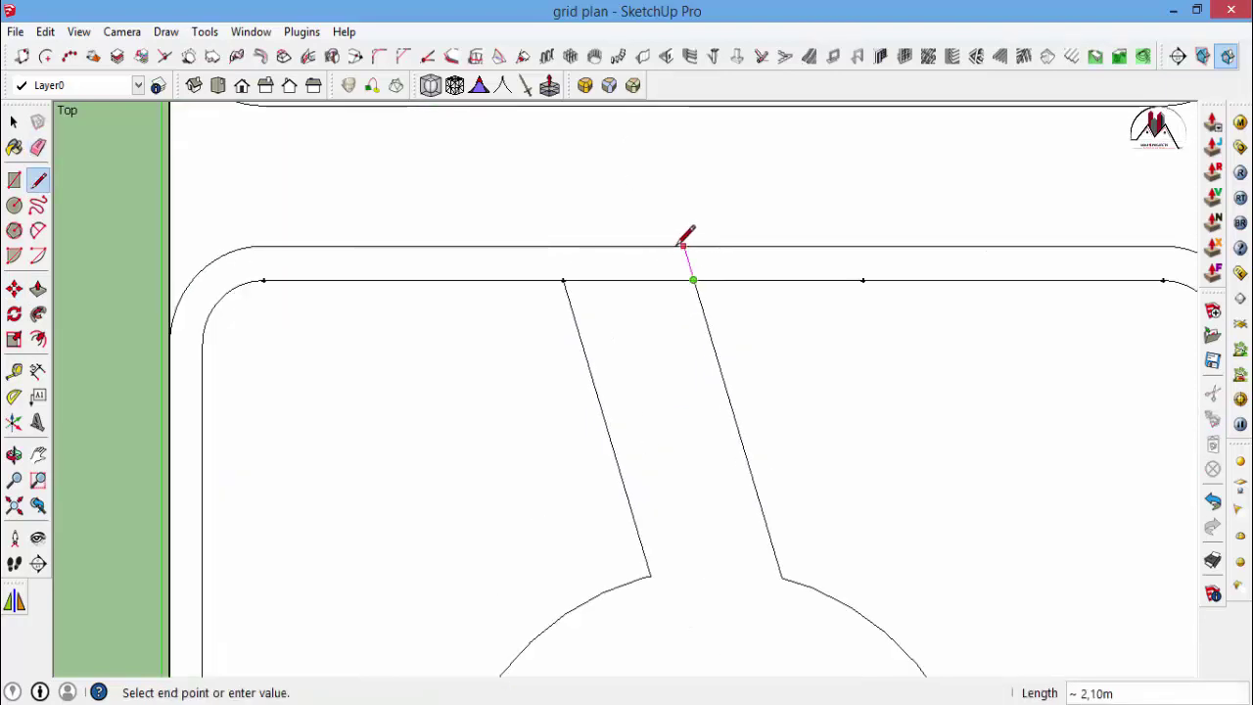
left_click(683, 246)
left_click(554, 245)
Delete all guide lines from the plan.
left_click(45, 32)
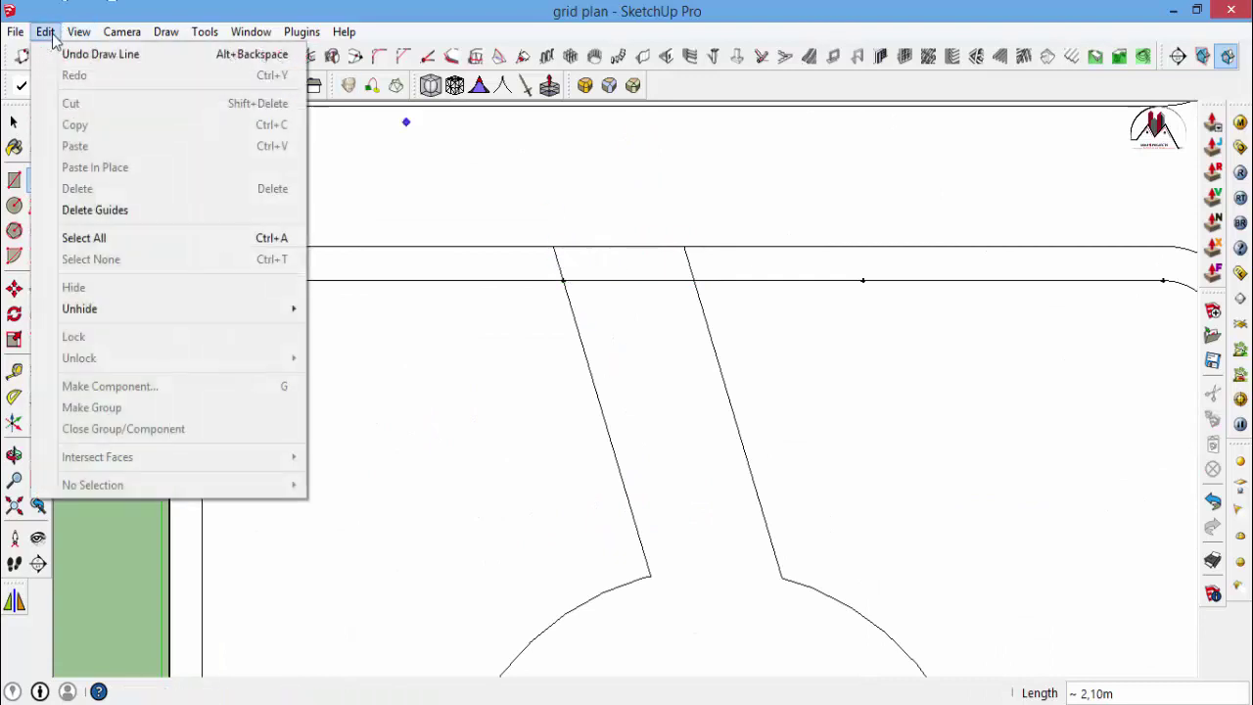
left_click(98, 210)
scroll(578, 252, "down", 2)
scroll(578, 253, "down", 2)
scroll(481, 329, "down", 2)
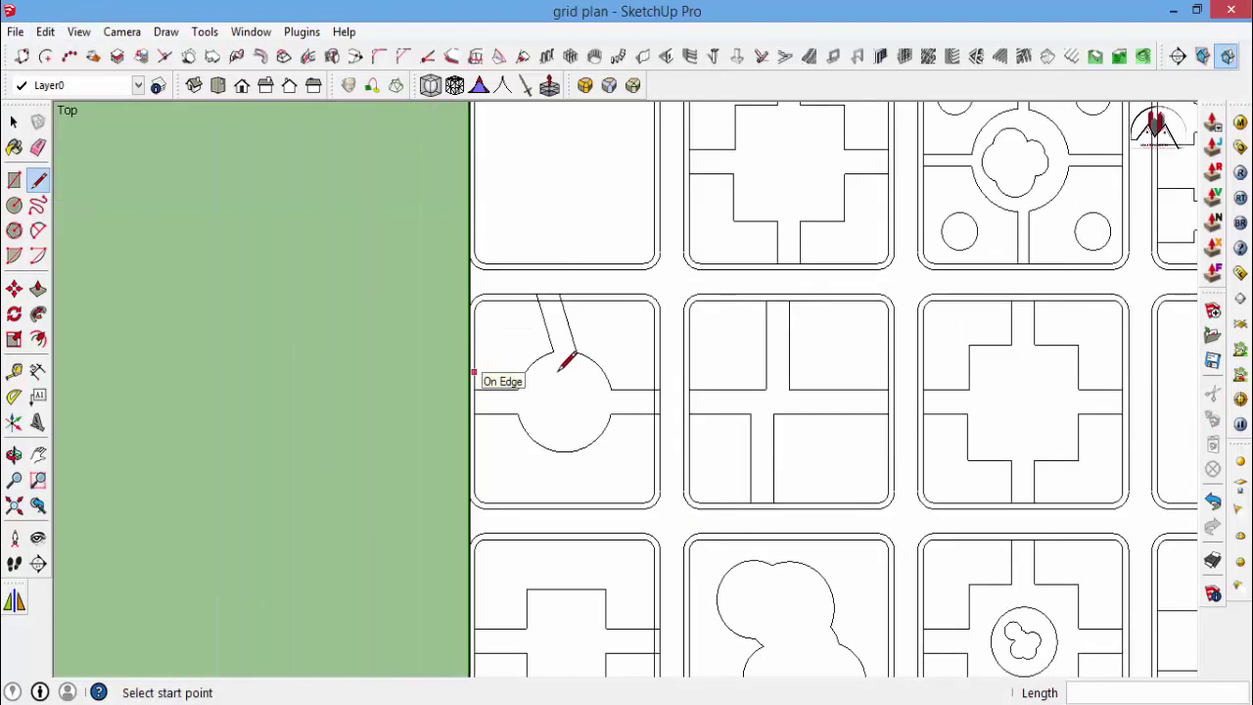
scroll(758, 269, "up", 5)
Connect another block's path edges to the street edges.
left_click(802, 257)
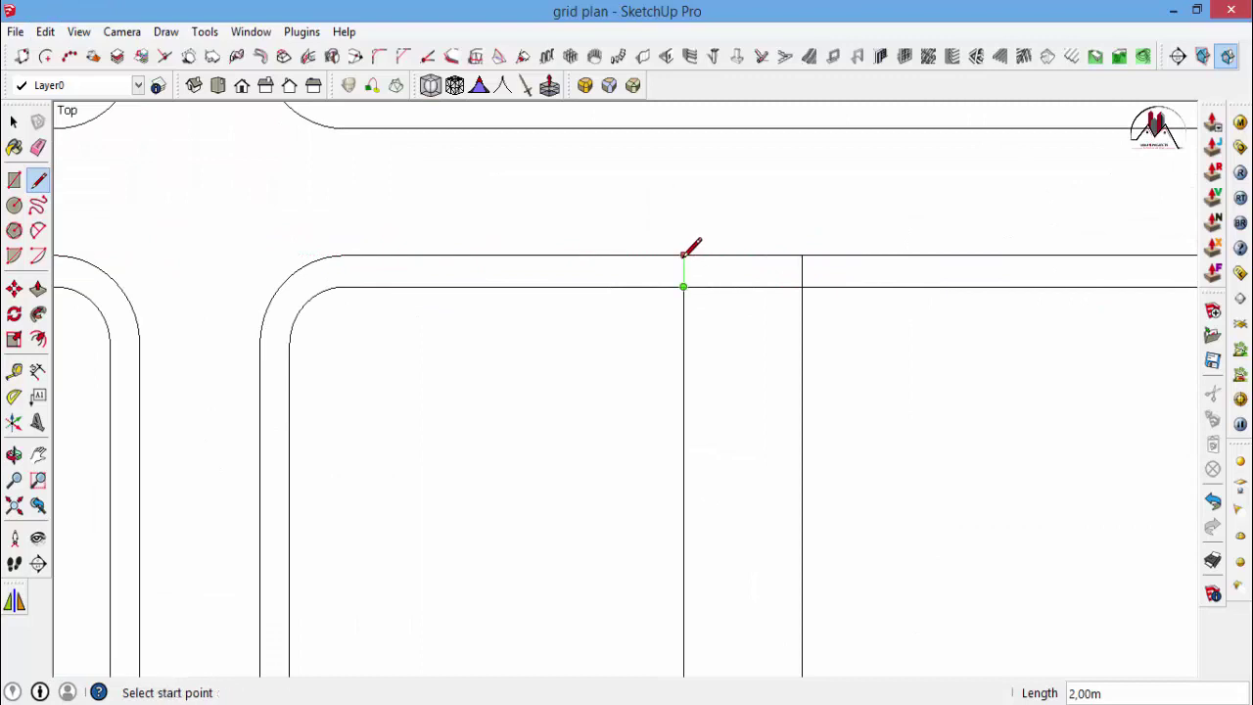
left_click(683, 256)
scroll(506, 503, "down", 3)
scroll(561, 372, "up", 4)
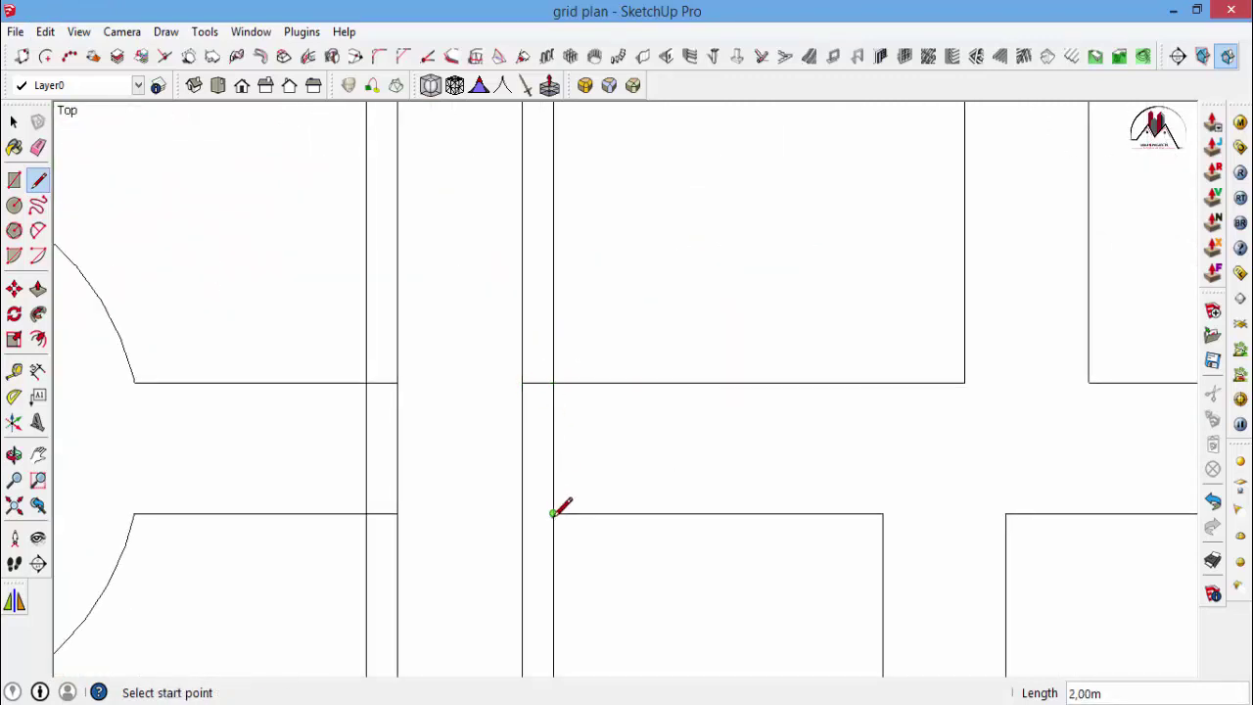
scroll(811, 476, "down", 2)
scroll(850, 381, "up", 4)
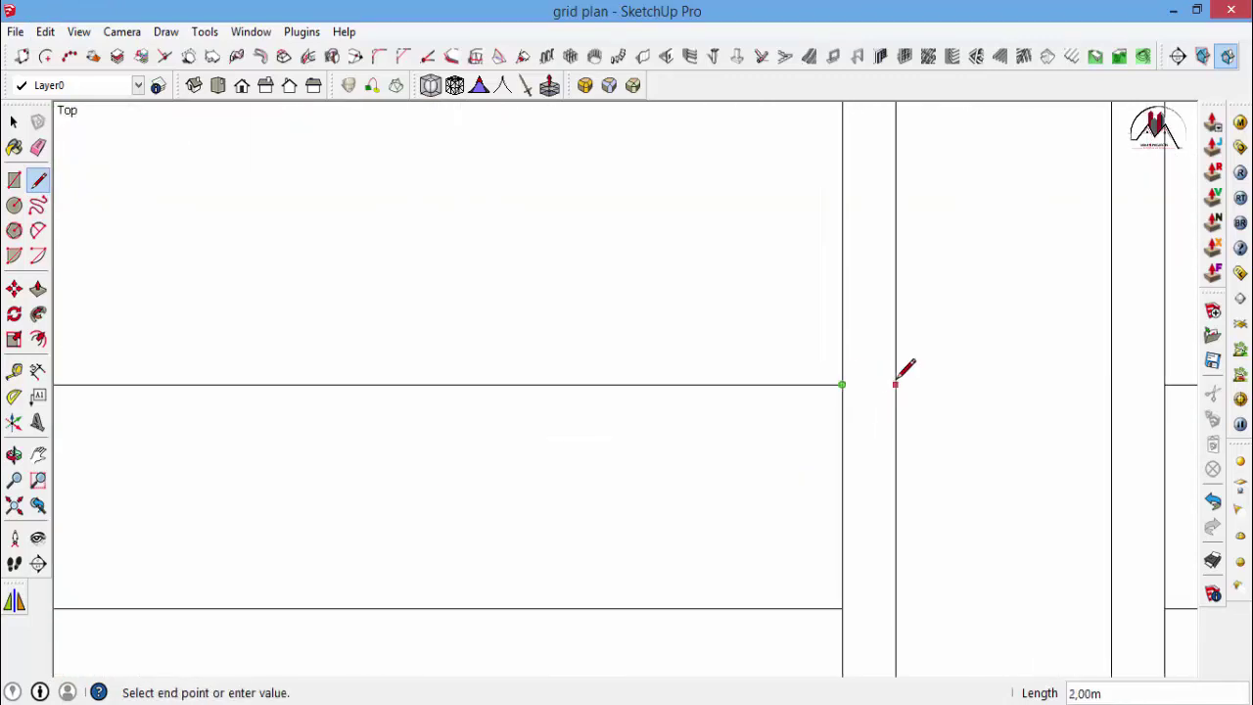
scroll(895, 606, "down", 3)
scroll(642, 509, "up", 2)
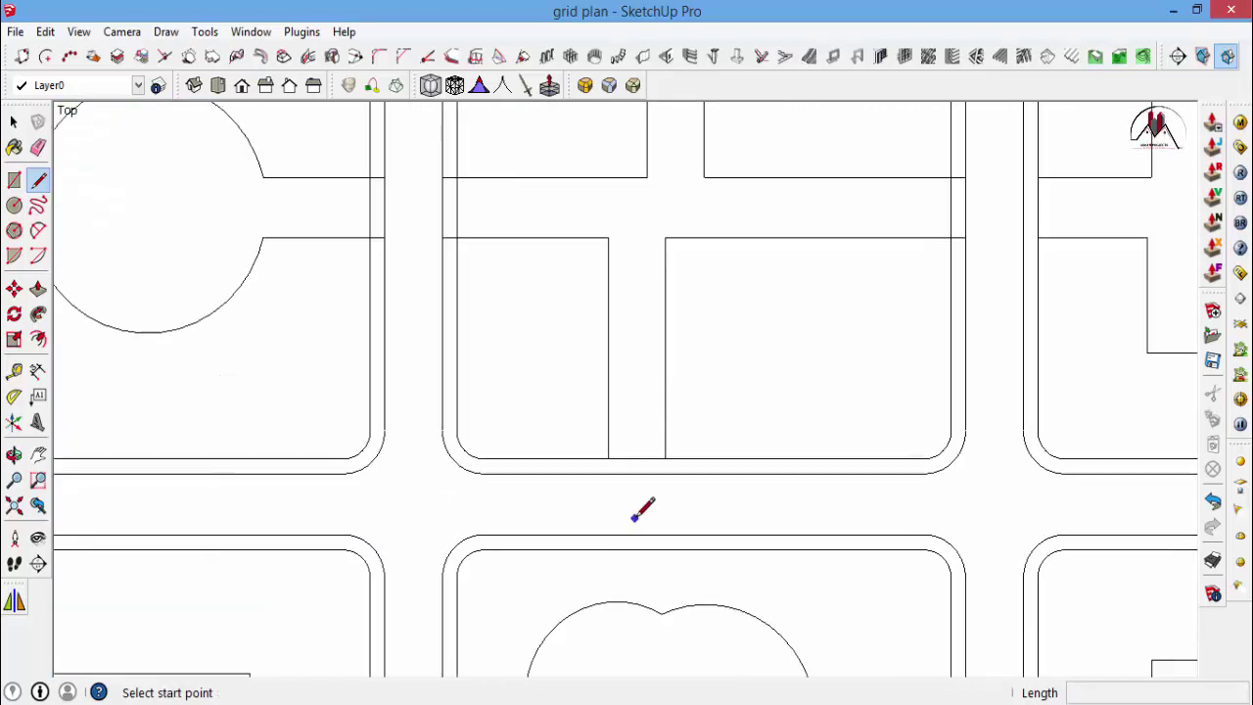
scroll(701, 382, "up", 2)
left_click(577, 426)
scroll(586, 419, "down", 3)
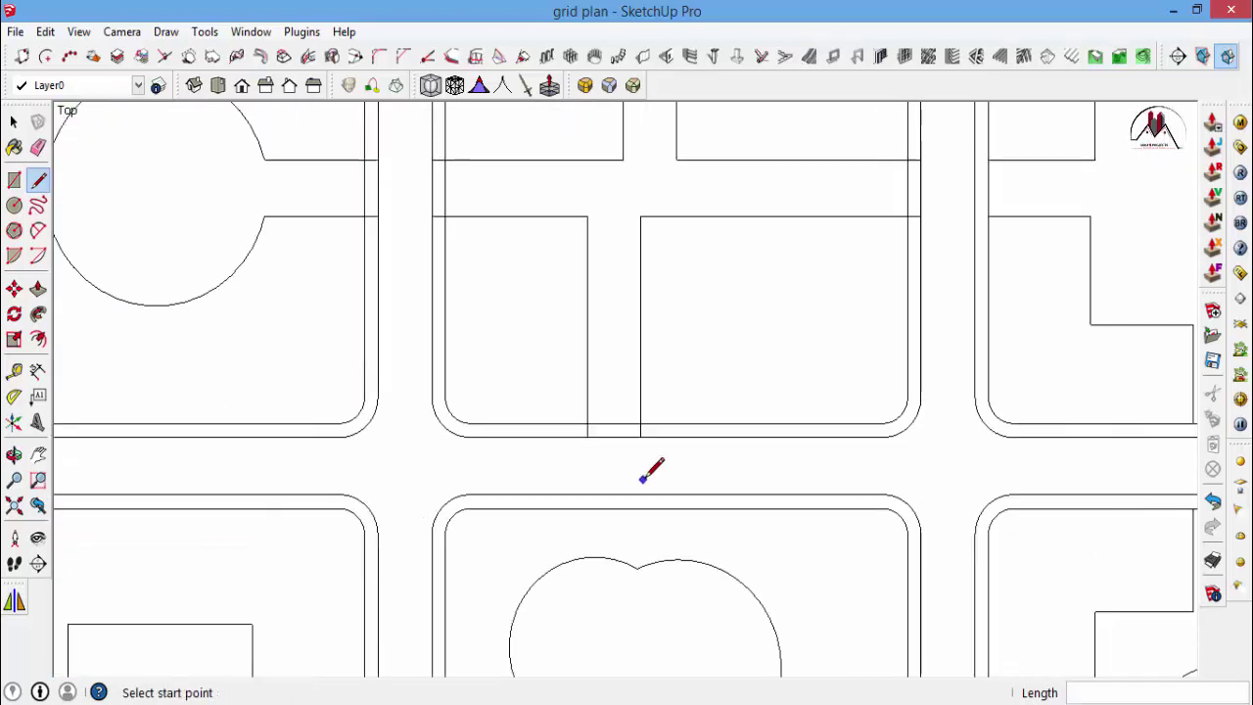
scroll(649, 467, "down", 2)
left_click(1211, 360)
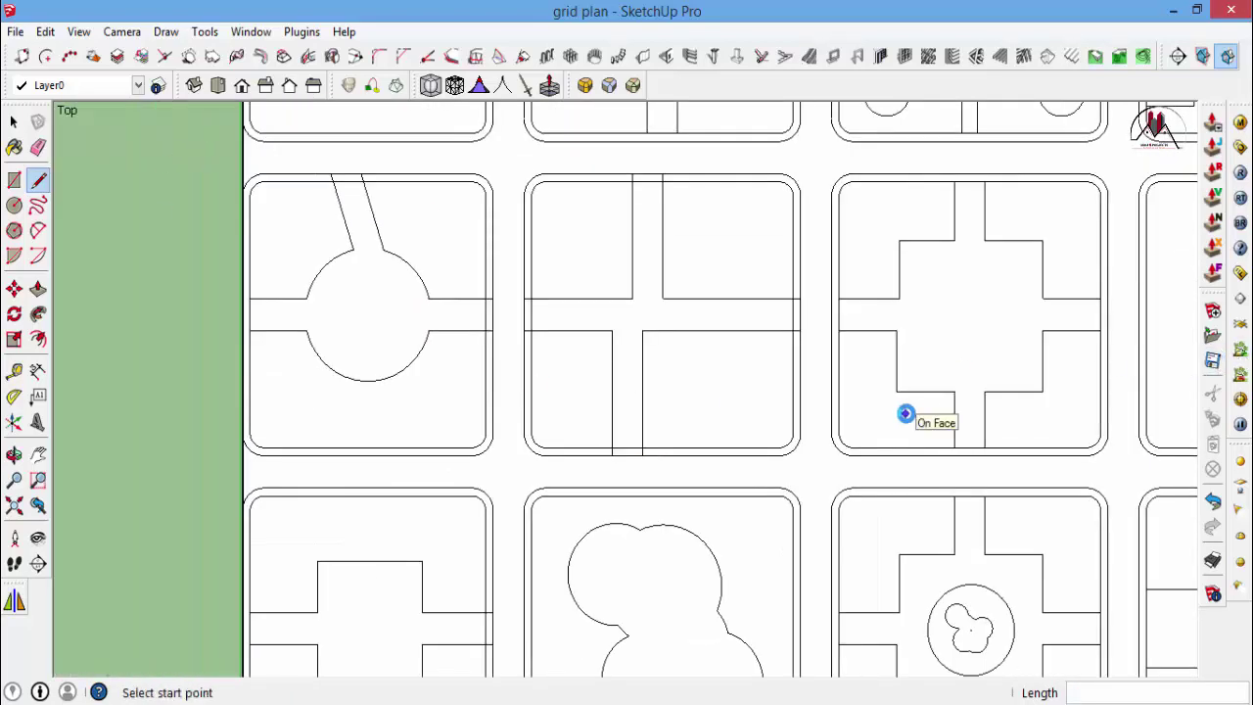
scroll(830, 449, "down", 3)
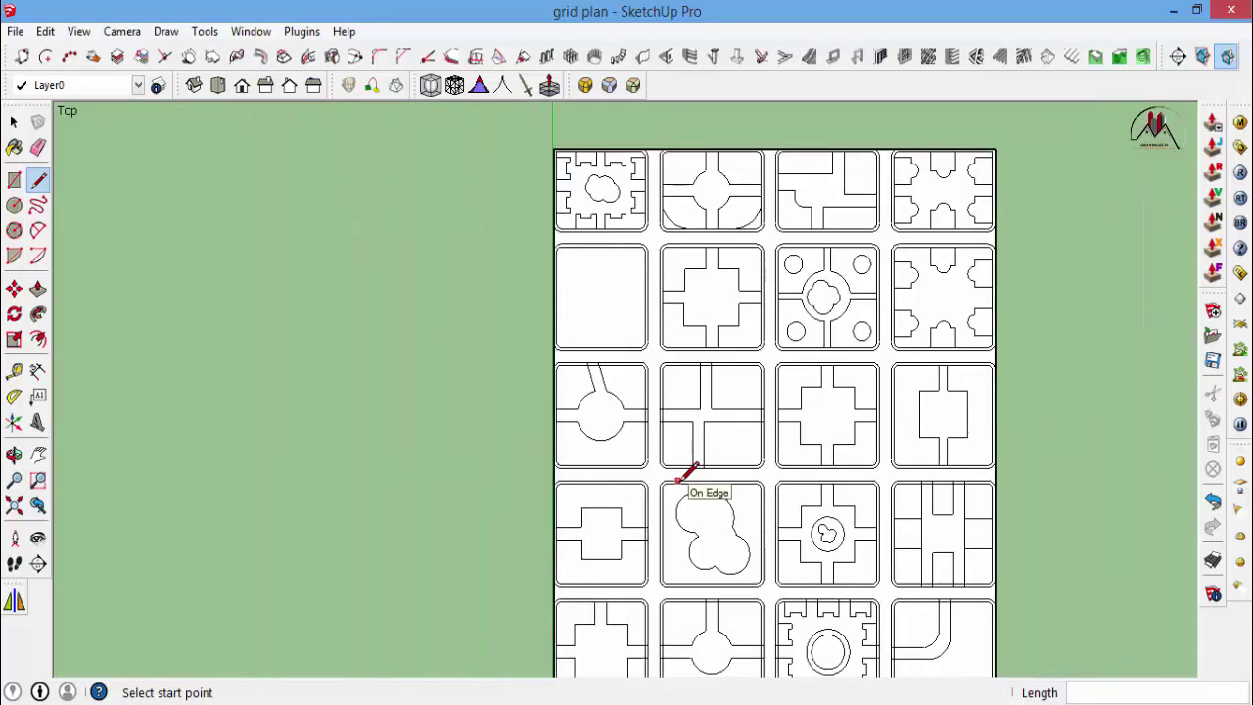
scroll(714, 293, "up", 2)
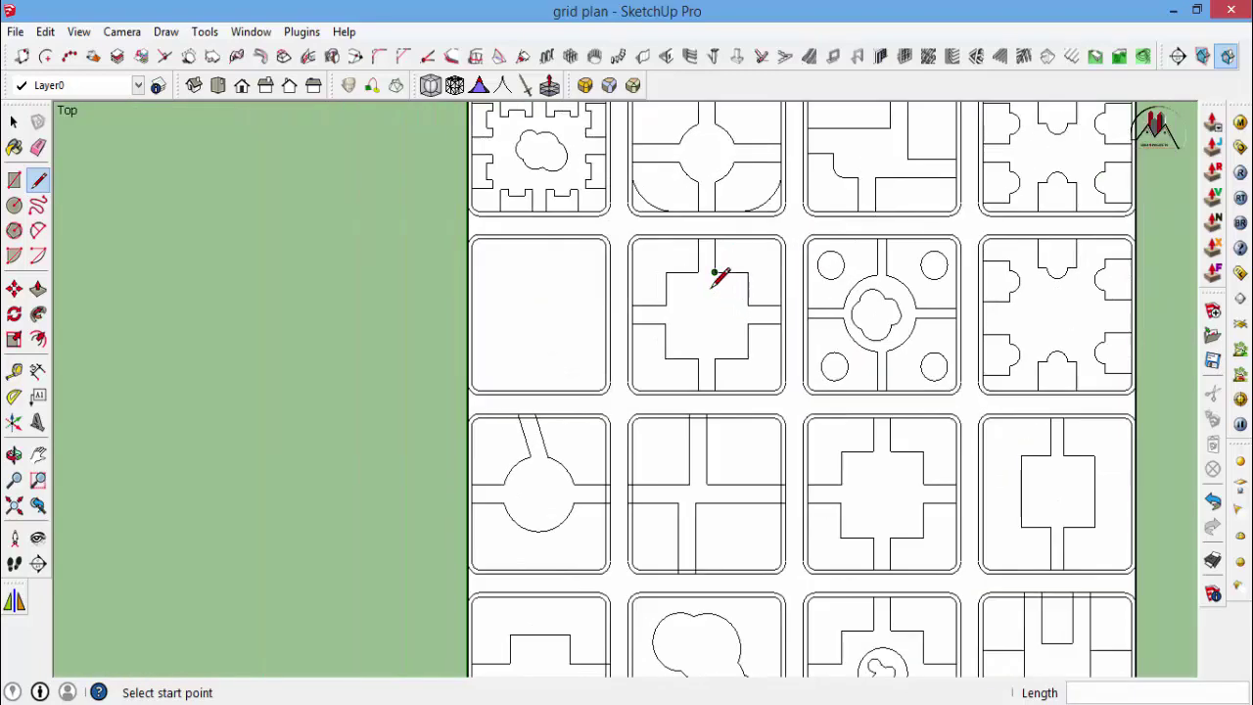
scroll(718, 276, "up", 3)
Draw a new circle in the cross-shaped block and select it.
left_click(14, 205)
left_click(700, 356)
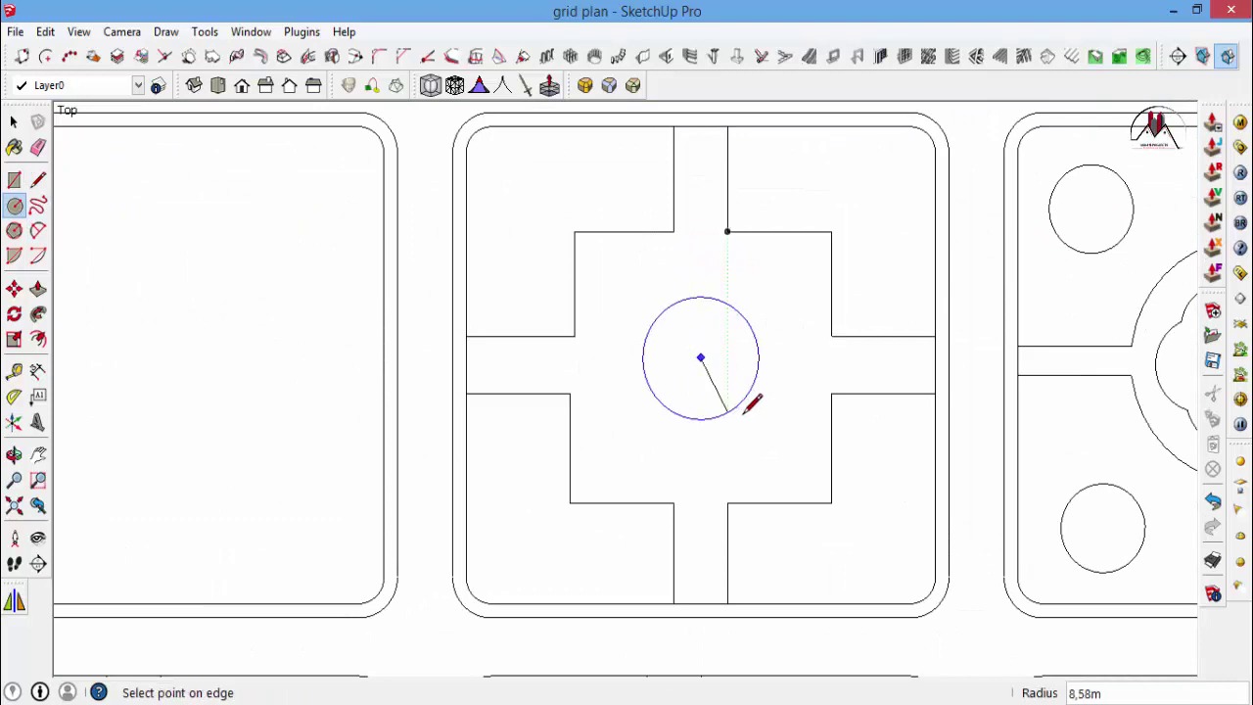
left_click(756, 420)
key("space")
left_click(761, 427)
Copy the circle to the centre of the other cross-shaped block.
key("m")
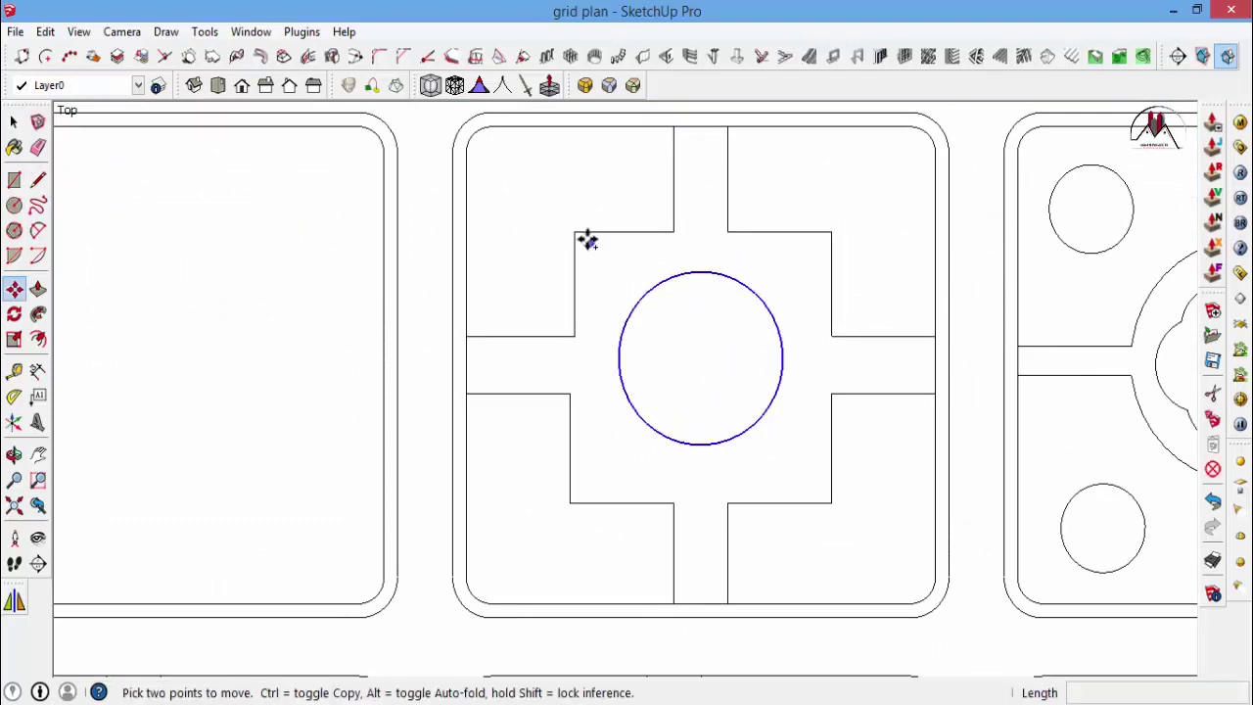
left_click(574, 232)
key("ctrl")
scroll(598, 213, "down", 2)
scroll(774, 414, "down", 1)
scroll(790, 406, "up", 2)
scroll(791, 406, "down", 3)
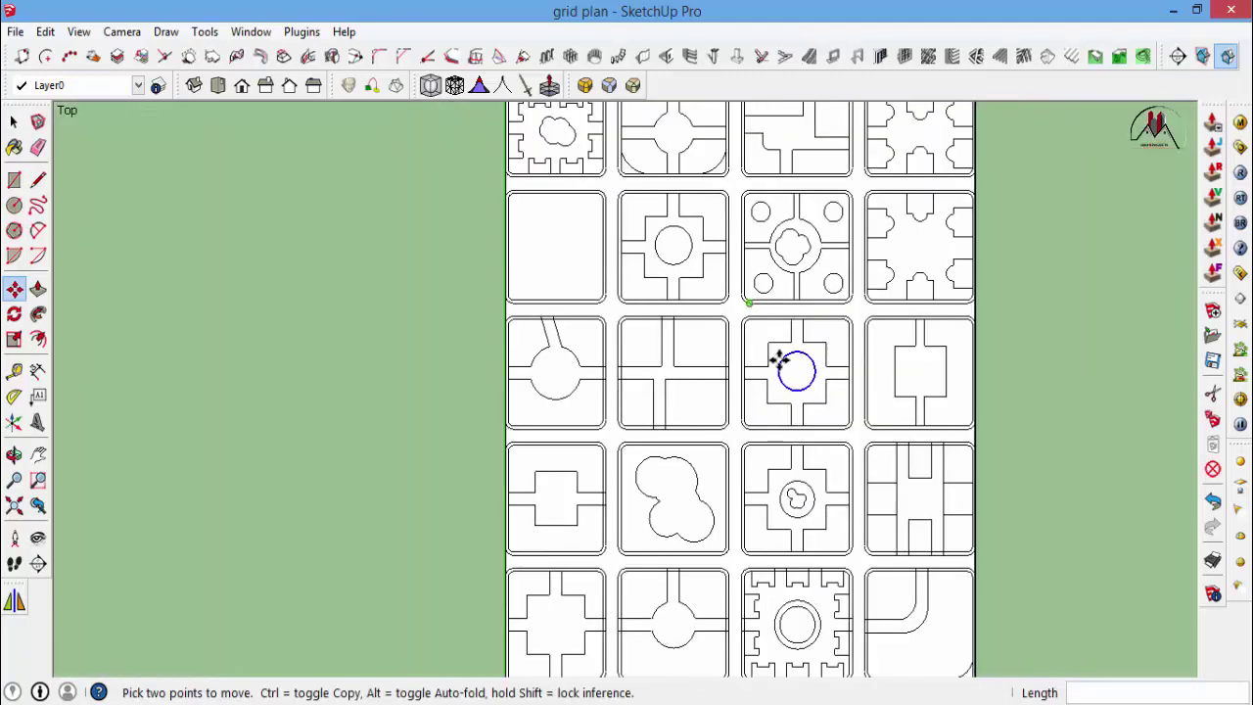
scroll(792, 363, "up", 1)
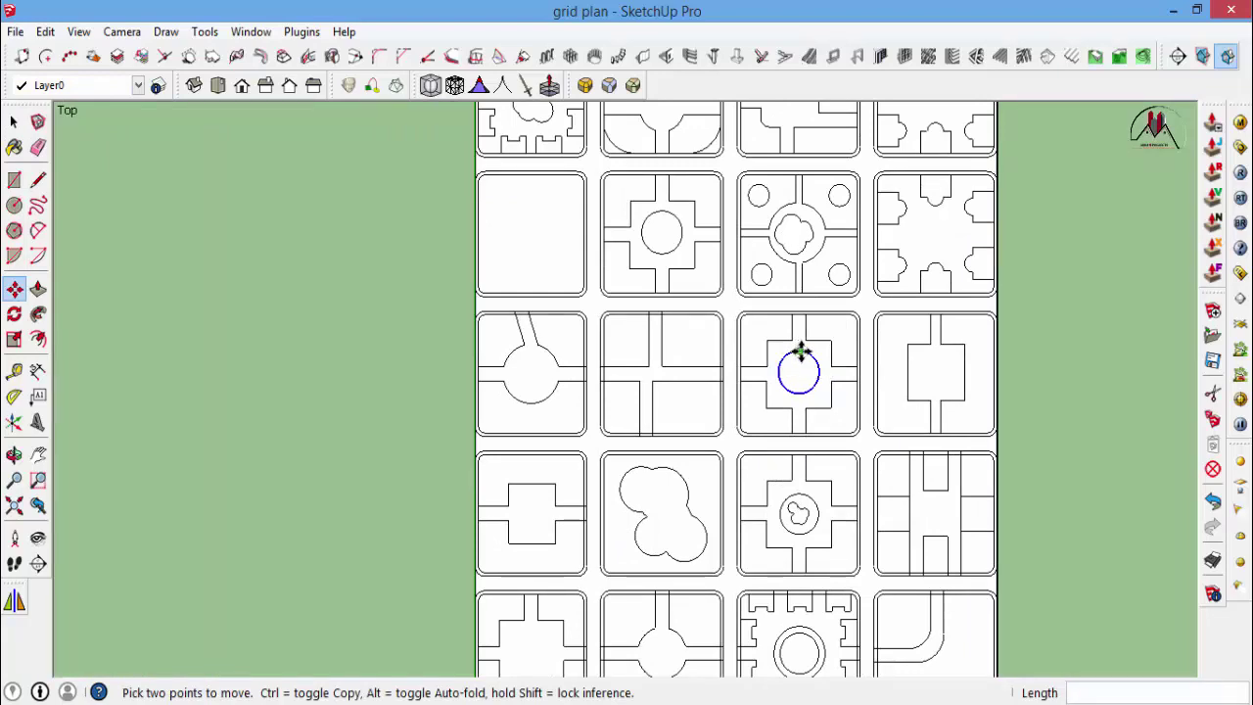
scroll(788, 361, "up", 2)
scroll(777, 367, "down", 3)
left_click(781, 382)
key("space")
scroll(599, 252, "up", 1)
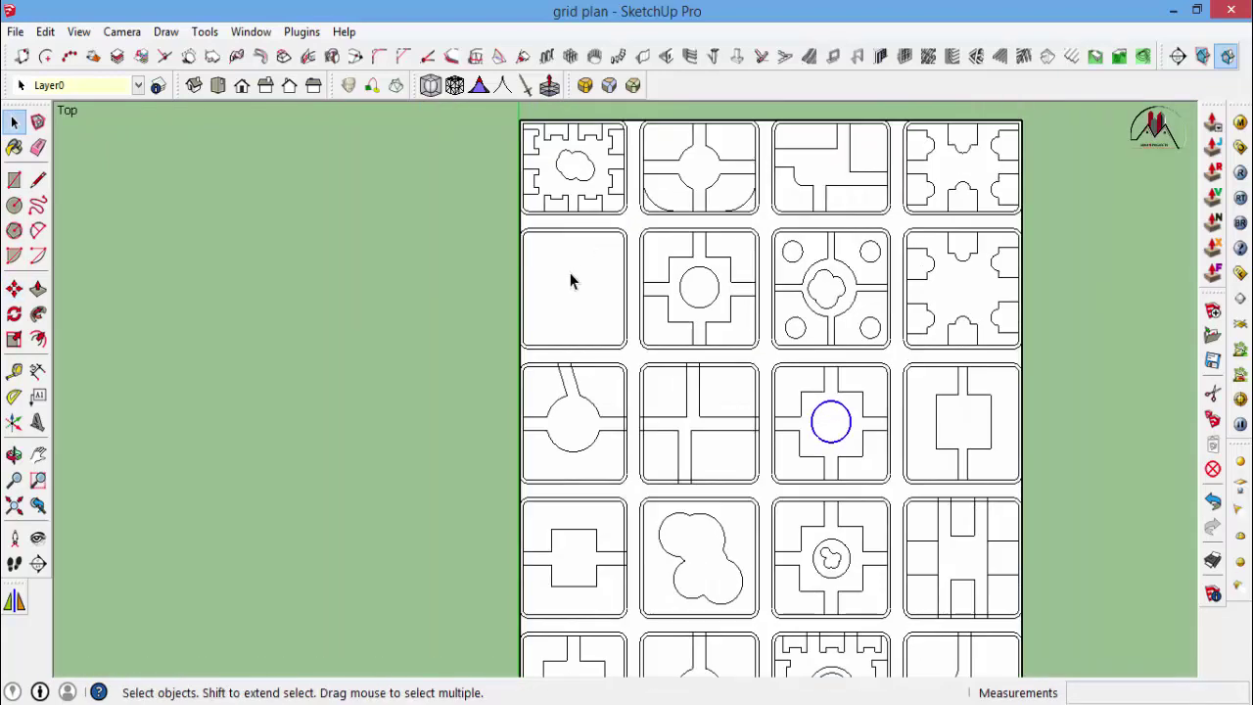
scroll(558, 274, "up", 2)
Divide the empty block's top and right edges each into three equal parts.
scroll(597, 225, "up", 2)
left_click(610, 195)
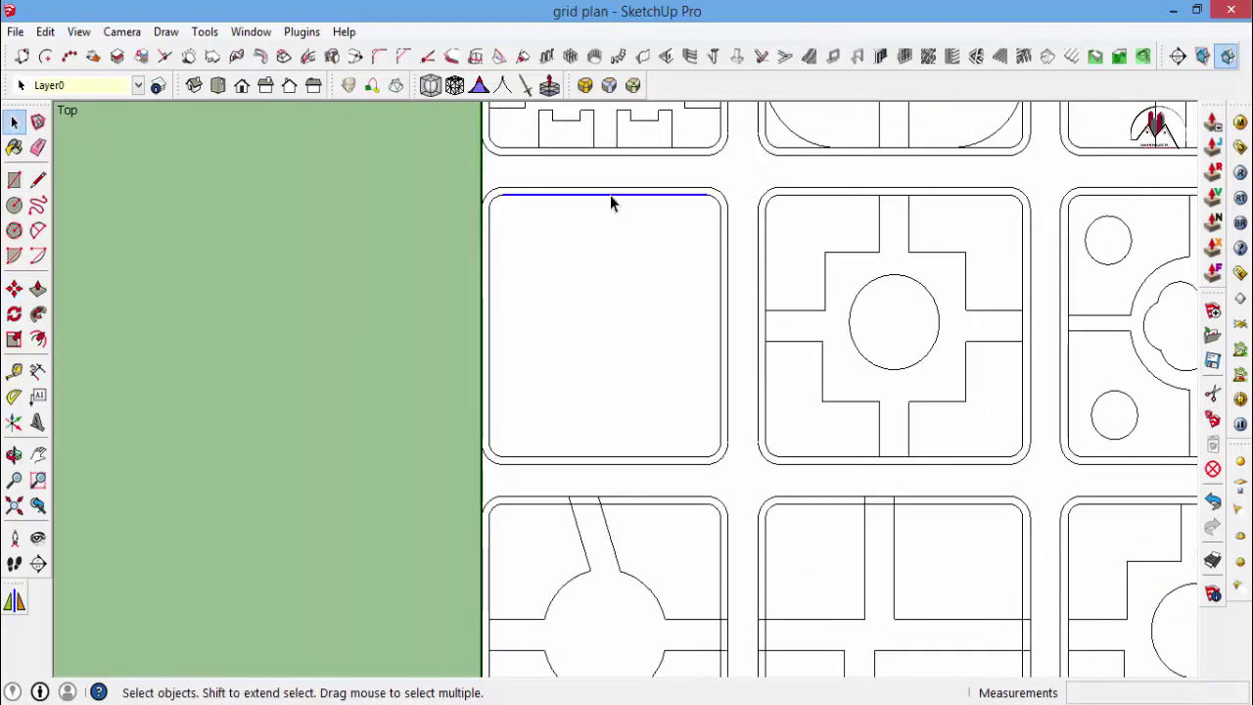
left_click(66, 57)
left_click(151, 499)
key("space")
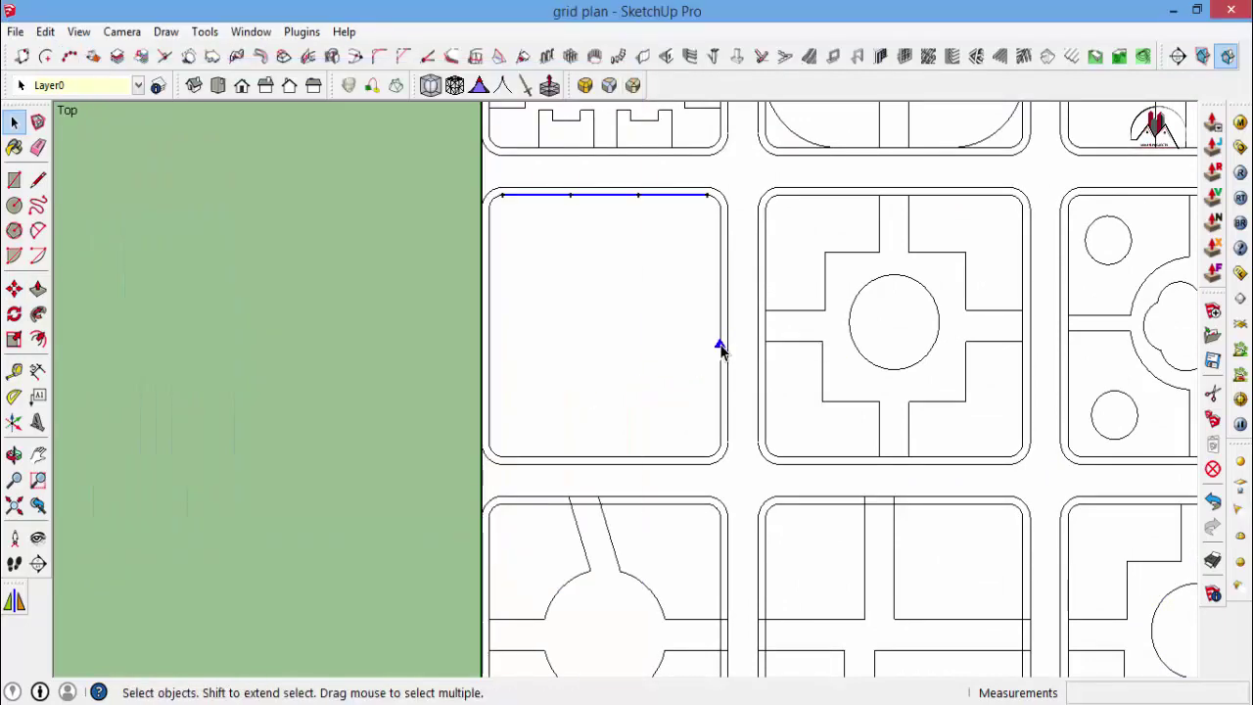
left_click(69, 56)
left_click(153, 495)
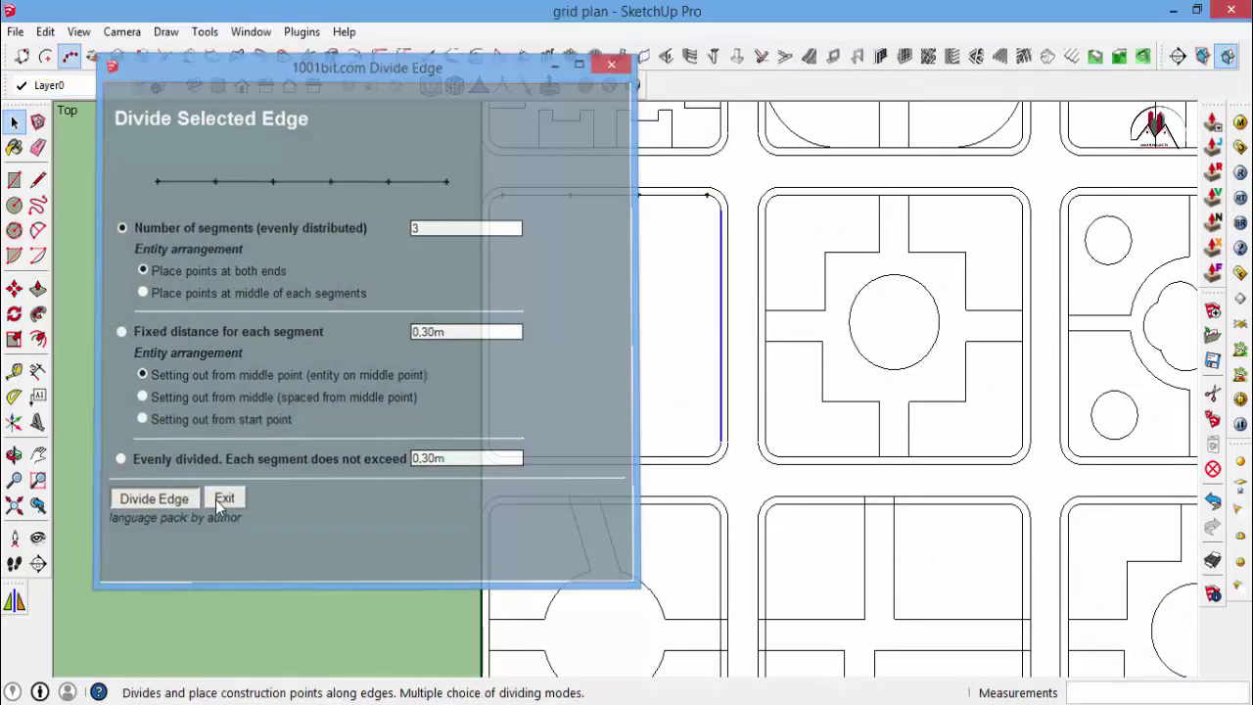
Draw two vertical and two horizontal grid lines through the edge division points.
key("l")
scroll(587, 204, "up", 2)
left_click(666, 189)
left_click(666, 584)
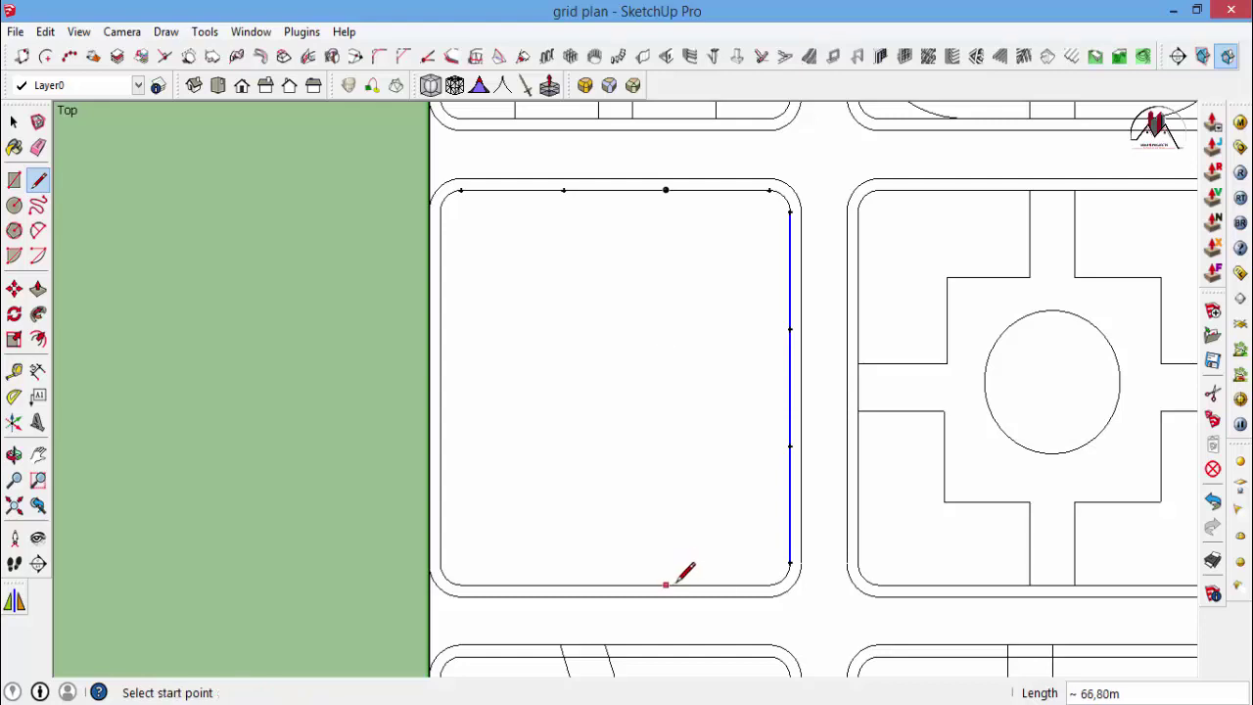
left_click(562, 584)
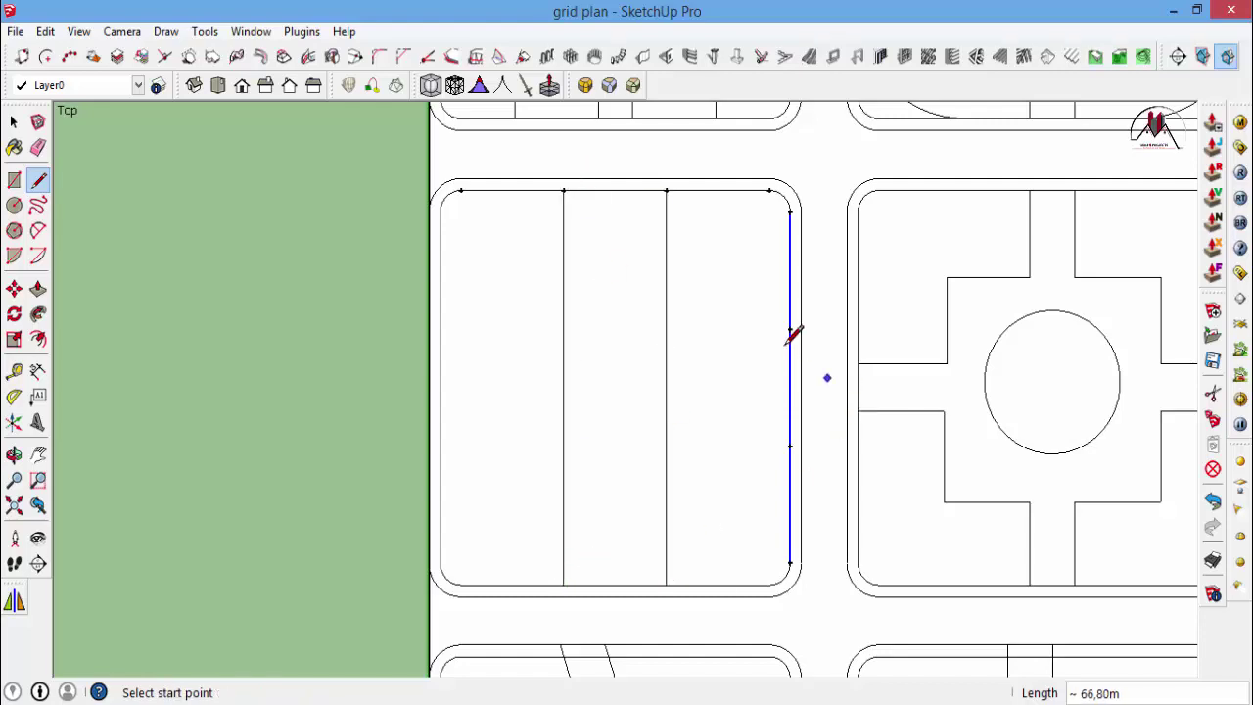
left_click(791, 330)
left_click(440, 330)
left_click(791, 446)
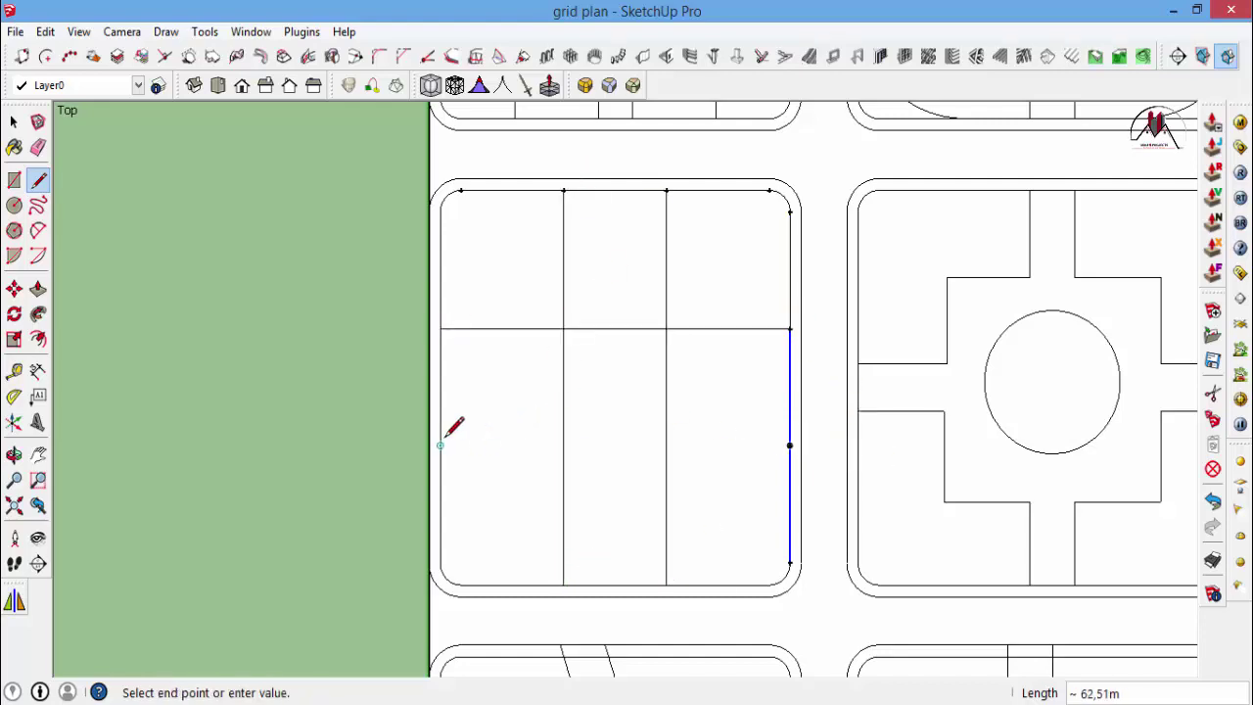
left_click(441, 445)
Add Tape Measure guides offset 5 m and 3 m from the dividing lines.
key("t")
scroll(671, 274, "up", 1)
scroll(705, 303, "up", 1)
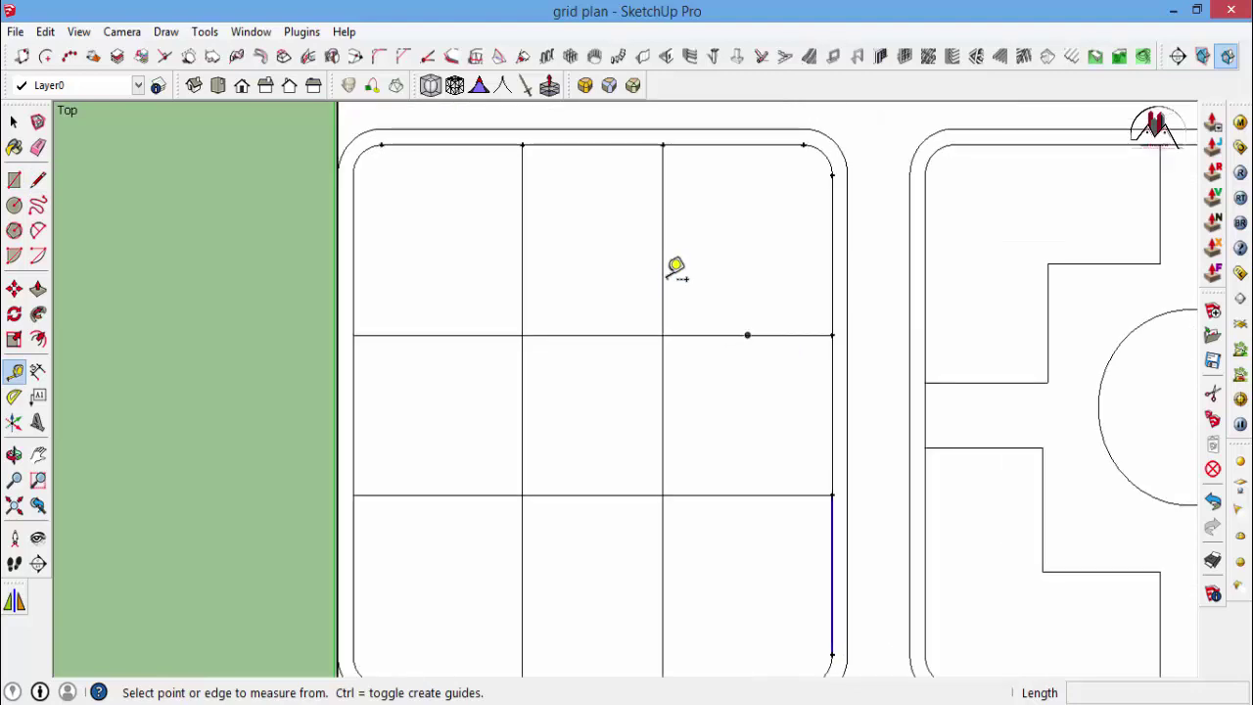
scroll(671, 275, "up", 1)
left_click(665, 243)
type("5")
key("Return")
left_click(712, 243)
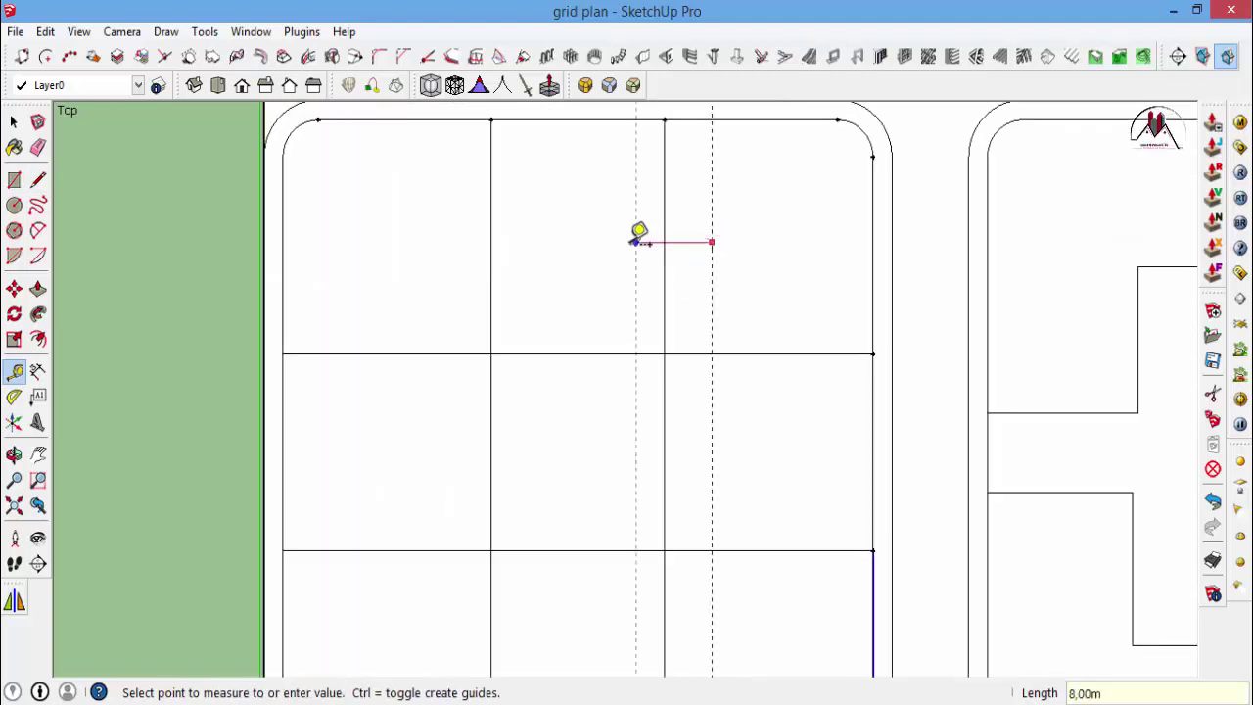
key("Return")
left_click(491, 237)
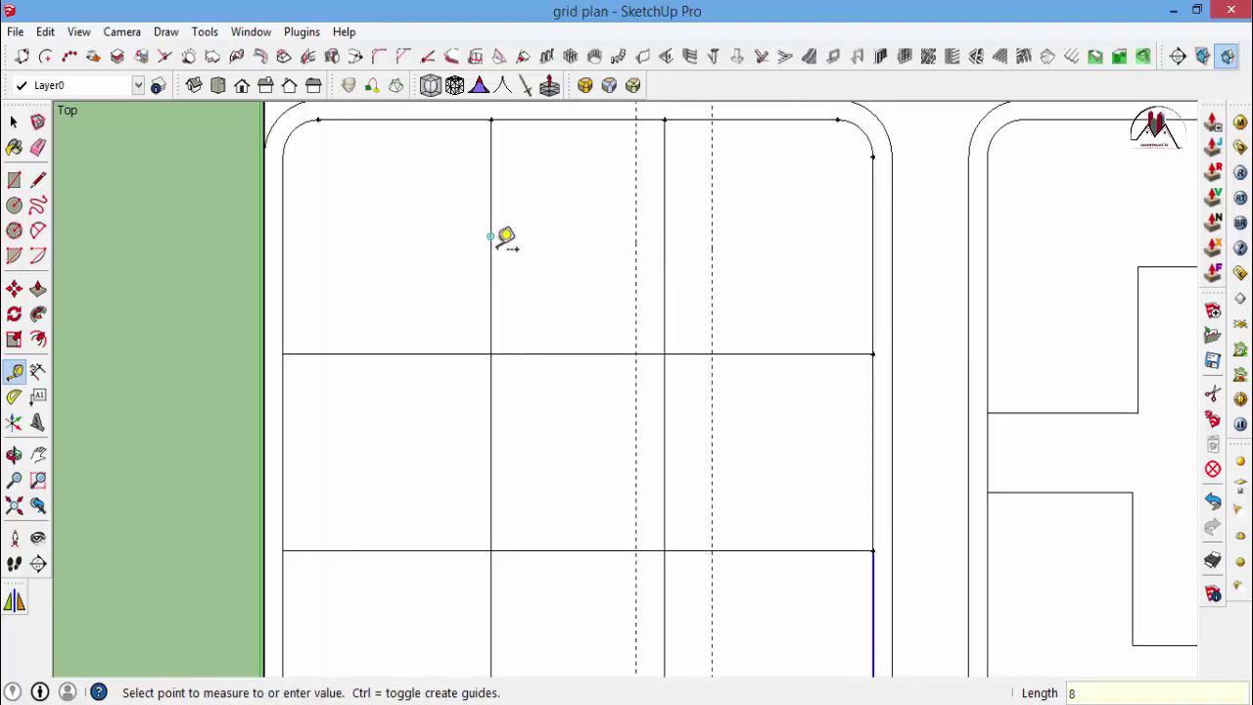
key("Escape")
left_click(490, 234)
type("3")
key("Return")
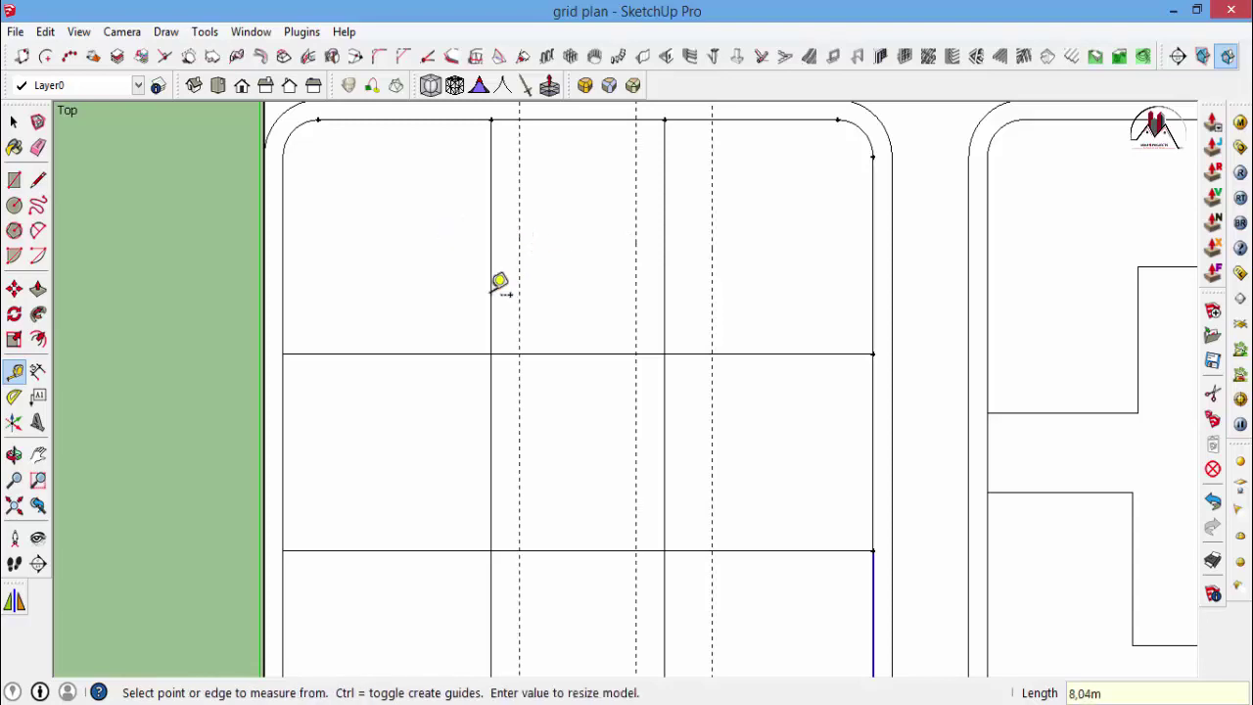
left_click(500, 284)
key("Return")
Draw two full-height vertical lines along the new guides.
key("l")
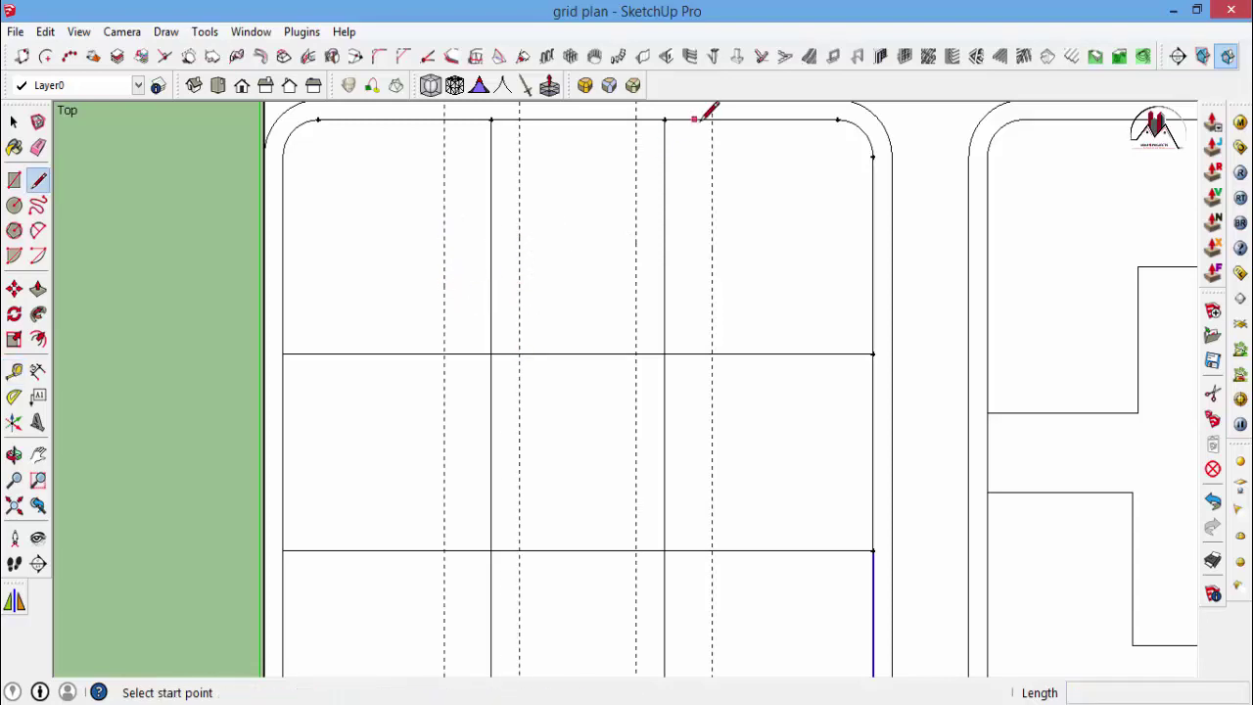
left_click(712, 118)
scroll(716, 114, "down", 2)
scroll(717, 114, "down", 2)
left_click(712, 397)
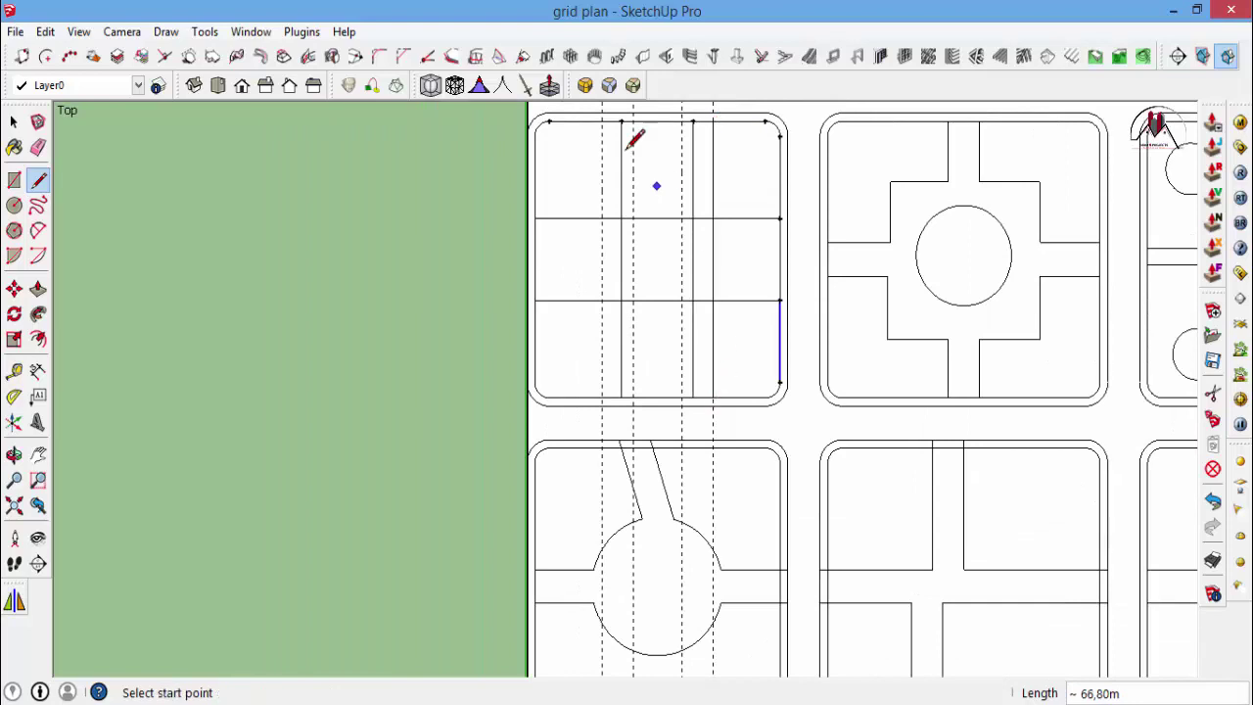
scroll(601, 120, "up", 2)
left_click(599, 119)
left_click(600, 561)
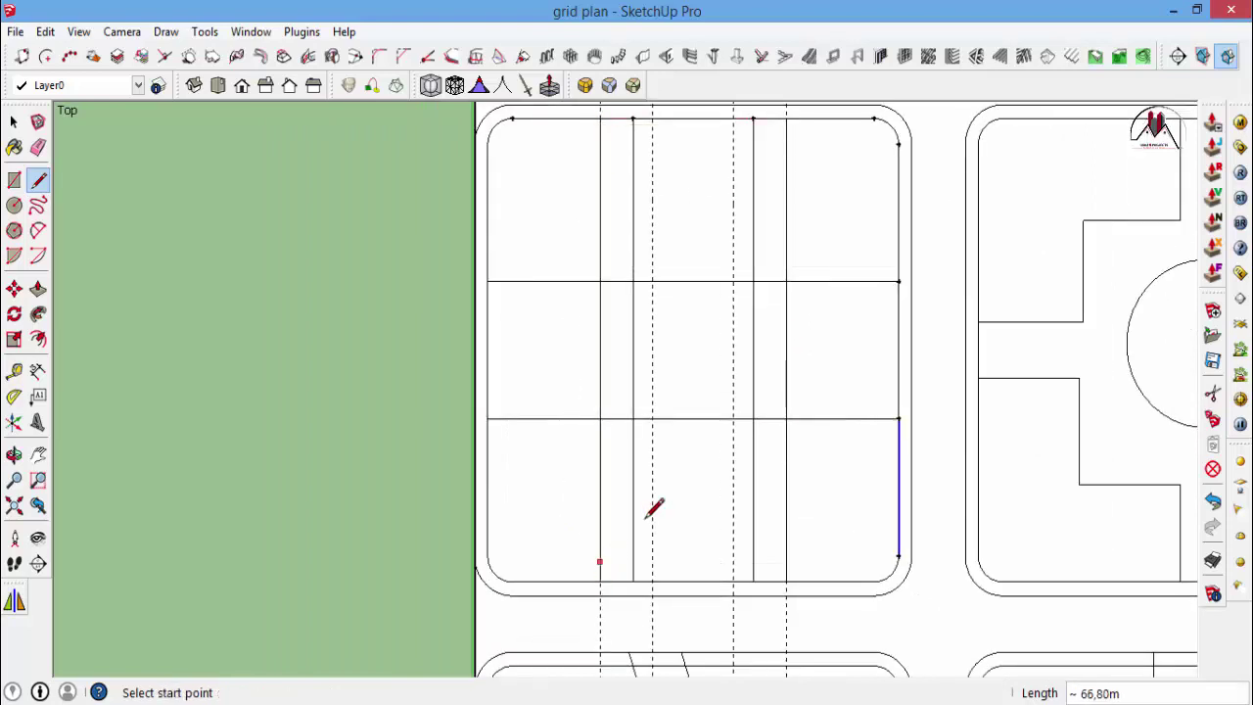
scroll(713, 145, "up", 2)
scroll(637, 358, "down", 2)
scroll(679, 204, "down", 1)
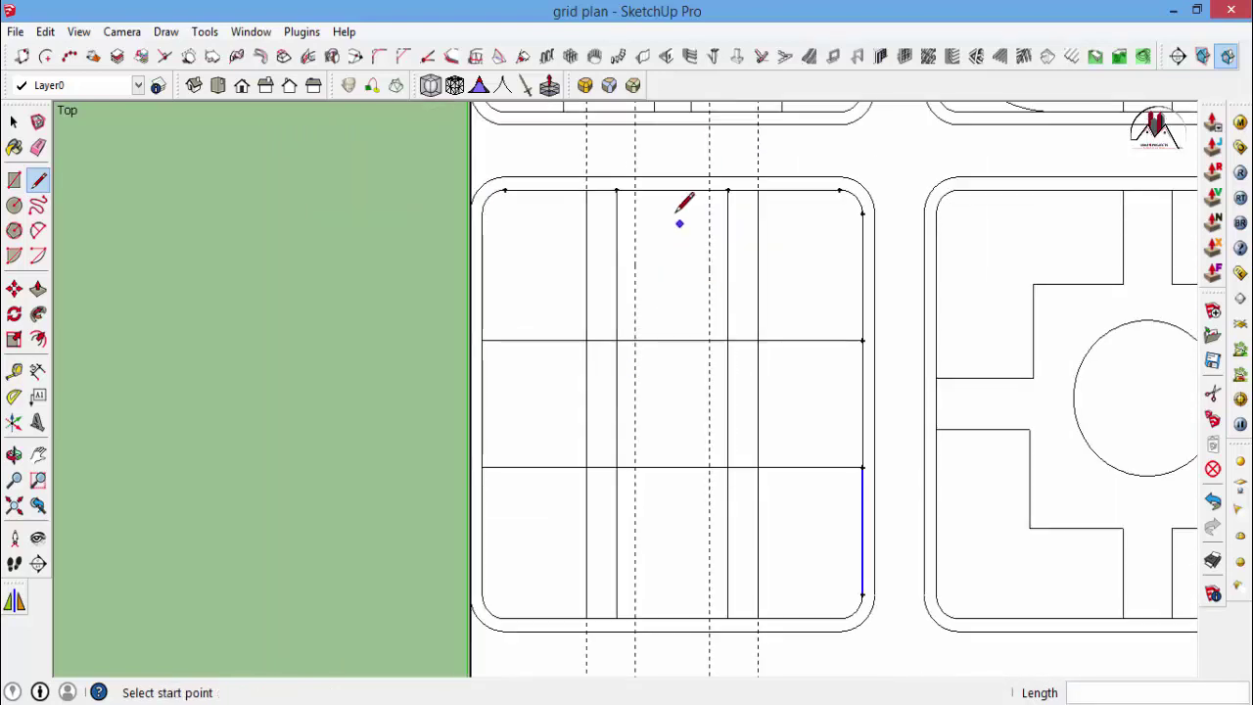
scroll(665, 199, "up", 2)
scroll(664, 200, "up", 1)
Draw short lines from the top and bottom edges to the horizontal grid lines.
left_click(623, 186)
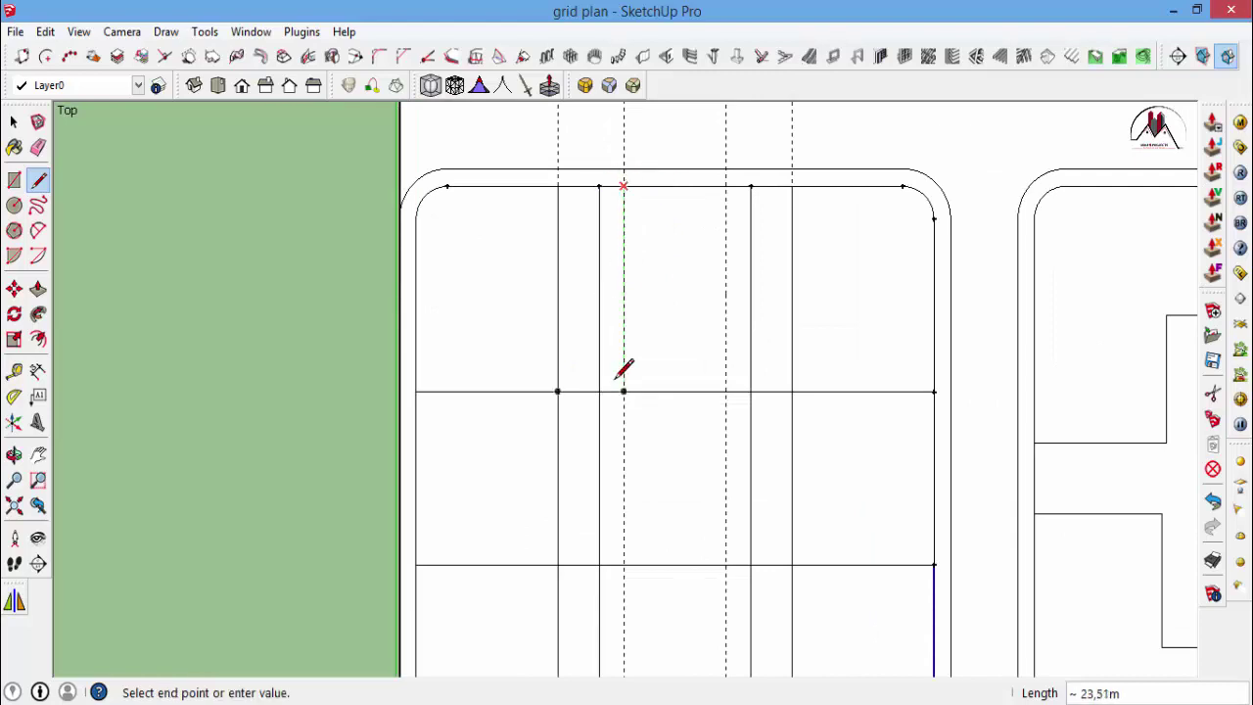
left_click(623, 391)
left_click(725, 186)
left_click(725, 391)
scroll(685, 191, "down", 2)
scroll(685, 567, "up", 2)
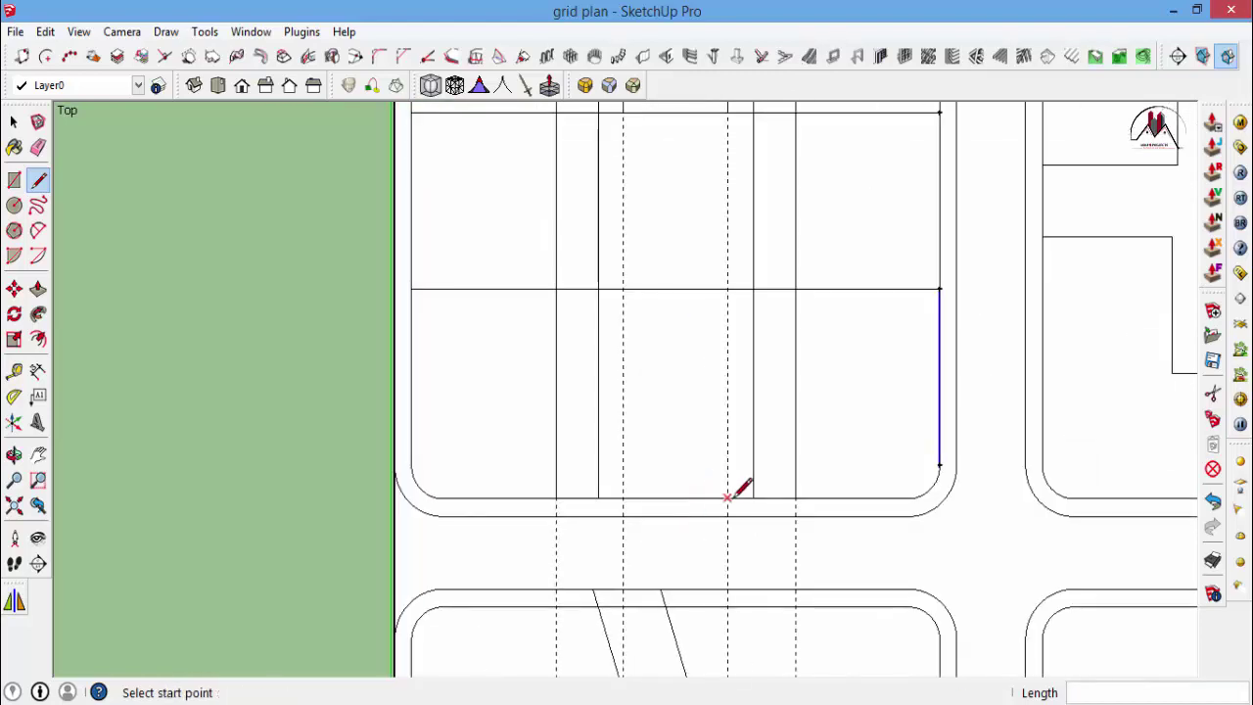
left_click(727, 497)
left_click(727, 289)
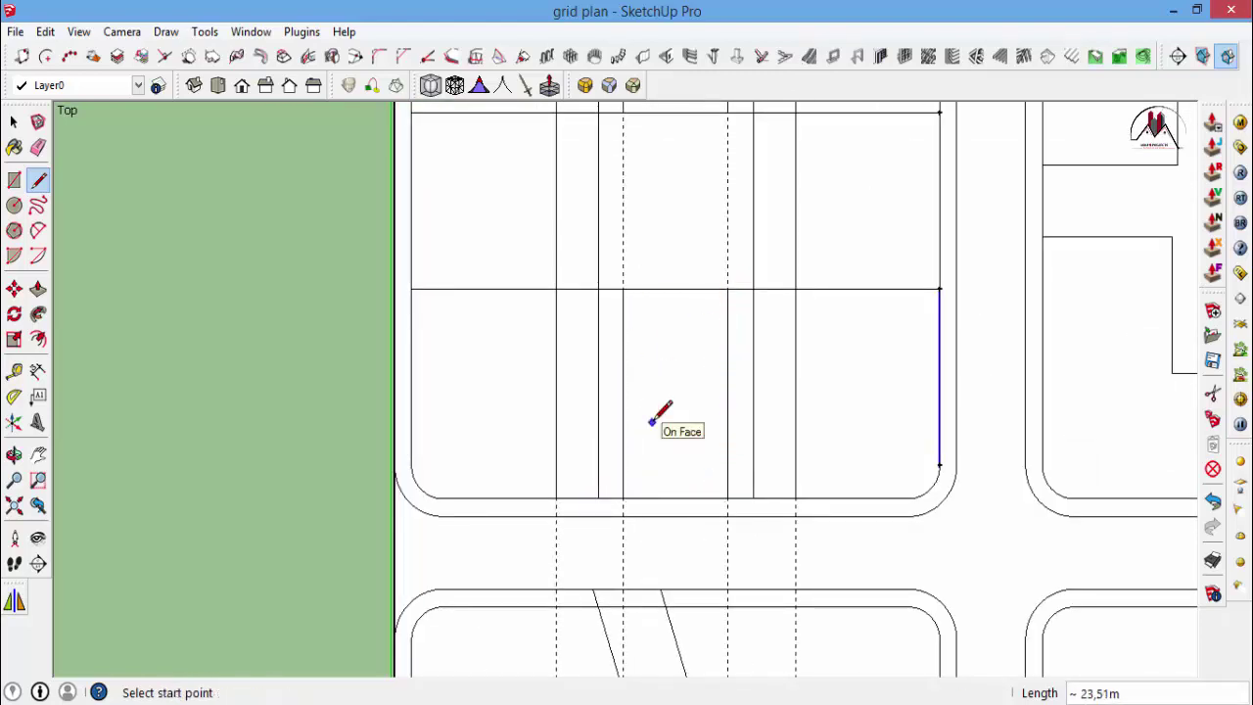
Erase the lines inside the central strip to open the H-shaped space.
key("e")
left_click_drag(587, 290, 607, 293)
scroll(615, 252, "down", 2)
scroll(617, 218, "up", 1)
left_click(628, 293)
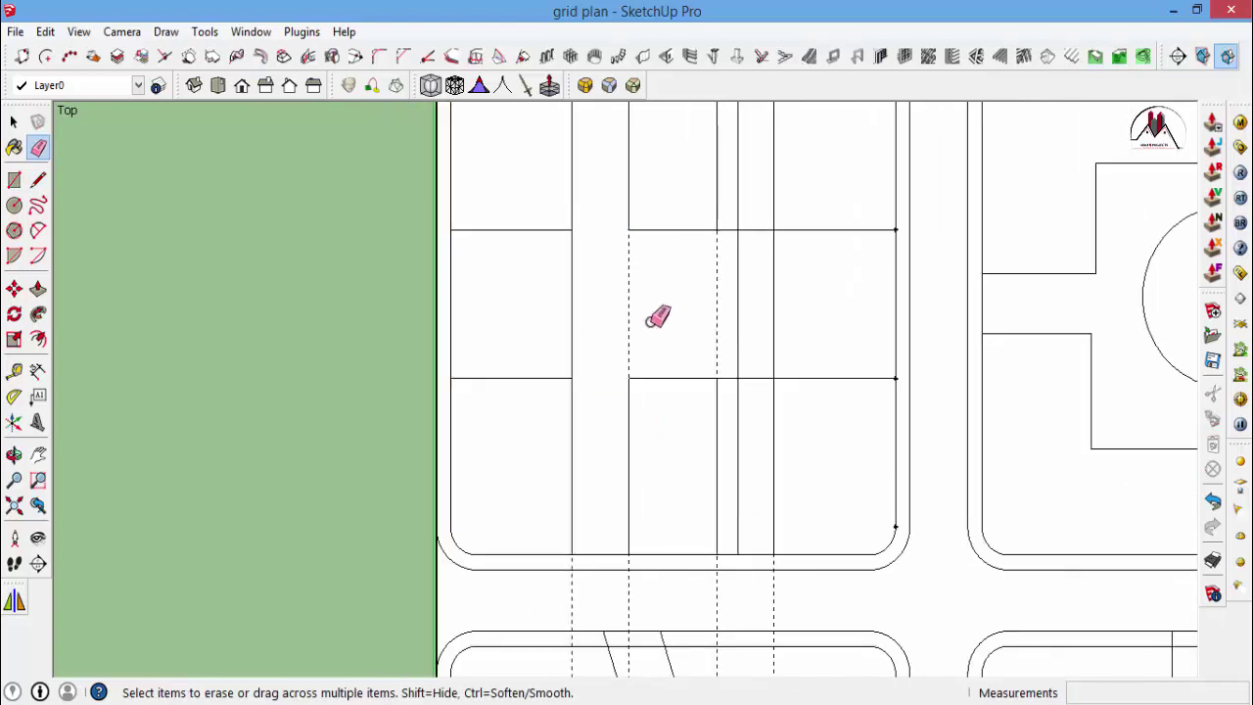
left_click_drag(748, 255, 733, 394)
scroll(665, 397, "up", 1)
key("space")
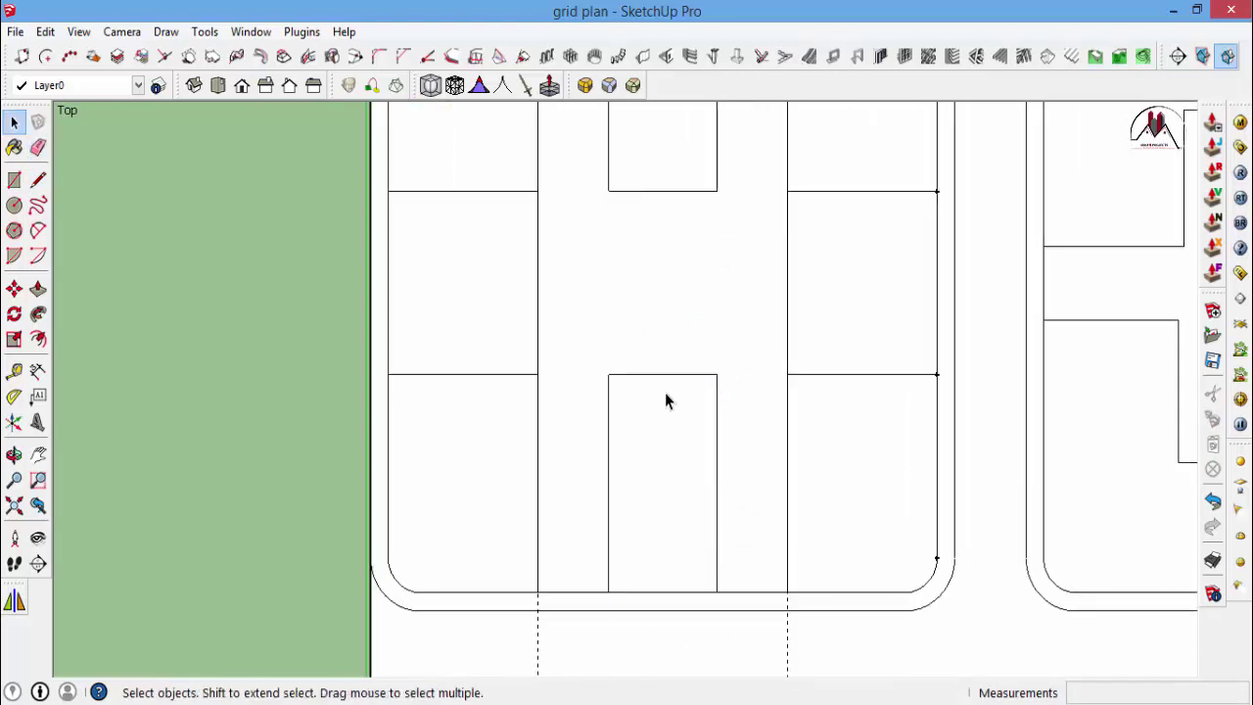
Move a footprint edge upward to its new position.
key("m")
left_click(661, 375)
scroll(659, 424, "down", 2)
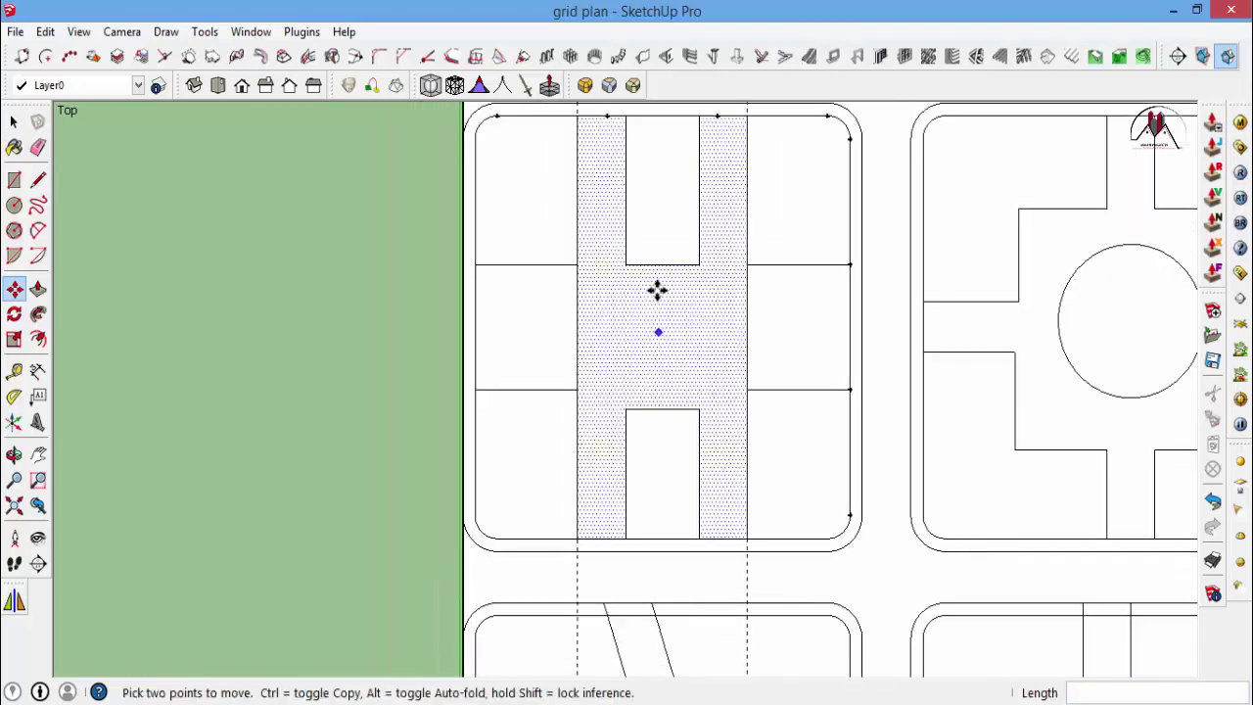
left_click(666, 231)
scroll(685, 411, "down", 1)
key("space")
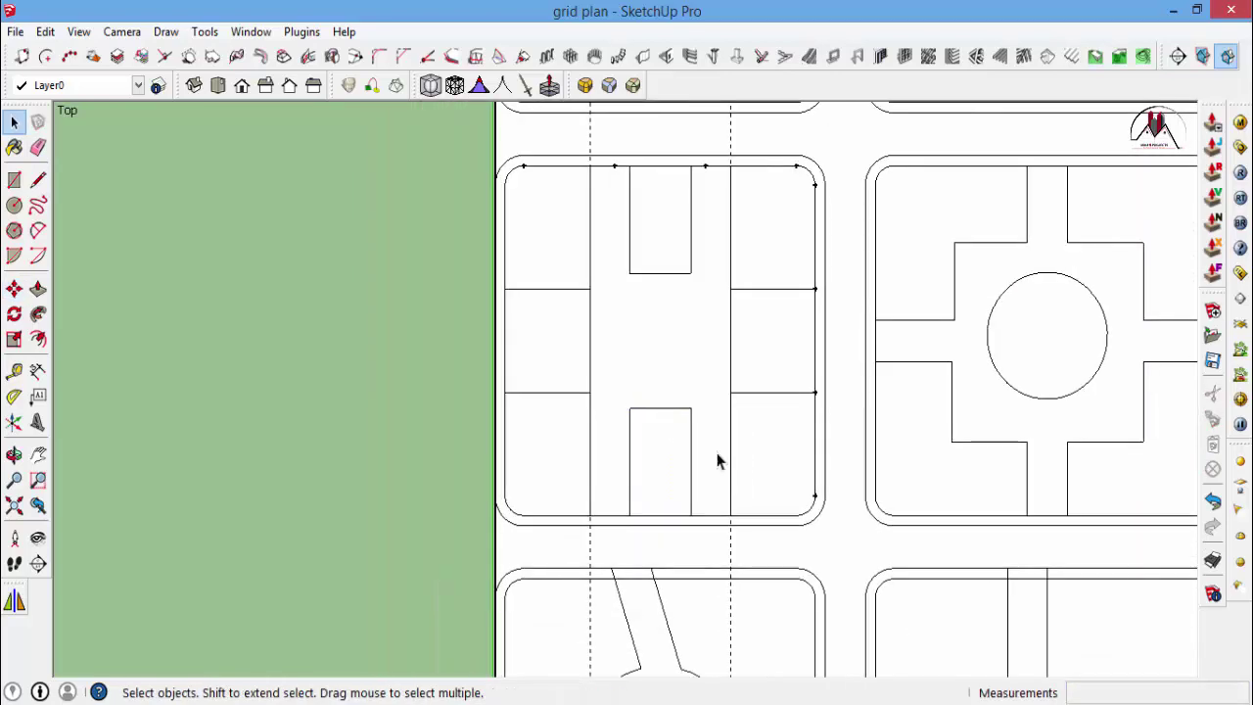
Delete all construction guides via Edit > Delete Guides.
left_click(46, 31)
left_click(98, 208)
key("l")
scroll(704, 532, "up", 5)
Join two path edges in the first block to the street edge with short connectors.
left_click(762, 494)
left_click(650, 525)
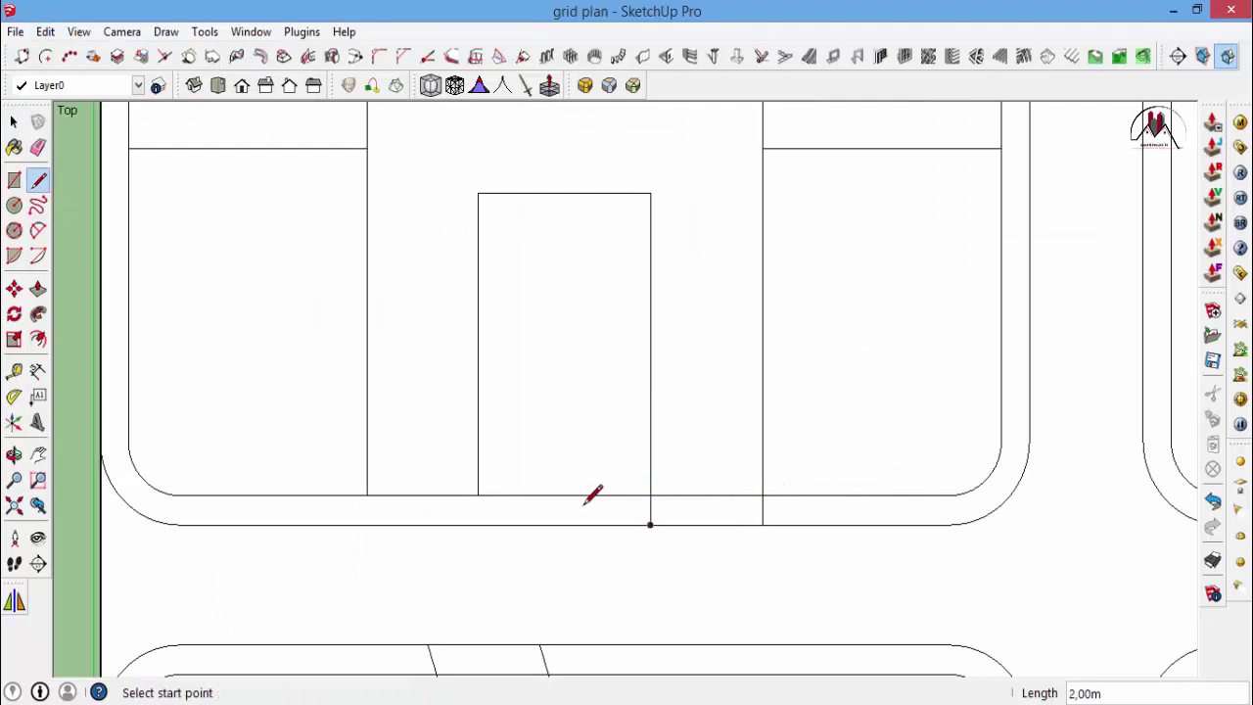
left_click(367, 494)
left_click(367, 525)
In the next block, extend both footprint edges 2 m to the outer street edge.
scroll(565, 279, "down", 5)
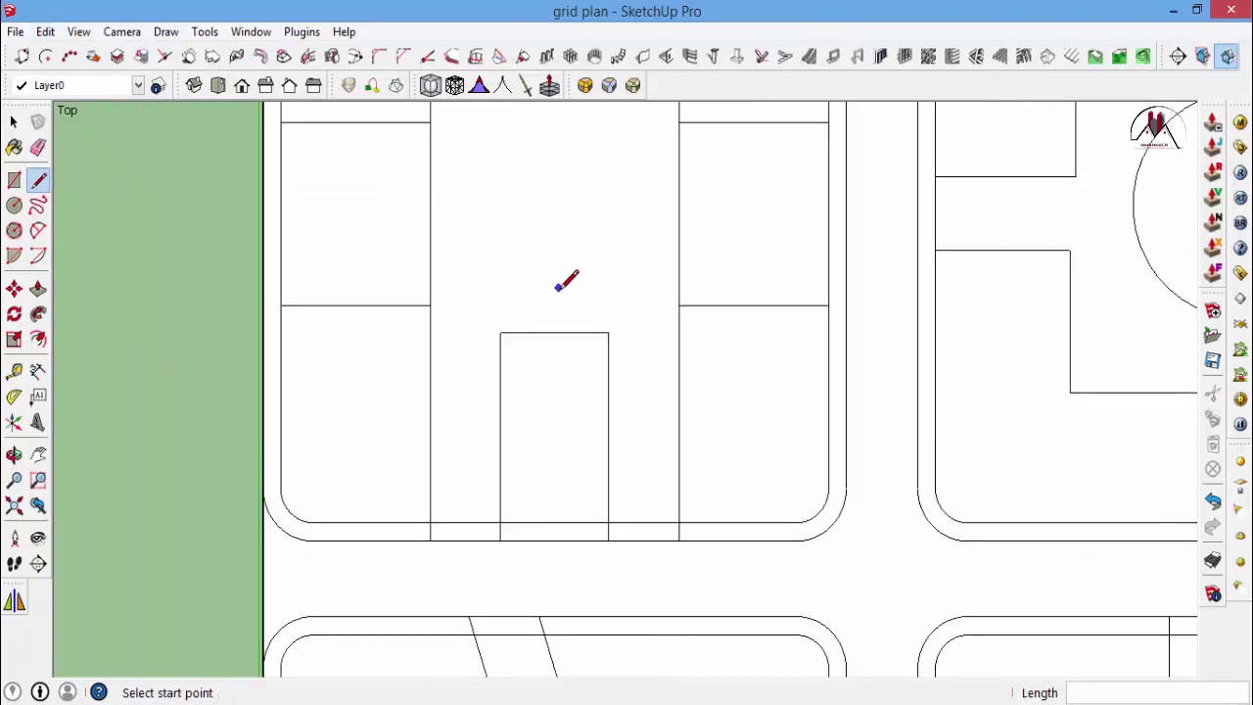
middle_click_drag(564, 280, 559, 131, "shift")
scroll(636, 237, "up", 5)
left_click(634, 241)
left_click(635, 213)
left_click(474, 214)
left_click(474, 241)
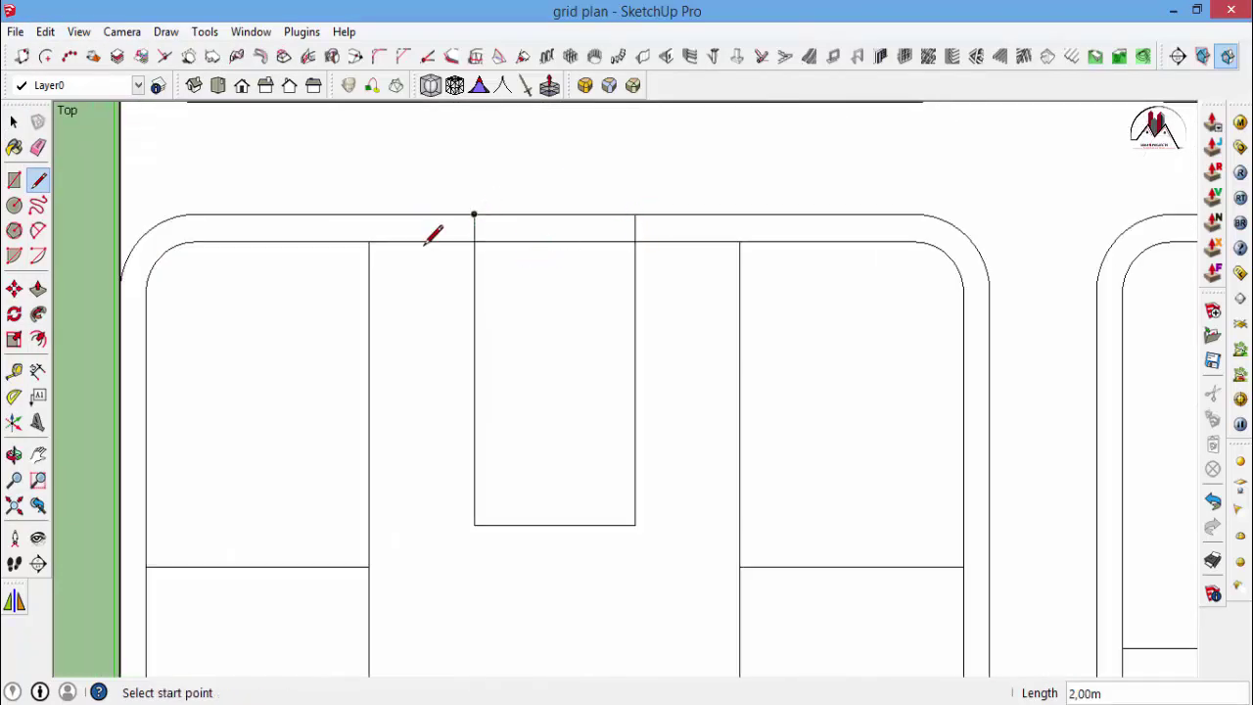
left_click(368, 213)
Draw connectors linking two more path edges to the adjoining street edges.
scroll(540, 409, "down", 5)
scroll(861, 308, "up", 3)
scroll(823, 448, "up", 2)
left_click(814, 457)
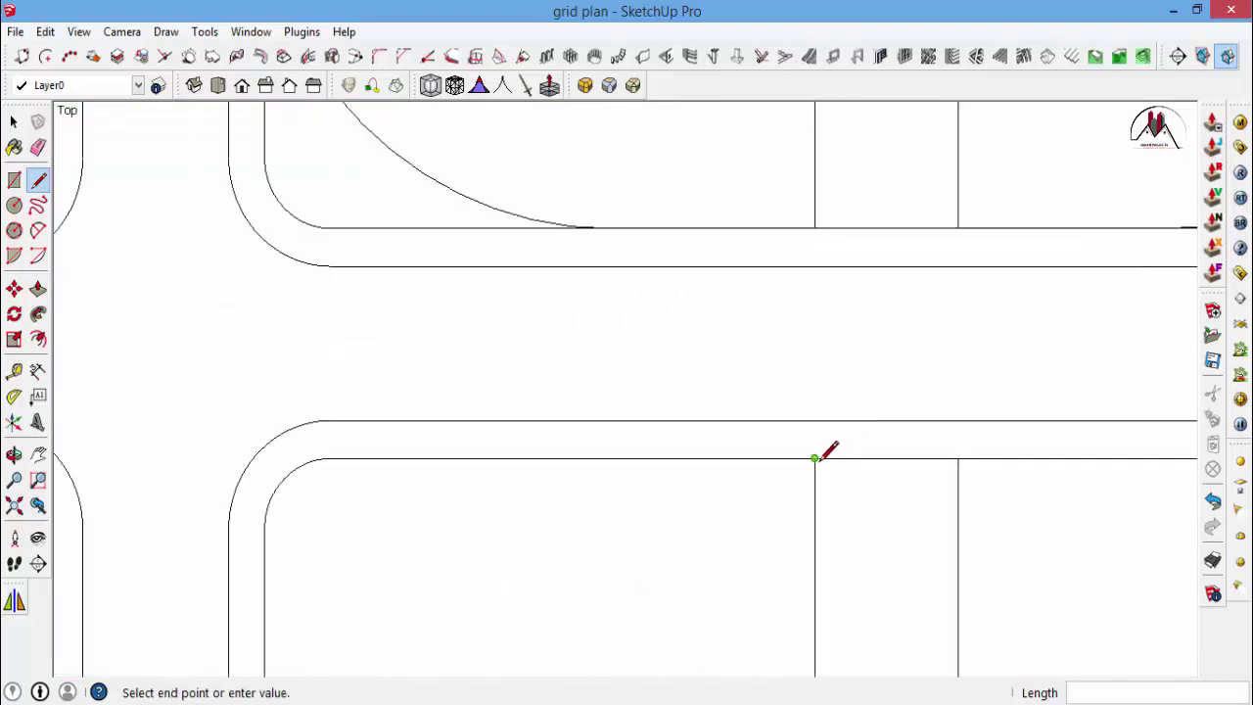
left_click(814, 421)
left_click(957, 421)
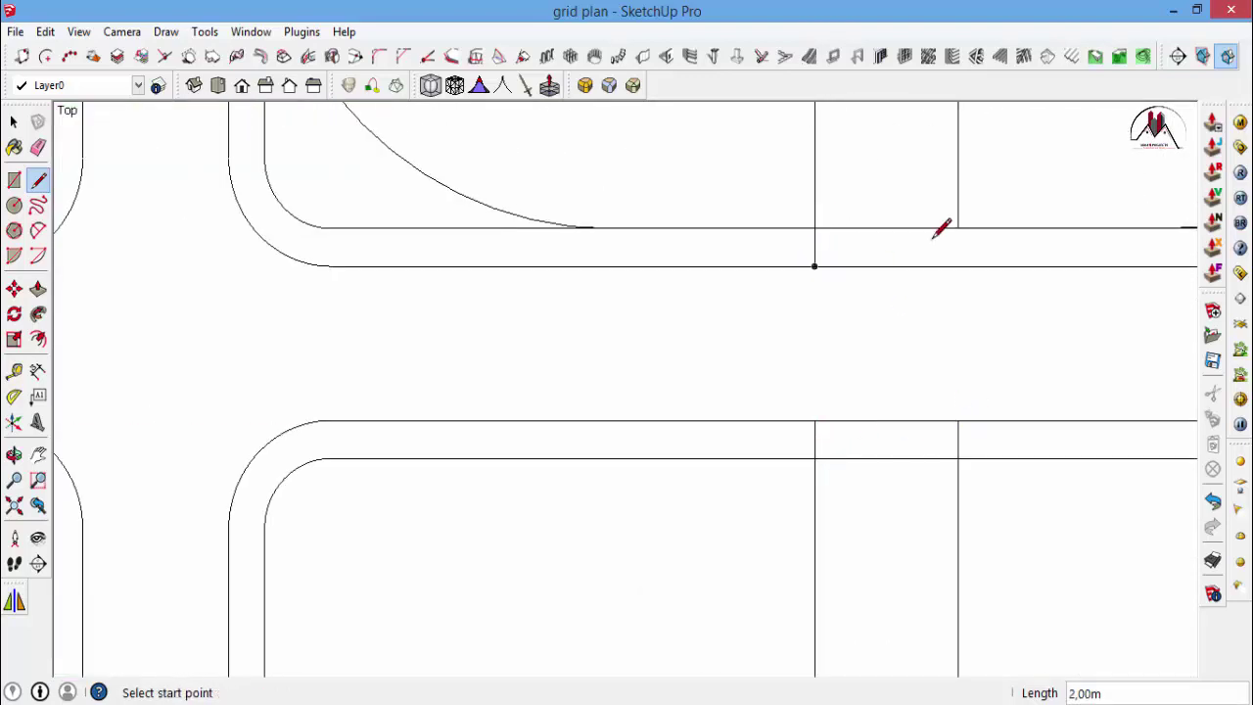
scroll(587, 551, "down", 4)
scroll(584, 420, "up", 4)
left_click(587, 428)
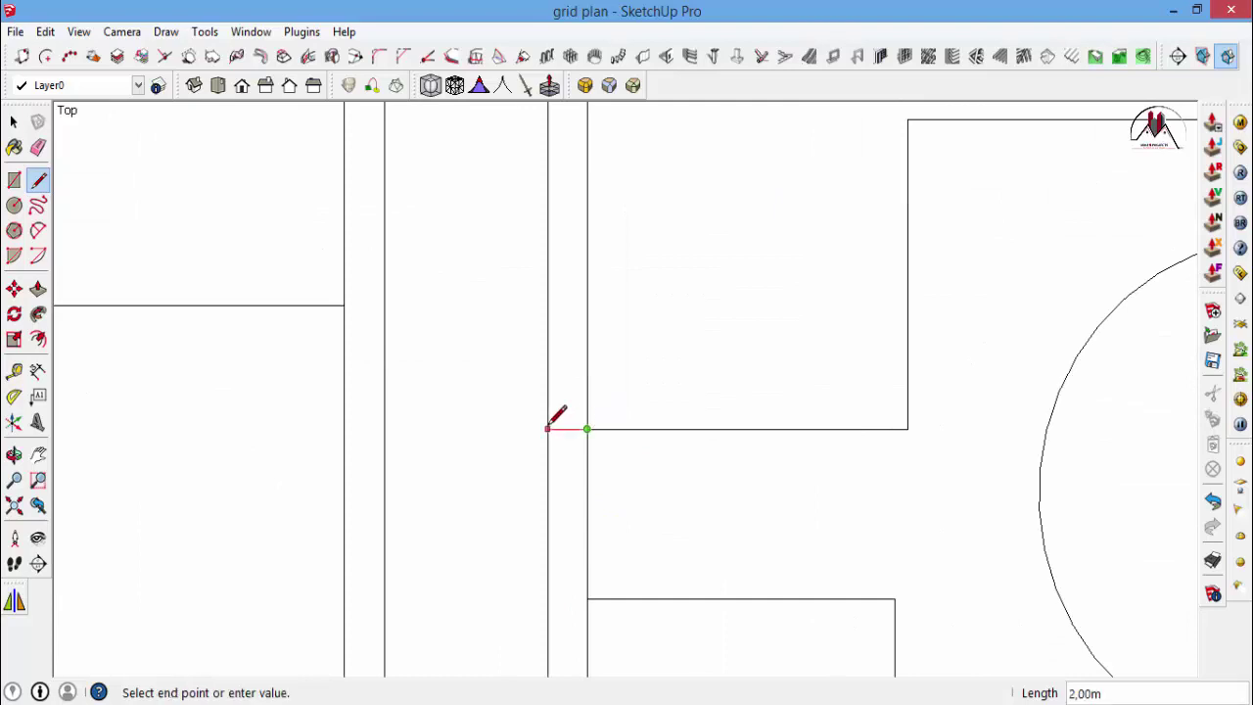
left_click(586, 598)
Draw another short connector from a path edge across to the street edge.
scroll(548, 528, "down", 4)
scroll(881, 431, "up", 4)
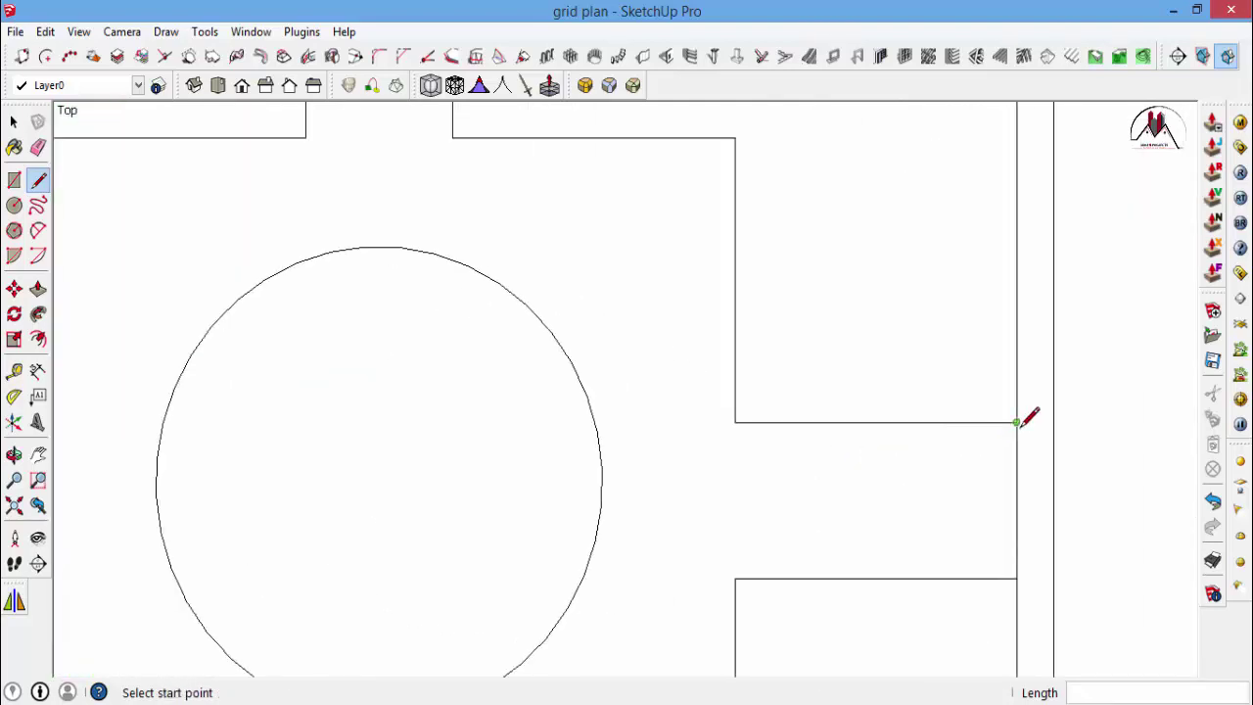
left_click(1016, 422)
left_click(1053, 422)
scroll(789, 280, "down", 4)
scroll(619, 616, "up", 4)
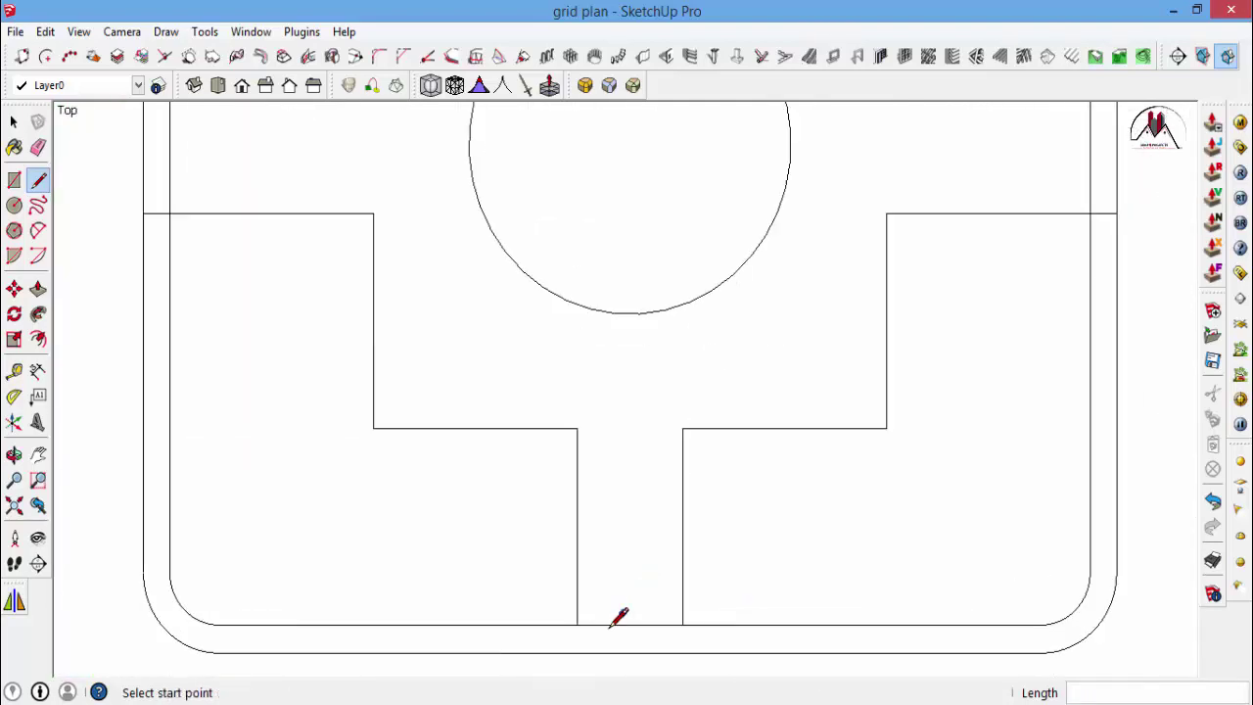
left_click(684, 652)
Join the remaining path endpoints to the street edge with short lines.
scroll(632, 405, "down", 2)
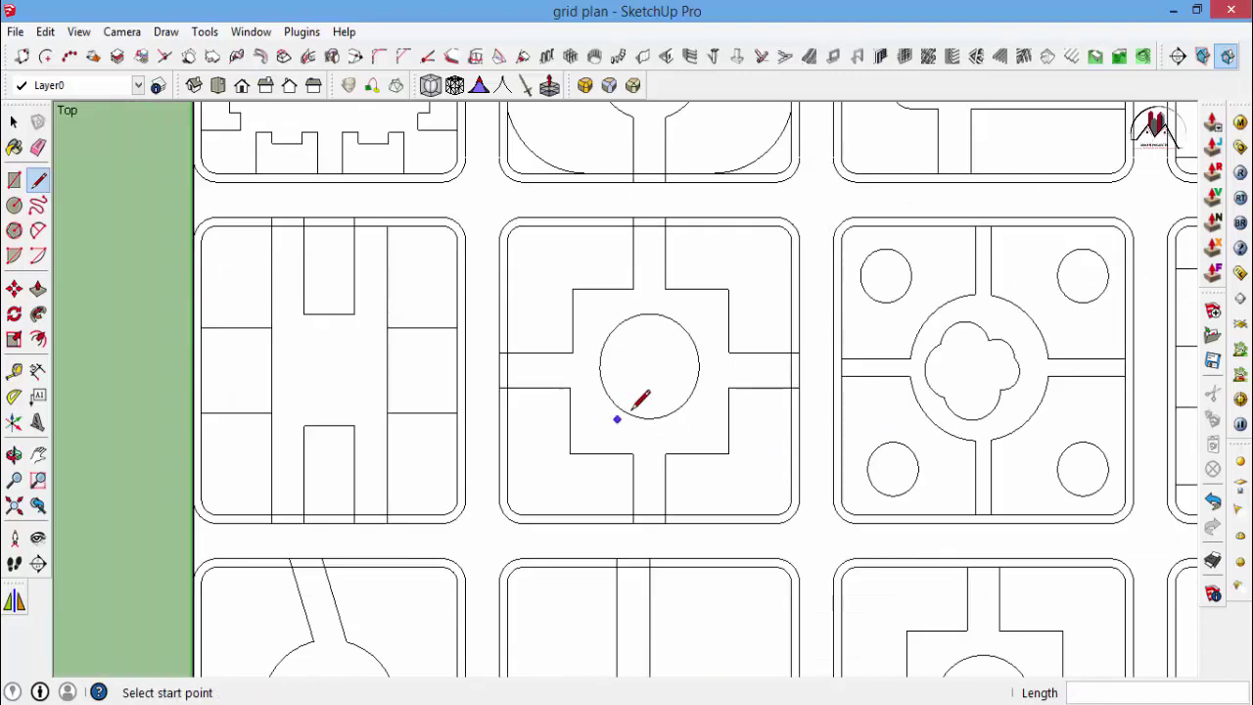
scroll(601, 196, "down", 2)
scroll(679, 283, "up", 3)
scroll(587, 274, "up", 2)
left_click(498, 267)
scroll(501, 262, "up", 4)
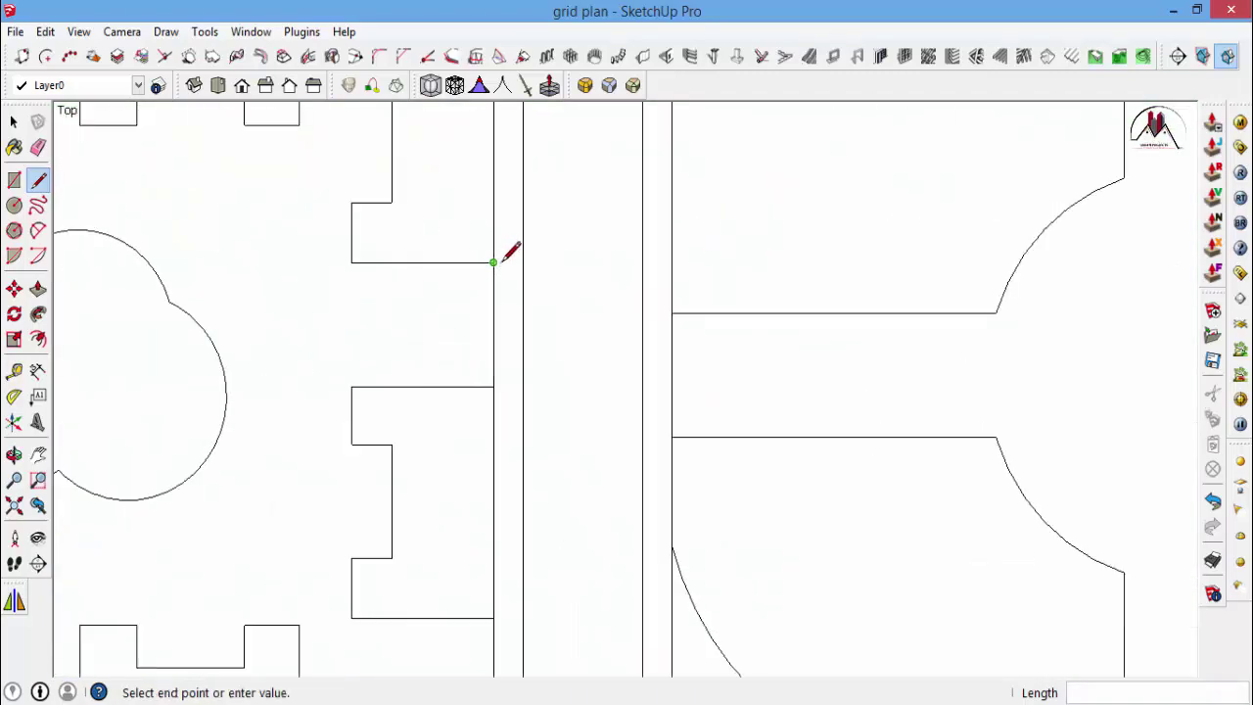
left_click(523, 262)
left_click(671, 313)
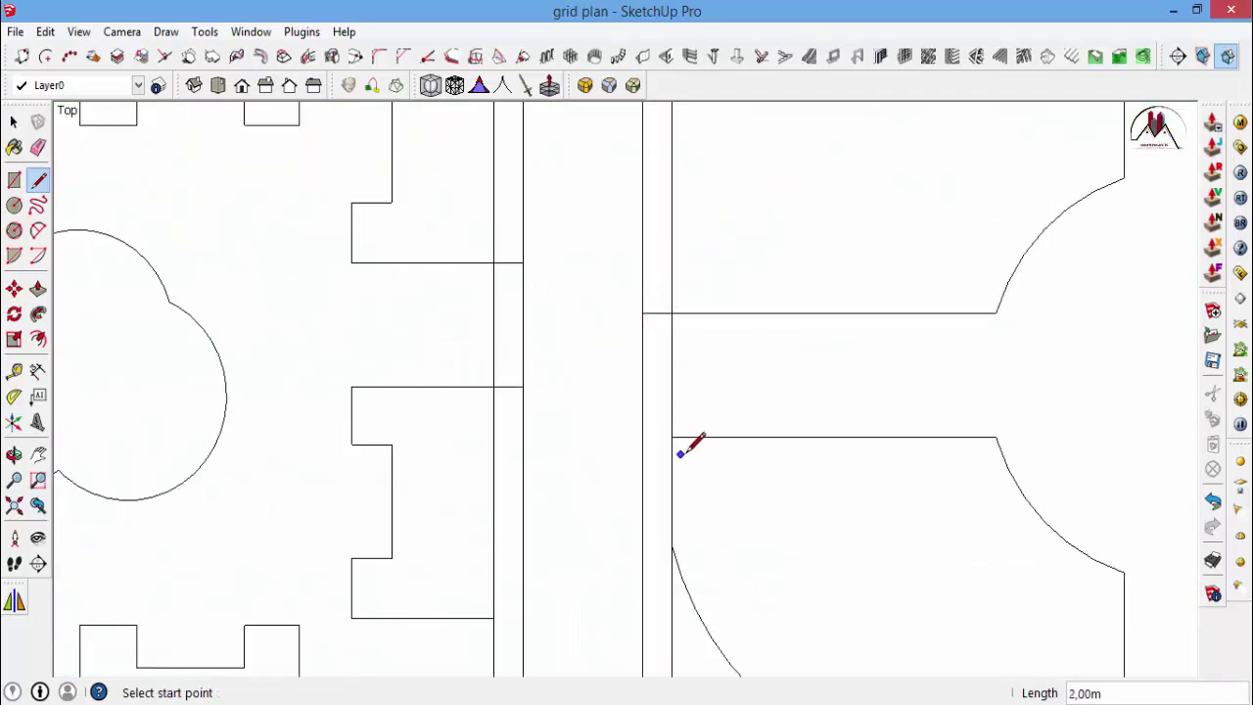
left_click(642, 437)
Take a Tape Measure point near the lower block, then return to Select.
scroll(679, 343, "down", 3)
scroll(327, 559, "up", 2)
scroll(456, 553, "up", 2)
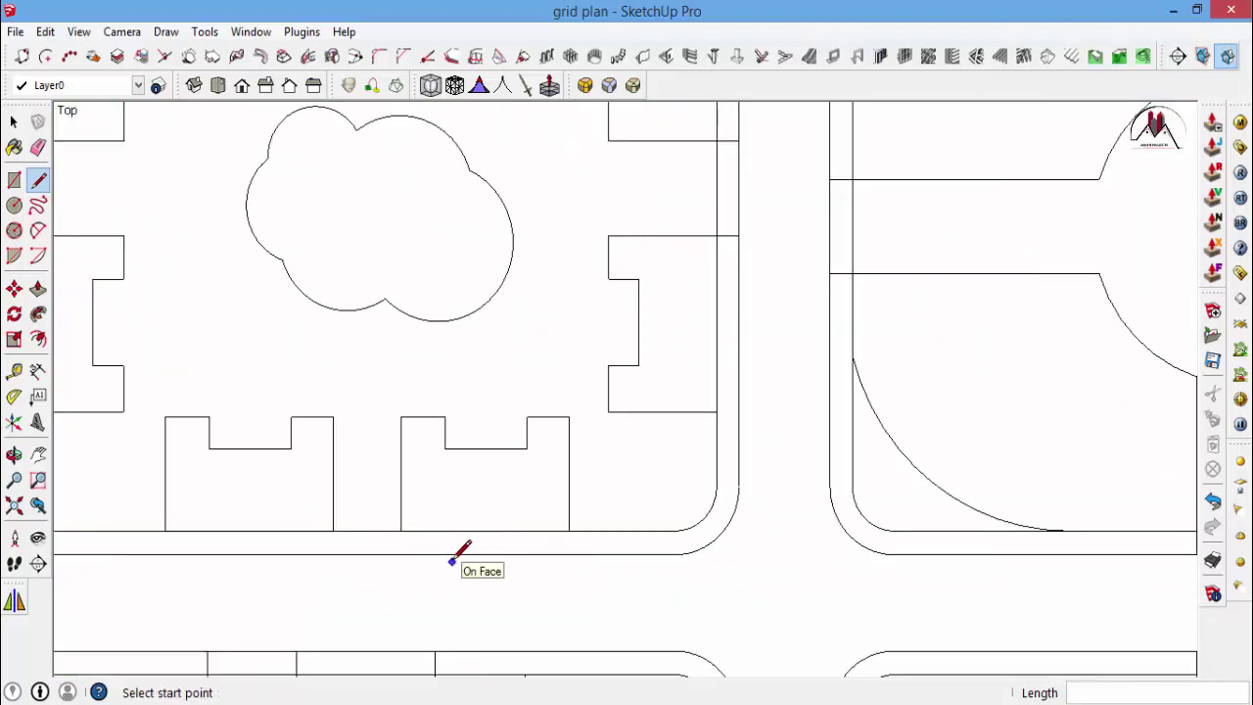
key("t")
left_click(338, 529)
key("space")
Enter the lower block group and nudge a footprint with Move.
scroll(552, 508, "down", 1)
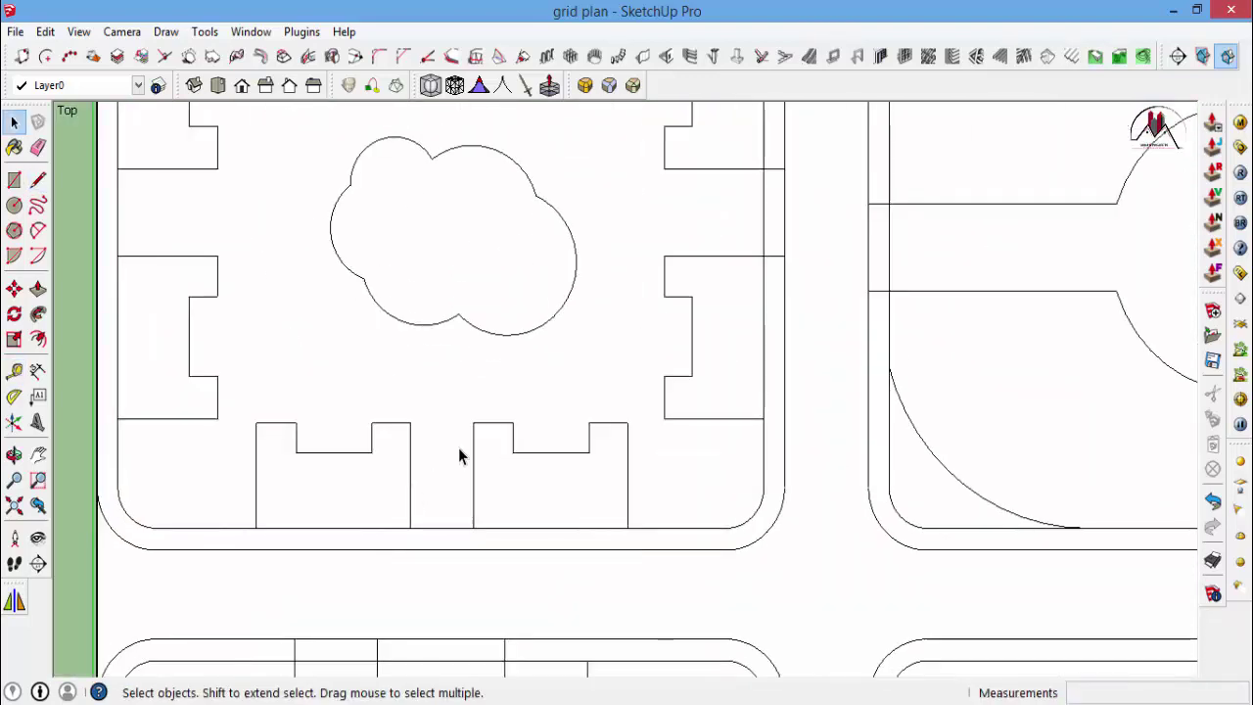
left_click(636, 526)
double_click(636, 526)
scroll(637, 549, "up", 2)
key("m")
left_click(630, 526)
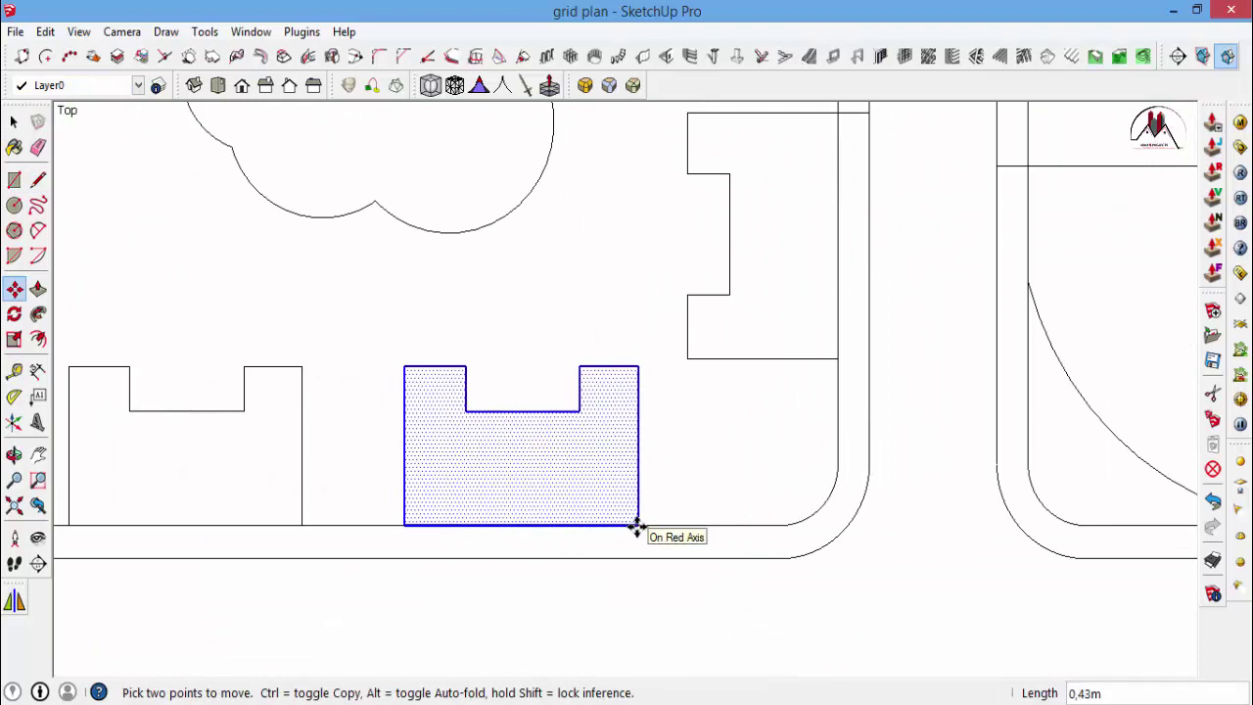
left_click(636, 527)
scroll(218, 427, "down", 2)
key("space")
Shift the left building footprint 1 m sideways along the red axis.
mouse_move(239, 374)
left_mouse_down()
mouse_move(408, 553)
mouse_move(439, 523)
left_mouse_up()
key("m")
left_click(436, 524)
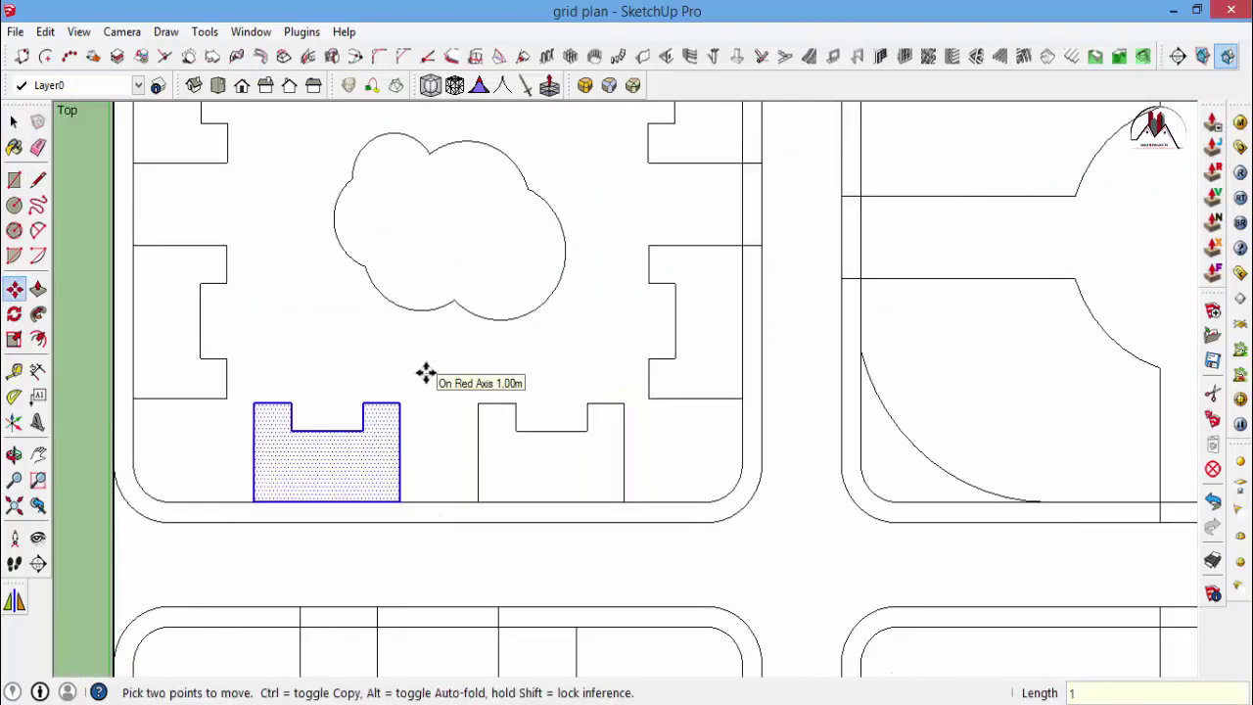
key("l")
scroll(420, 470, "up", 3)
scroll(422, 468, "up", 1)
left_click(520, 519)
Finish the first path-to-street connecting line and begin one at the next path corner.
left_click(519, 553)
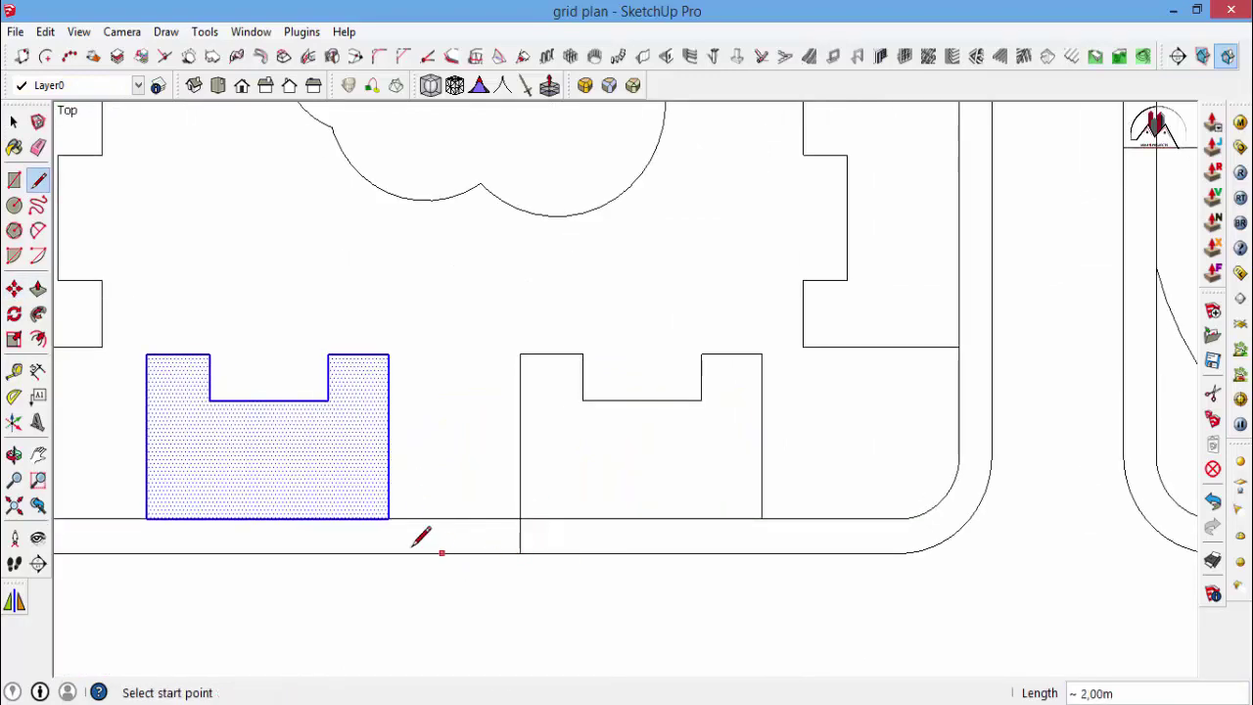
left_click(388, 519)
key("Escape")
scroll(475, 424, "down", 2)
scroll(350, 419, "down", 3)
scroll(687, 421, "up", 4)
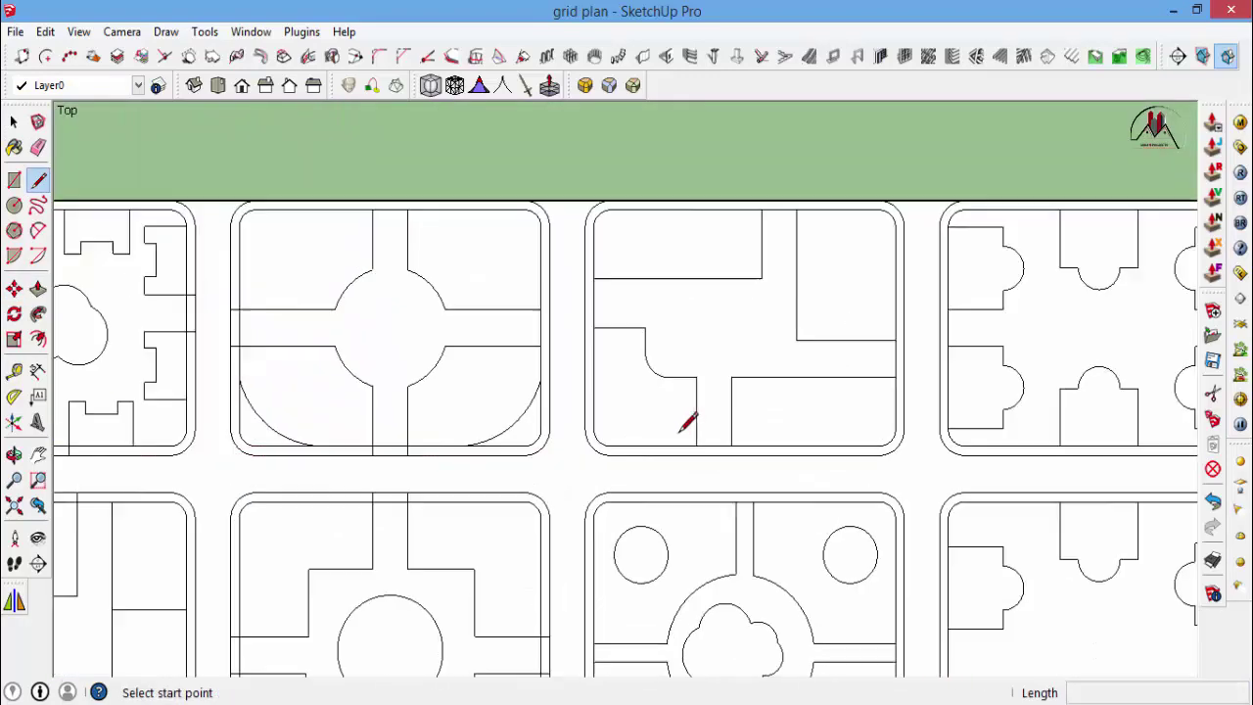
scroll(687, 421, "up", 5)
left_click(700, 448)
key("Escape")
scroll(773, 479, "down", 4)
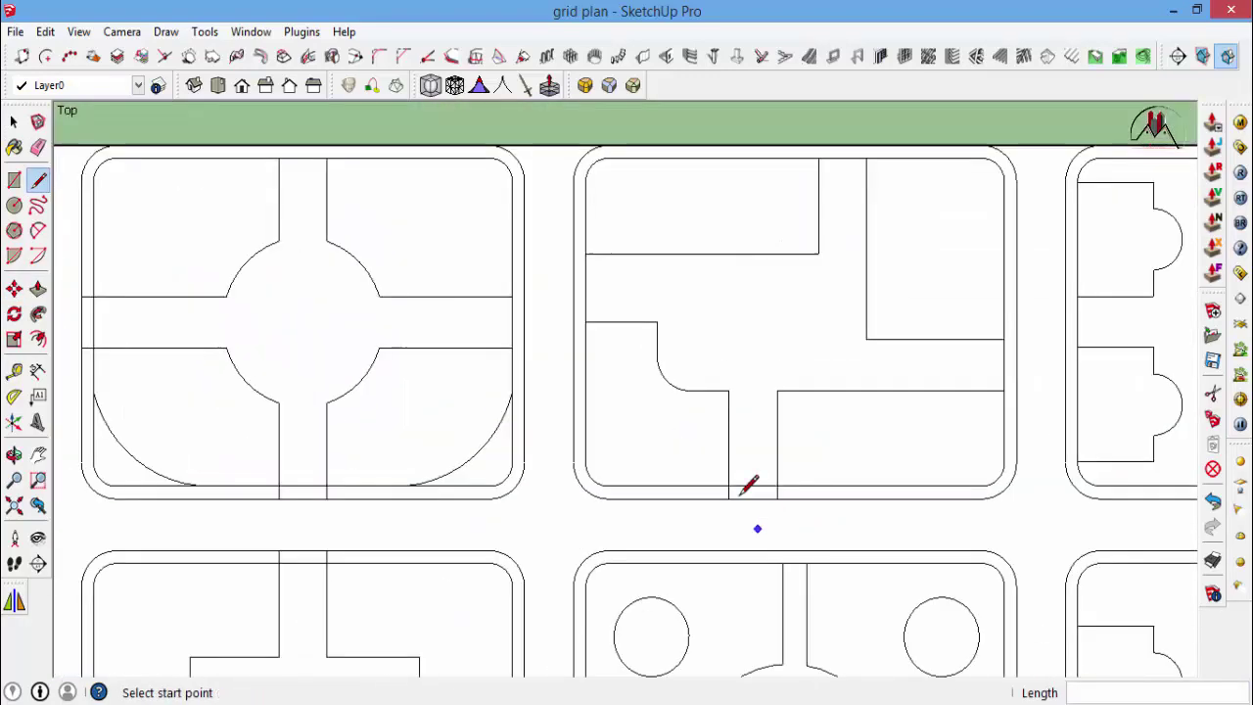
scroll(741, 492, "up", 4)
Draw connecting lines from further internal paths to the street edges of nearby blocks.
left_click(551, 261)
key("Escape")
scroll(441, 366, "down", 3)
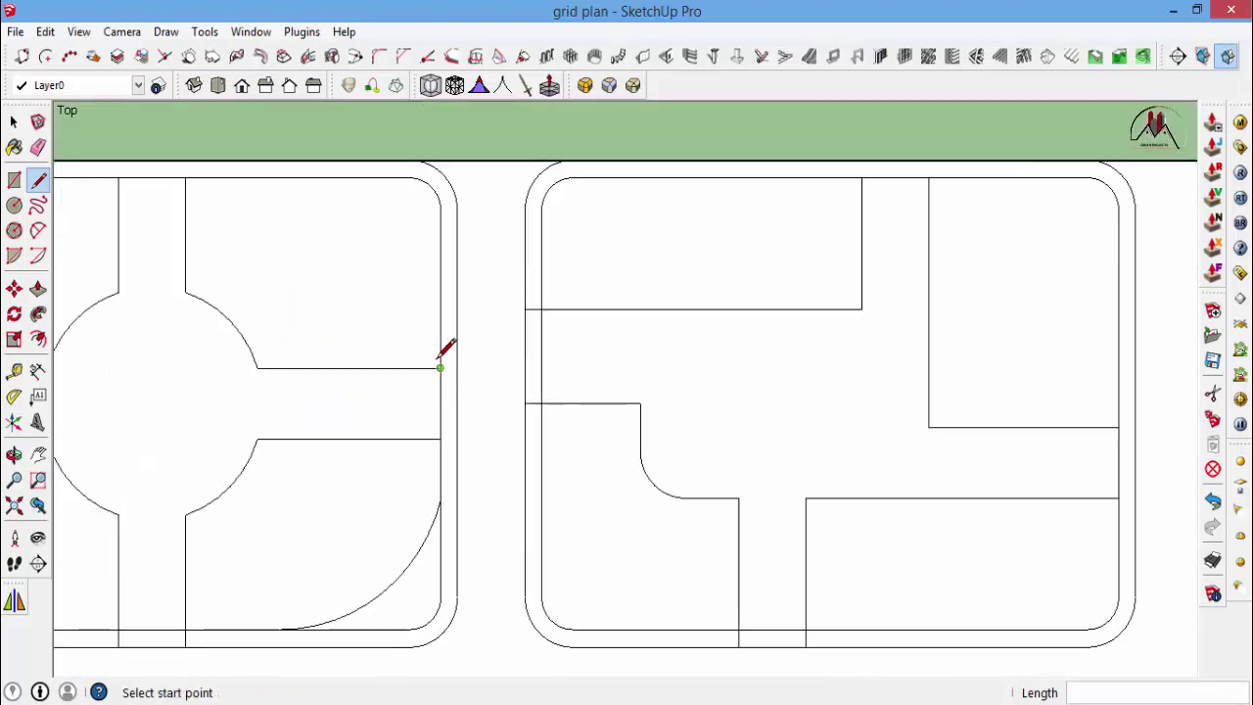
scroll(451, 431, "down", 3)
scroll(878, 484, "up", 3)
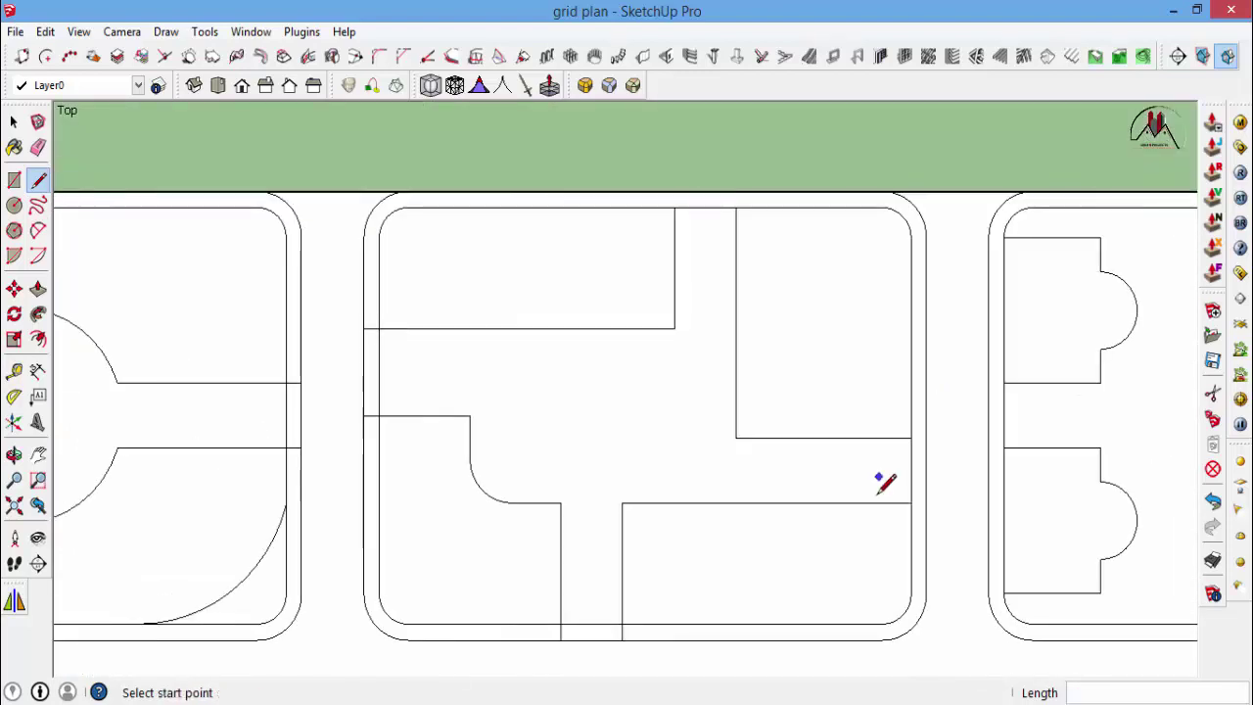
scroll(881, 470, "up", 2)
left_click(913, 399)
key("Escape")
key("Escape")
scroll(783, 459, "down", 3)
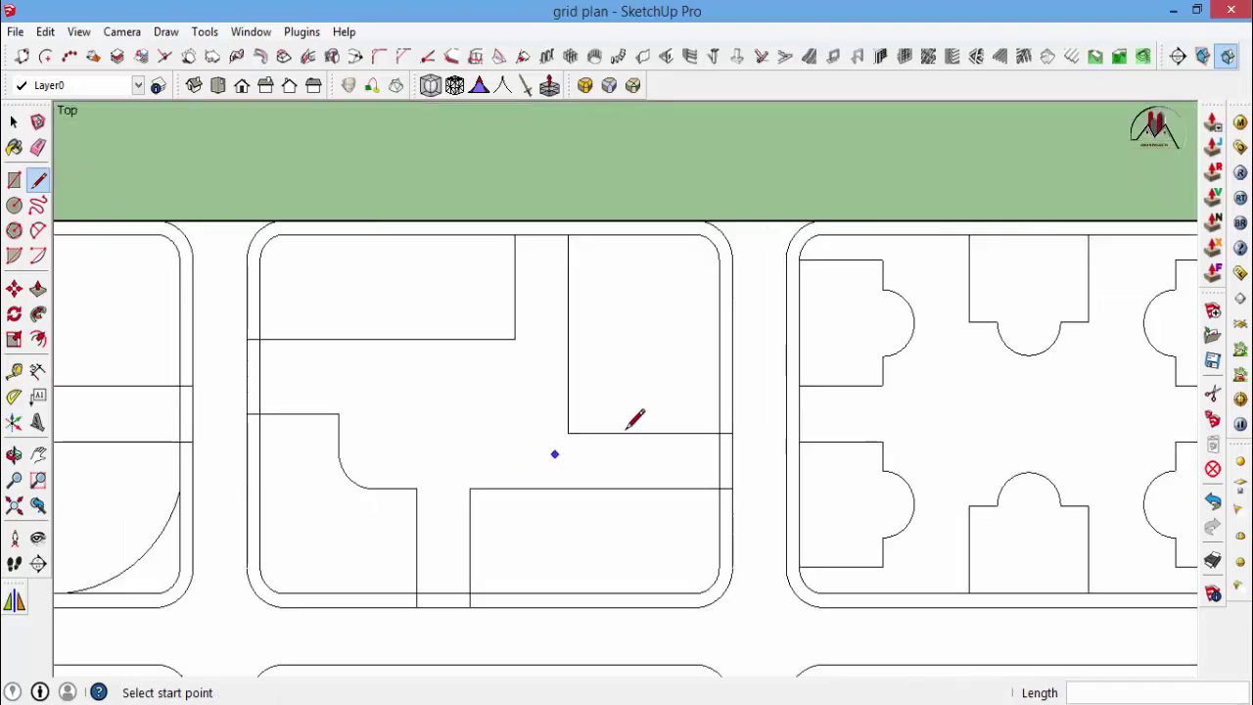
scroll(811, 382, "up", 3)
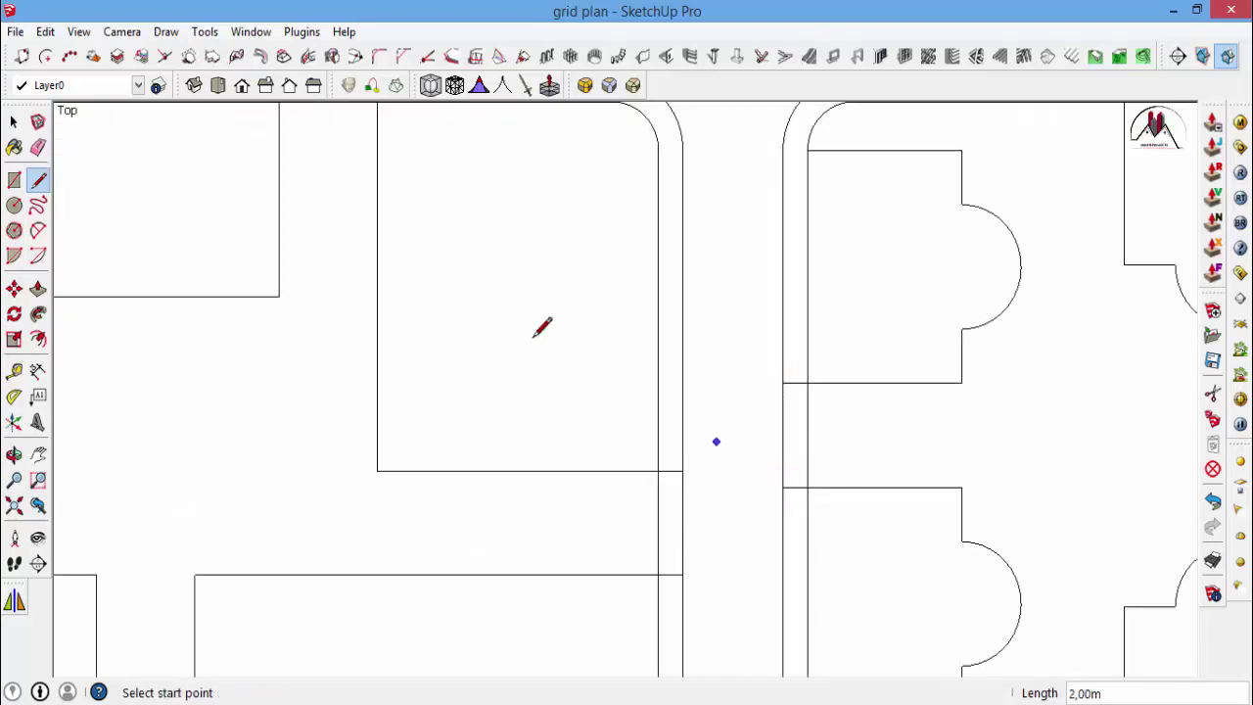
scroll(632, 391, "down", 3)
scroll(679, 271, "down", 1)
scroll(699, 423, "down", 2)
scroll(699, 423, "up", 3)
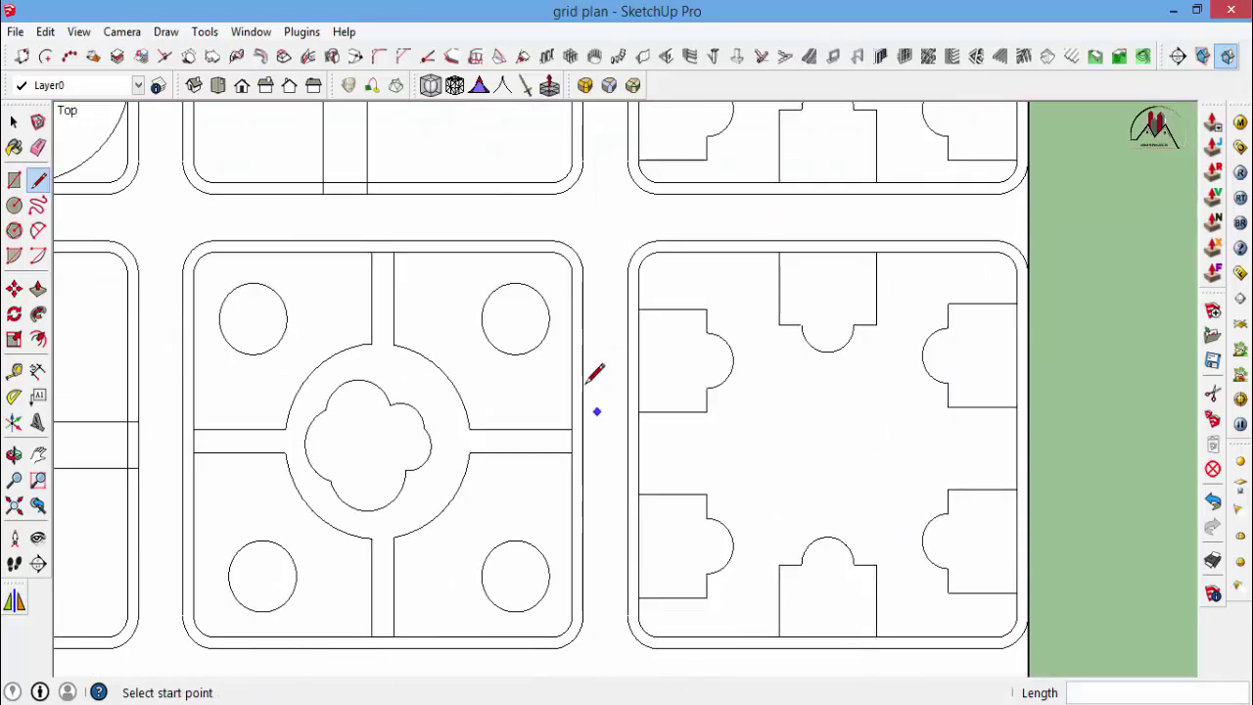
scroll(593, 372, "up", 2)
Connect more path corners and endpoints to their adjoining street edges.
left_click(657, 417)
key("Escape")
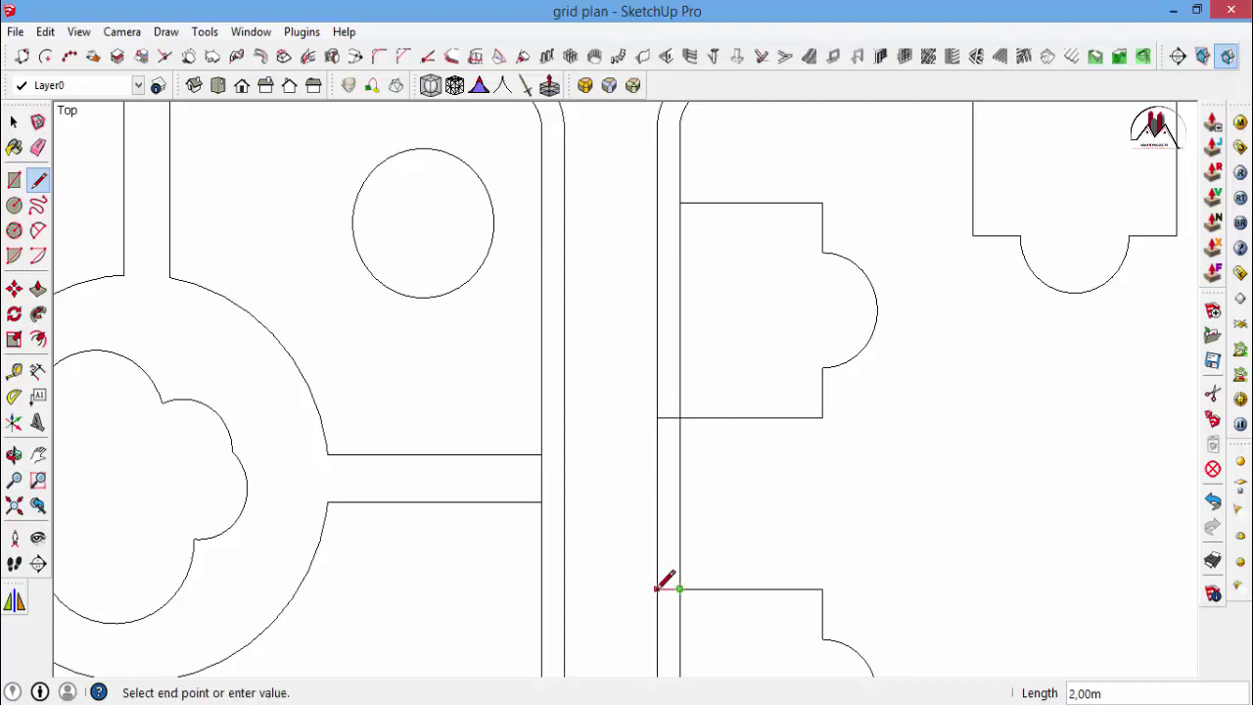
key("Escape")
scroll(665, 313, "down", 3)
scroll(833, 358, "down", 2)
scroll(783, 475, "up", 2)
scroll(441, 474, "up", 2)
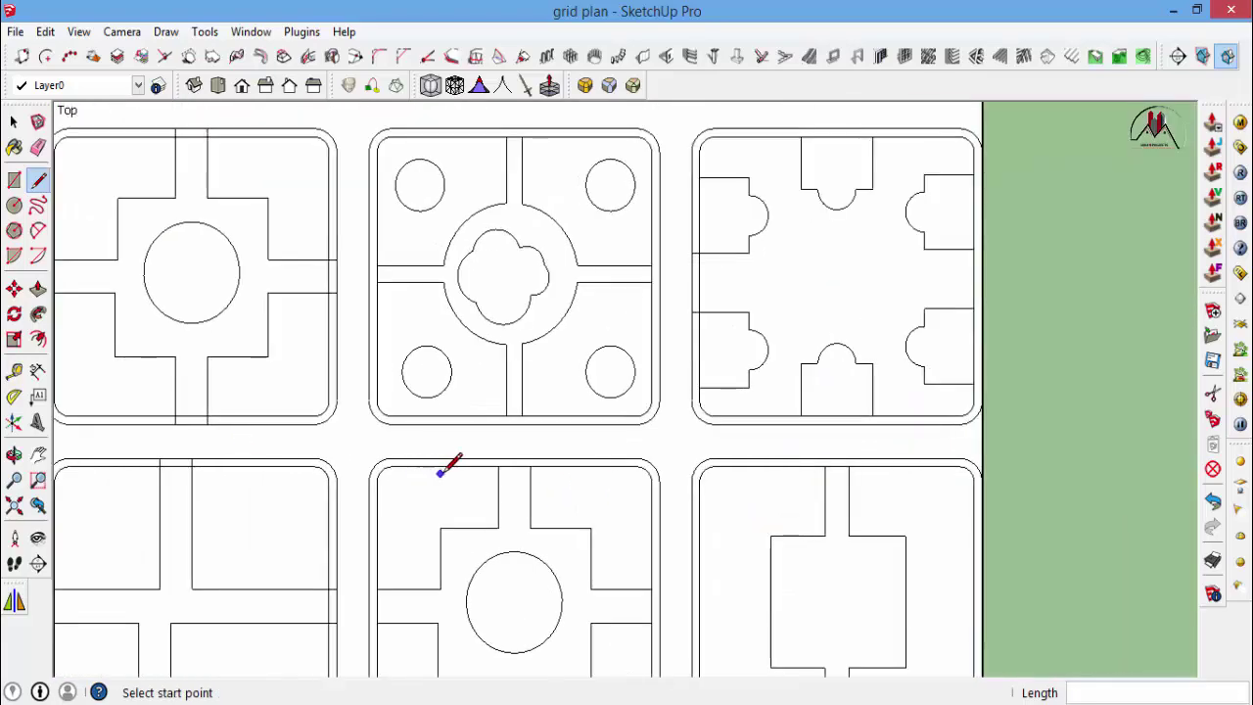
scroll(468, 468, "up", 2)
scroll(509, 452, "up", 2)
left_click(525, 434)
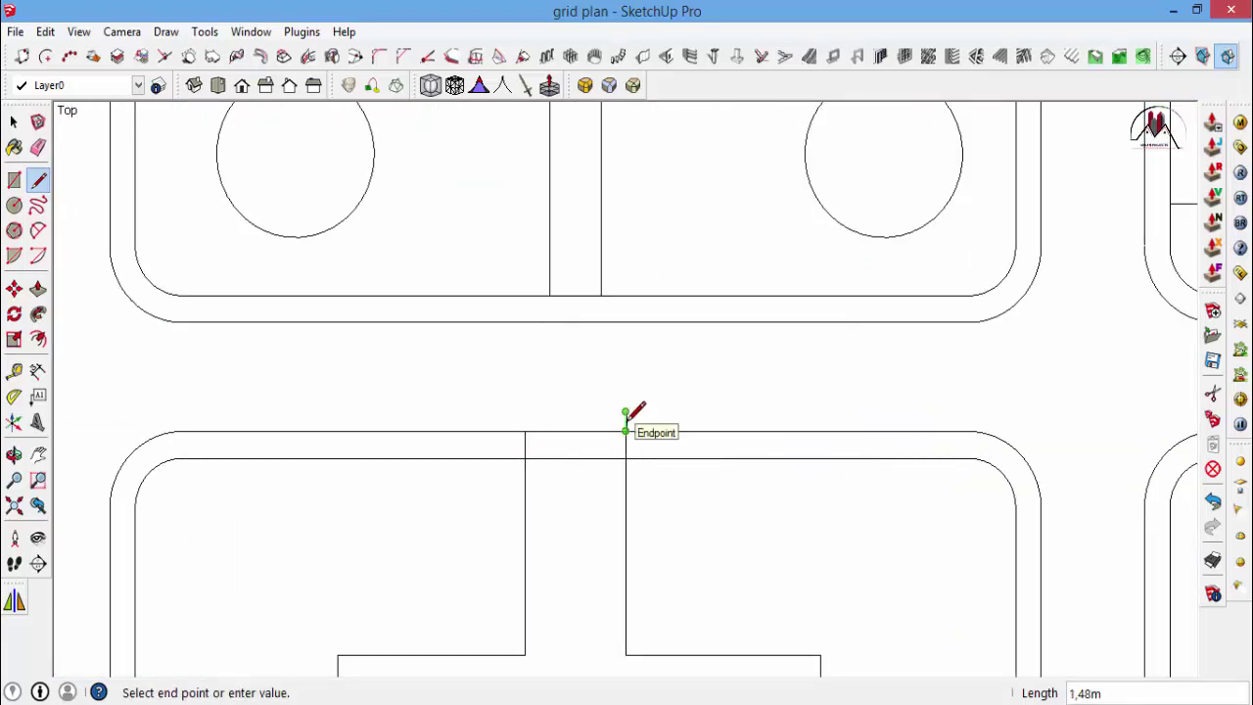
scroll(631, 436, "up", 1)
key("Escape")
scroll(761, 539, "down", 4)
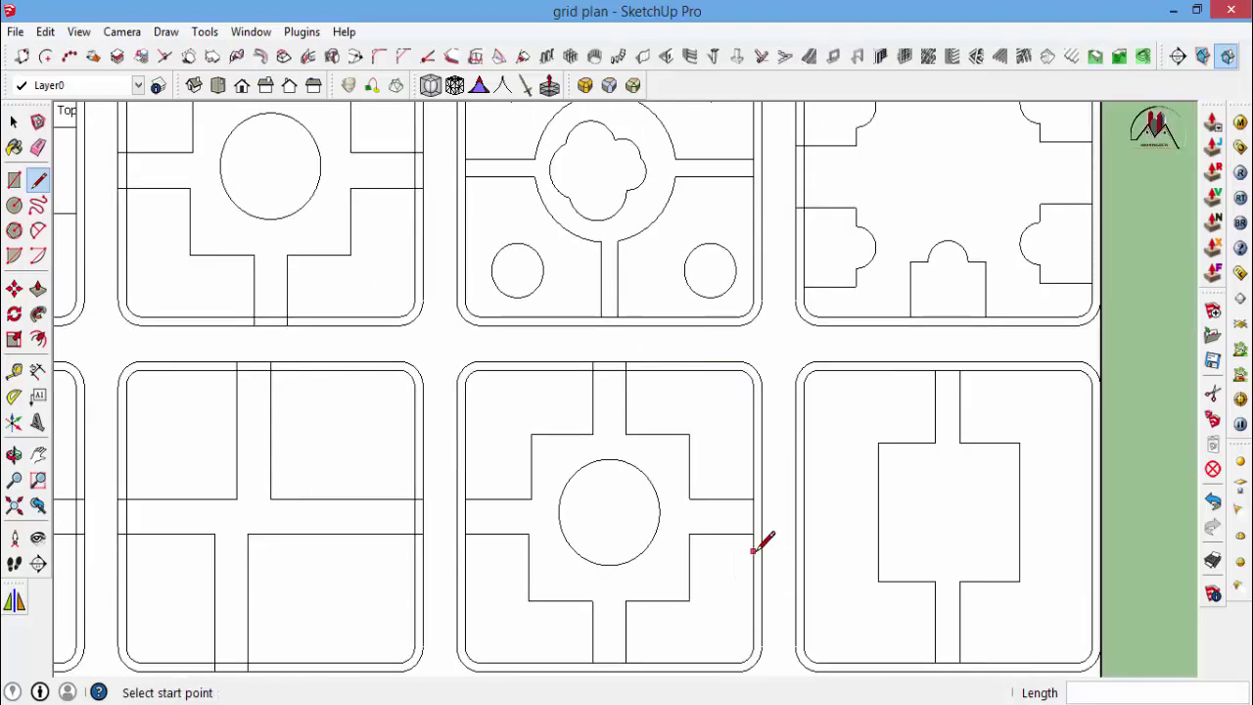
scroll(754, 452, "up", 5)
Link the path corners and ends of the next blocks to their street edges.
left_click(742, 459)
key("Escape")
scroll(750, 400, "down", 3)
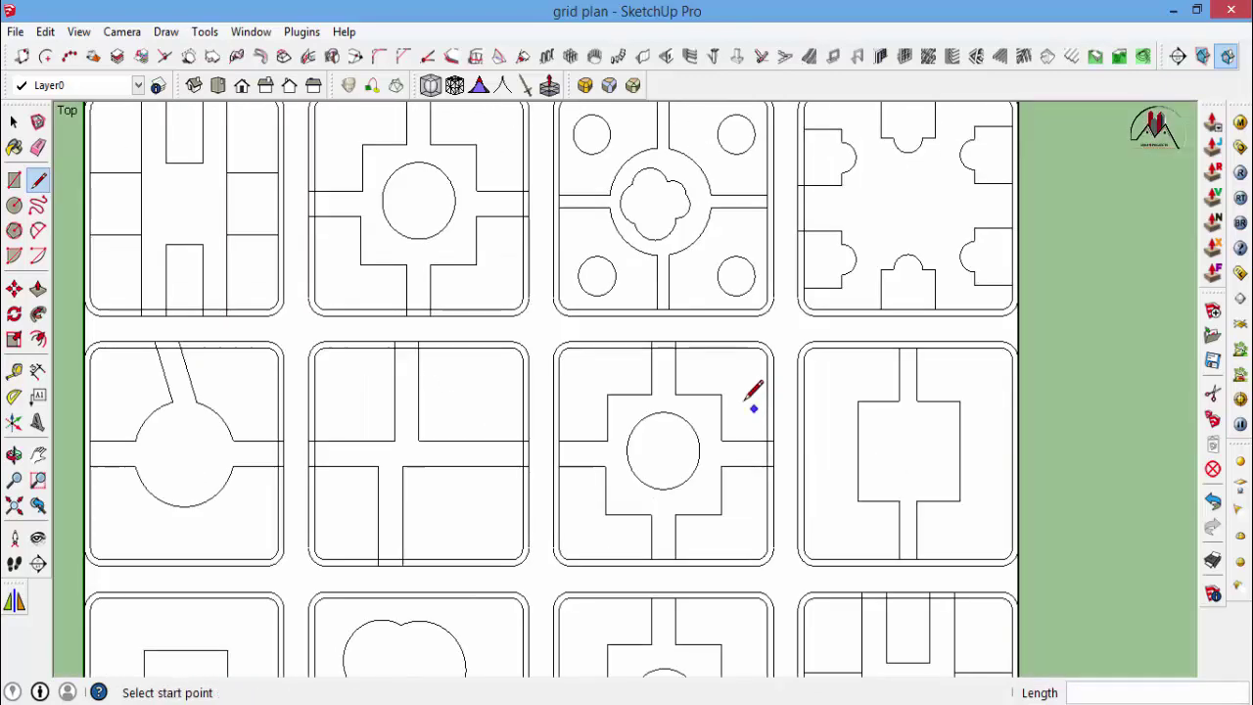
scroll(620, 433, "up", 4)
left_click(617, 414)
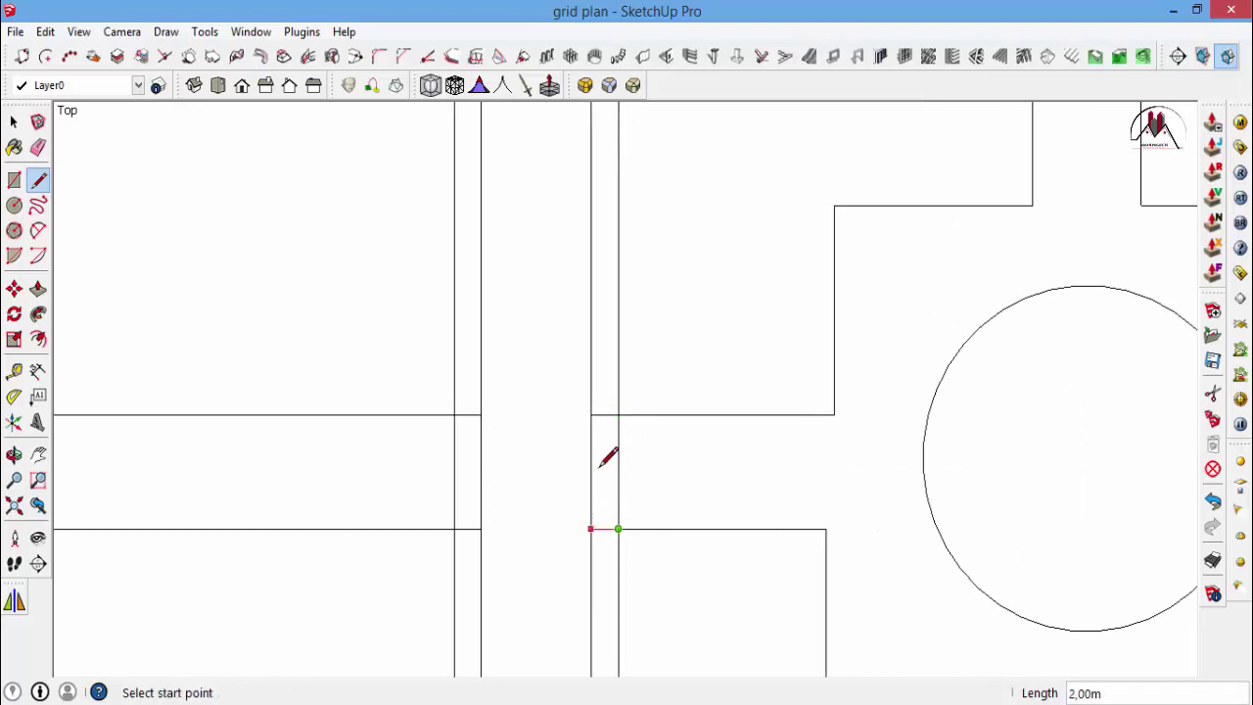
scroll(685, 509, "down", 3)
scroll(847, 581, "up", 4)
left_click(838, 594)
key("Escape")
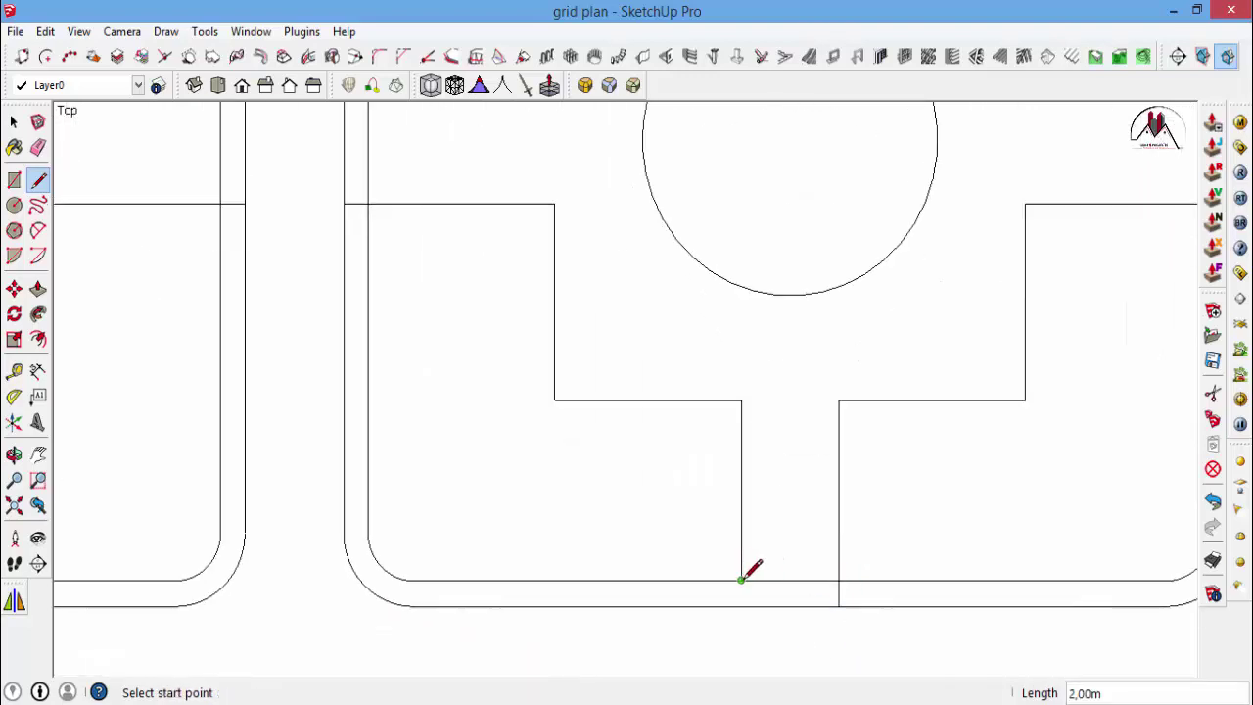
scroll(742, 578, "down", 1)
scroll(668, 310, "down", 2)
scroll(679, 419, "up", 4)
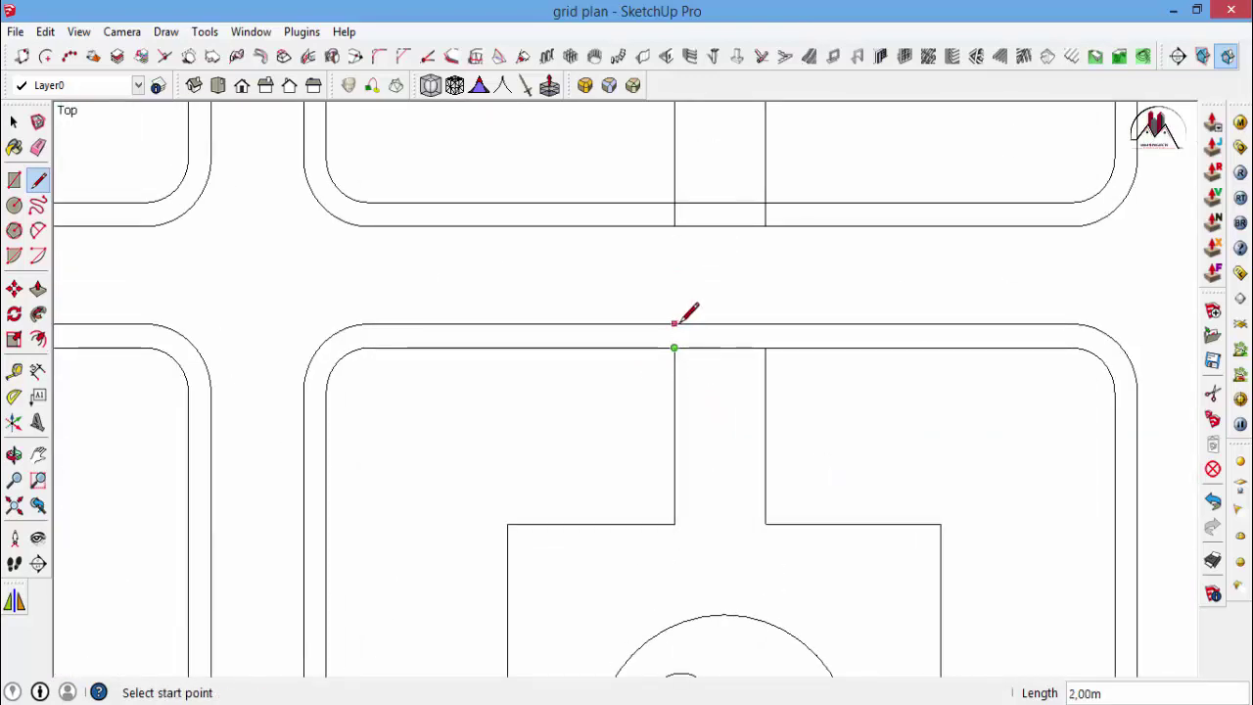
left_click(673, 323)
key("Escape")
scroll(759, 328, "down", 2)
scroll(582, 467, "up", 4)
Draw the last short lines from a path end and the plaza path to the street edge.
left_click(561, 419)
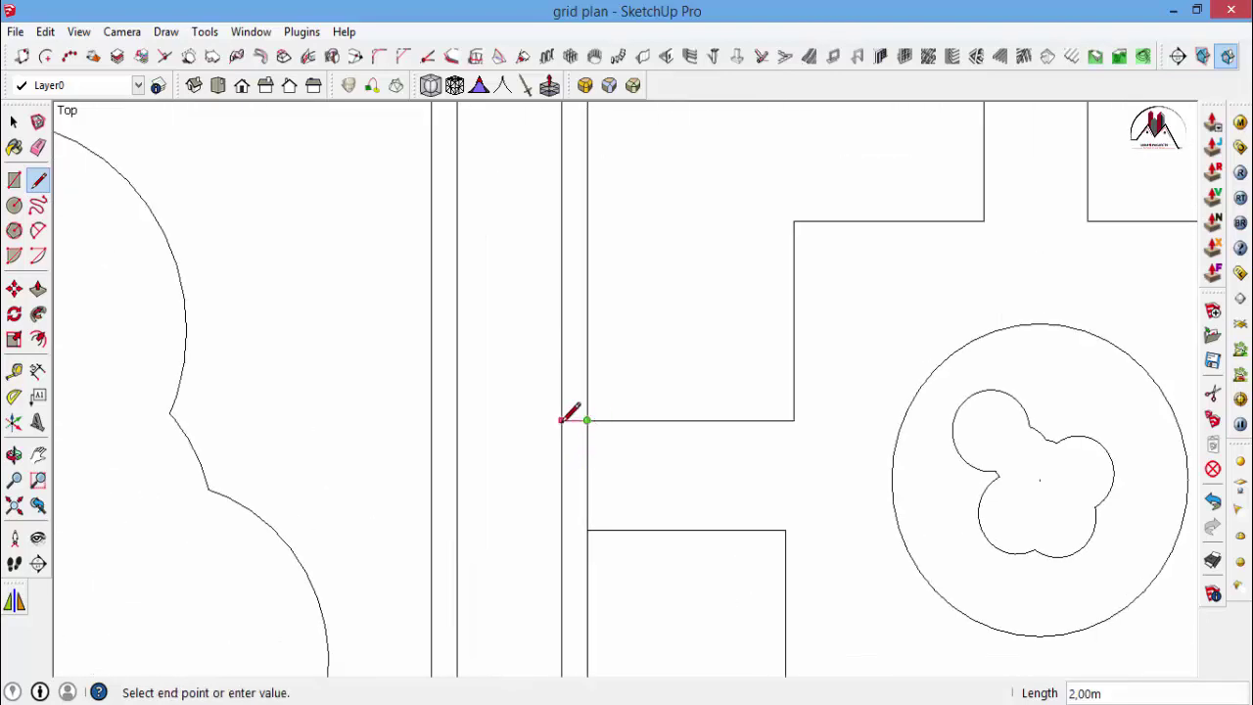
left_click(586, 419)
scroll(939, 423, "down", 2)
scroll(965, 424, "up", 3)
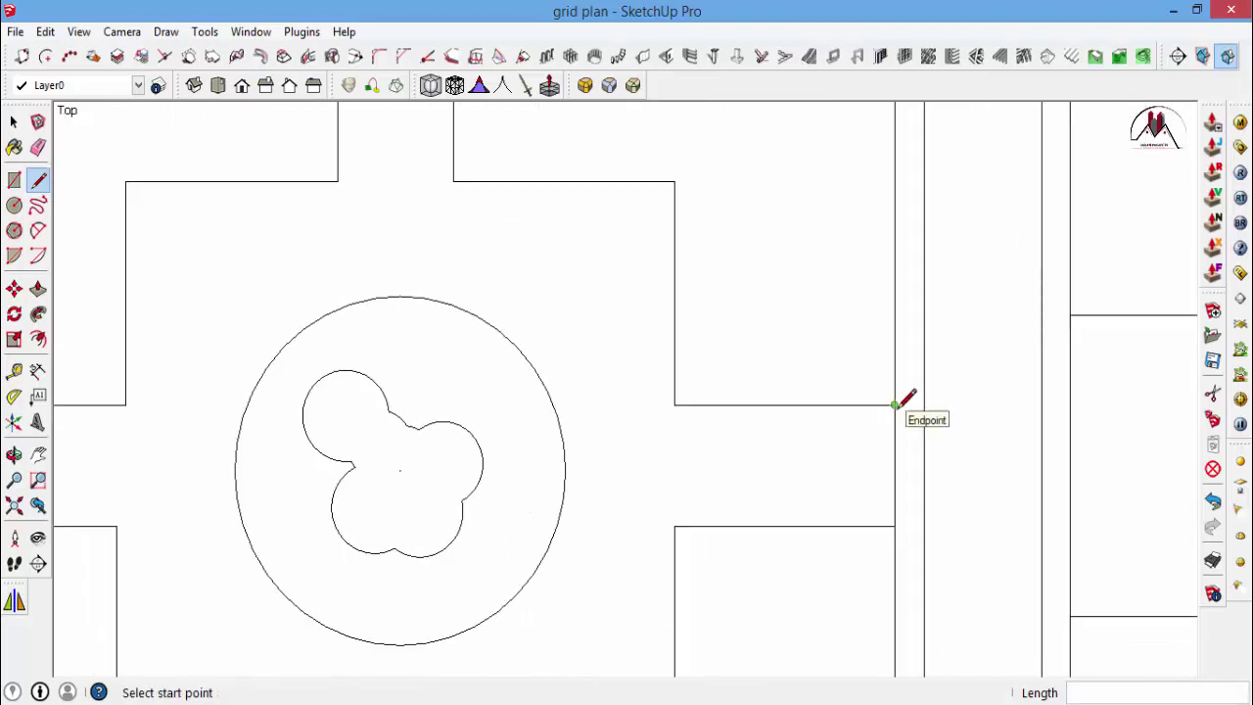
scroll(671, 385, "down", 2)
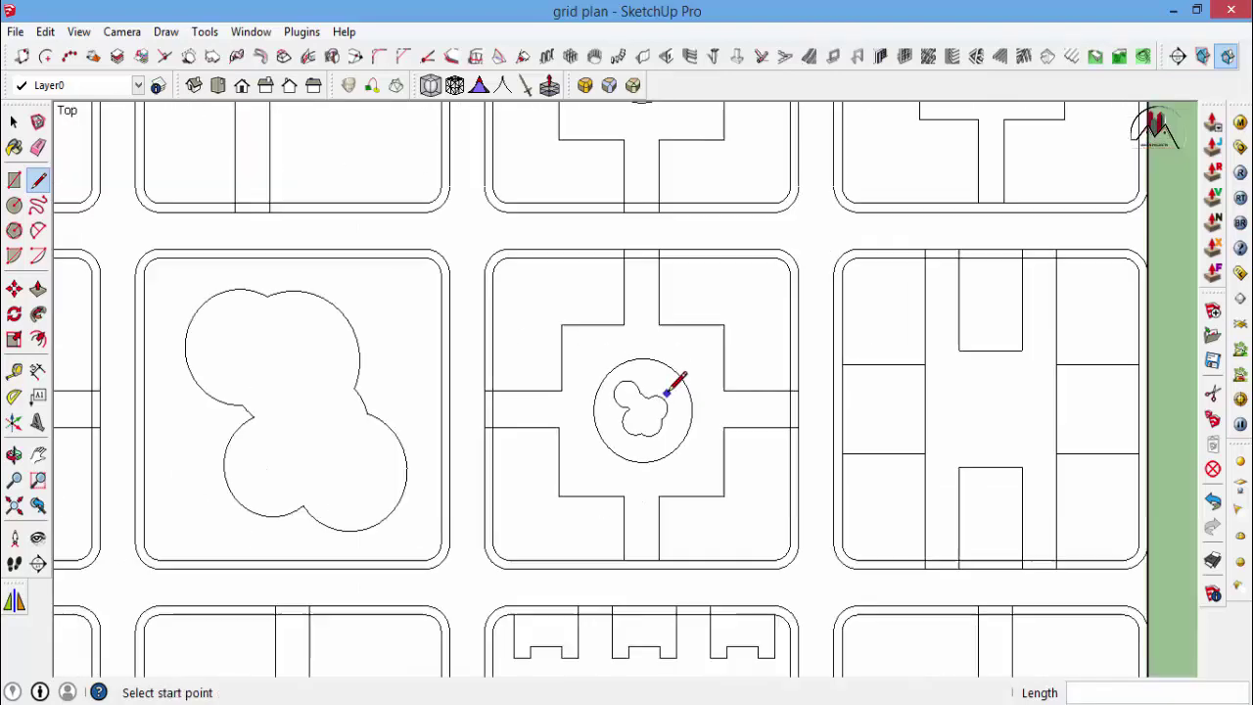
scroll(663, 581, "up", 2)
scroll(670, 509, "up", 1)
left_click(677, 498)
left_click(581, 498)
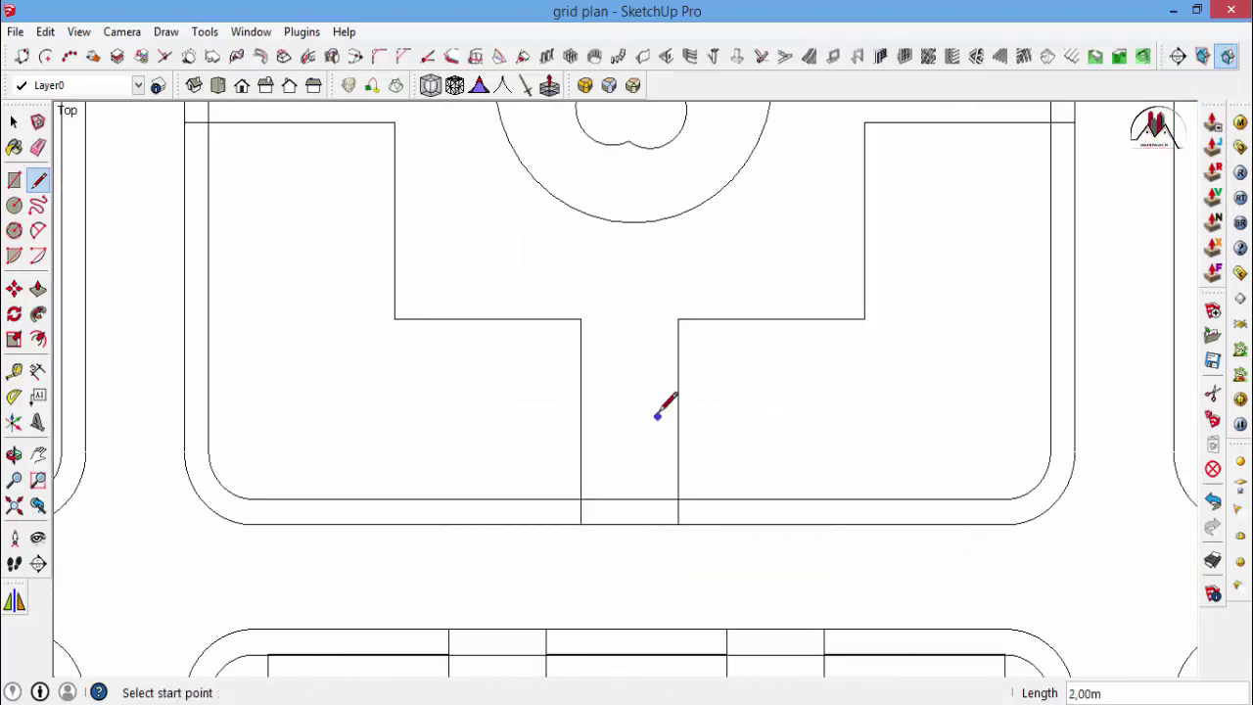
scroll(646, 420, "down", 3)
scroll(612, 446, "down", 1)
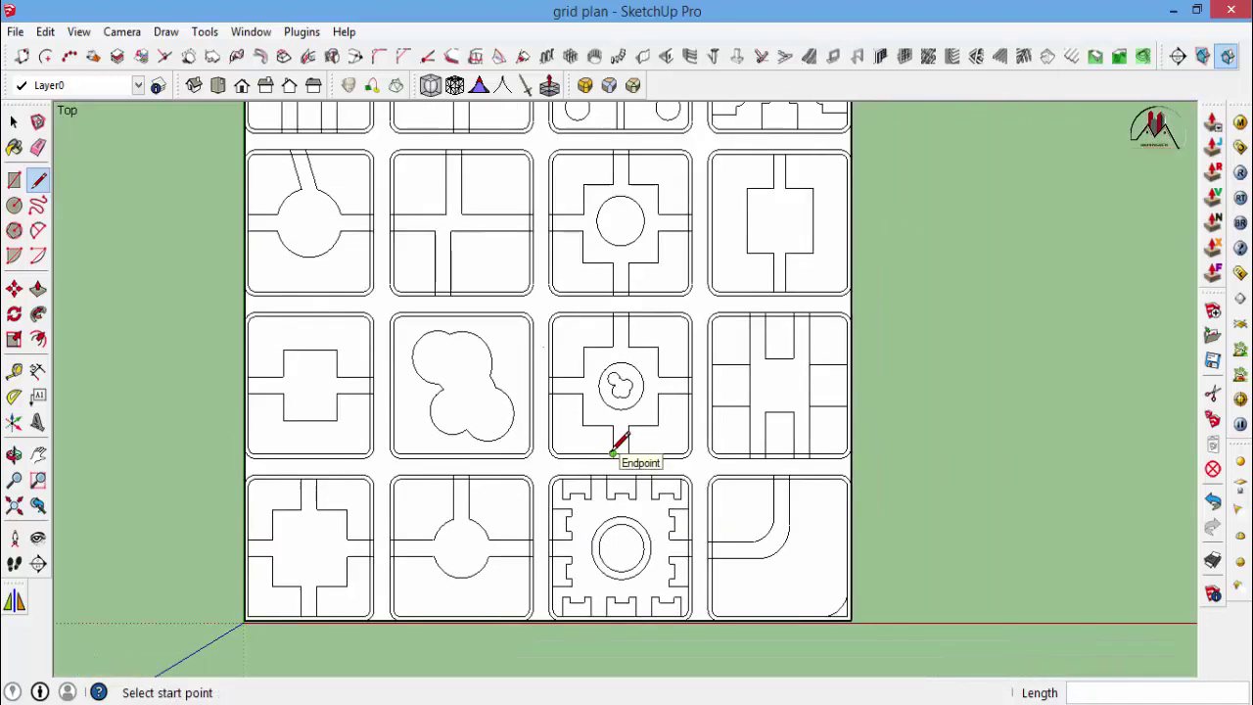
left_click(1211, 360)
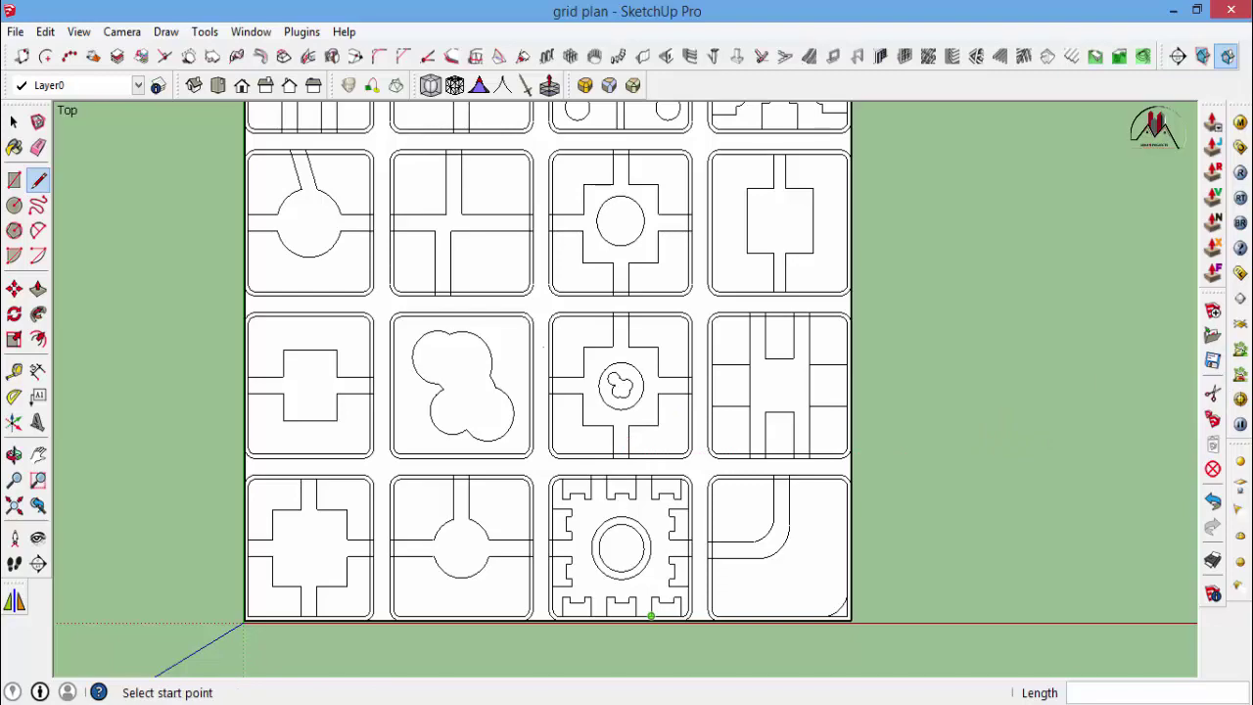
left_click(359, 653)
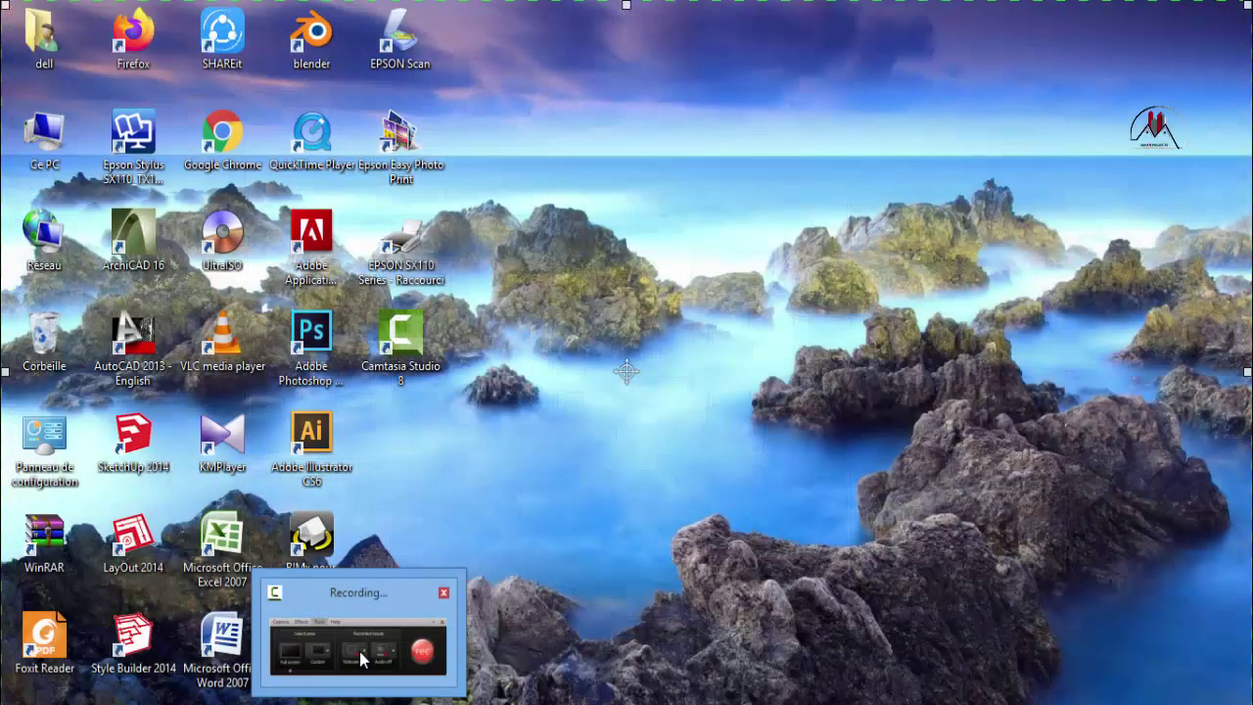
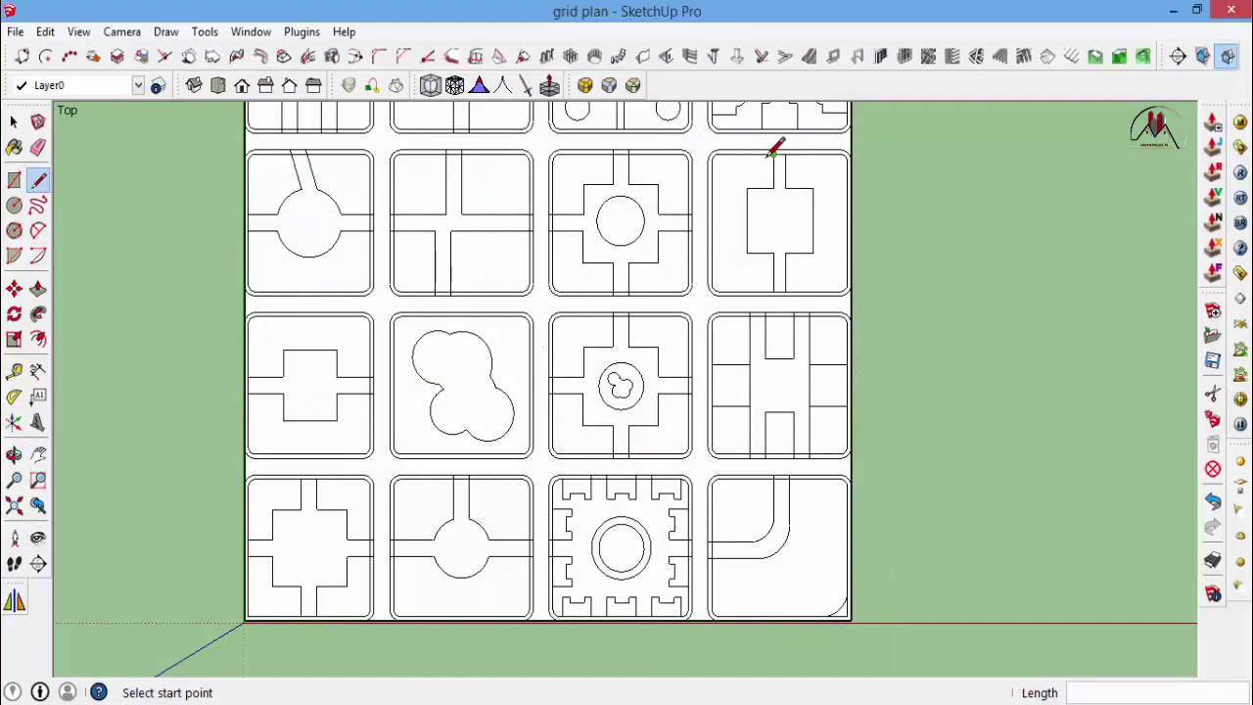
Erase the inner arcs of the three overlapping circles, leaving a single trefoil-shaped outline.
scroll(783, 245, "up", 5)
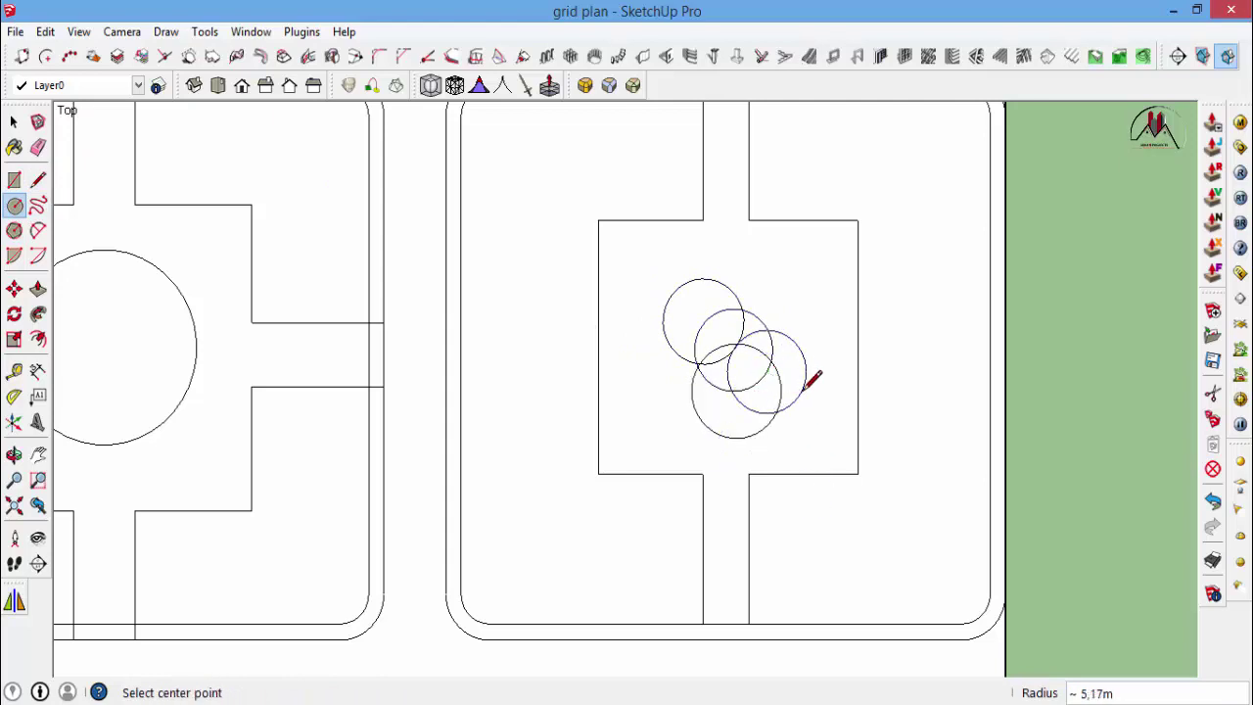
scroll(747, 342, "up", 3)
key("e")
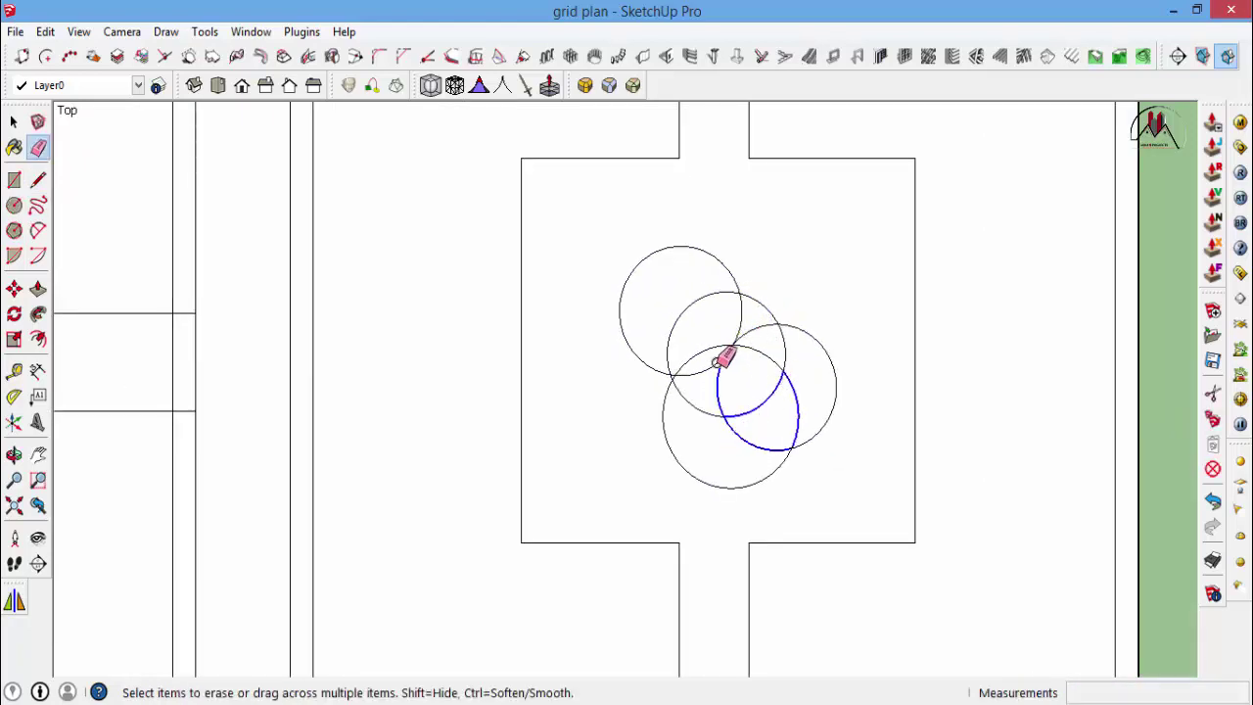
left_click_drag(729, 394, 676, 327)
scroll(665, 316, "up", 2)
scroll(659, 419, "up", 2)
scroll(637, 397, "up", 2)
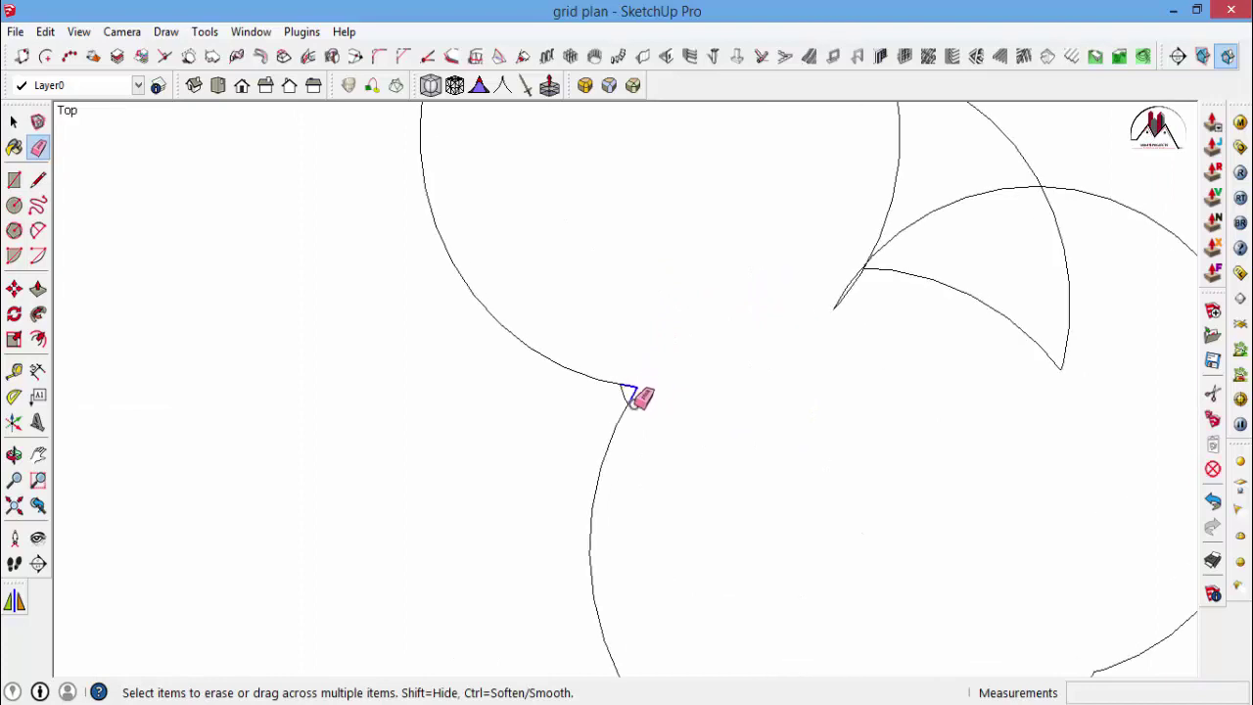
scroll(637, 398, "down", 1)
left_click_drag(932, 360, 753, 333)
scroll(753, 333, "down", 2)
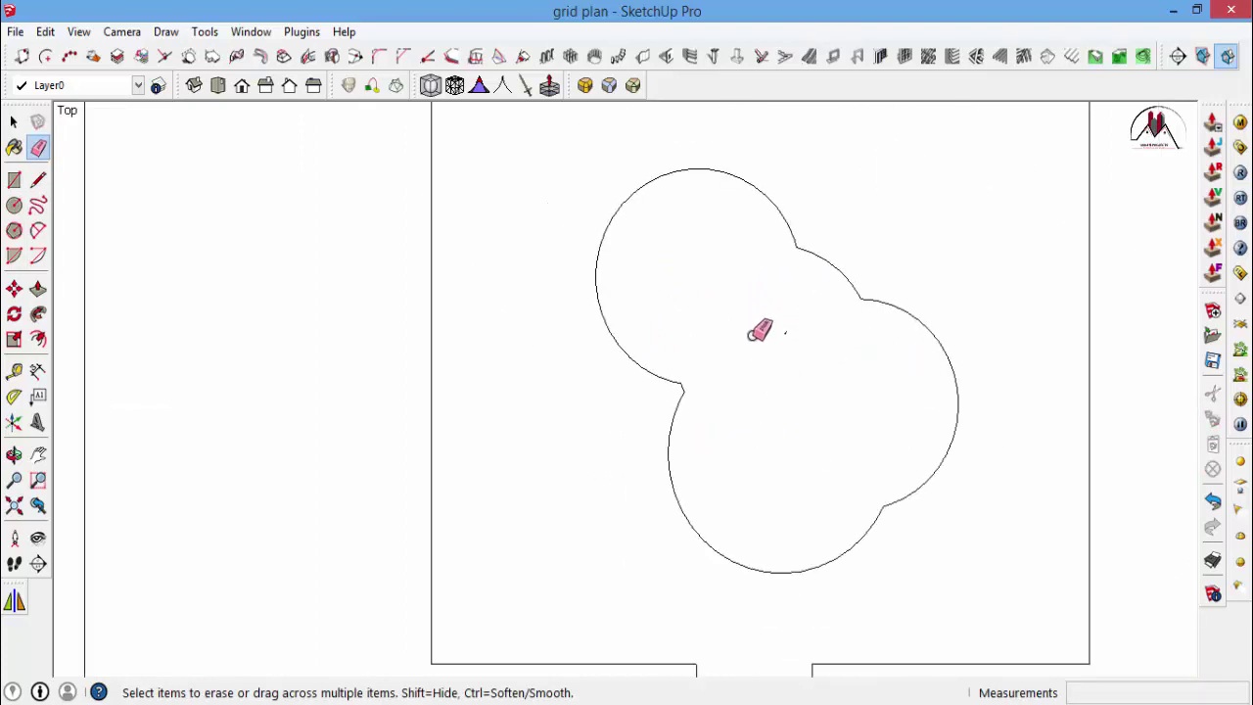
scroll(784, 313, "down", 2)
scroll(788, 366, "down", 2)
key("space")
Erase the edge closing off the path between two blocks.
scroll(812, 403, "down", 3)
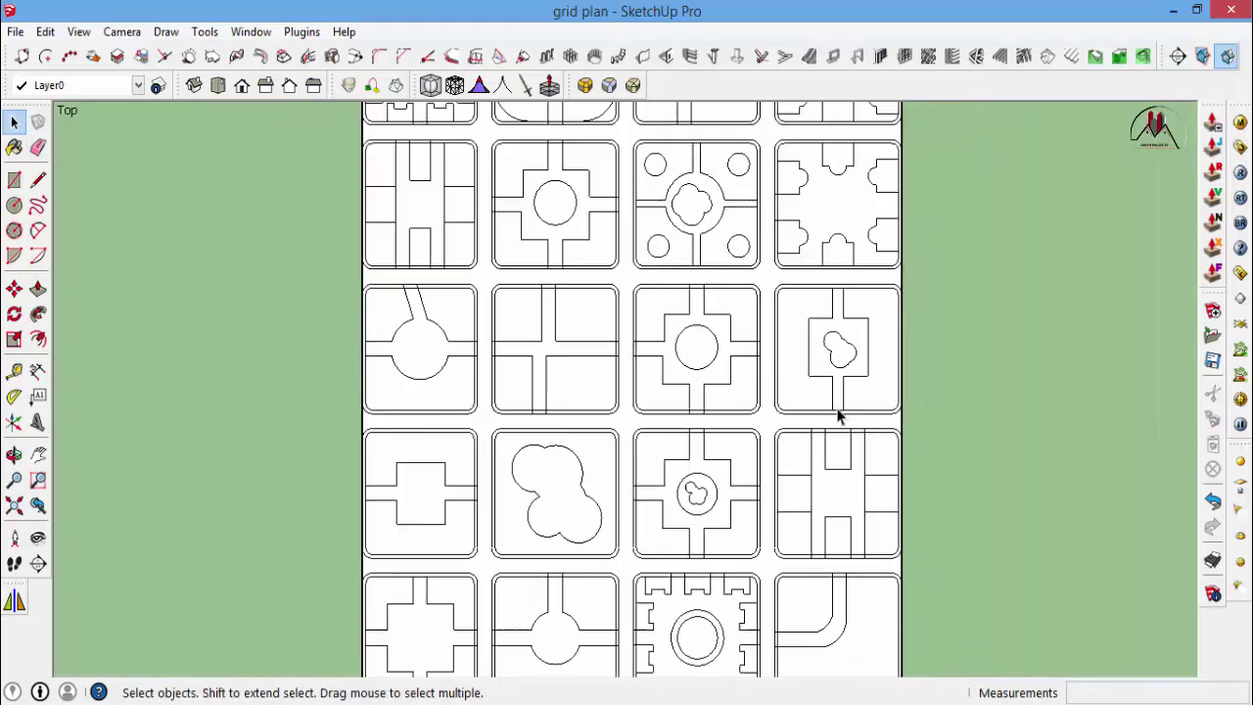
scroll(834, 423, "down", 2)
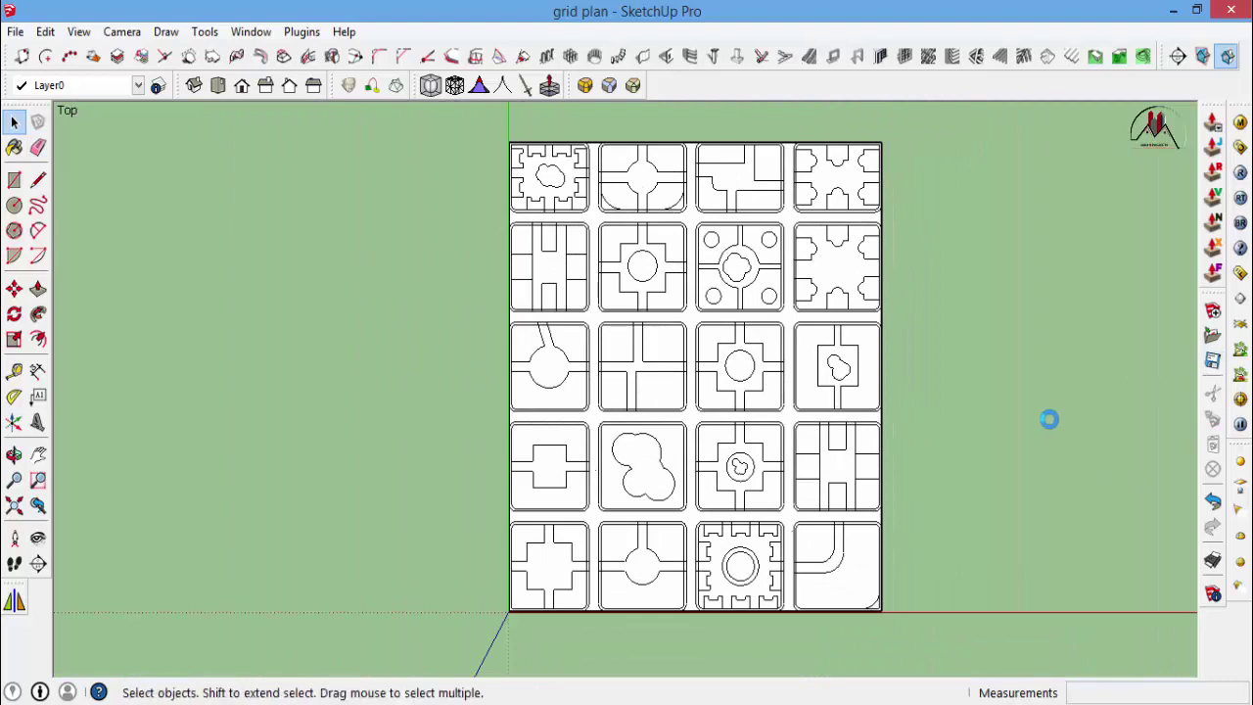
key("e")
scroll(782, 567, "up", 4)
scroll(853, 385, "up", 3)
scroll(610, 609, "down", 1)
scroll(610, 609, "up", 1)
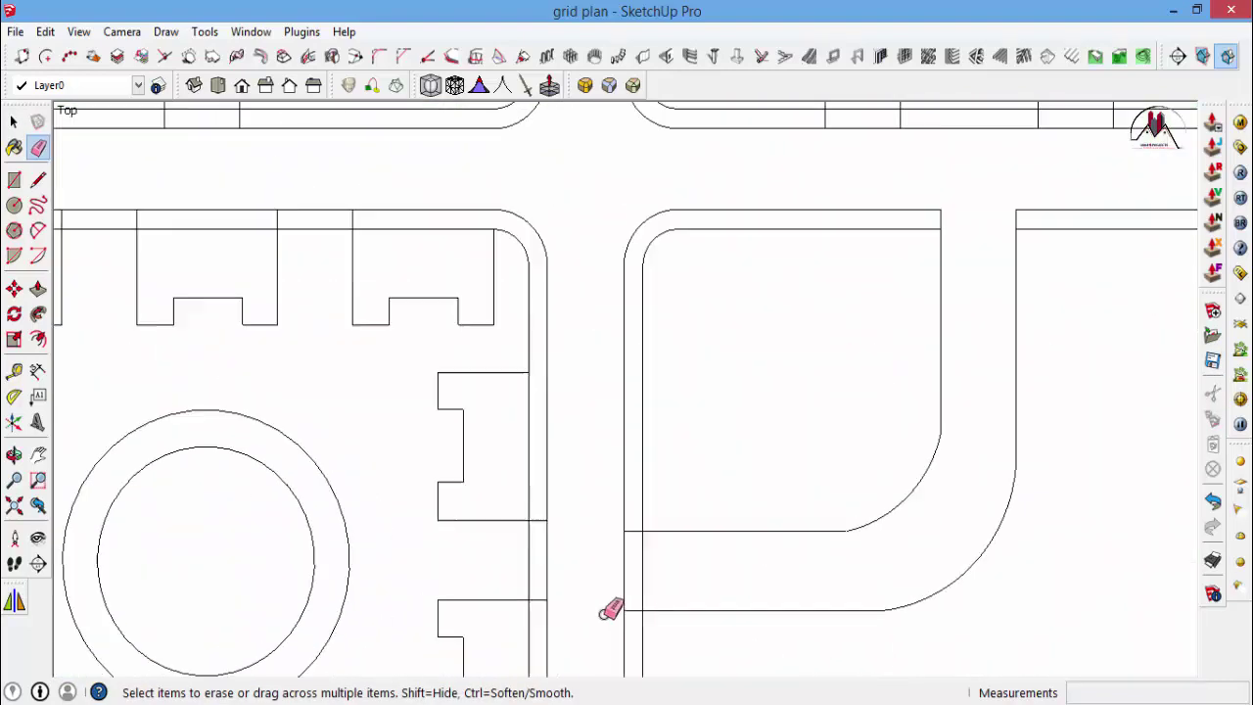
scroll(609, 611, "up", 1)
scroll(714, 541, "down", 2)
scroll(783, 514, "down", 1)
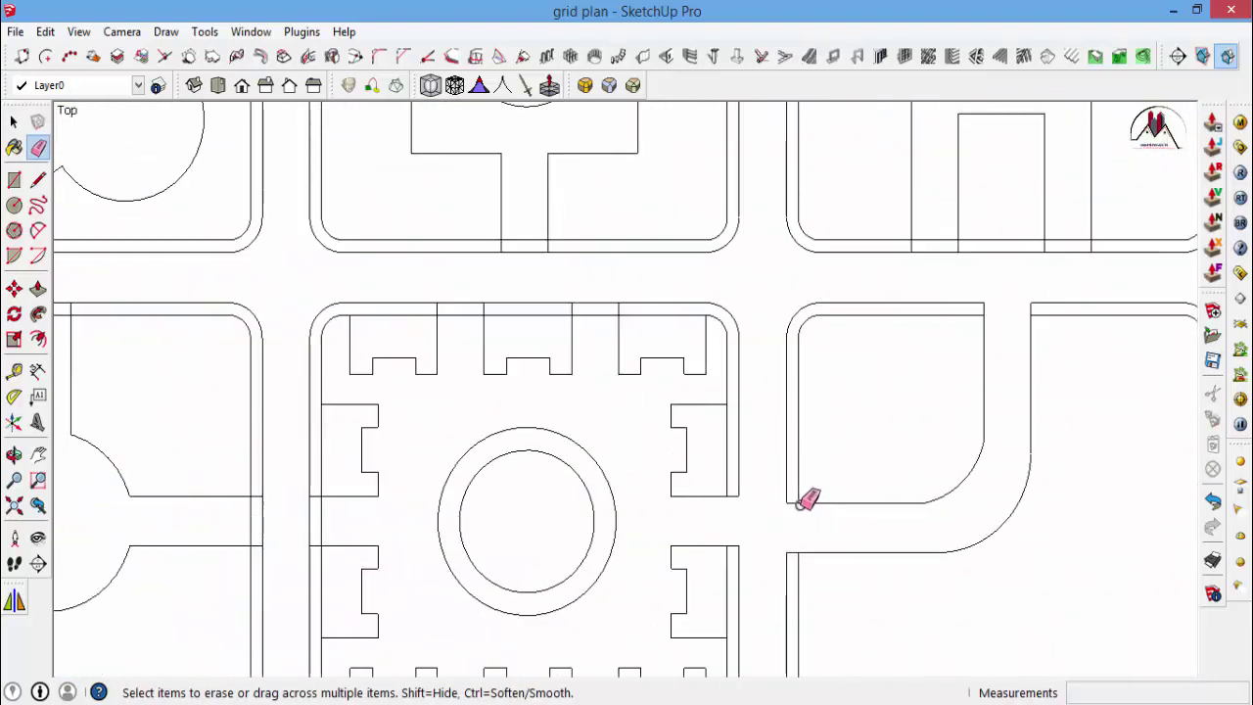
scroll(705, 360, "up", 2)
left_click_drag(643, 327, 626, 343)
scroll(587, 391, "down", 1)
scroll(480, 506, "up", 1)
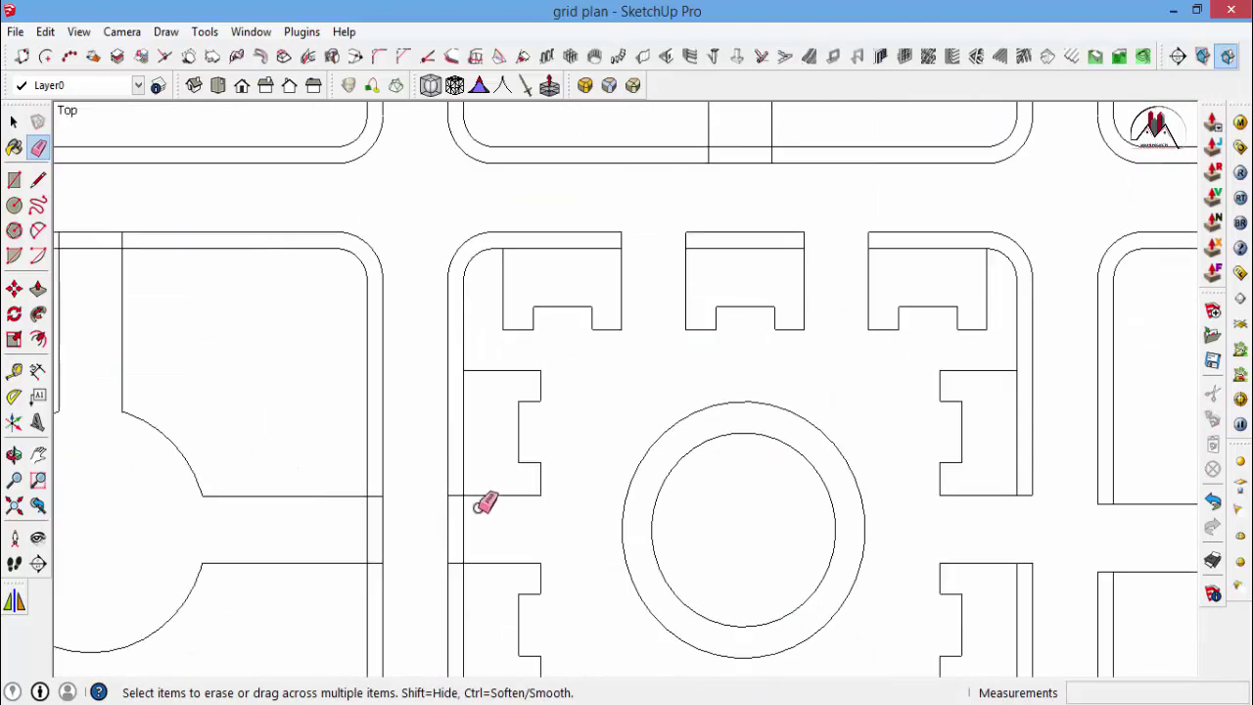
scroll(588, 411, "down", 2)
scroll(587, 467, "down", 1)
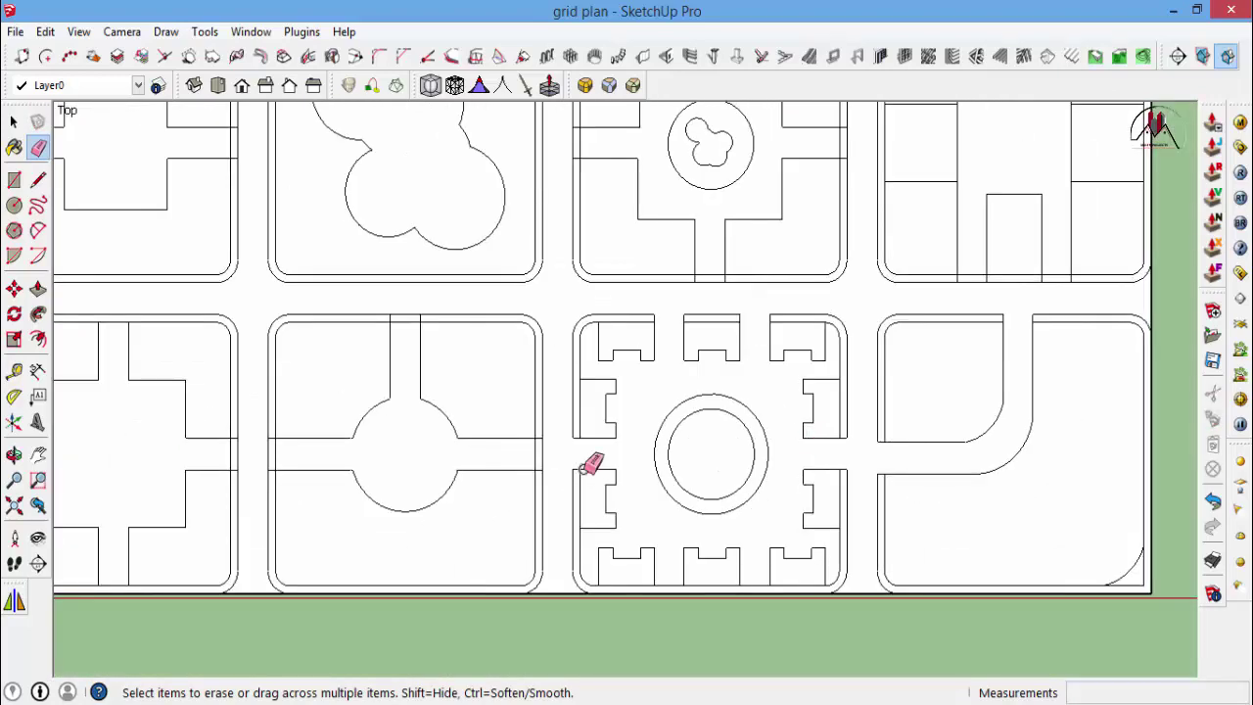
scroll(568, 450, "up", 2)
scroll(370, 307, "down", 1)
scroll(367, 309, "up", 2)
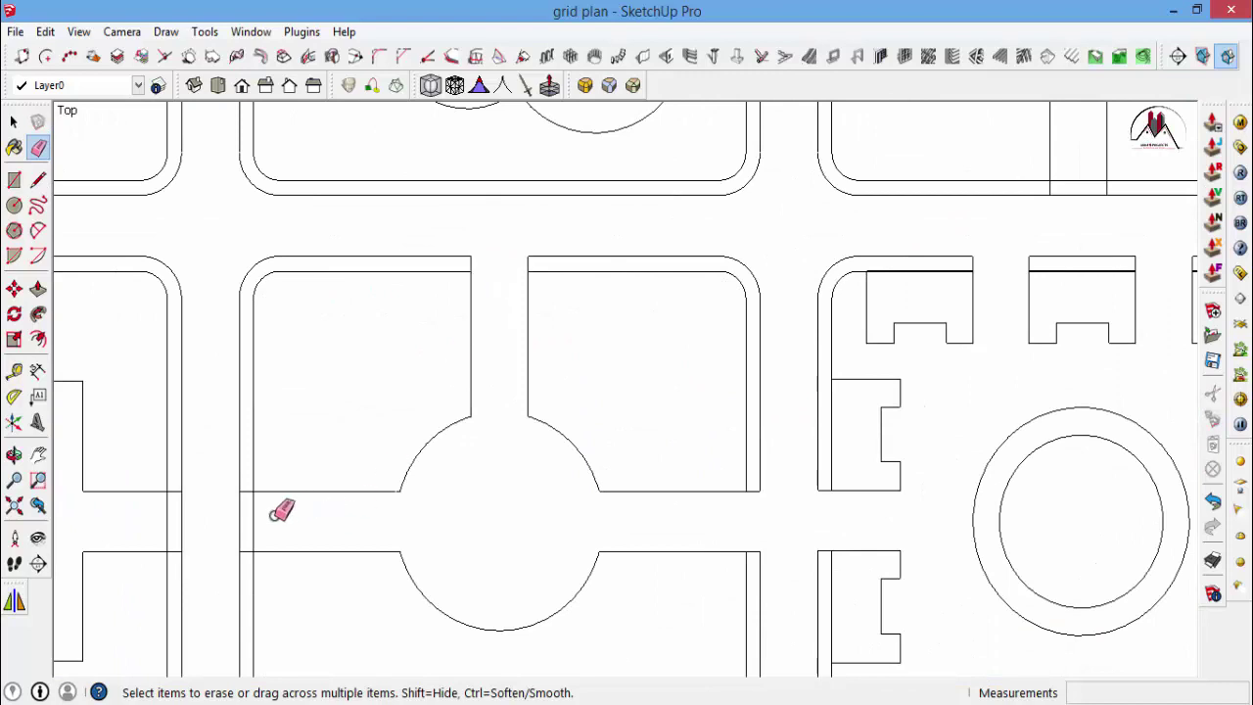
scroll(424, 366, "down", 1)
scroll(439, 359, "up", 1)
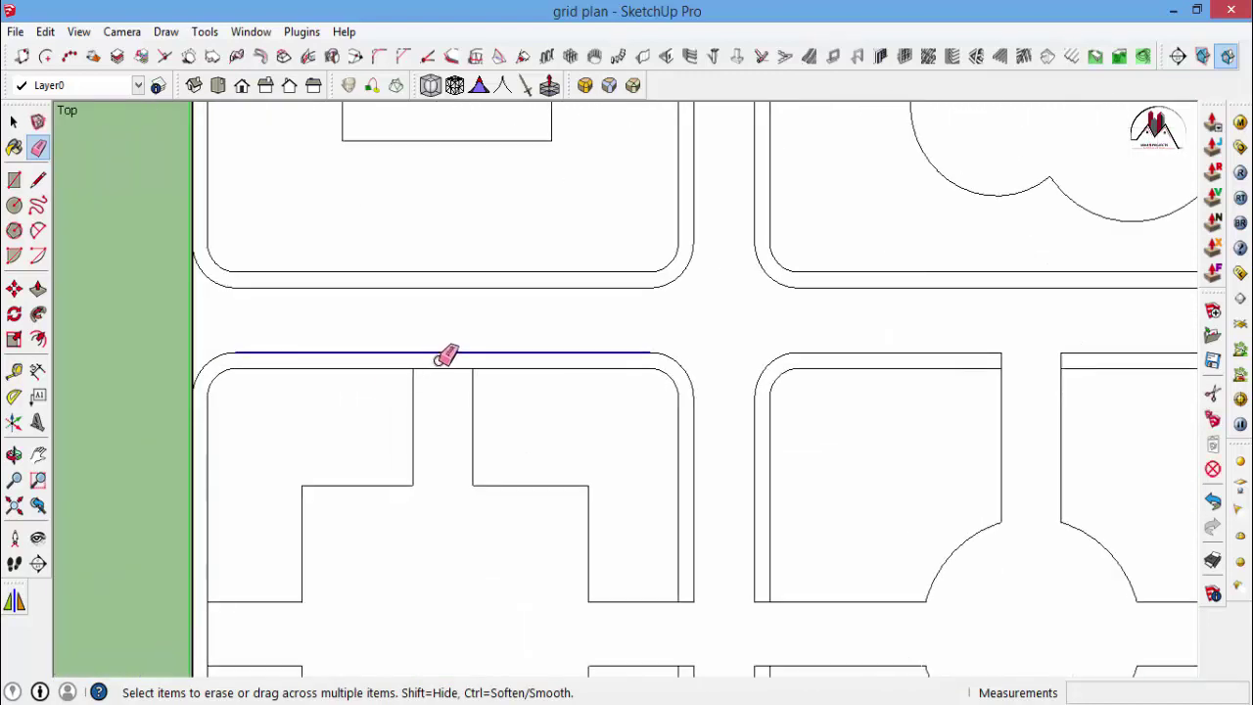
Add a 2.00m line closing the path wall, then erase the opening's top edge and cross-arm end.
key("l")
scroll(443, 355, "up", 2)
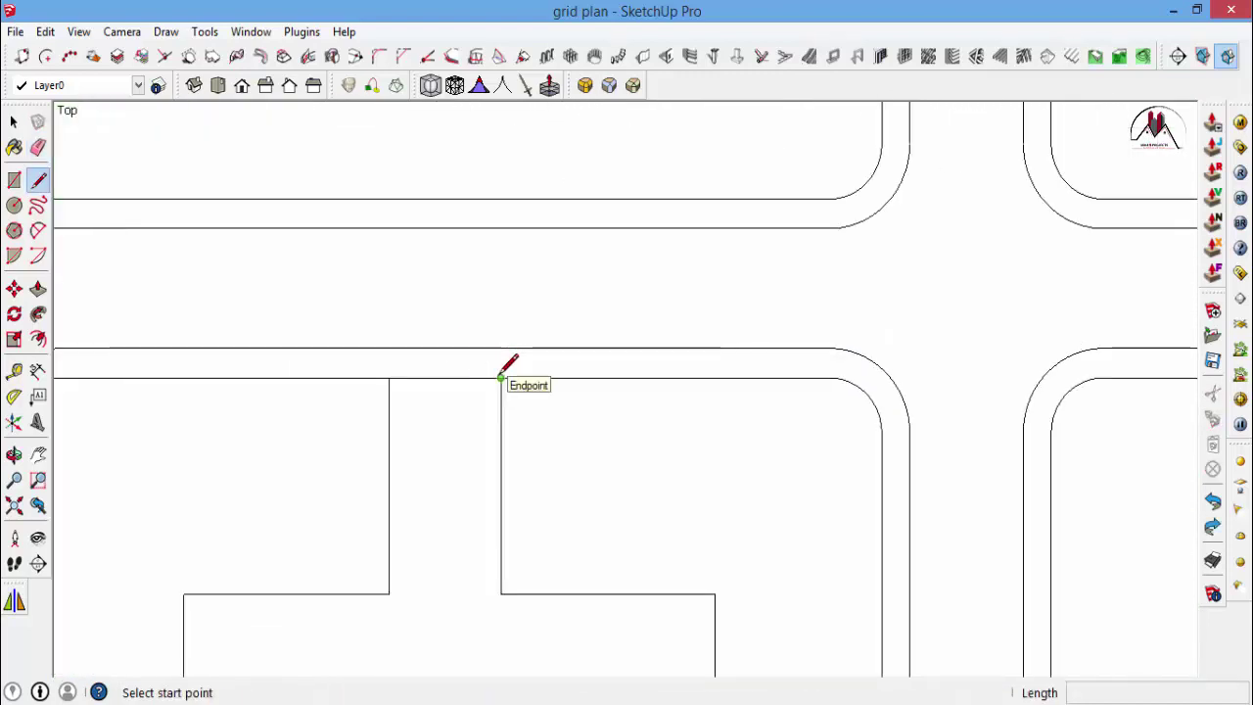
left_click(501, 376)
left_click(501, 347)
key("e")
left_click(480, 346)
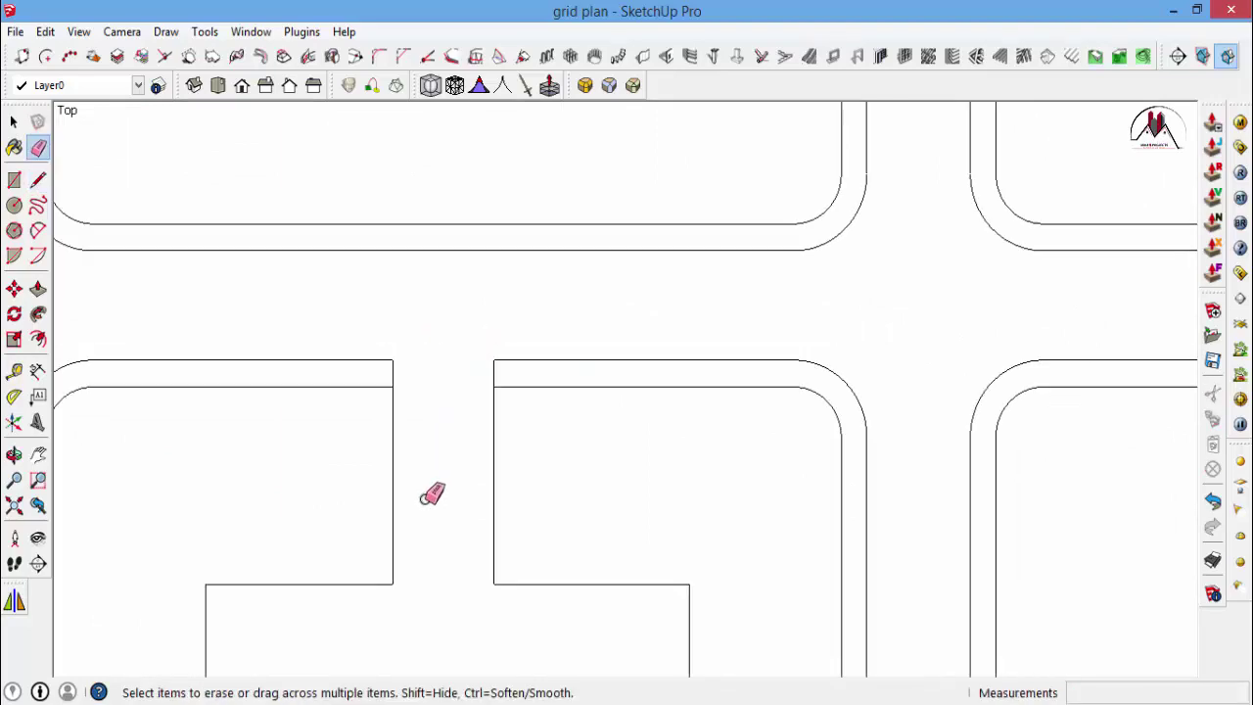
scroll(434, 495, "down", 4)
scroll(512, 238, "up", 2)
left_click(587, 306)
scroll(319, 310, "down", 4)
scroll(698, 391, "up", 2)
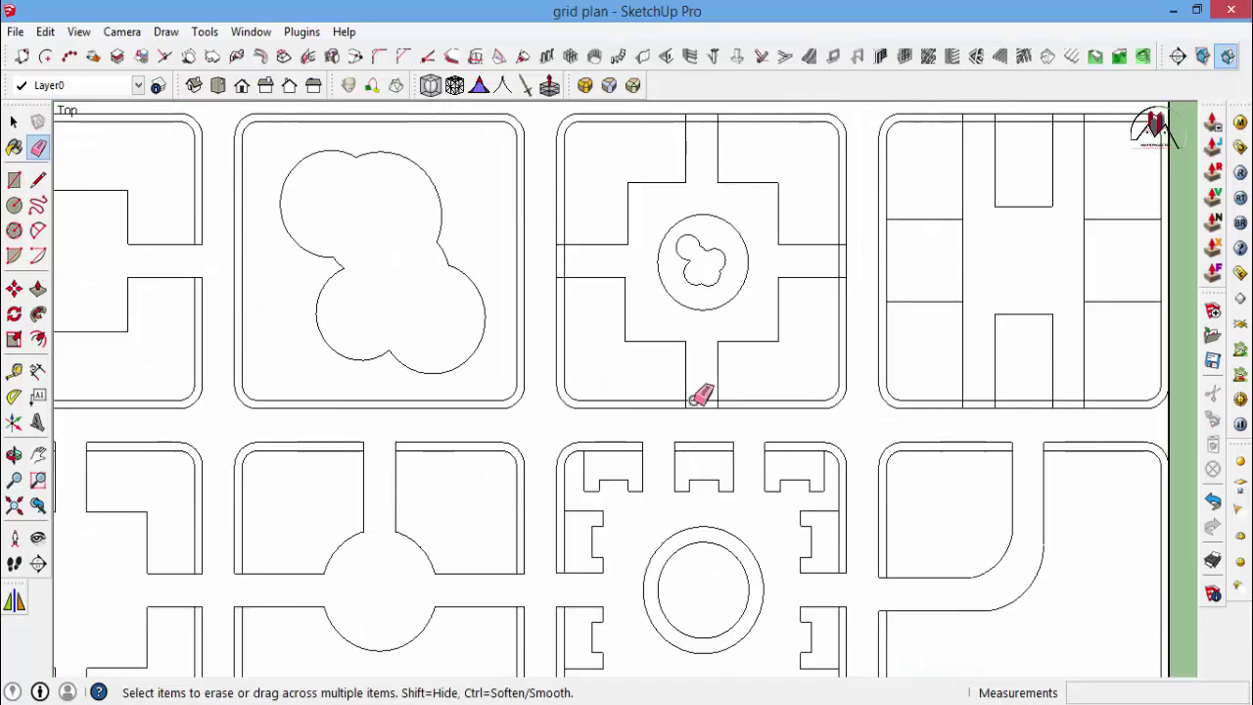
scroll(715, 399, "up", 4)
scroll(665, 440, "up", 1)
scroll(625, 484, "down", 3)
scroll(795, 302, "up", 2)
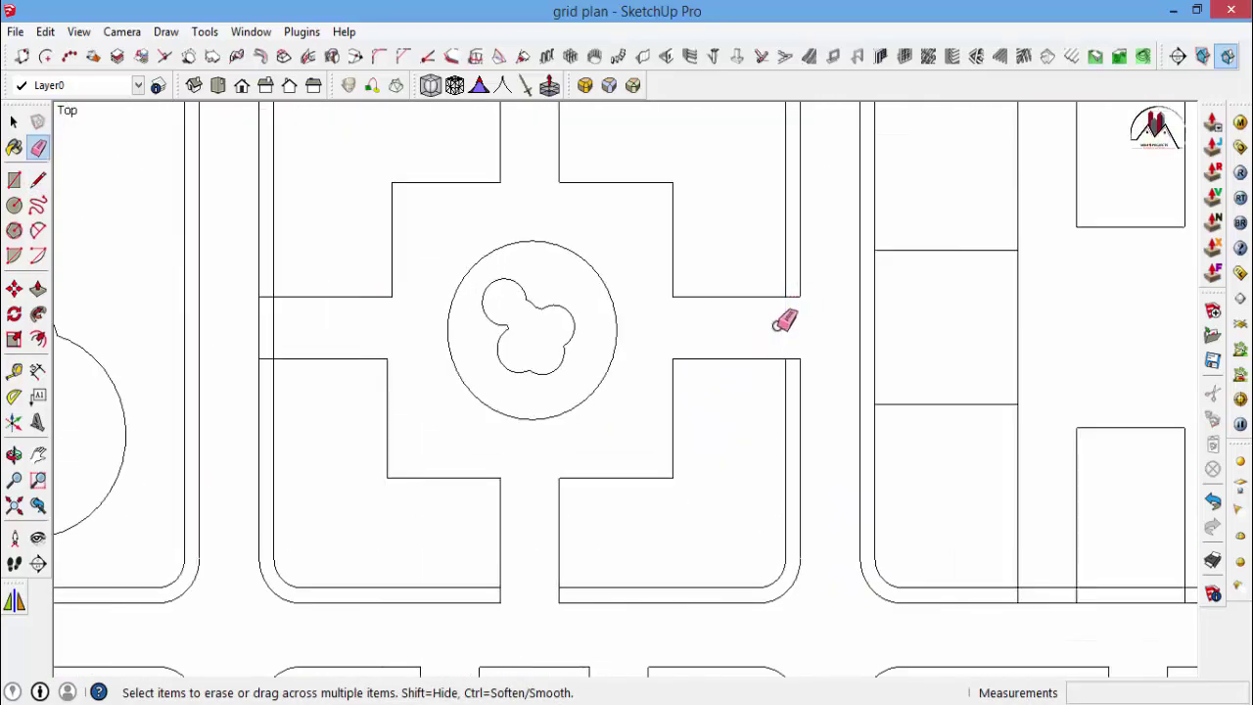
scroll(776, 325, "down", 2)
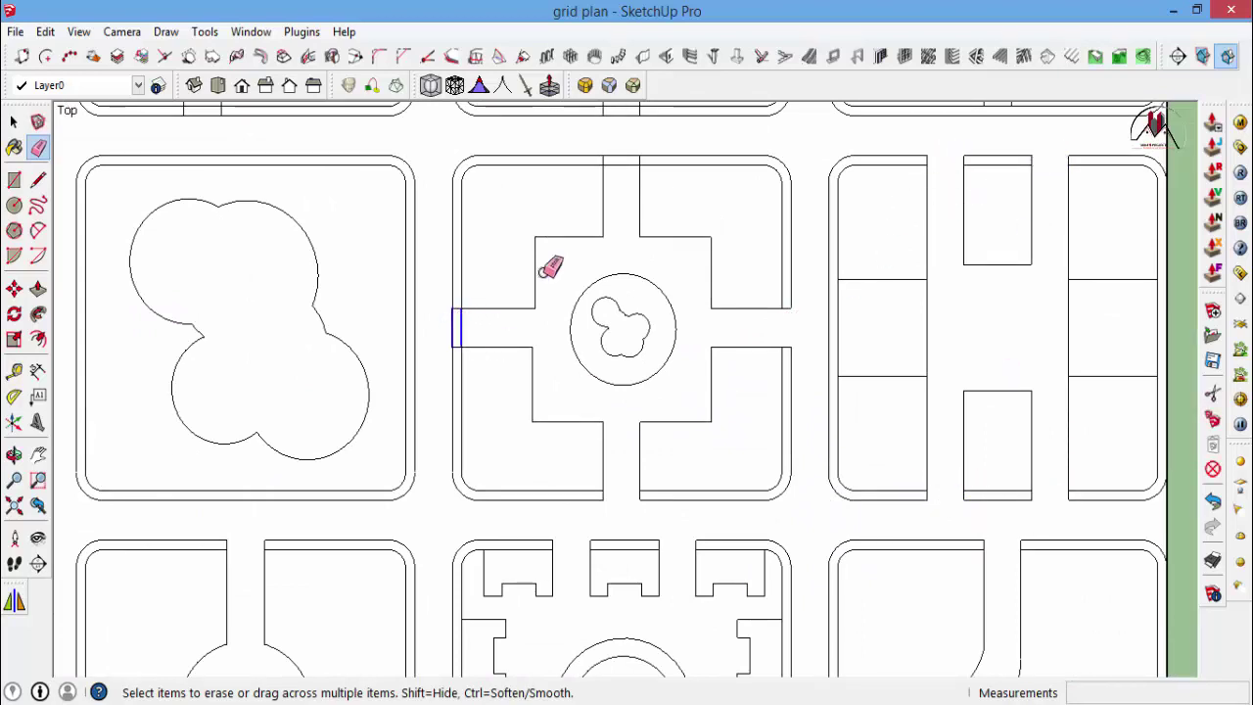
scroll(489, 411, "down", 4)
scroll(593, 277, "up", 3)
scroll(541, 396, "up", 1)
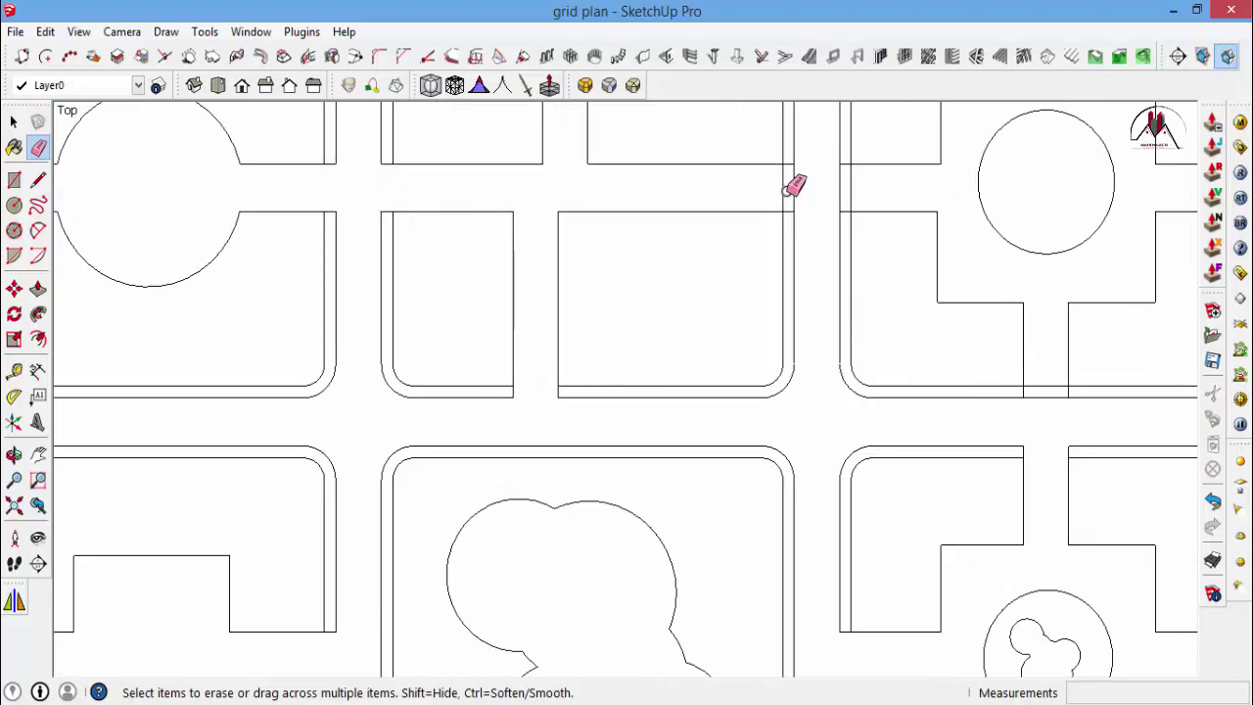
scroll(721, 313, "down", 3)
scroll(883, 346, "up", 3)
Zoom around the grid plan to locate the remaining stray edges at path ends.
scroll(914, 258, "down", 3)
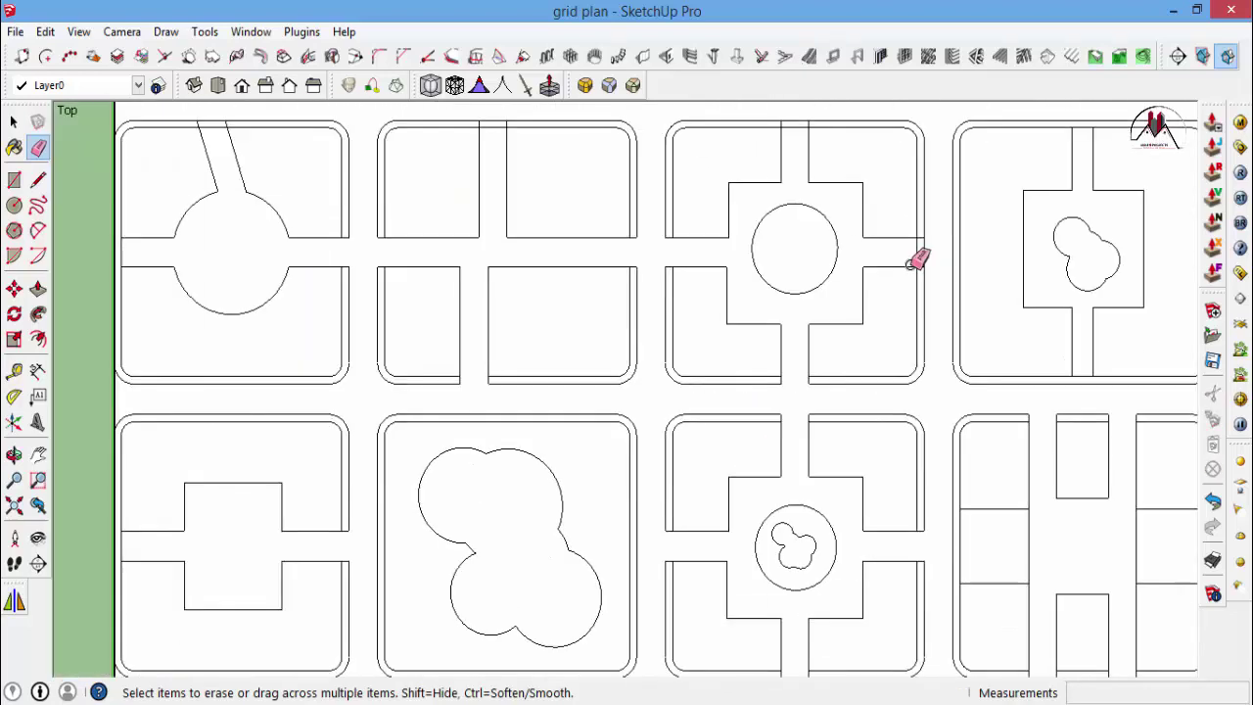
scroll(930, 243, "up", 3)
scroll(930, 243, "down", 3)
scroll(760, 213, "up", 3)
scroll(660, 260, "down", 3)
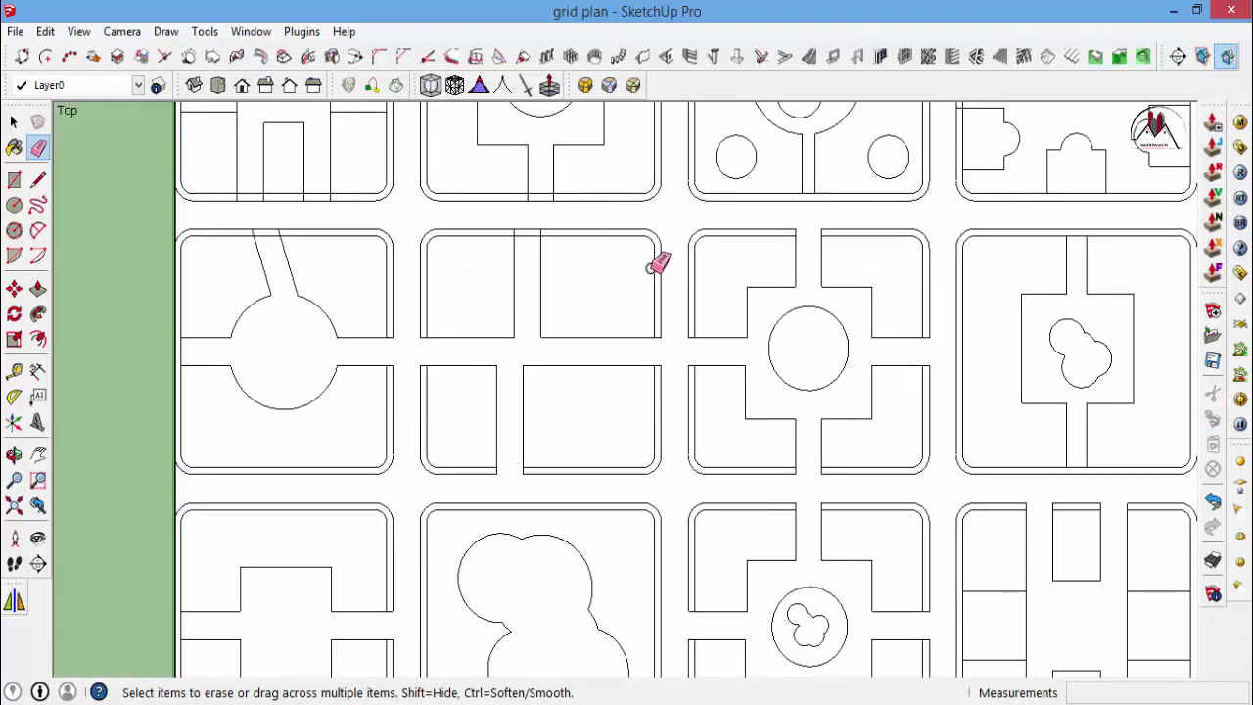
scroll(512, 218, "up", 3)
scroll(511, 218, "down", 3)
scroll(441, 246, "up", 3)
scroll(363, 201, "down", 3)
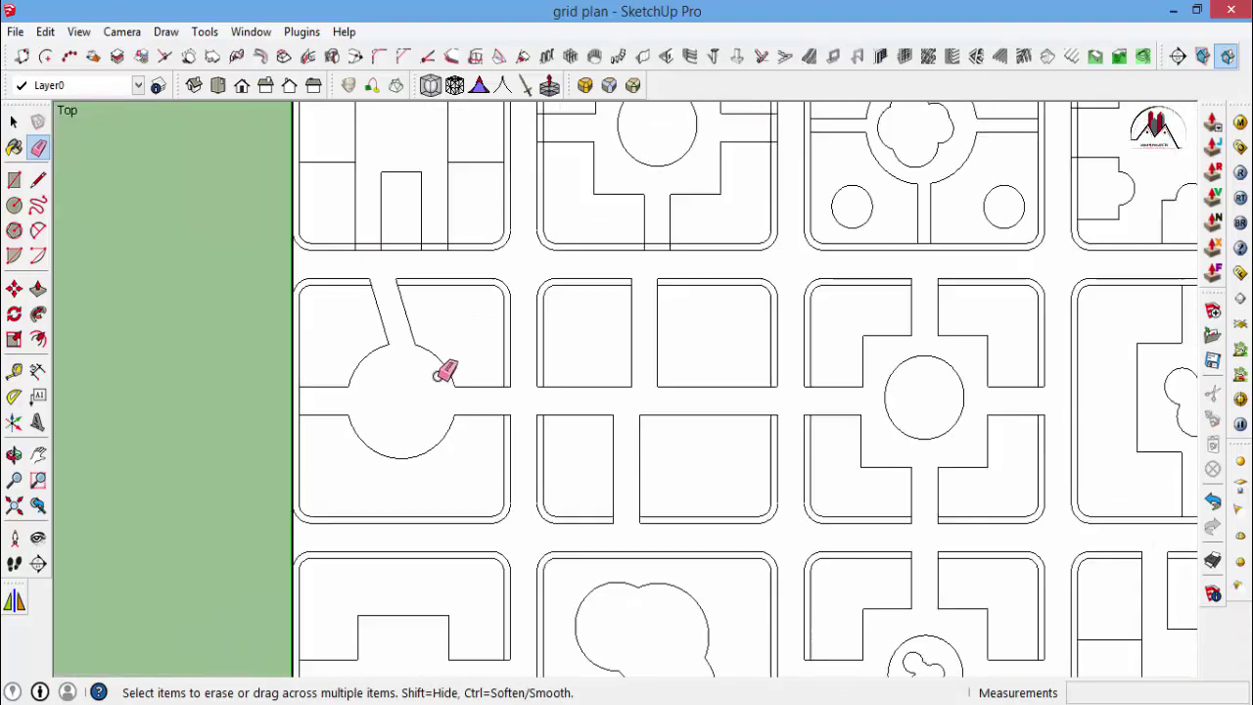
scroll(441, 363, "up", 3)
scroll(501, 313, "down", 3)
scroll(494, 343, "up", 1)
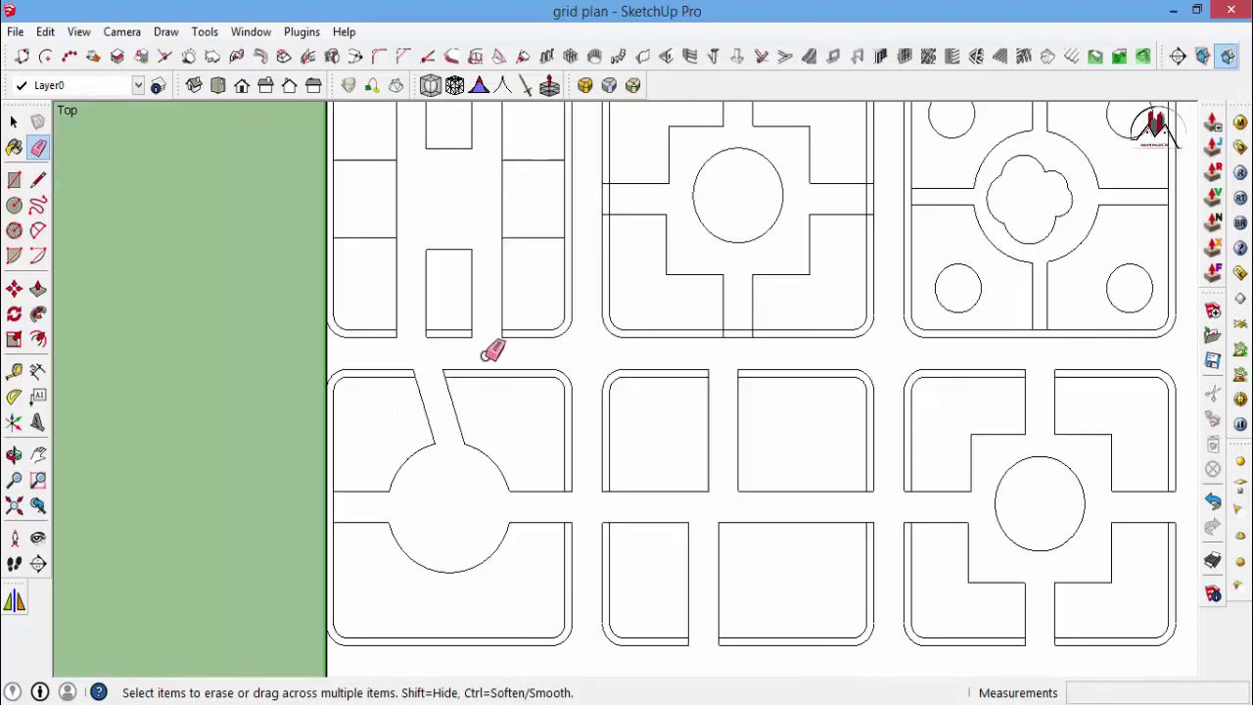
scroll(460, 245, "up", 2)
scroll(450, 205, "up", 1)
scroll(548, 219, "up", 2)
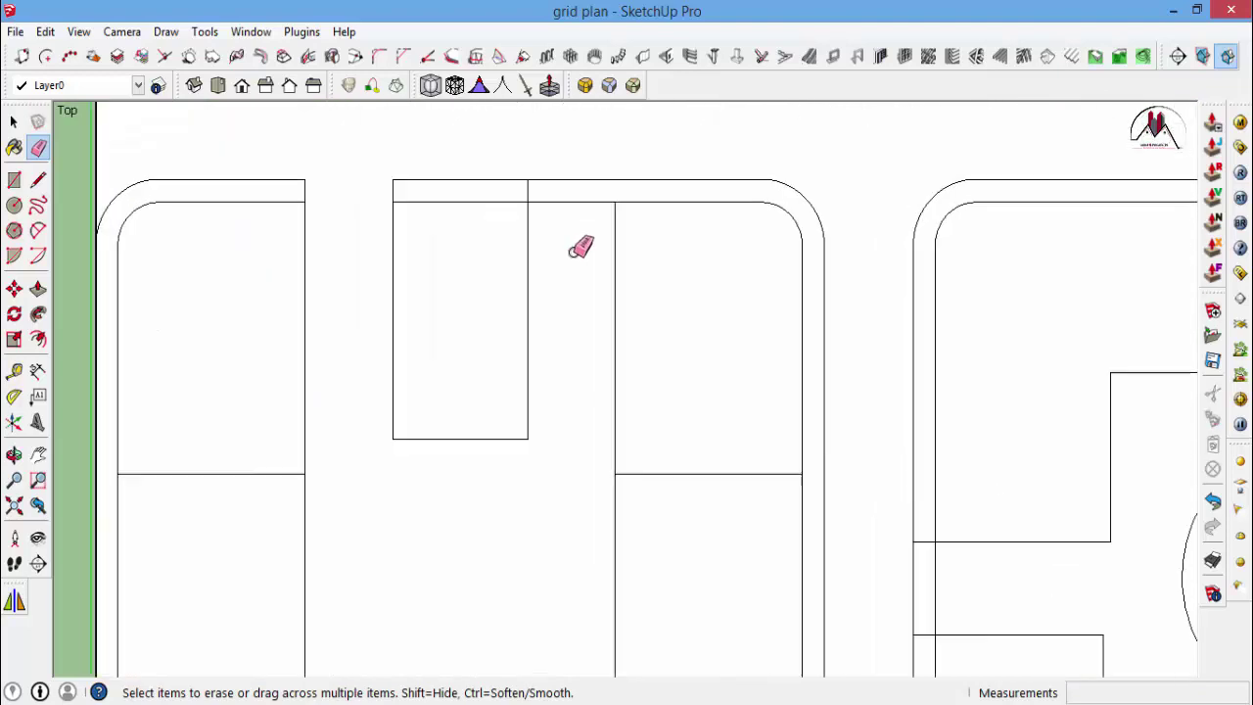
scroll(581, 246, "up", 2)
Erase the closing edges at the circular-plaza and cloud-shaped blocks' path ends, then return to Select.
key("l")
key("e")
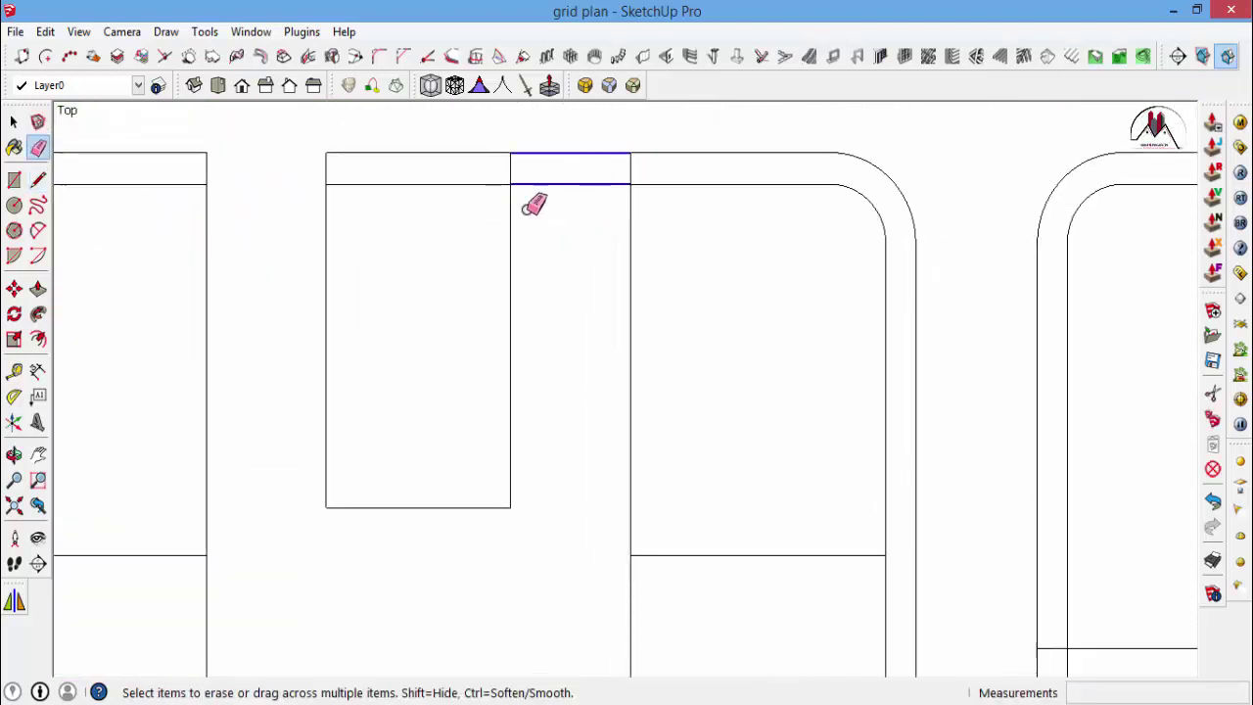
scroll(533, 205, "down", 3)
scroll(735, 196, "up", 3)
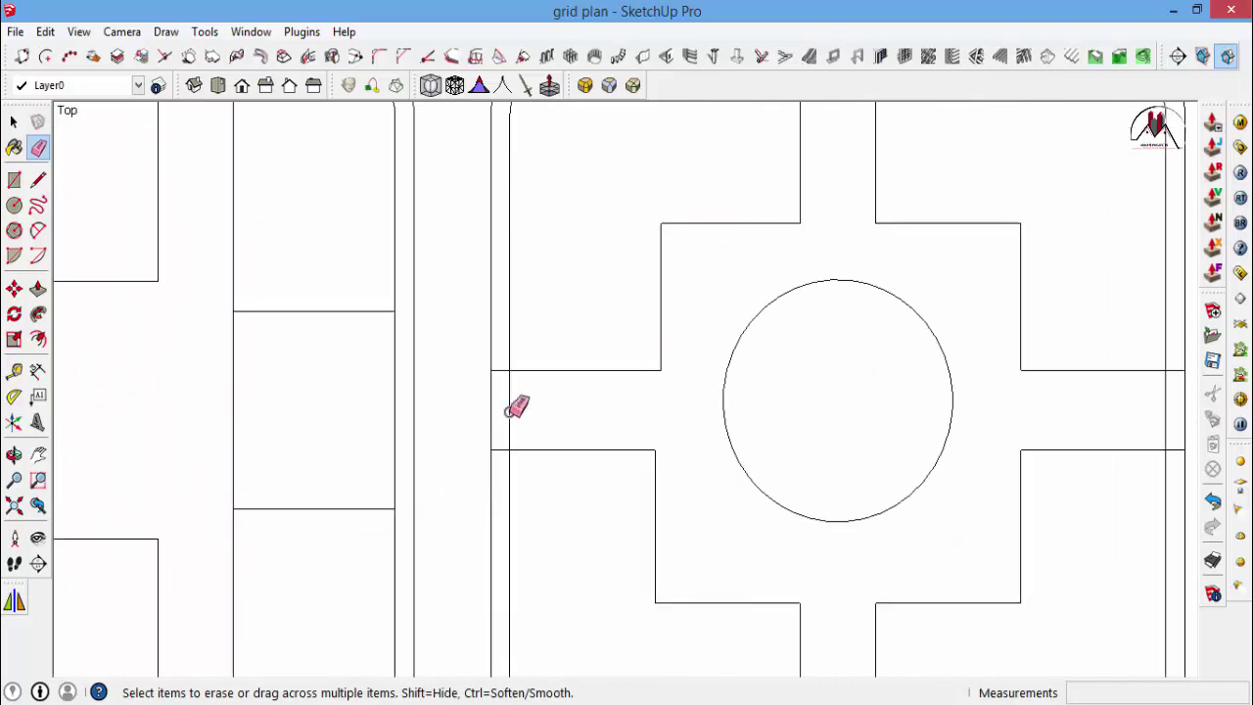
scroll(914, 346, "down", 1)
scroll(704, 255, "down", 1)
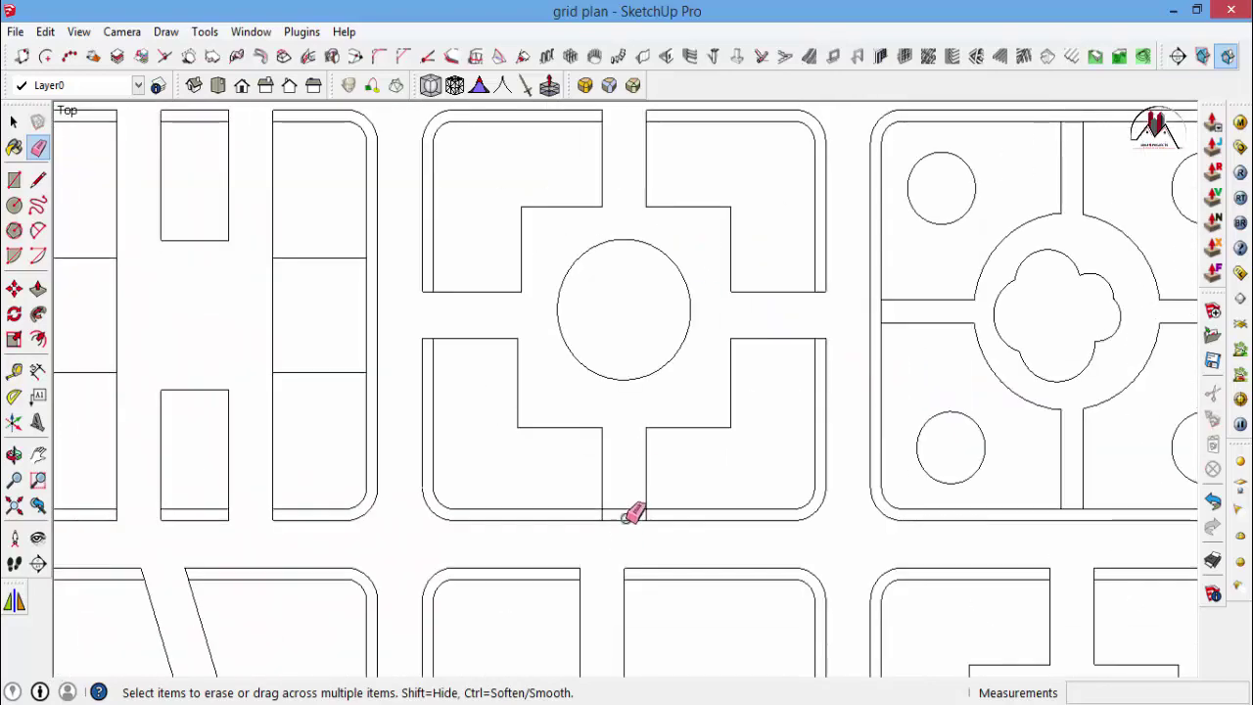
scroll(788, 456, "down", 2)
scroll(831, 475, "up", 3)
scroll(573, 372, "down", 2)
scroll(790, 394, "down", 2)
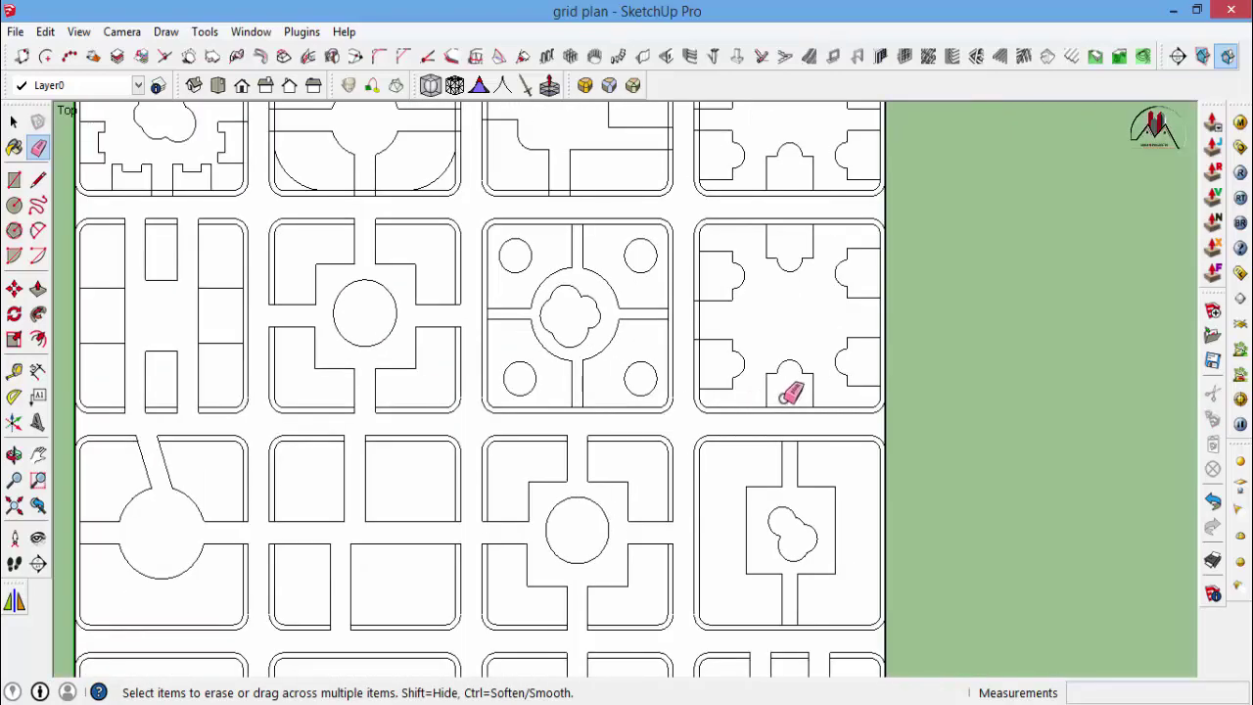
scroll(740, 343, "up", 3)
scroll(760, 492, "down", 3)
scroll(694, 140, "up", 1)
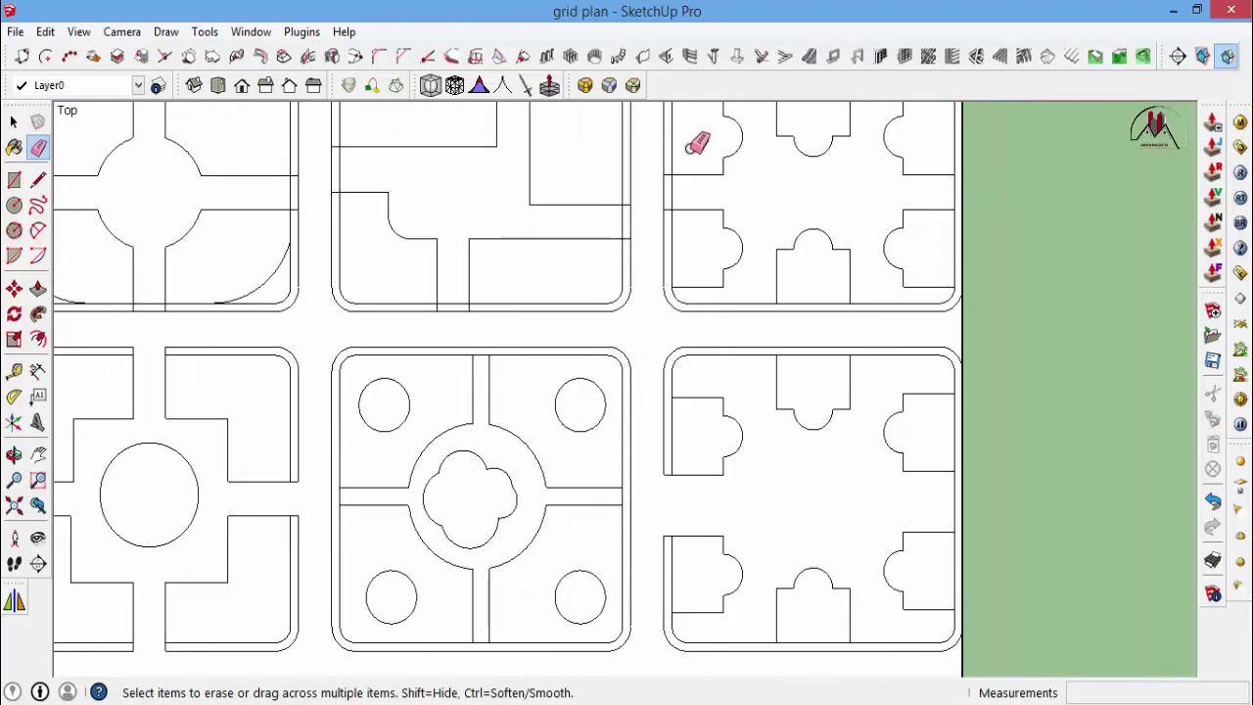
scroll(685, 196, "up", 1)
scroll(872, 341, "down", 2)
scroll(554, 342, "up", 2)
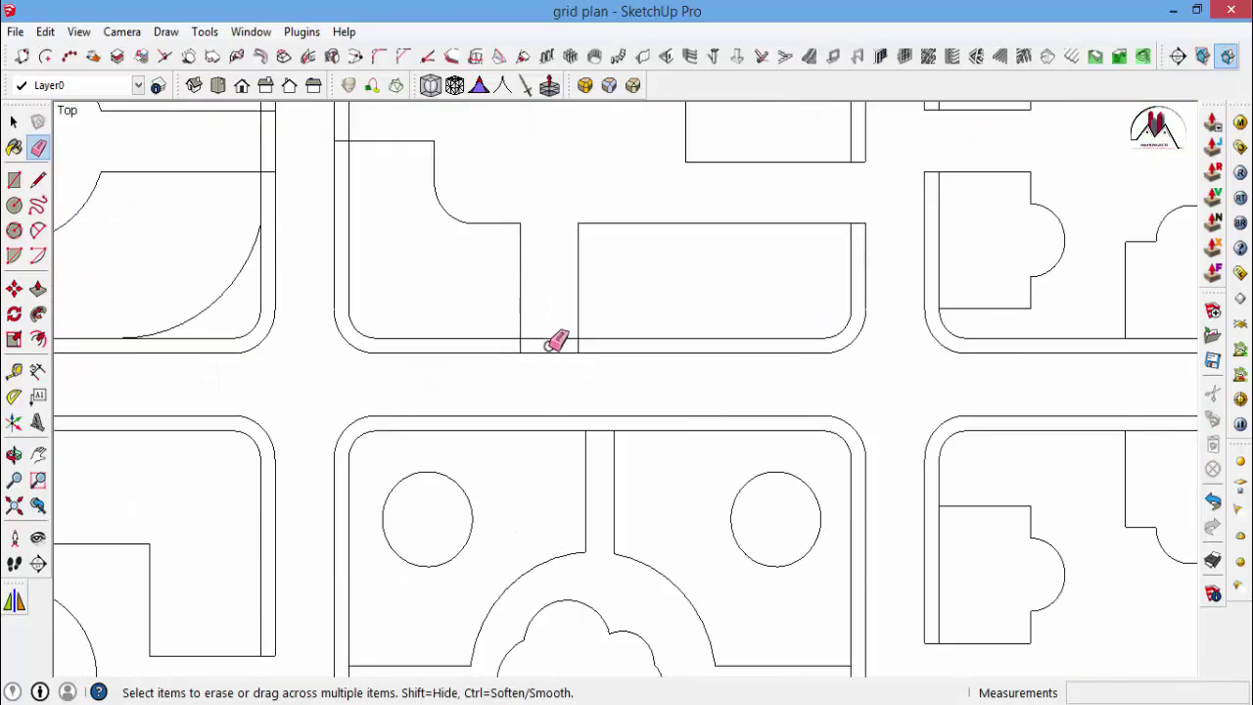
scroll(526, 218, "down", 2)
scroll(578, 253, "up", 2)
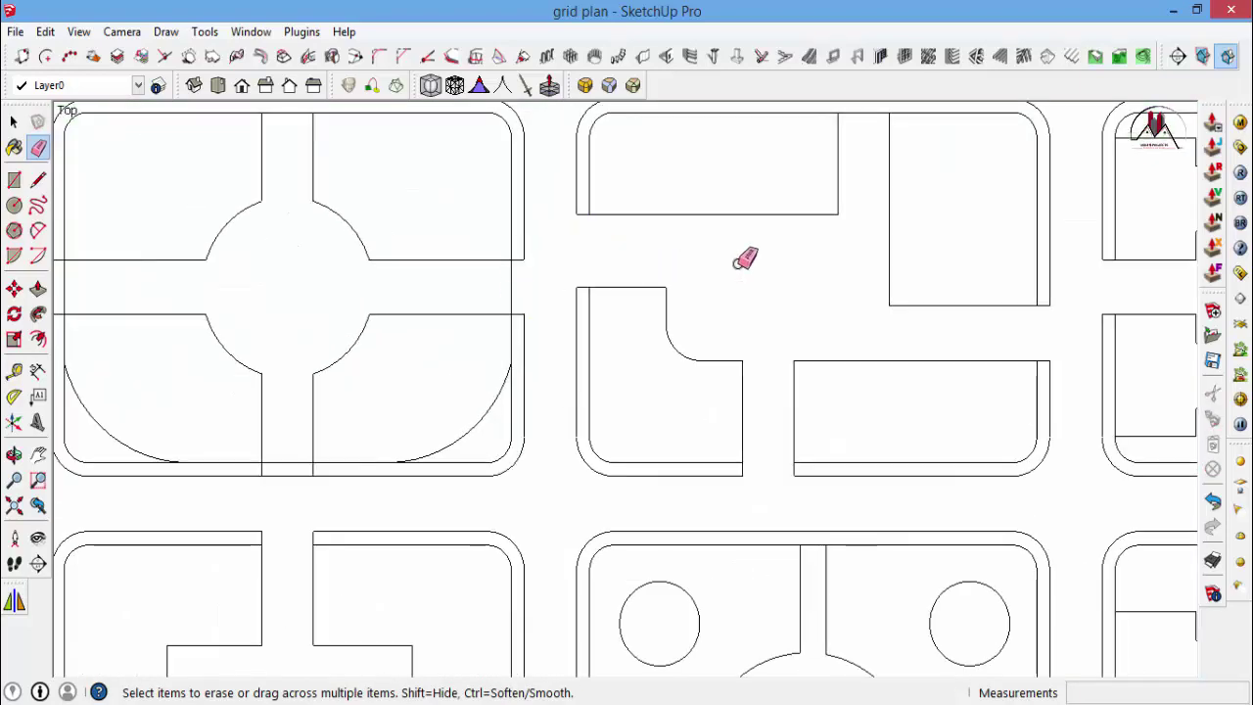
scroll(537, 294, "down", 2)
scroll(400, 313, "up", 1)
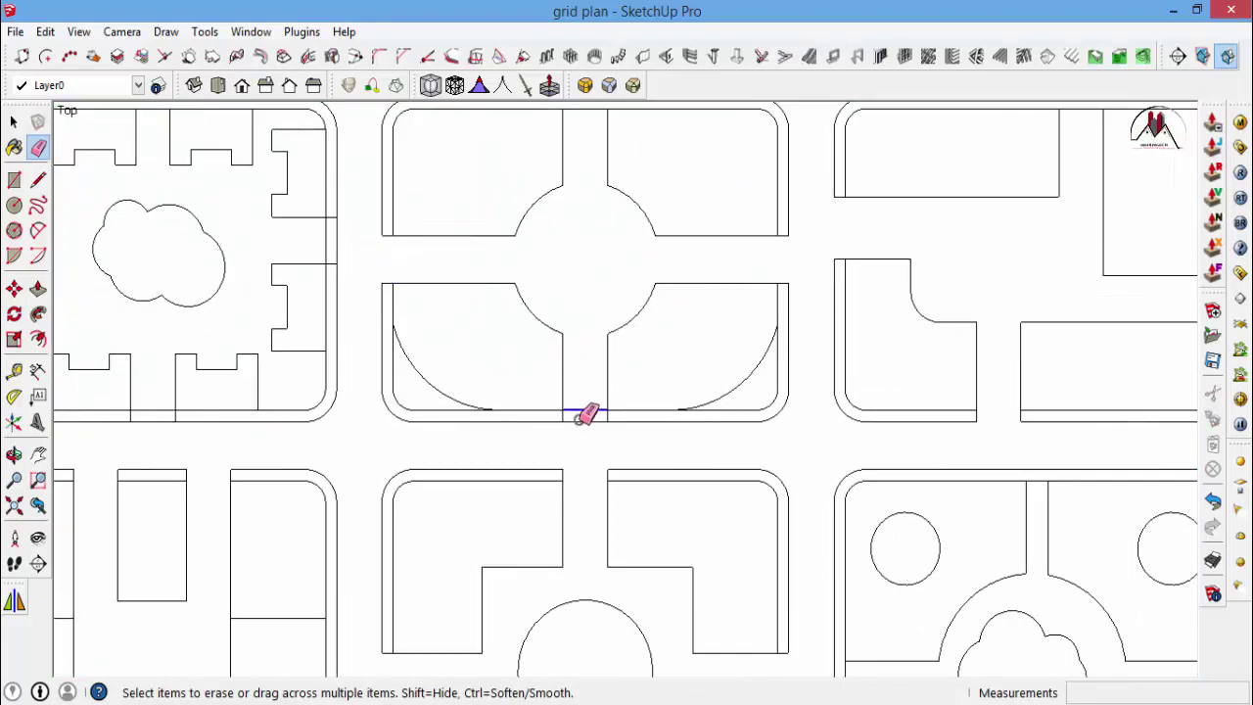
scroll(673, 267, "down", 2)
scroll(471, 270, "up", 3)
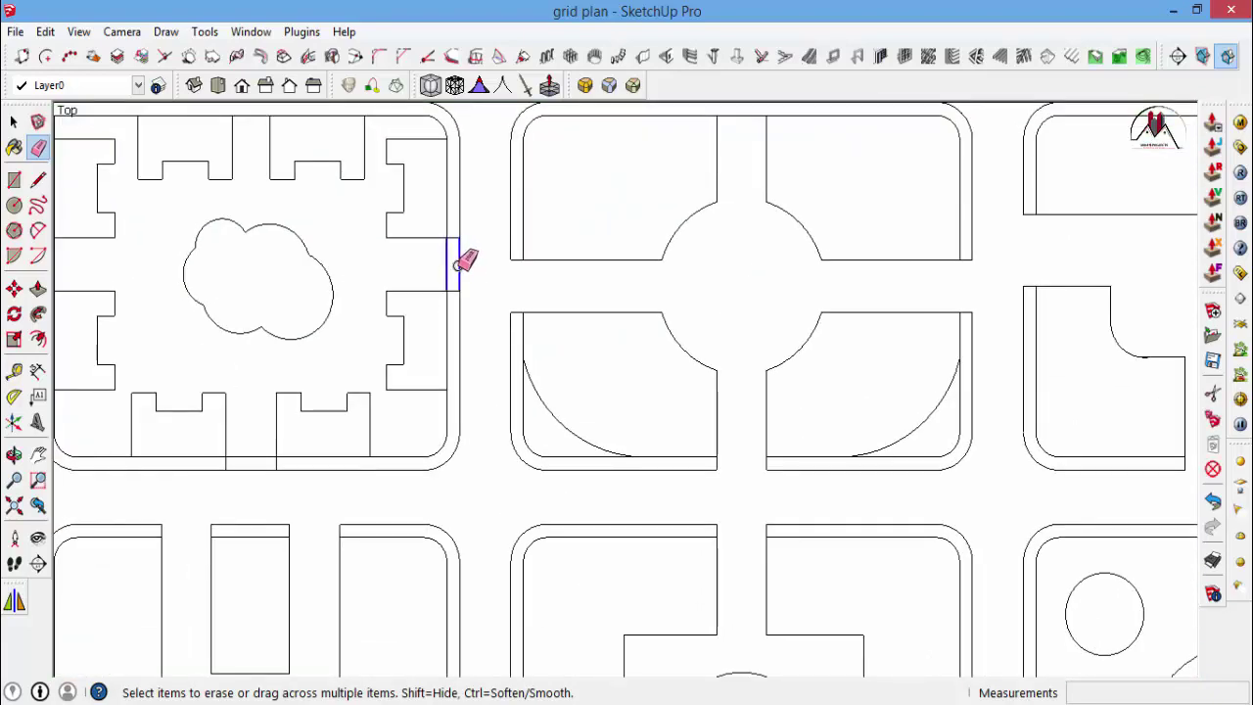
scroll(460, 262, "down", 2)
scroll(277, 431, "up", 3)
scroll(306, 437, "down", 3)
scroll(514, 420, "up", 3)
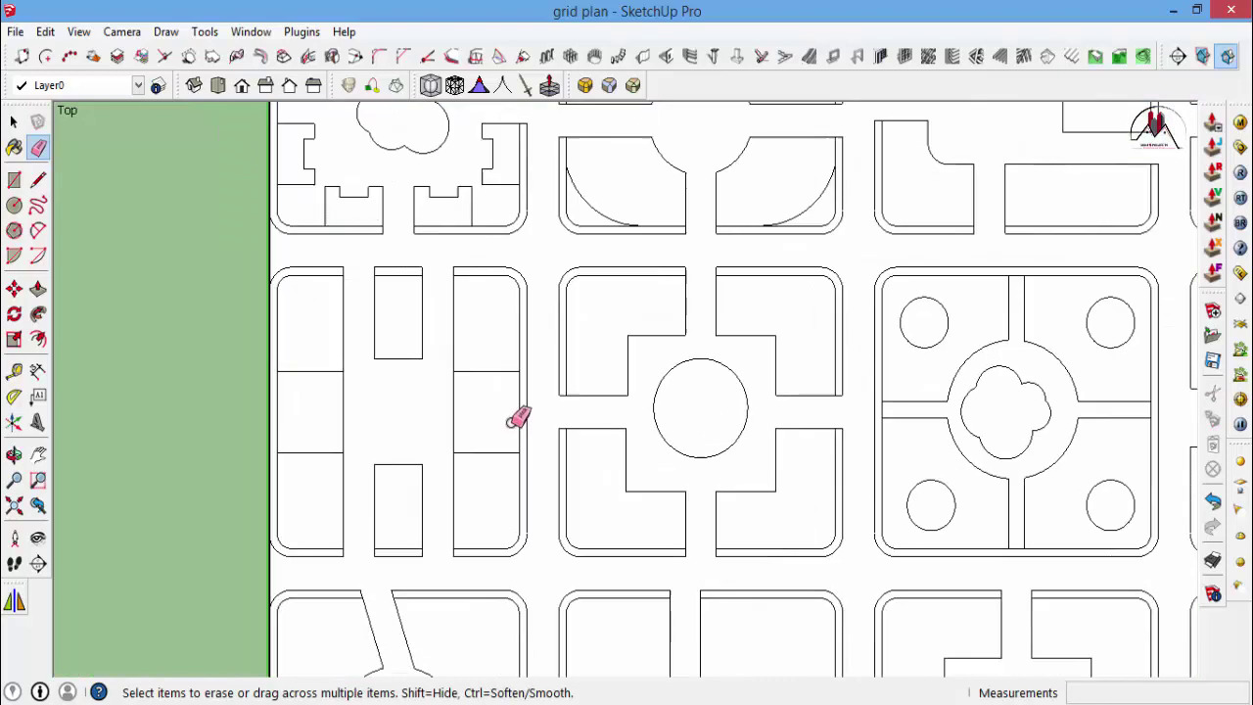
key("space")
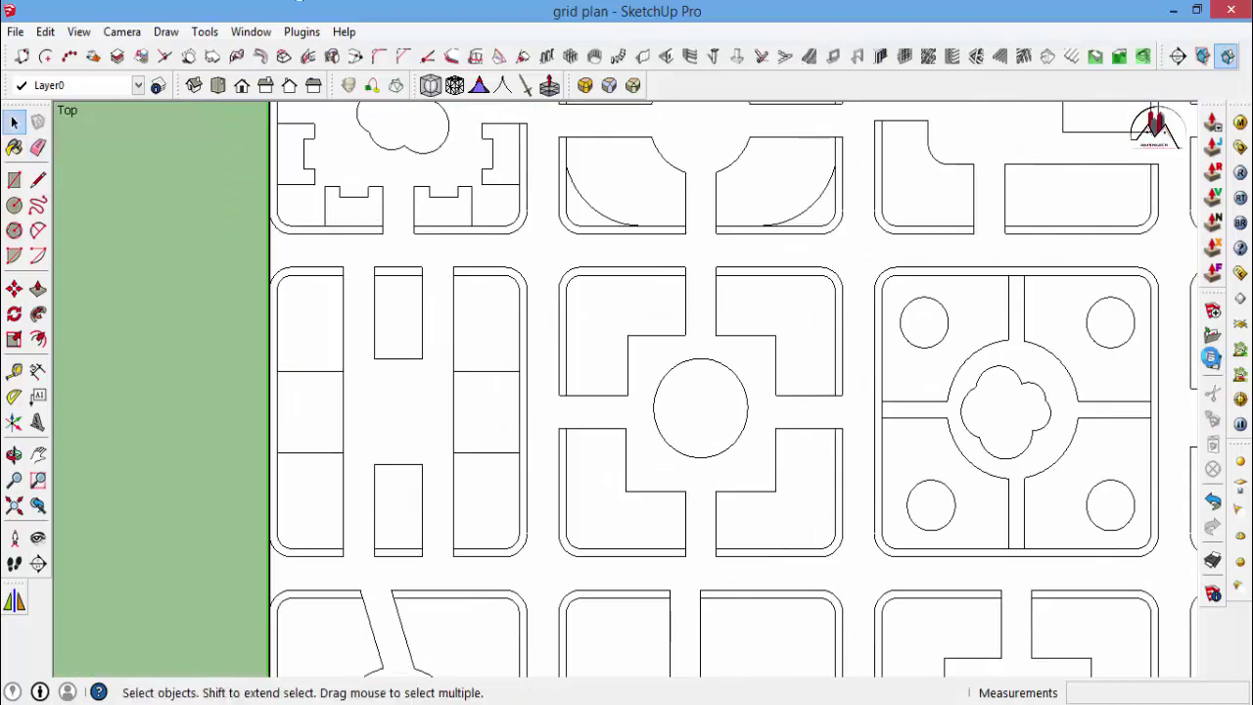
Check the whole grid plan from the top view, then orbit it into 3D perspective.
scroll(500, 274, "down", 1)
scroll(603, 578, "down", 3)
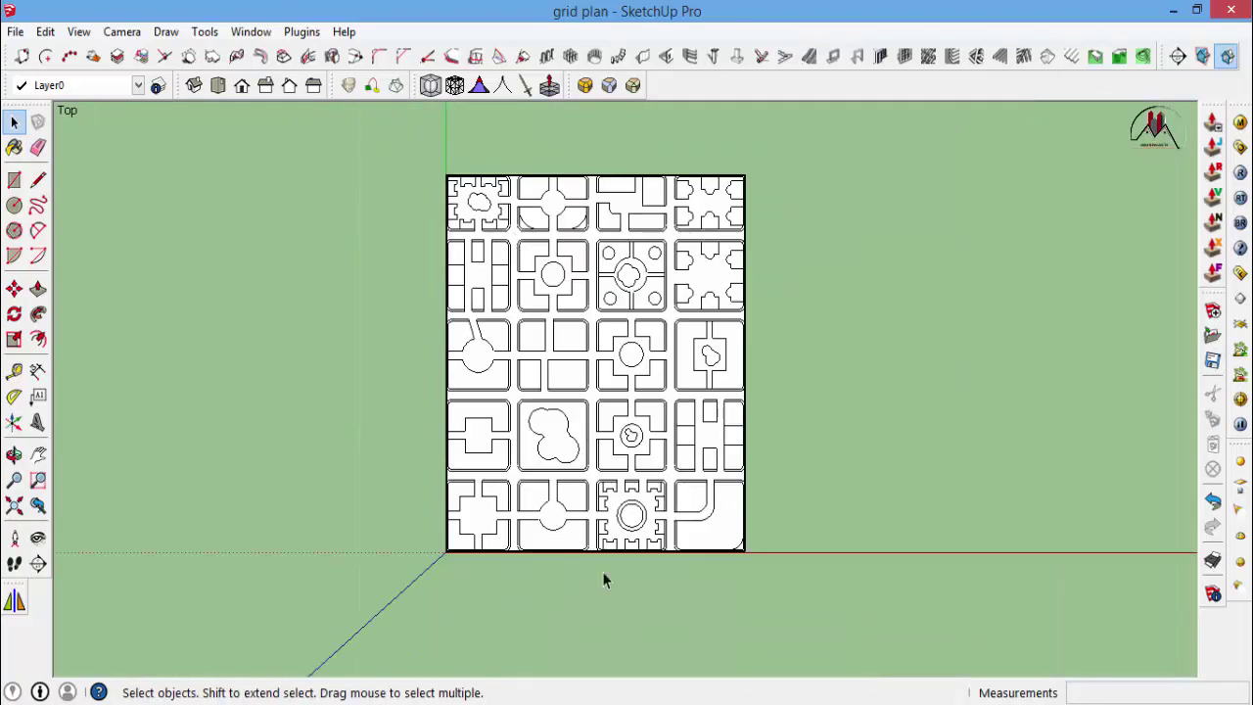
scroll(652, 551, "up", 3)
scroll(705, 525, "up", 1)
scroll(480, 490, "down", 2)
scroll(460, 489, "up", 3)
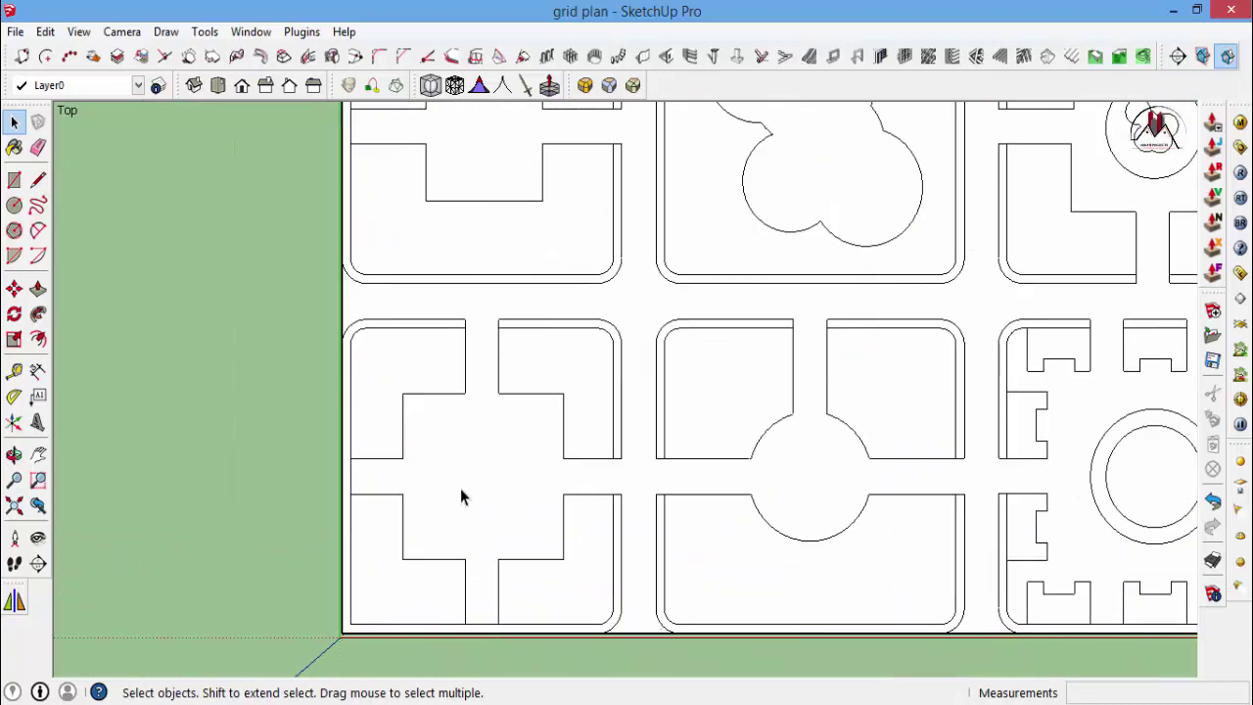
scroll(460, 488, "up", 2)
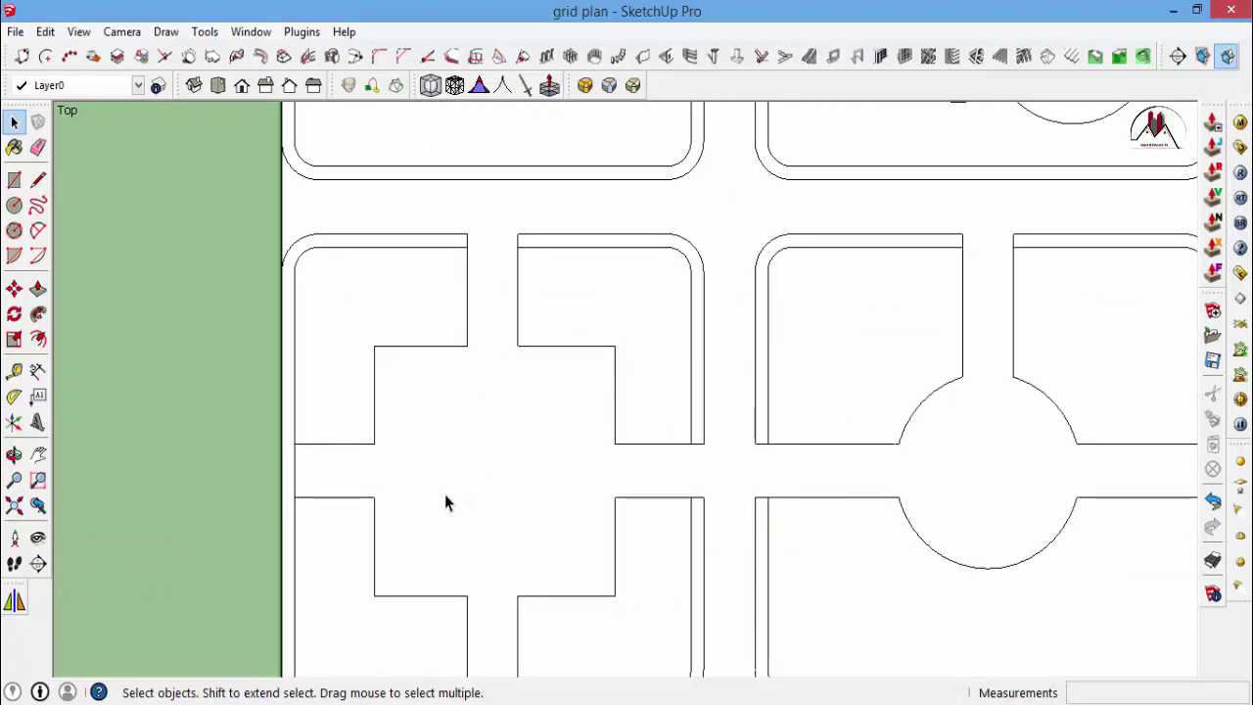
scroll(399, 472, "down", 3)
scroll(595, 579, "down", 2)
scroll(649, 246, "up", 2)
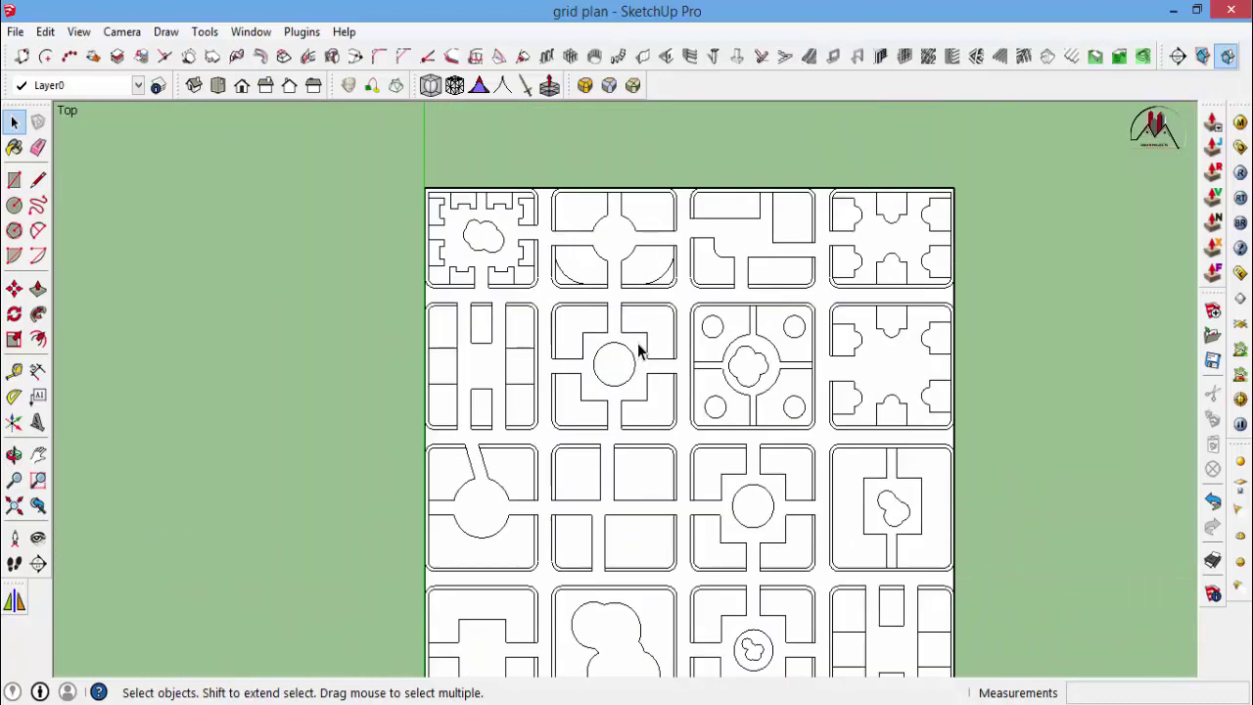
scroll(638, 350, "up", 1)
scroll(689, 339, "up", 2)
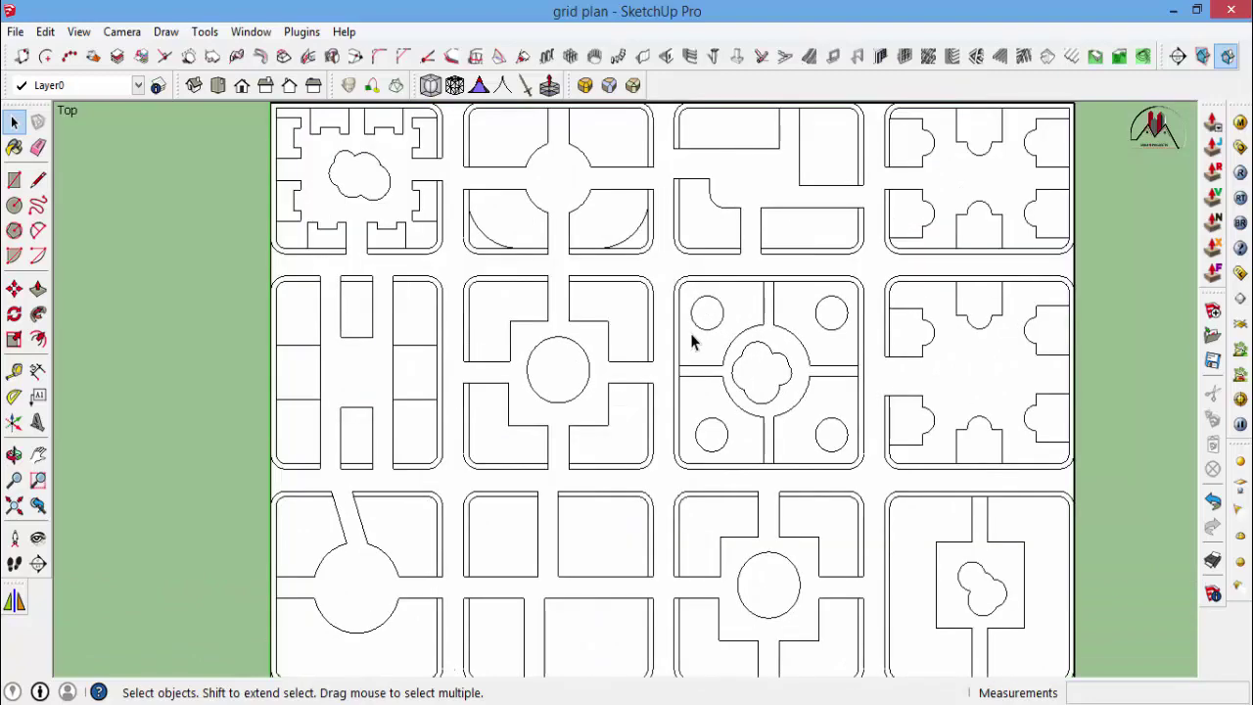
scroll(690, 340, "down", 2)
key("o")
mouse_move(786, 366)
left_mouse_down()
mouse_move(754, 475)
mouse_move(833, 271)
mouse_move(679, 375)
mouse_move(768, 551)
mouse_move(747, 187)
left_mouse_up()
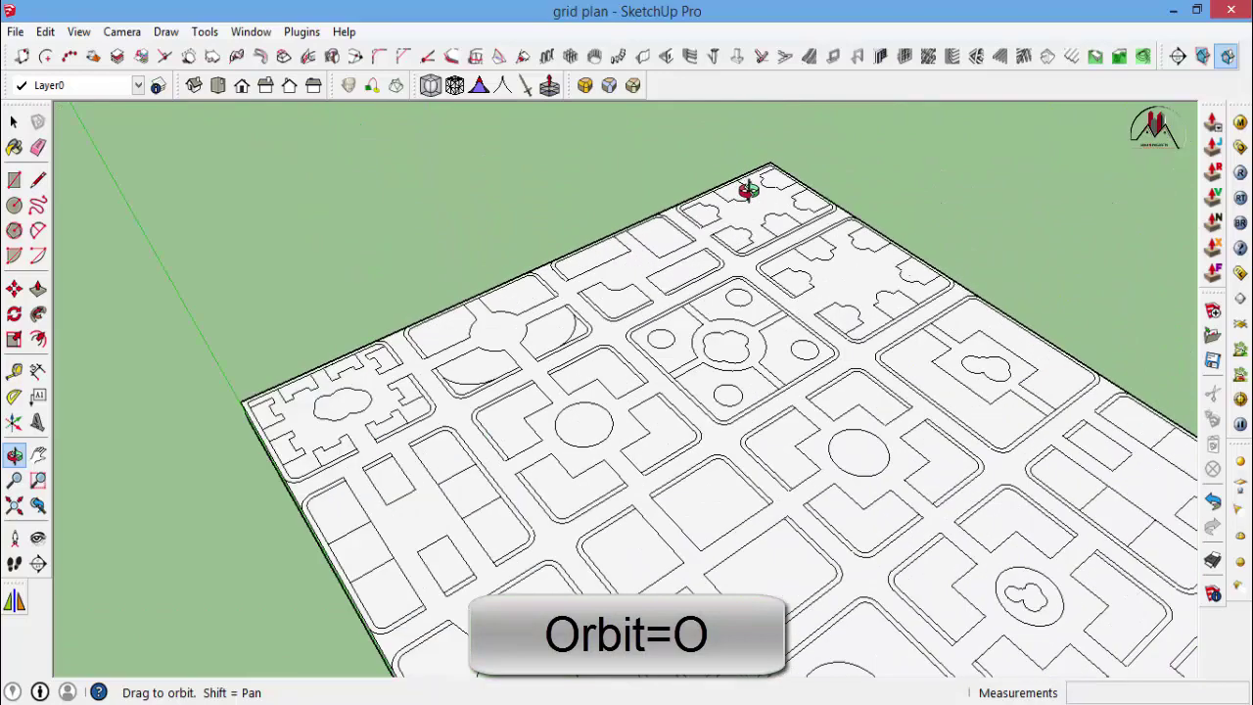
Push/pull the corner lot up into a 15 m tall building.
scroll(554, 559, "up", 3)
scroll(711, 363, "up", 3)
key("p")
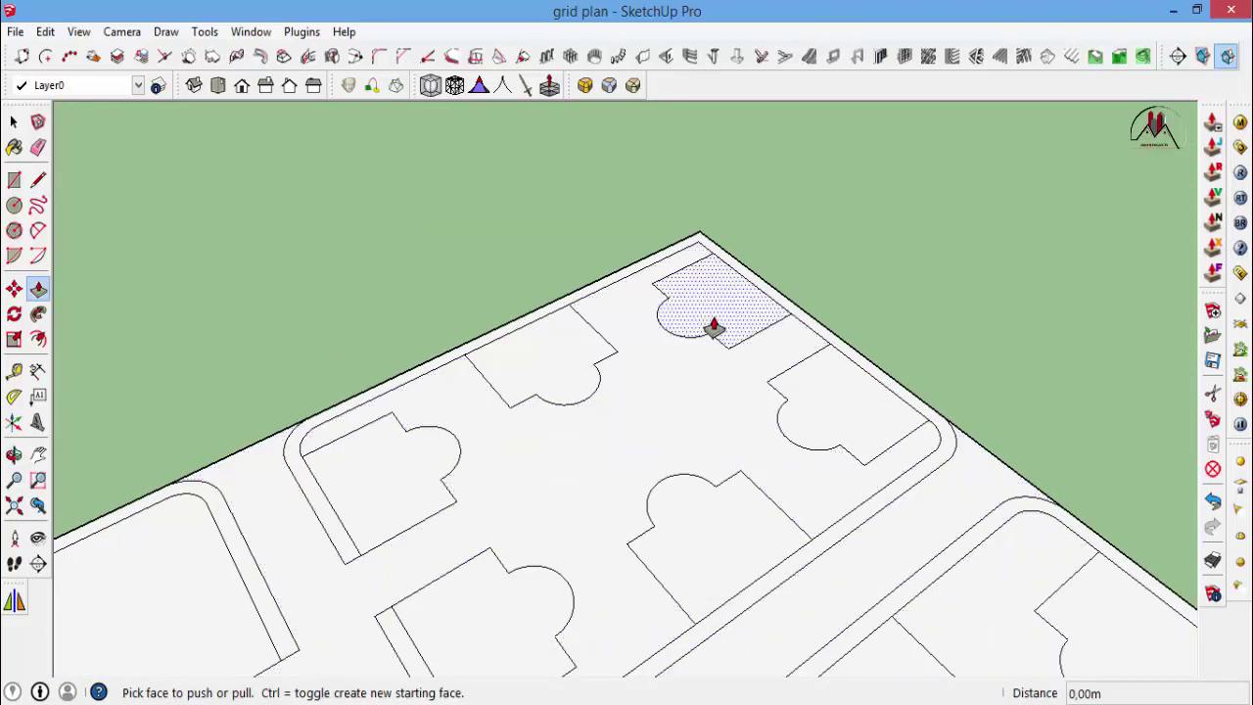
left_click(716, 327)
type("15")
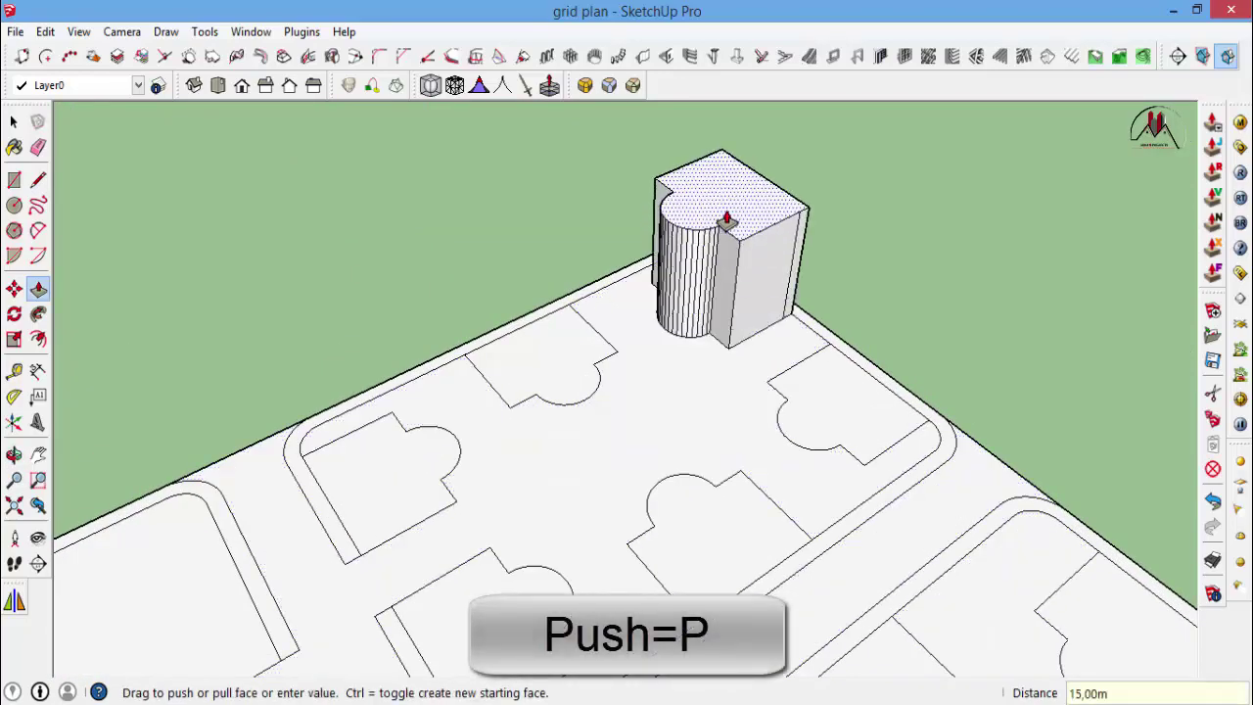
left_click(726, 219)
scroll(726, 219, "down", 3)
Raise the remaining eleven lots on both blocks to the same 15 m height.
double_click(643, 303)
double_click(545, 383)
double_click(558, 480)
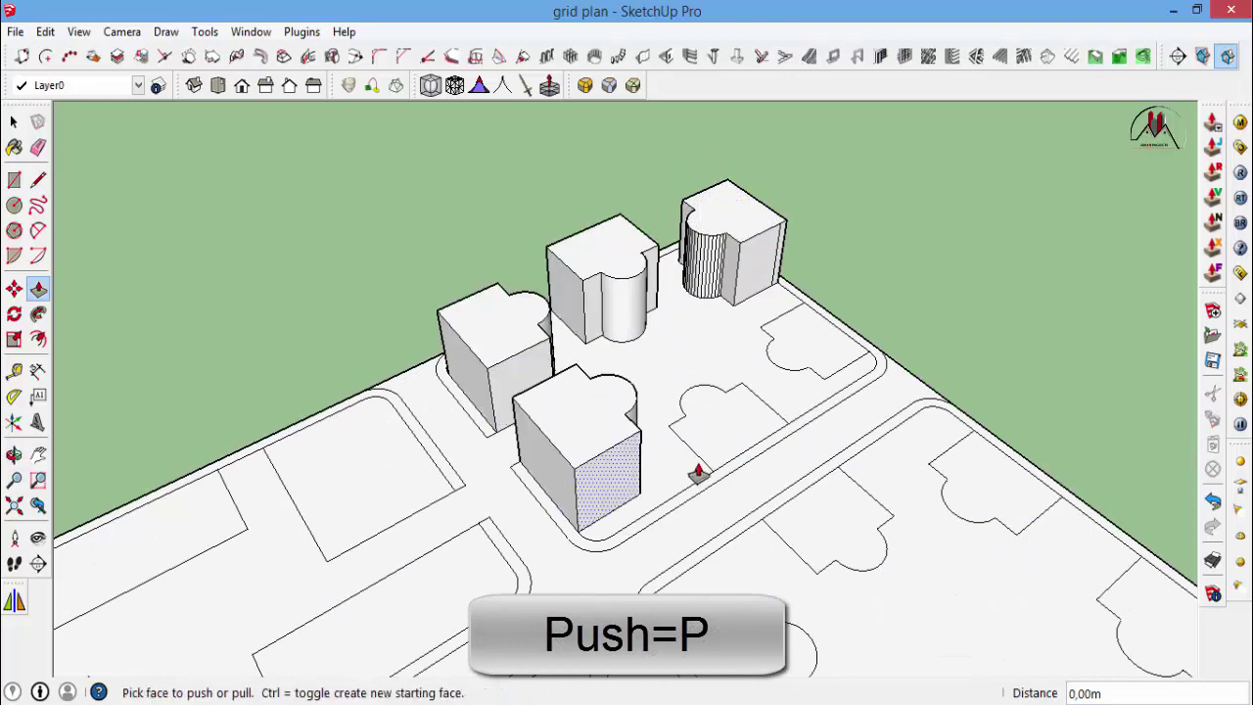
double_click(726, 423)
double_click(827, 360)
scroll(822, 362, "down", 3)
scroll(783, 323, "up", 2)
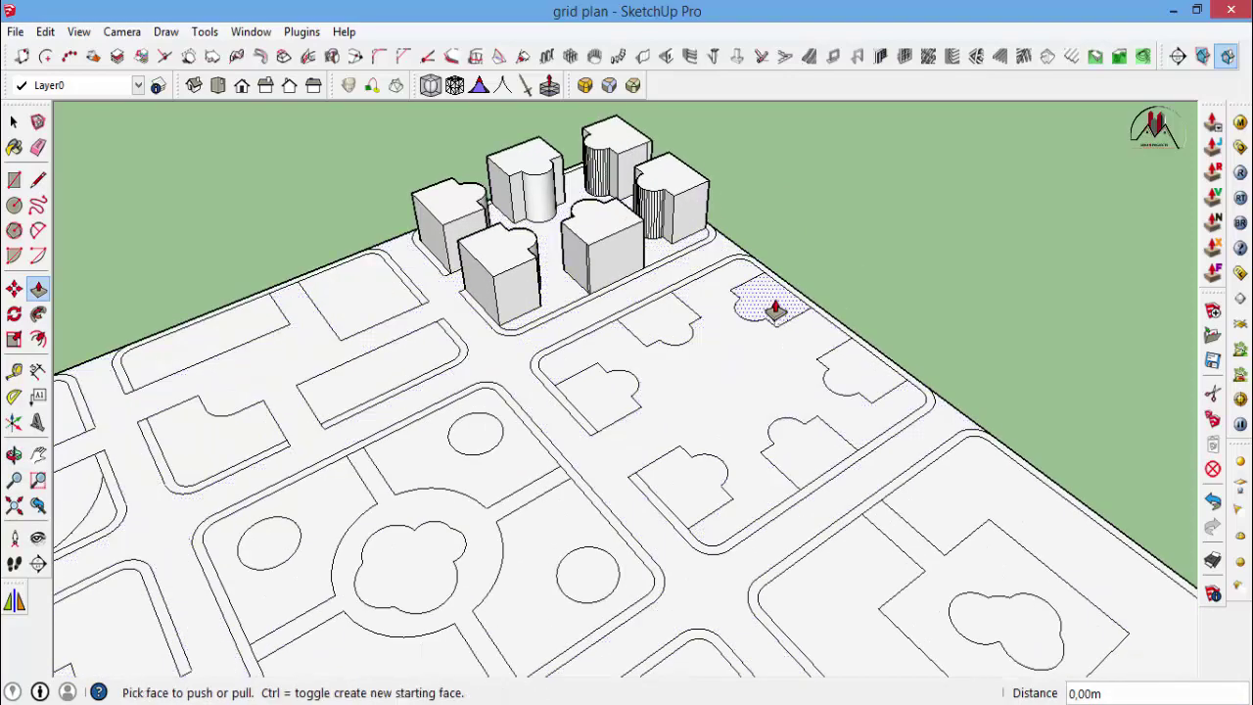
double_click(774, 309)
double_click(852, 372)
double_click(663, 326)
double_click(596, 394)
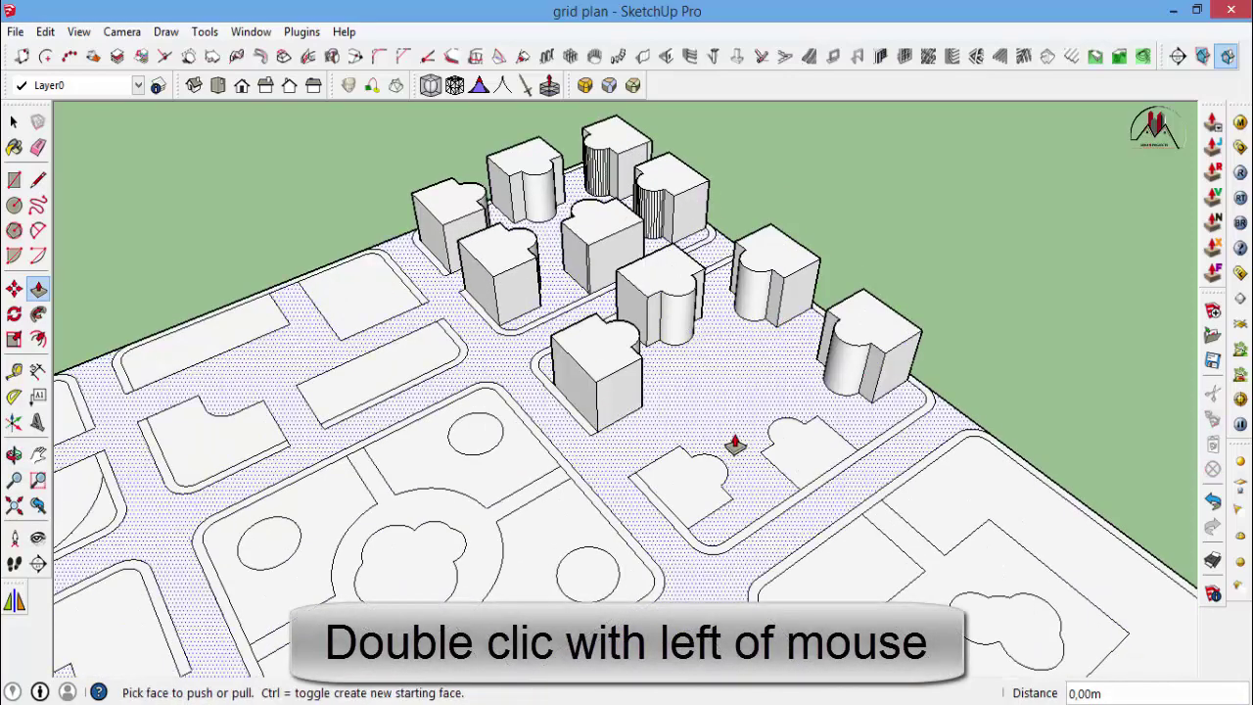
double_click(798, 448)
double_click(687, 500)
scroll(687, 499, "down", 3)
scroll(675, 354, "up", 3)
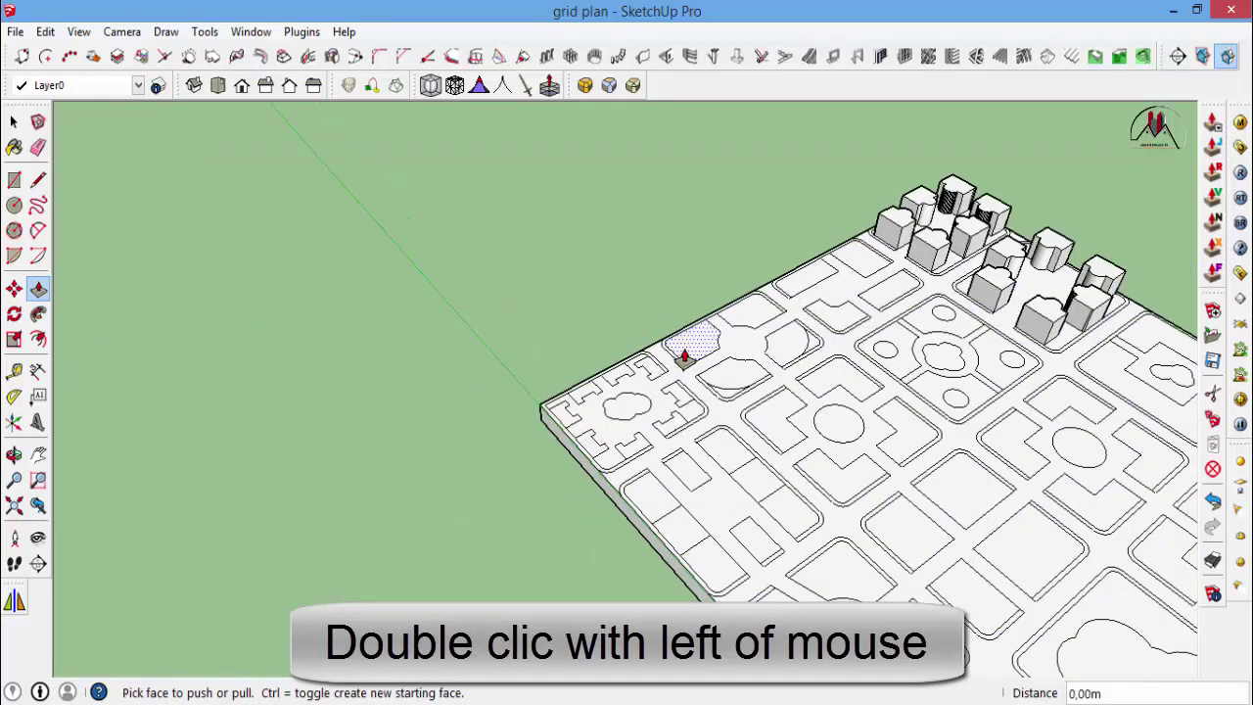
scroll(654, 379, "up", 2)
Extrude the first U-shaped lots on the top-left block into 20 m towers.
double_click(654, 380)
type("20")
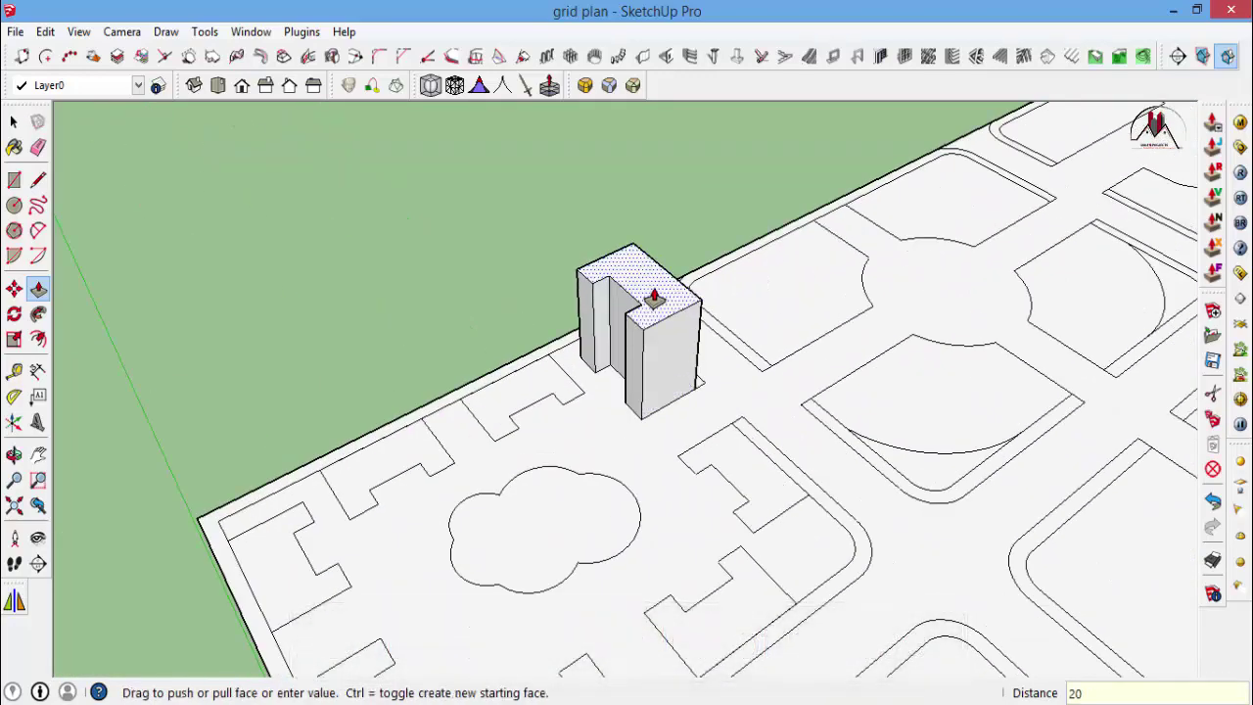
key("Return")
double_click(509, 397)
double_click(416, 476)
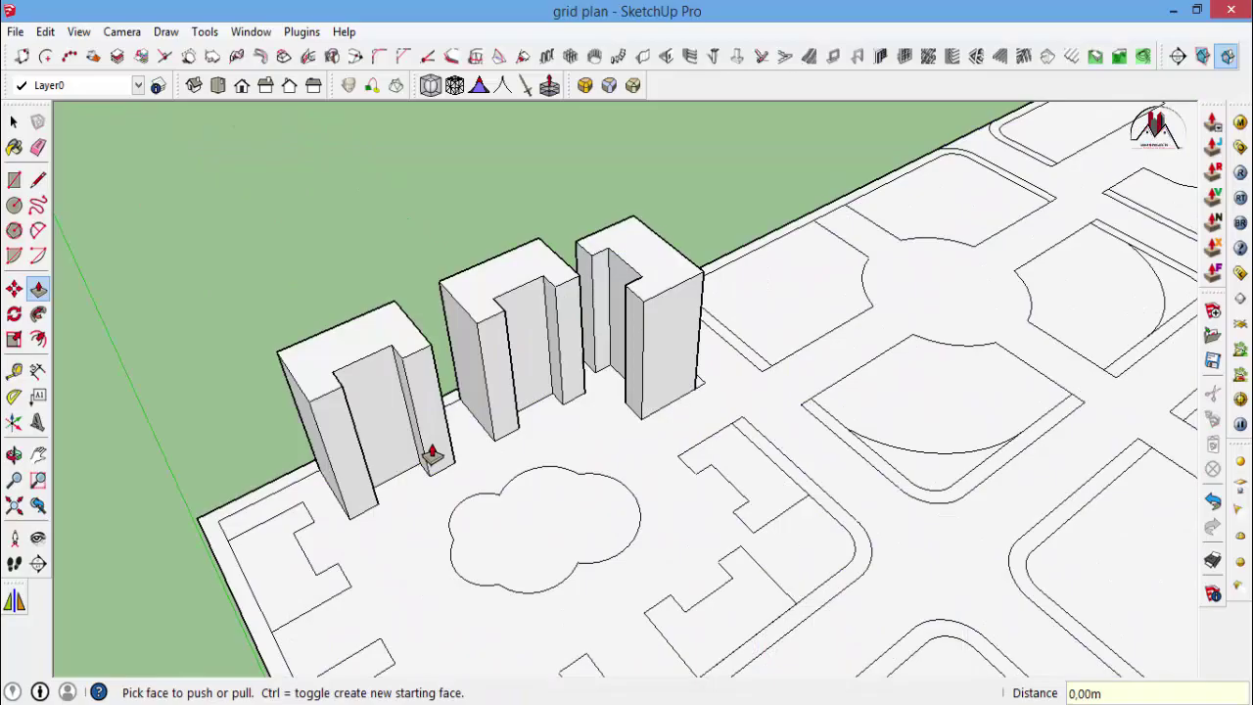
Raise the dotted lot and four more plaza lots to the same tower height.
left_click(781, 496)
scroll(704, 460, "down", 3)
scroll(722, 440, "up", 3)
left_click(721, 440)
double_click(368, 400)
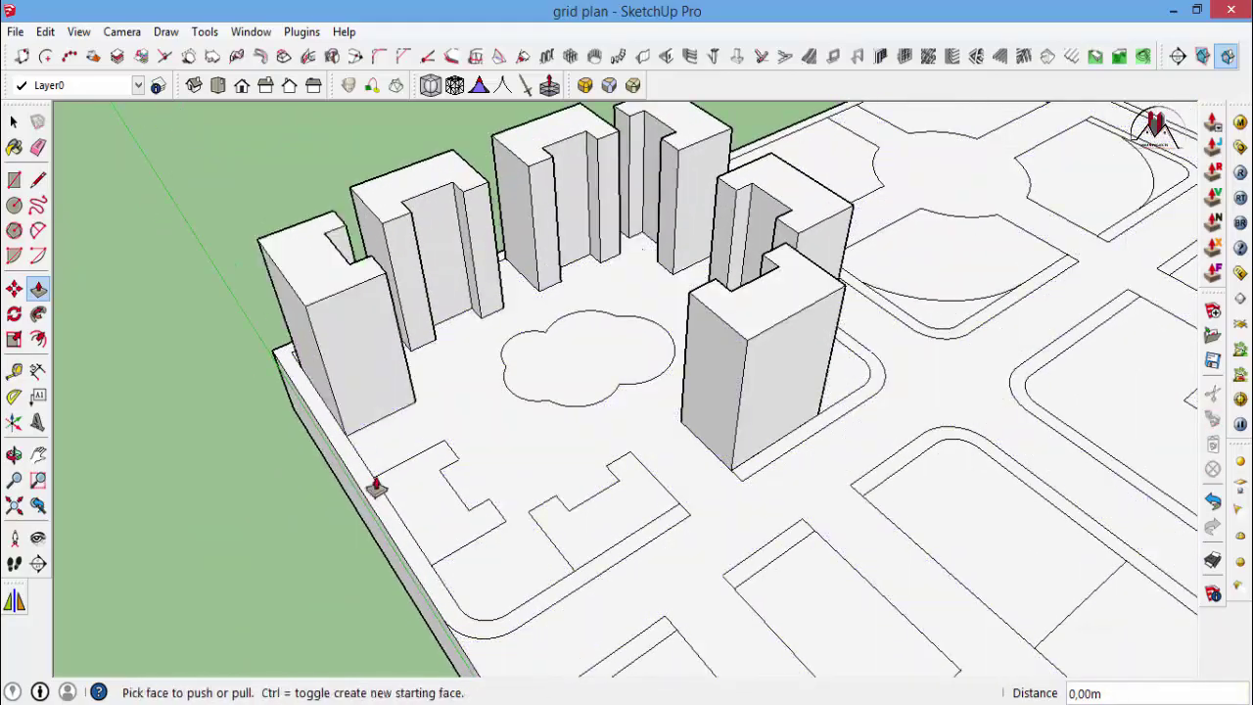
double_click(437, 511)
double_click(591, 532)
Extrude four lots on the right block to the 20 m tower height.
scroll(372, 293, "down", 5)
scroll(371, 294, "down", 3)
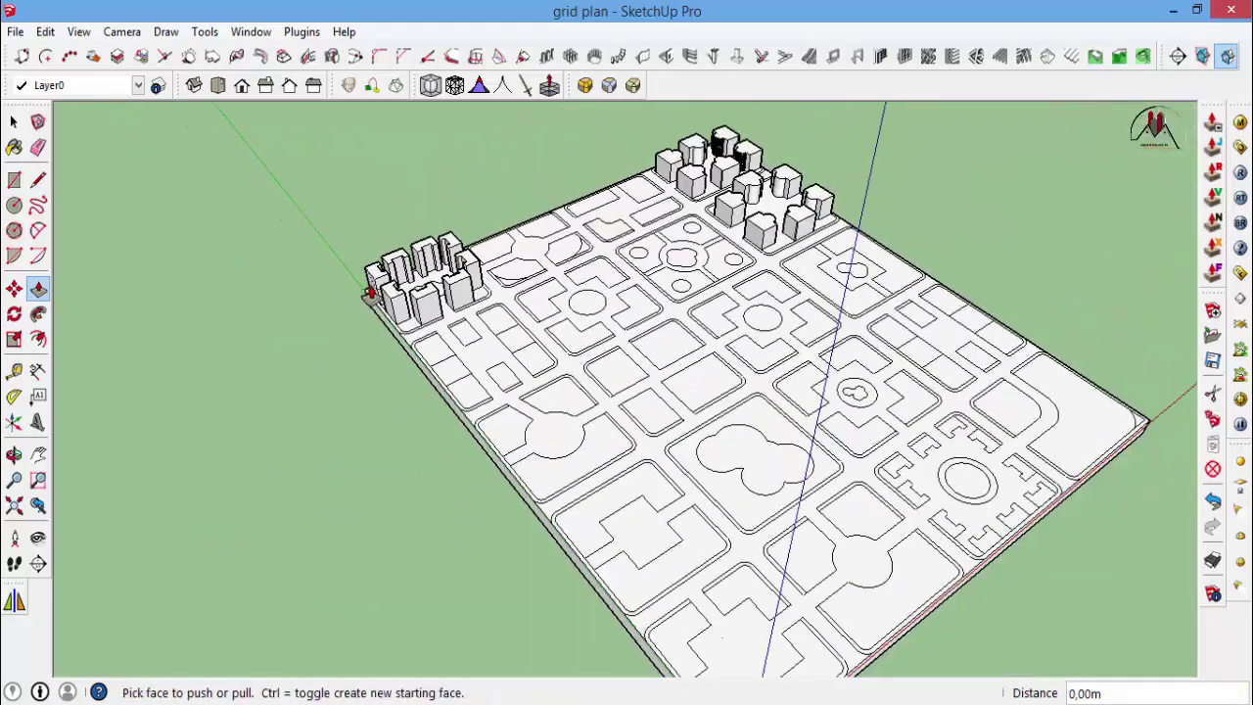
scroll(979, 420, "up", 4)
scroll(935, 441, "up", 4)
double_click(925, 428)
double_click(1047, 474)
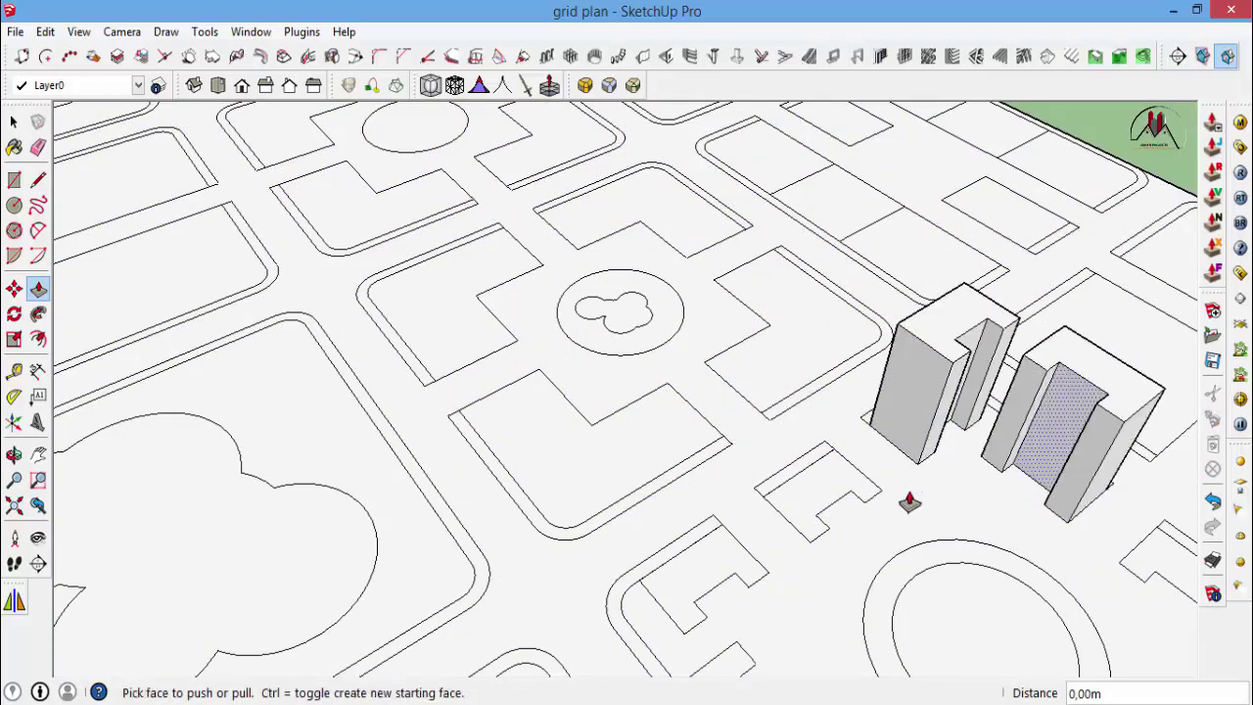
double_click(802, 503)
double_click(694, 581)
Raise the remaining lots, including the L-shaped lot, to 20 m to close the tower ring.
scroll(917, 484, "down", 4)
scroll(920, 448, "up", 4)
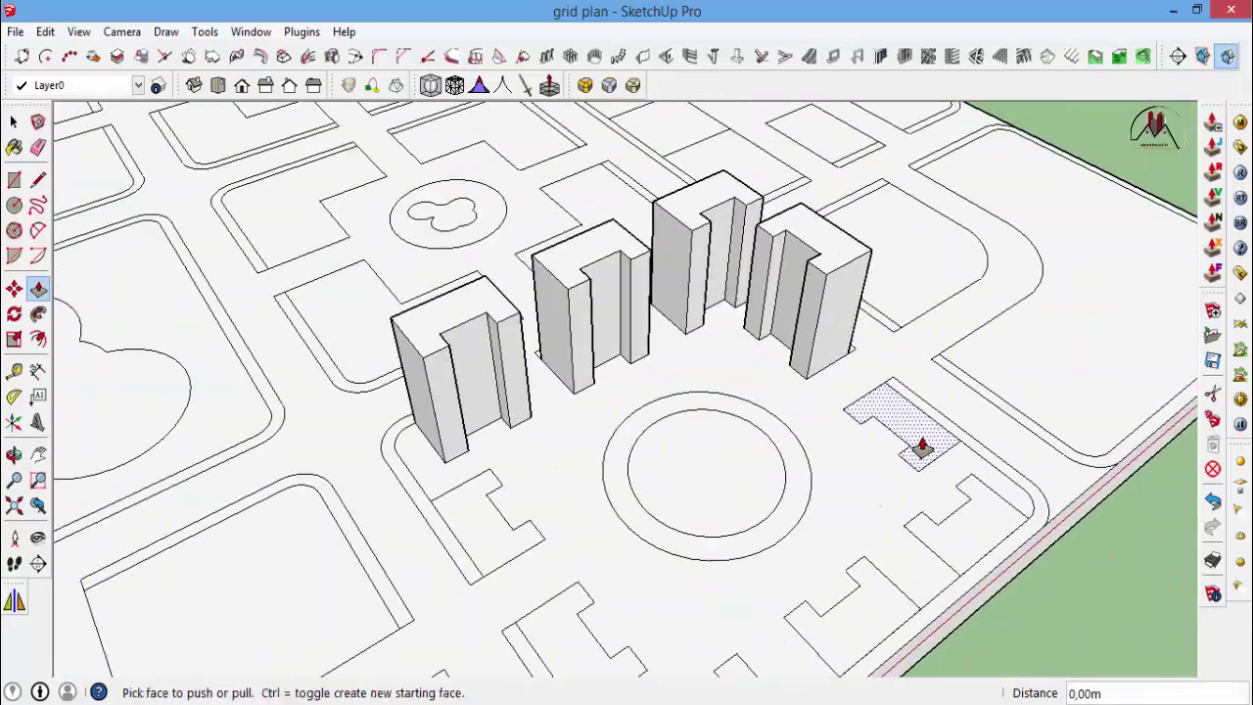
double_click(921, 449)
double_click(948, 484)
double_click(839, 600)
middle_click_drag(951, 378, 732, 497)
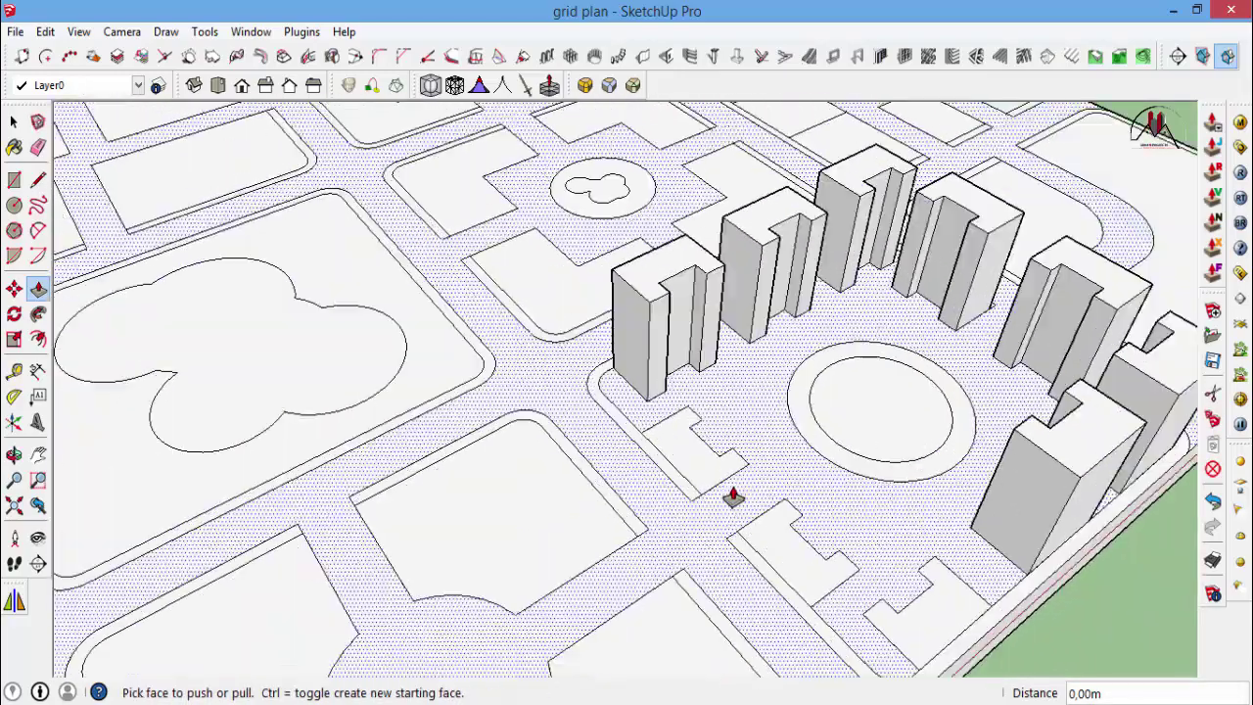
left_click(687, 441)
double_click(798, 578)
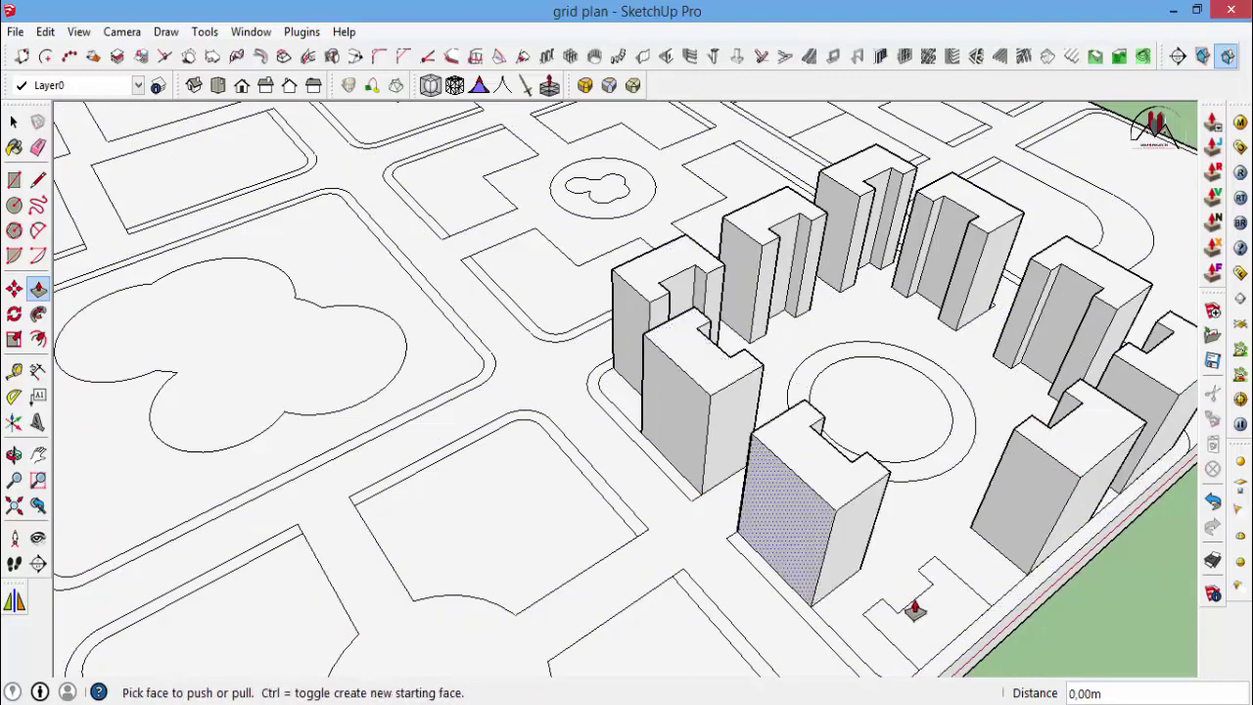
double_click(930, 597)
Switch to Top view, then tilt into a close-up of the rectangular lots by the grass edge.
scroll(945, 593, "down", 5)
middle_click_drag(889, 447, 811, 399)
key("space")
scroll(811, 399, "up", 5)
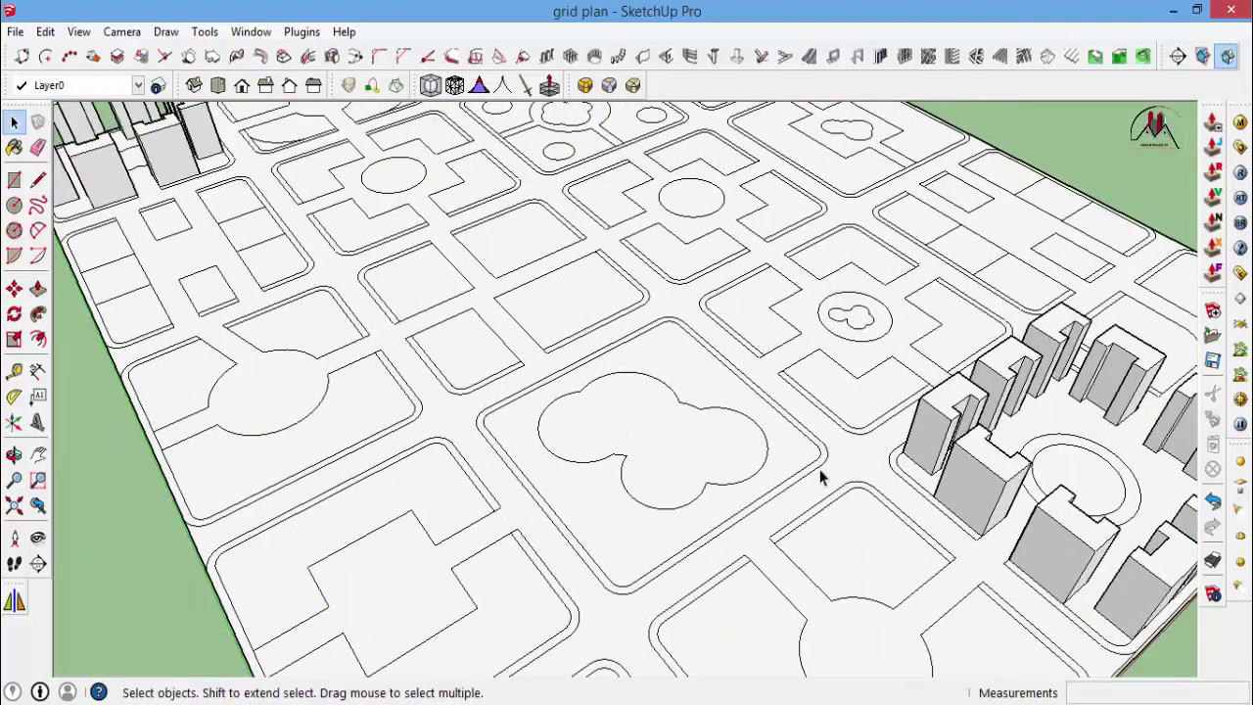
middle_click_drag(1018, 371, 855, 454)
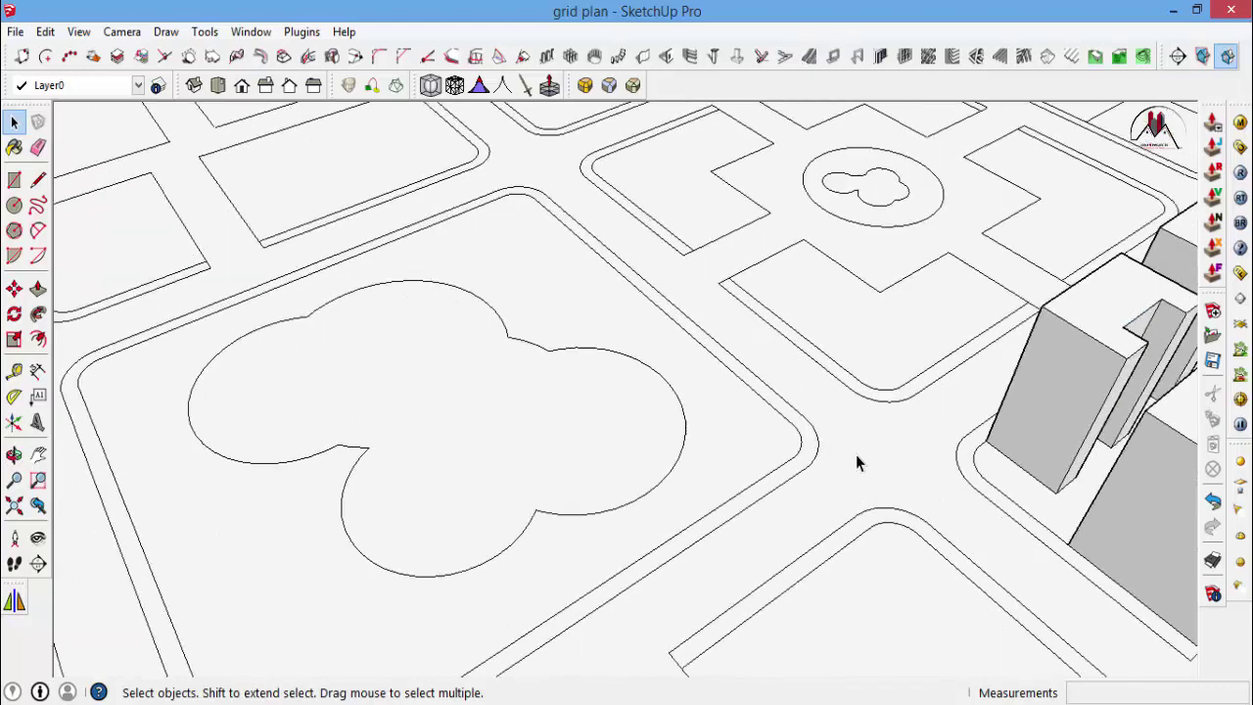
scroll(855, 452, "down", 3)
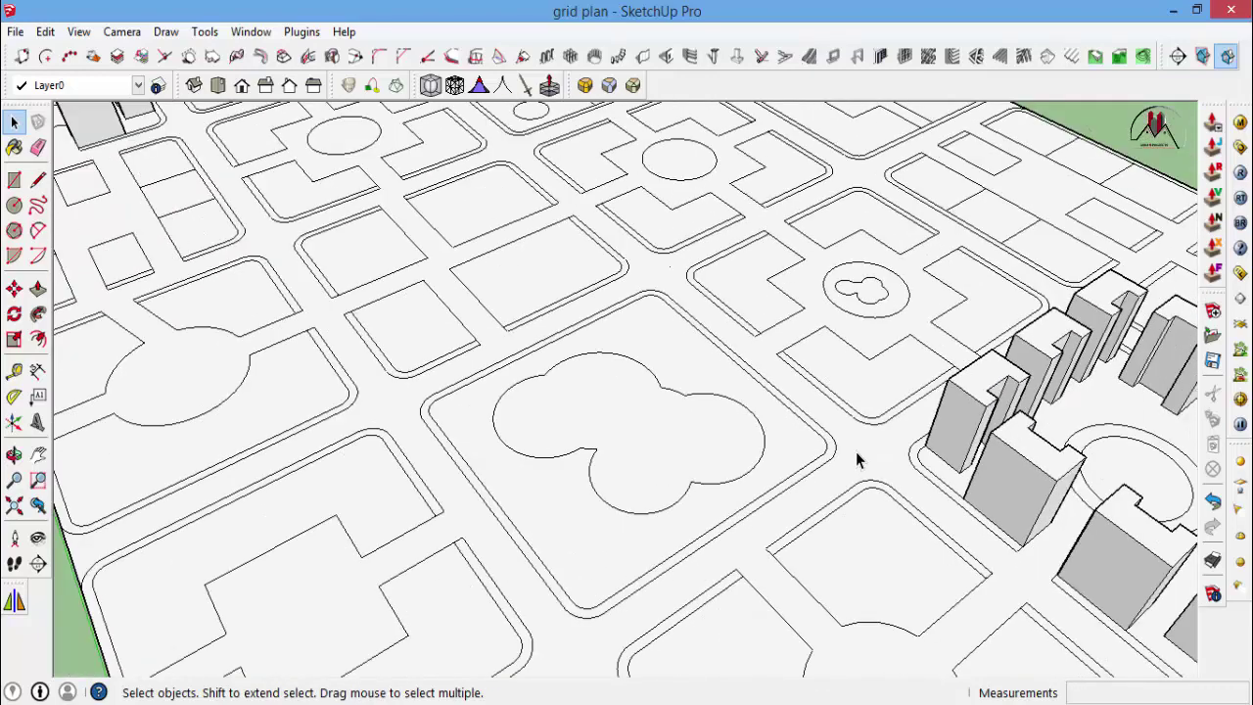
left_click(217, 85)
scroll(796, 461, "down", 5)
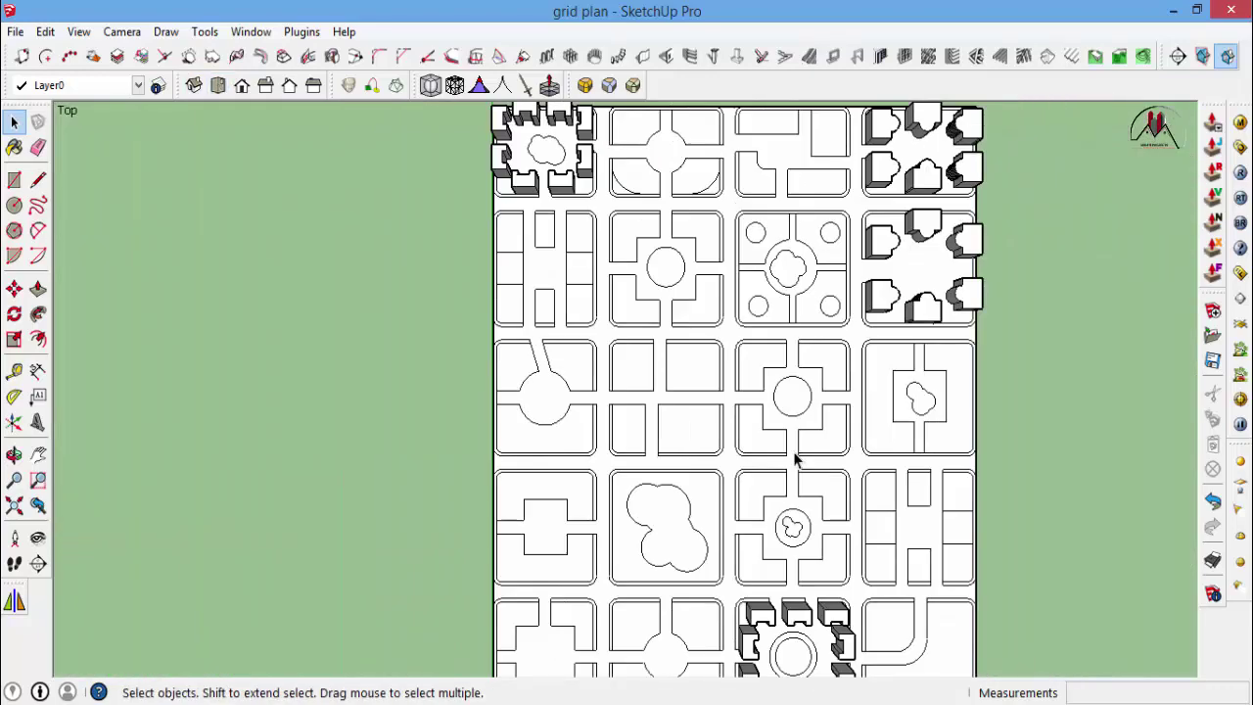
middle_click_drag(685, 494, 818, 335)
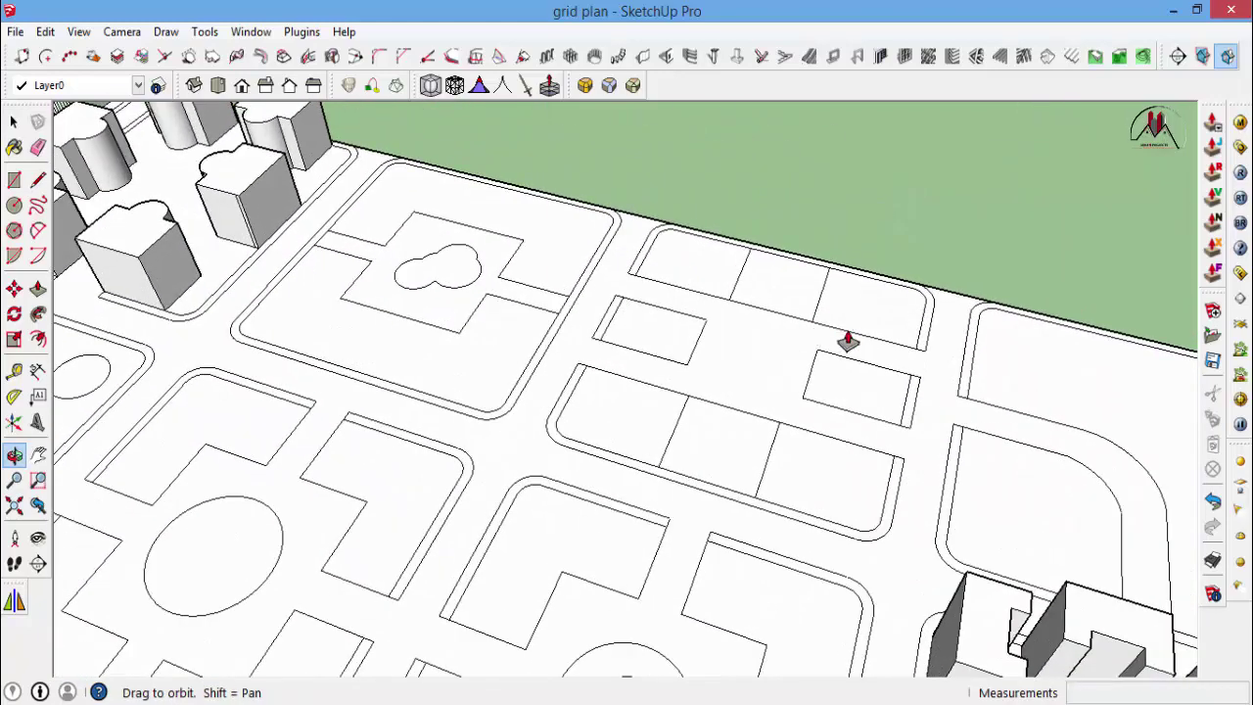
Extrude the corner lot to 10 m and raise the adjacent lot, adding 3 m on top.
key("p")
left_click(888, 282)
type("10")
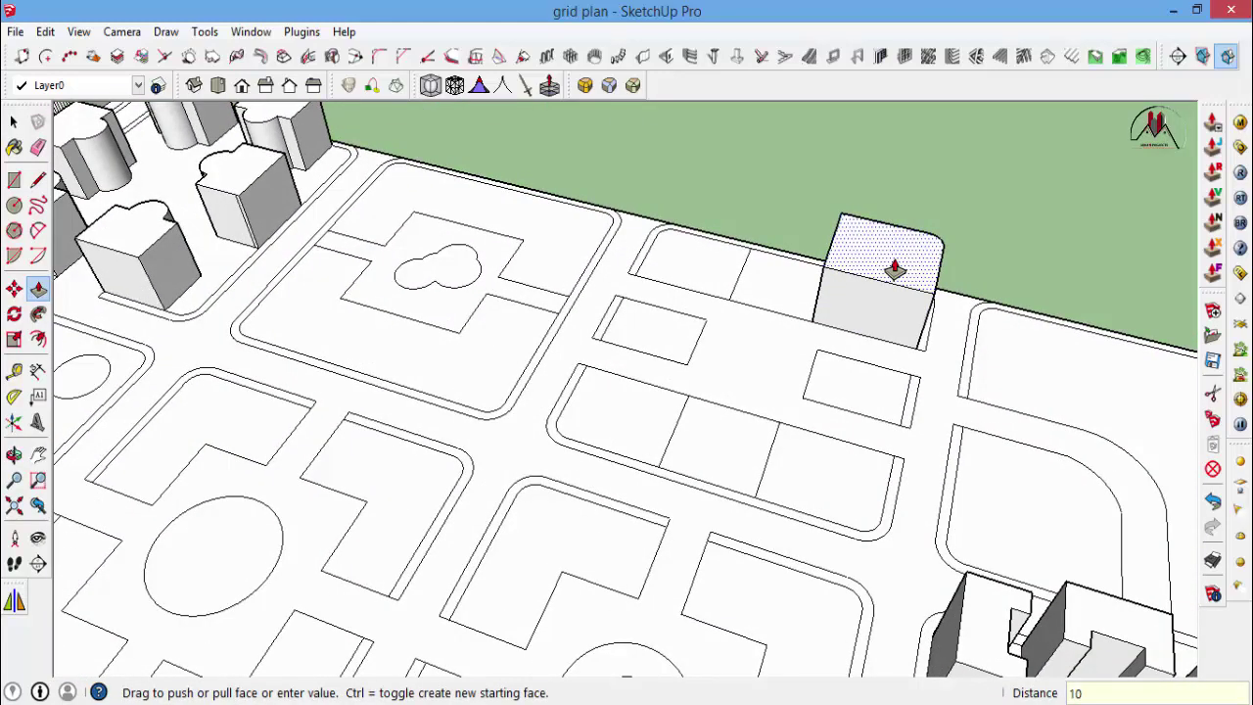
key("Return")
scroll(851, 284, "up", 3)
left_click(811, 291)
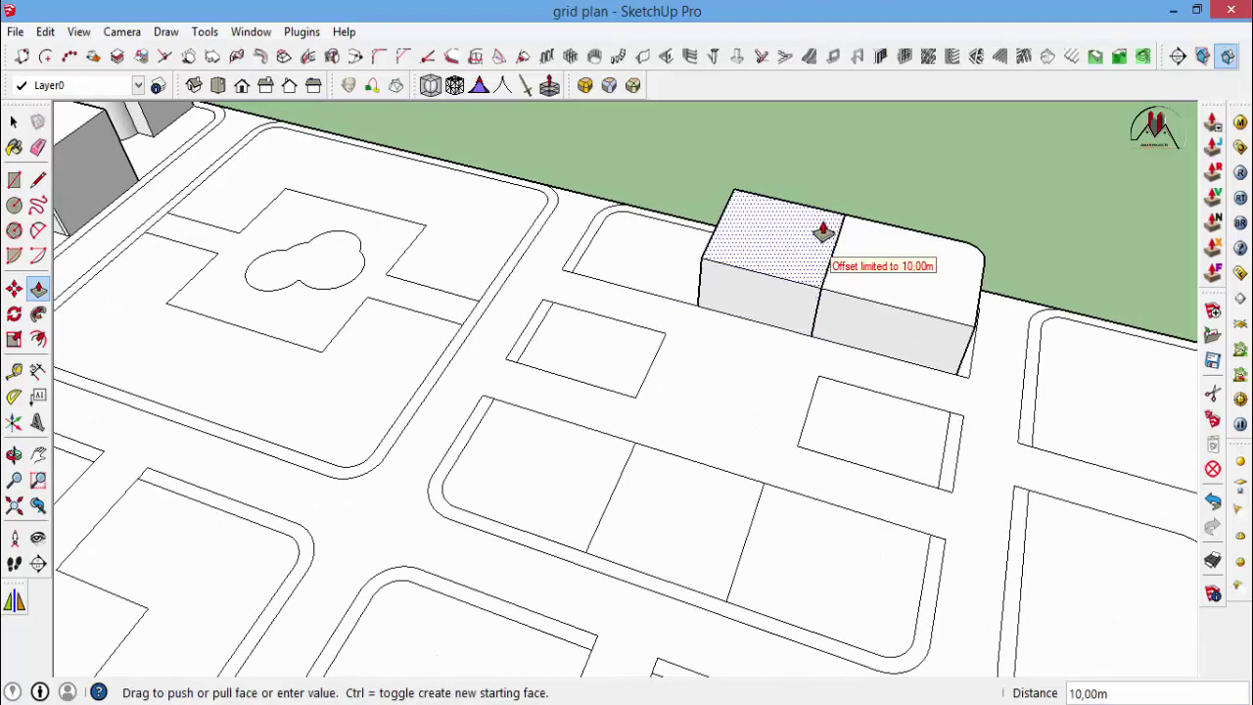
key("Return")
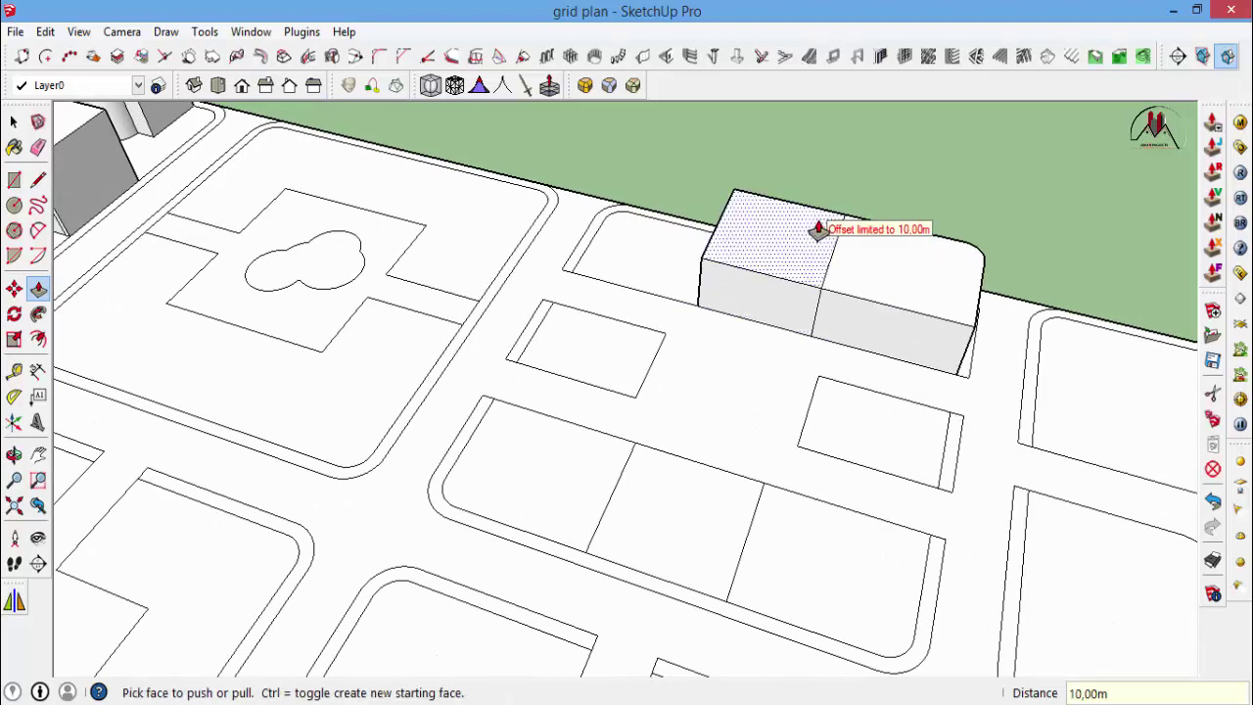
left_click(812, 235)
type("3")
key("Return")
Raise the left, front-right and next lots to match neighbouring block heights, up to 13 m.
left_click(636, 245)
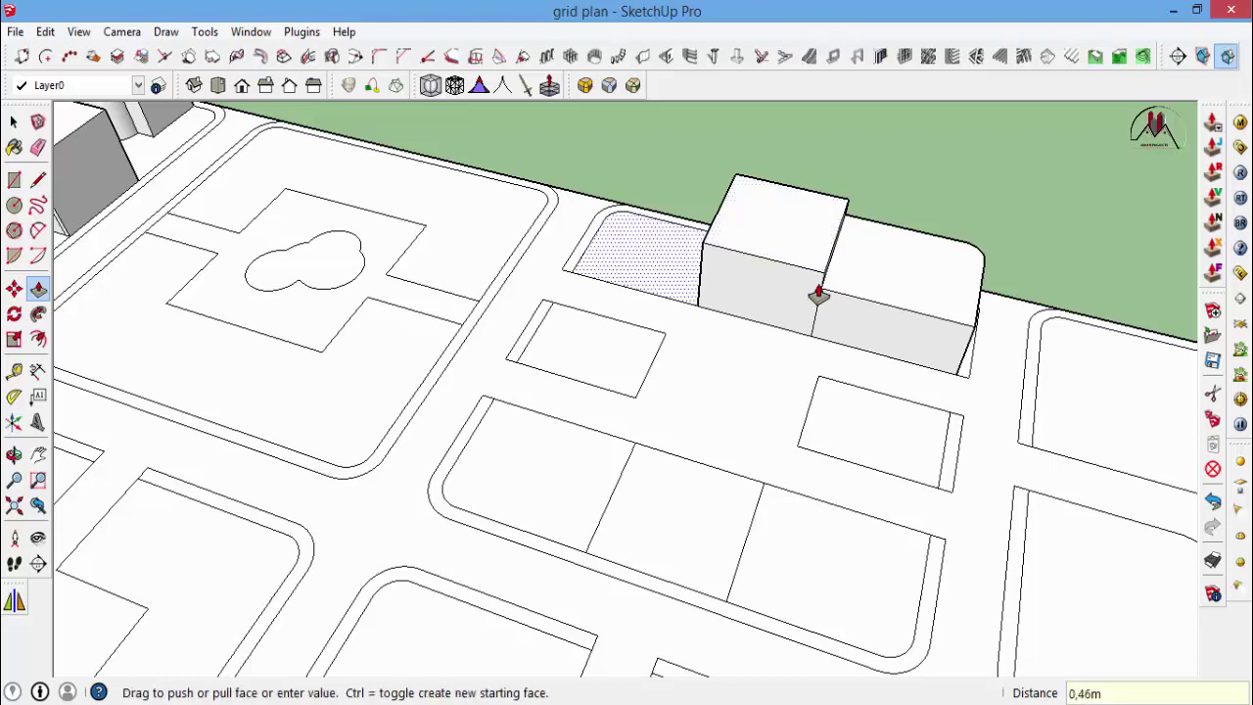
left_click(819, 294)
left_click(881, 437)
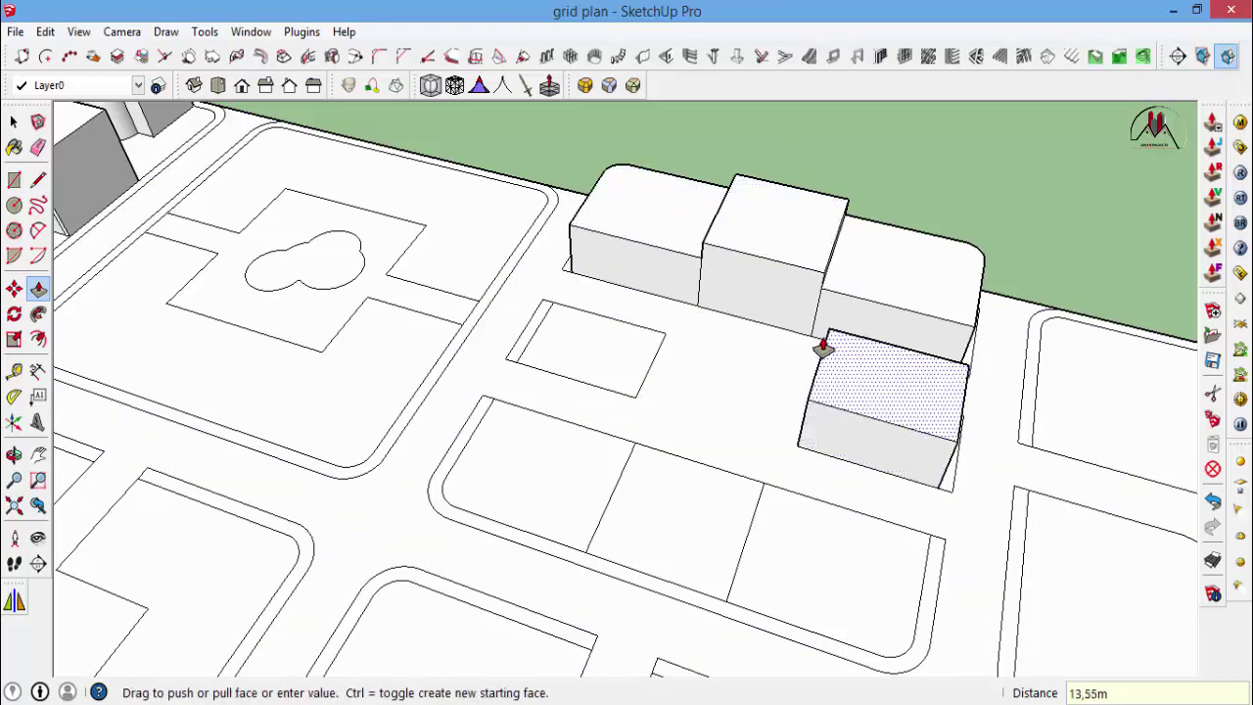
left_click(724, 264)
left_click(630, 366)
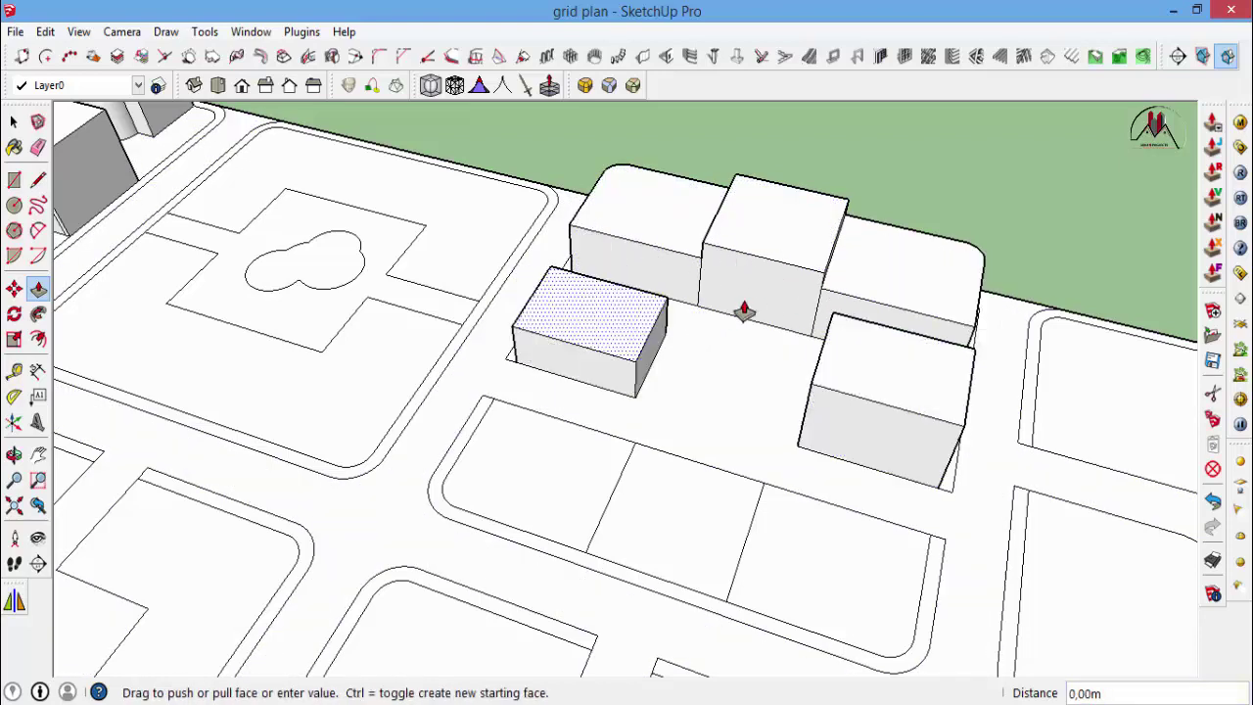
left_click(814, 302)
left_click(844, 571)
left_click(705, 245)
Raise the lower middle lot to 10 m and the lower left lot, finishing the first block.
left_click(721, 520)
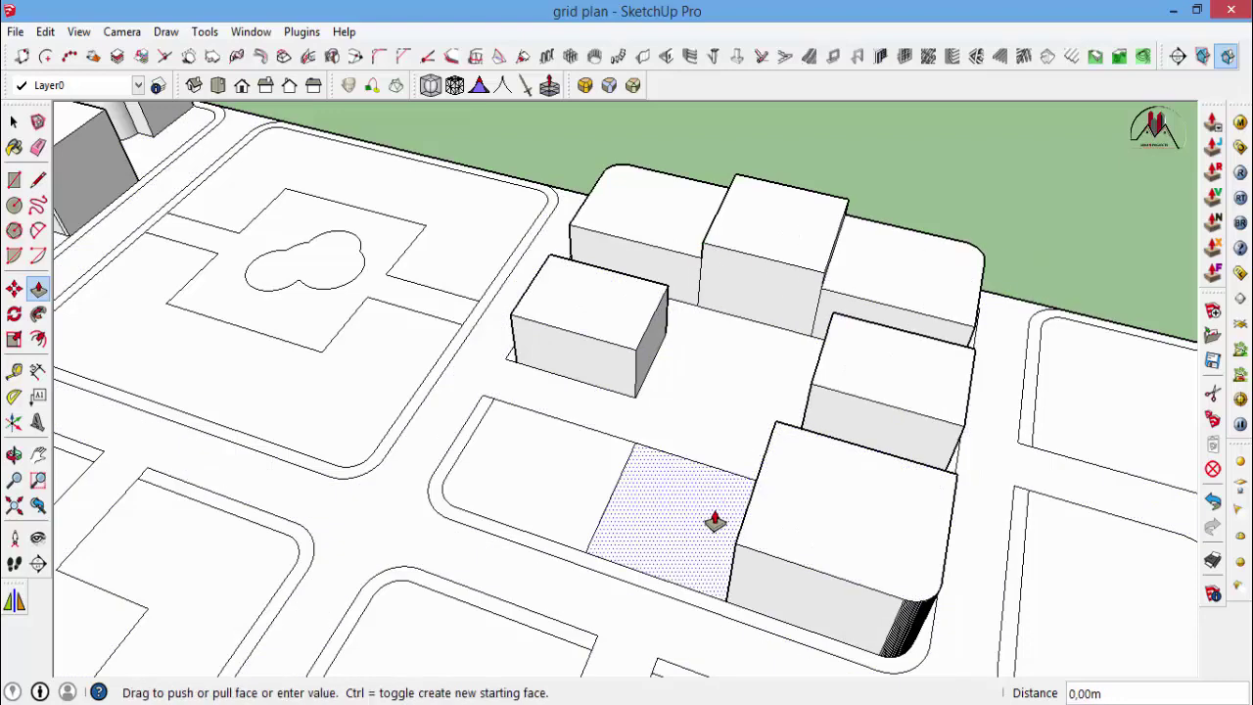
left_click(635, 359)
left_click(574, 478)
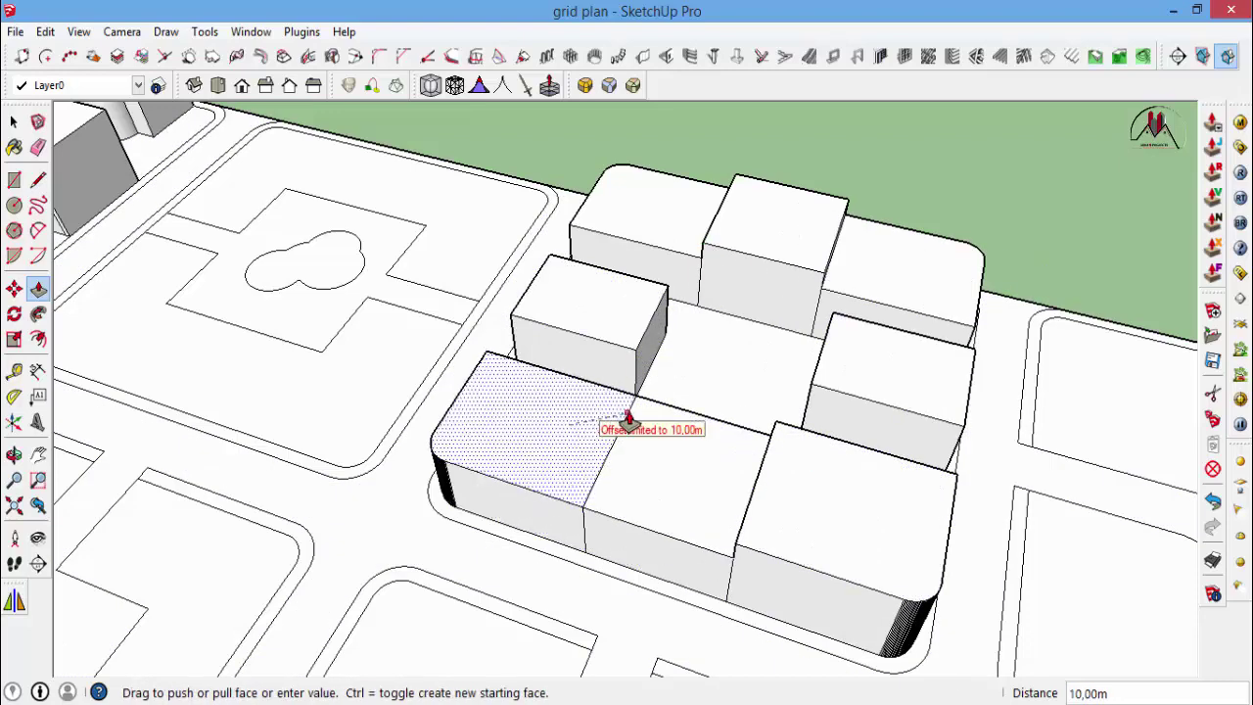
left_click(780, 434)
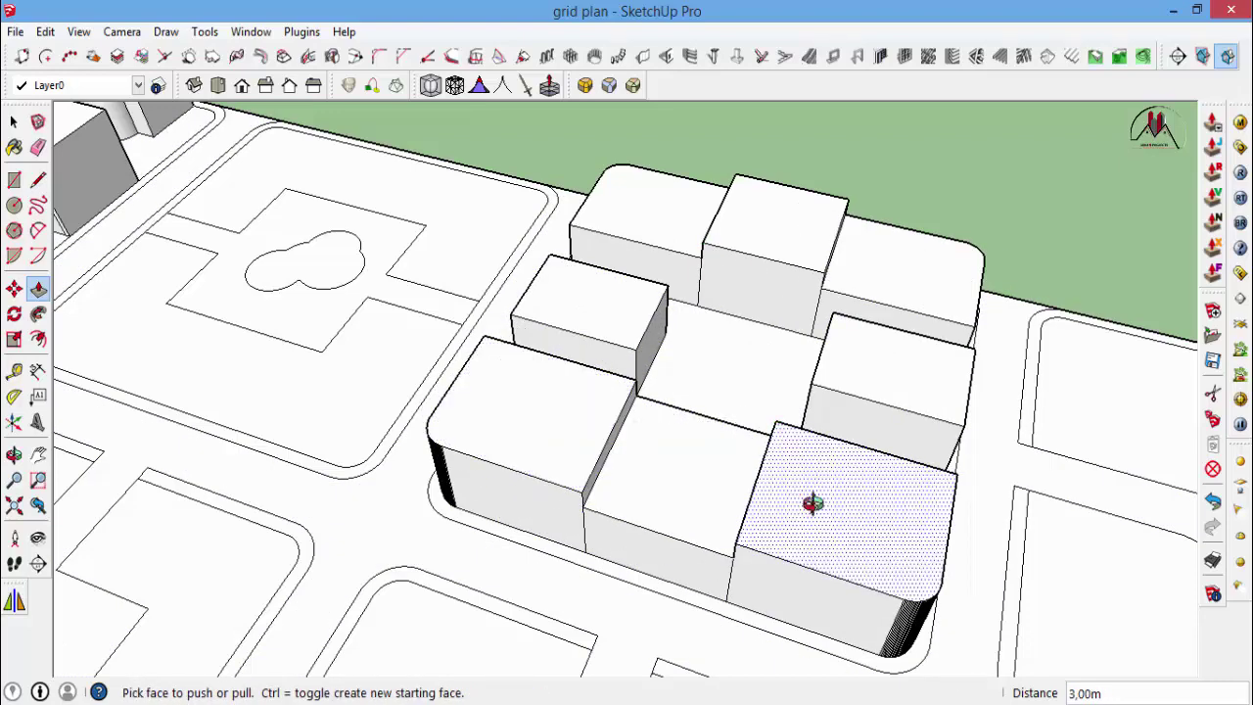
scroll(811, 503, "down", 5)
middle_click_drag(811, 503, 812, 431)
scroll(812, 431, "down", 5)
scroll(694, 590, "up", 5)
scroll(620, 442, "up", 3)
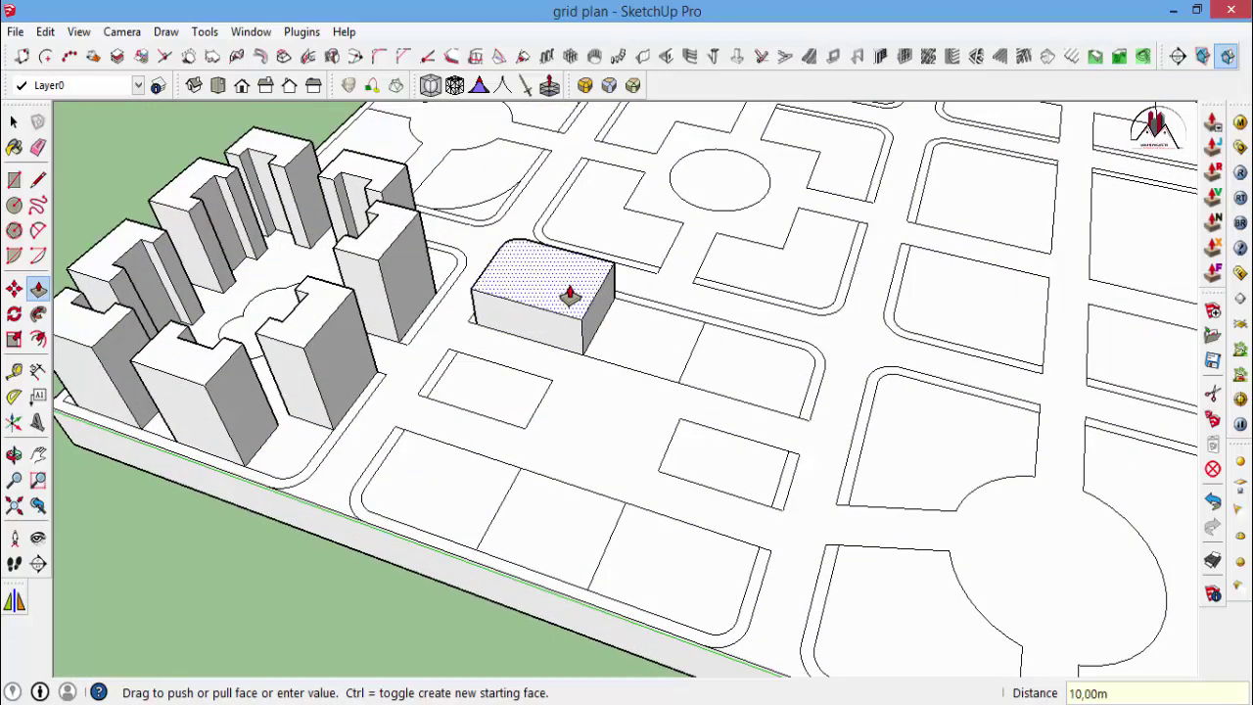
On the next block, raise the first lot, a taller middle lot, and a roughly 10 m right lot.
left_click(568, 296)
scroll(574, 363, "up", 2)
left_click(556, 353)
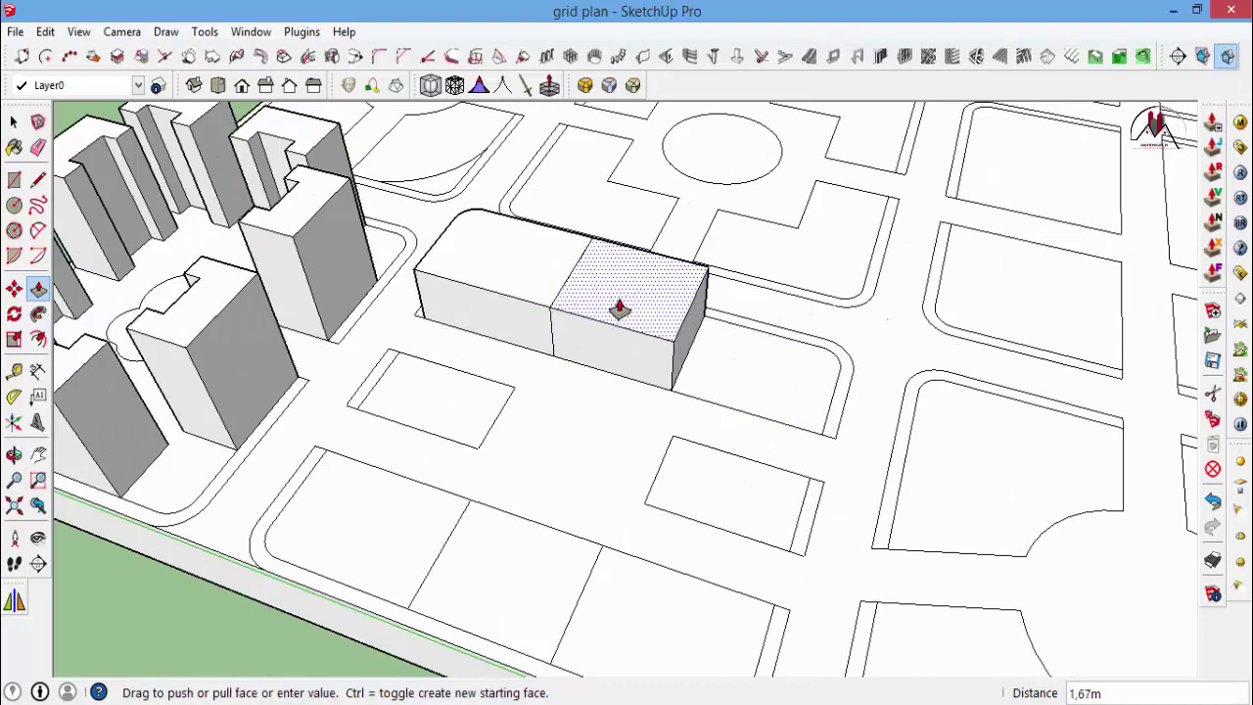
left_click(626, 297)
left_click(727, 372)
left_click(523, 314)
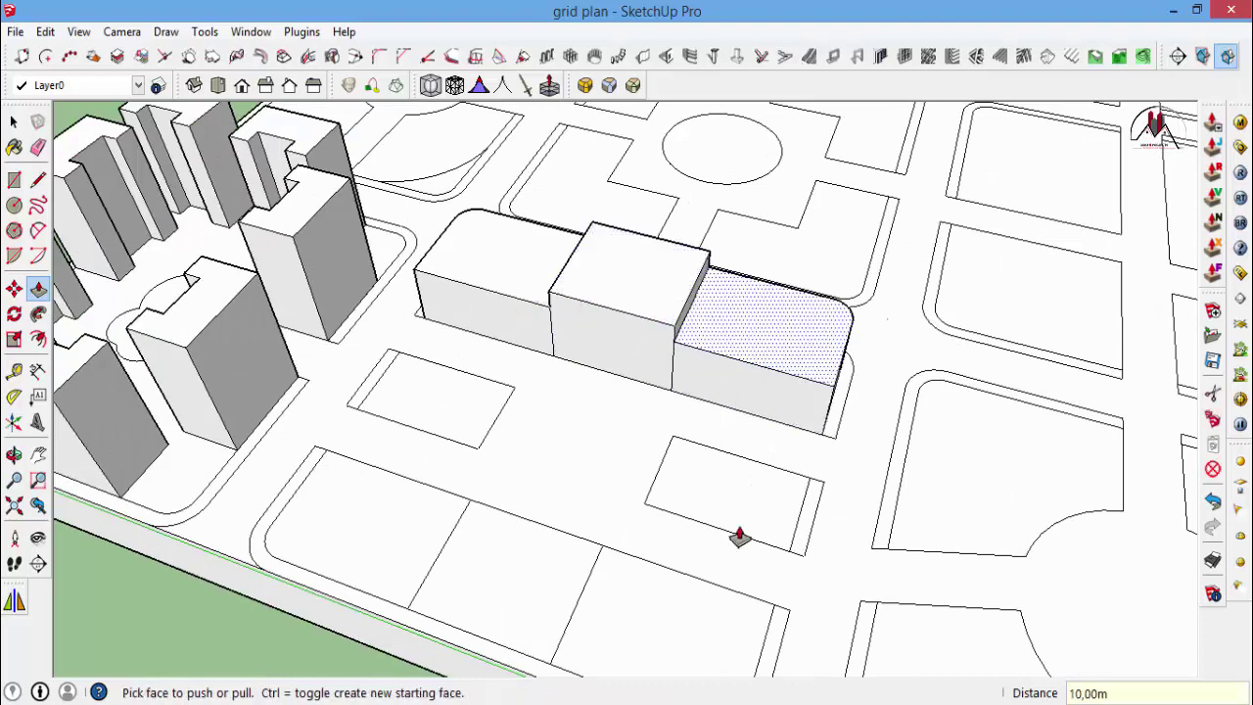
Extrude the lower right lot to about 12 m and the small left lot to 9 m.
left_click(739, 537)
left_click(732, 476)
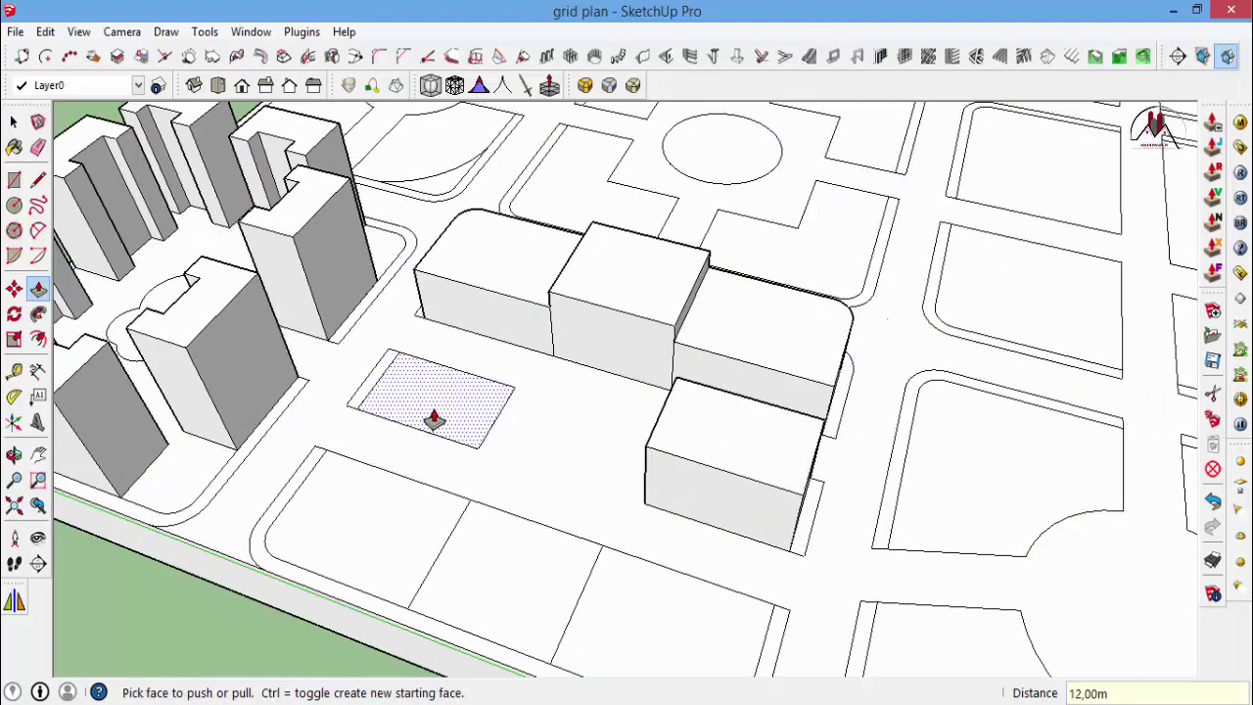
left_click(433, 419)
type("9")
key("Return")
Raise the corner lot to 10 m, a front lot to its neighbour's height, and the last lot to 13 m.
scroll(433, 399, "up", 1)
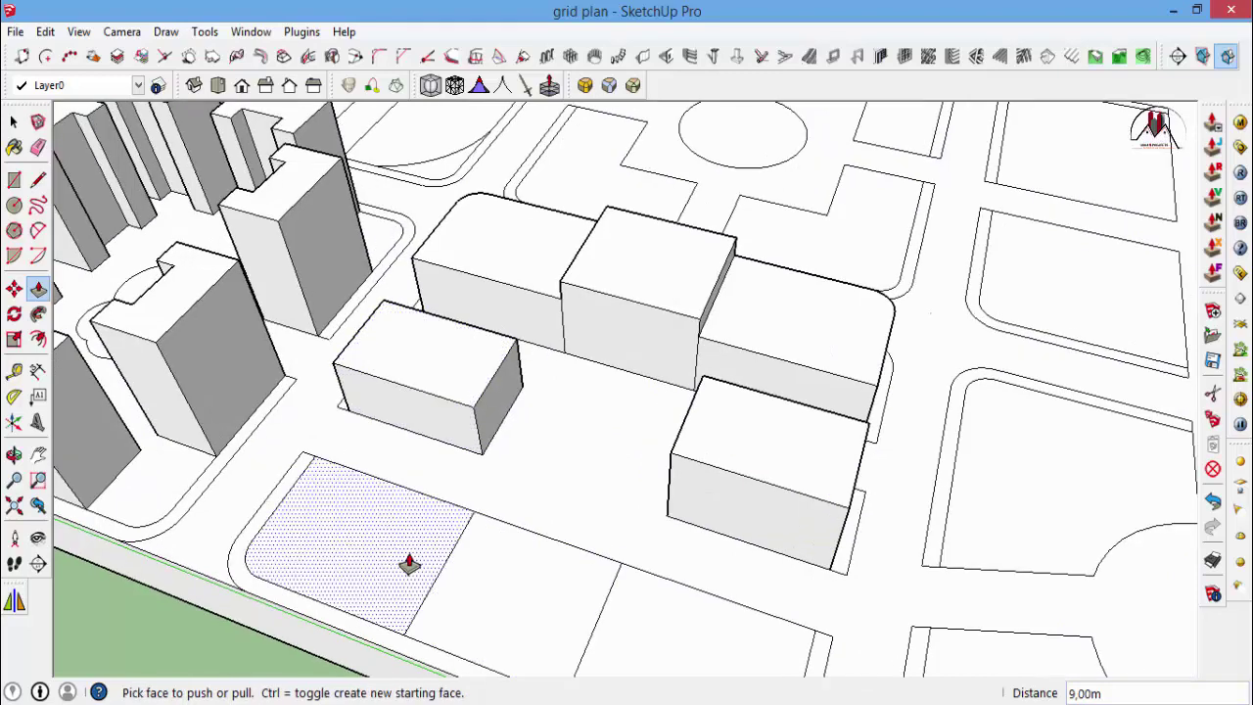
left_click(409, 563)
left_click(559, 308)
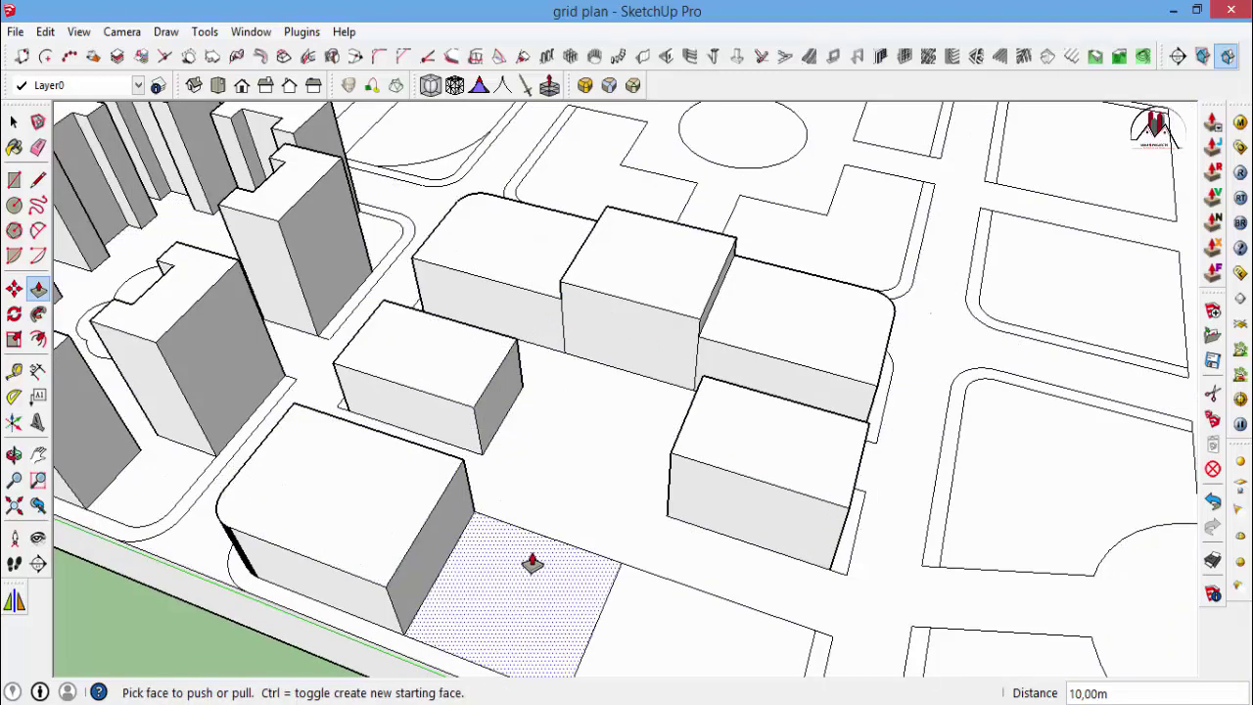
left_click(531, 562)
left_click(675, 379)
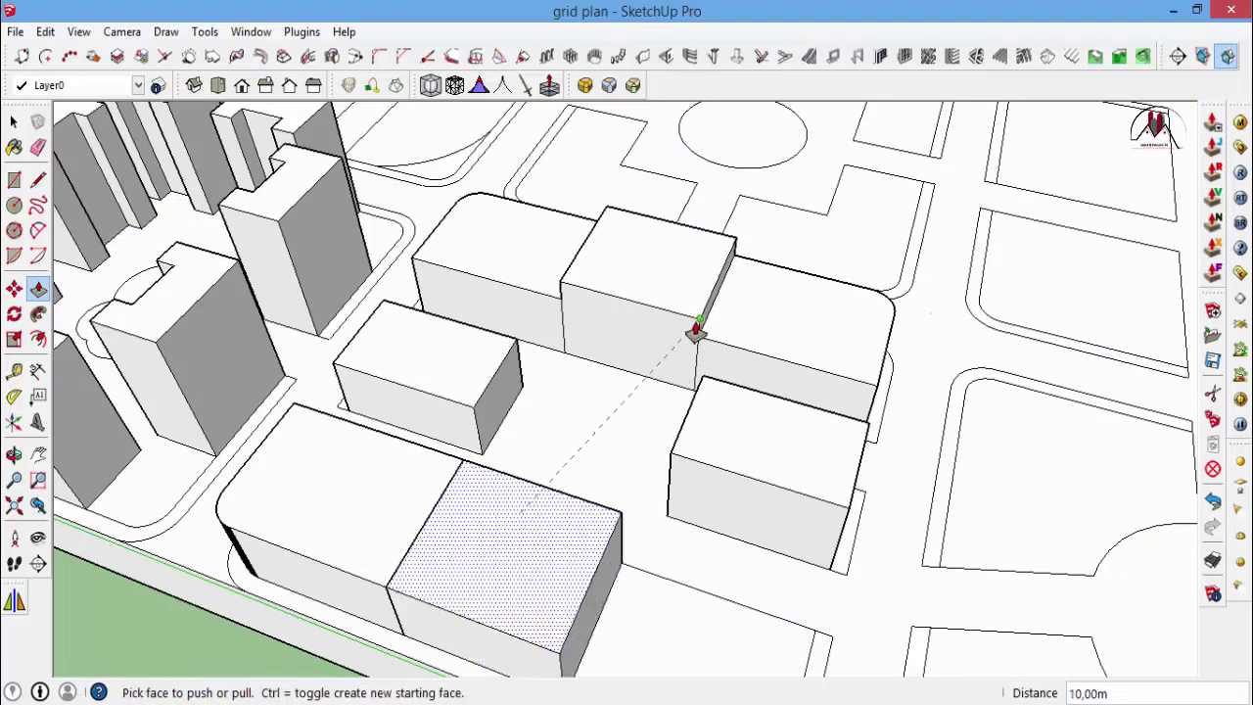
left_click(696, 363)
key("Escape")
left_click(692, 640)
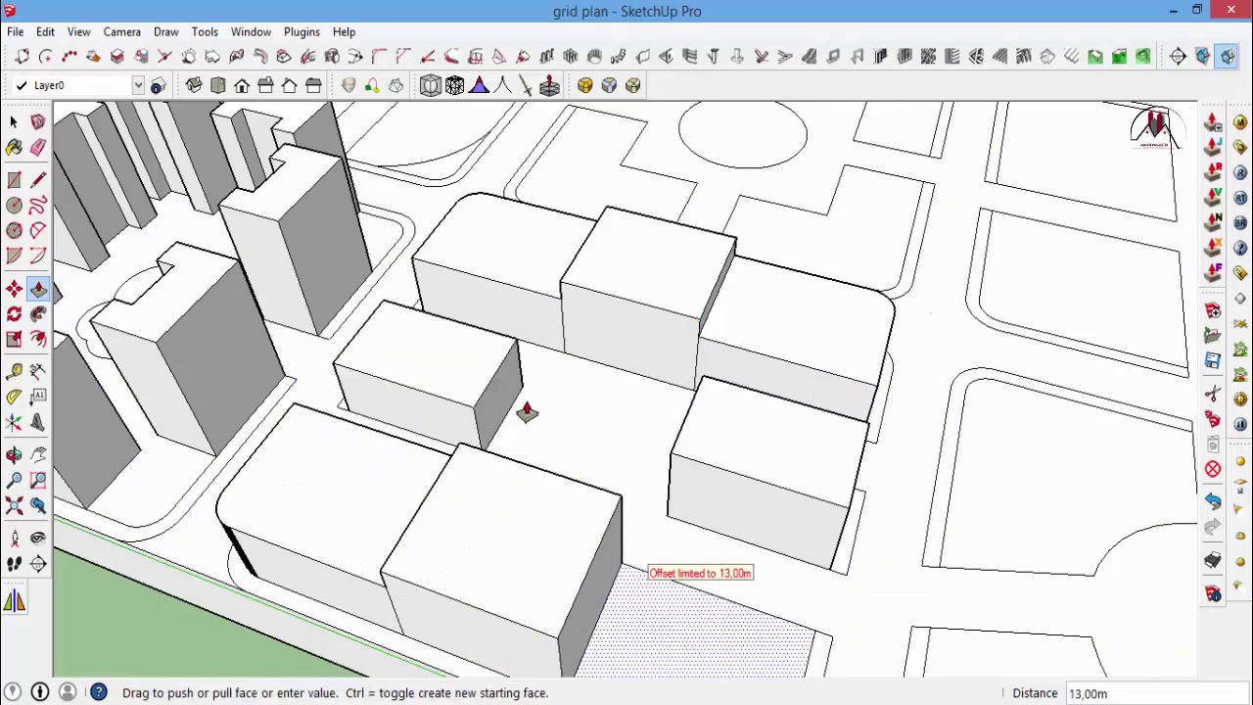
left_click(475, 411)
scroll(475, 411, "down", 5)
mouse_move(476, 411)
middle_mouse_down()
mouse_move(596, 403)
mouse_move(313, 531)
middle_mouse_up()
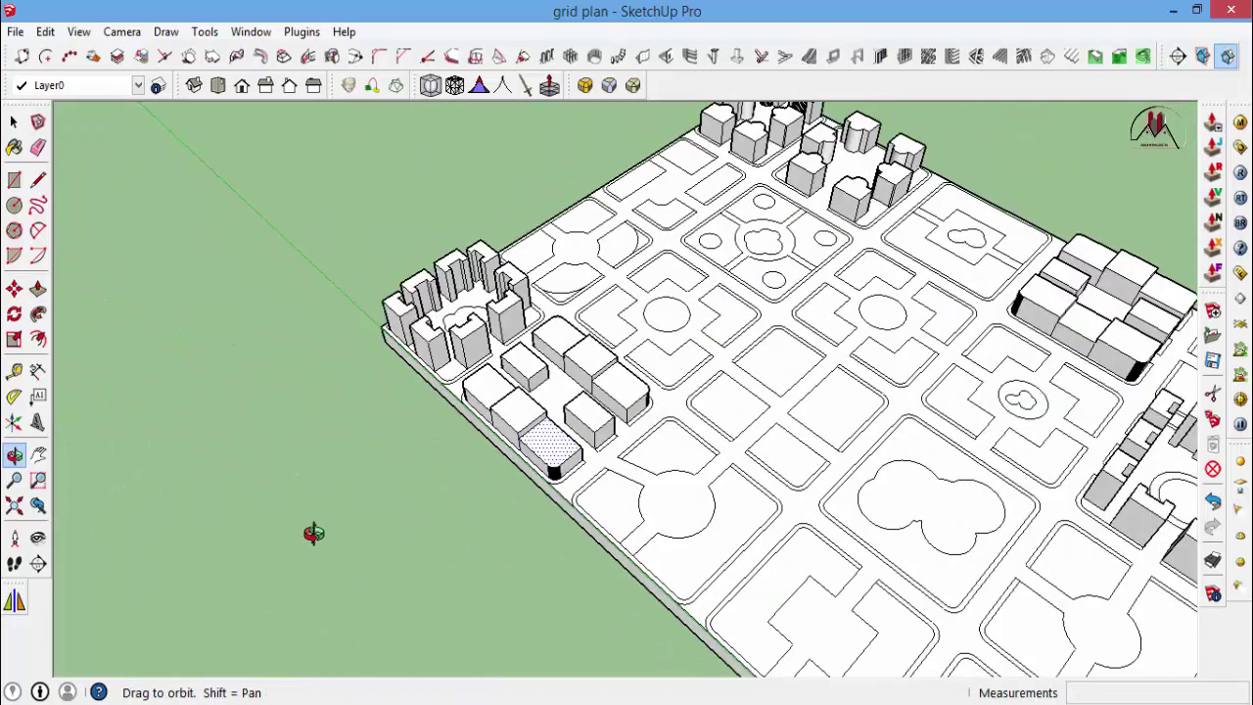
Zoom out and orbit over the full grid to inspect the towers and low boxes.
scroll(313, 532, "down", 5)
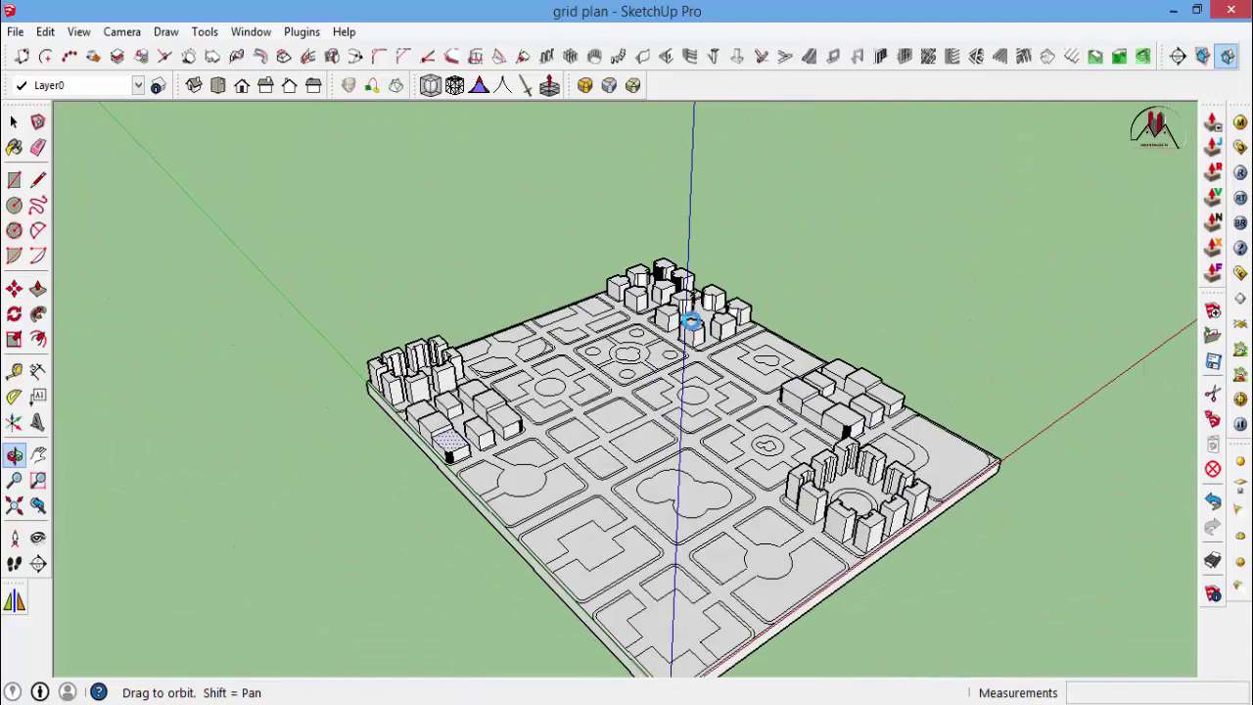
mouse_move(691, 321)
left_mouse_down()
mouse_move(655, 551)
mouse_move(655, 464)
mouse_move(687, 498)
left_mouse_up()
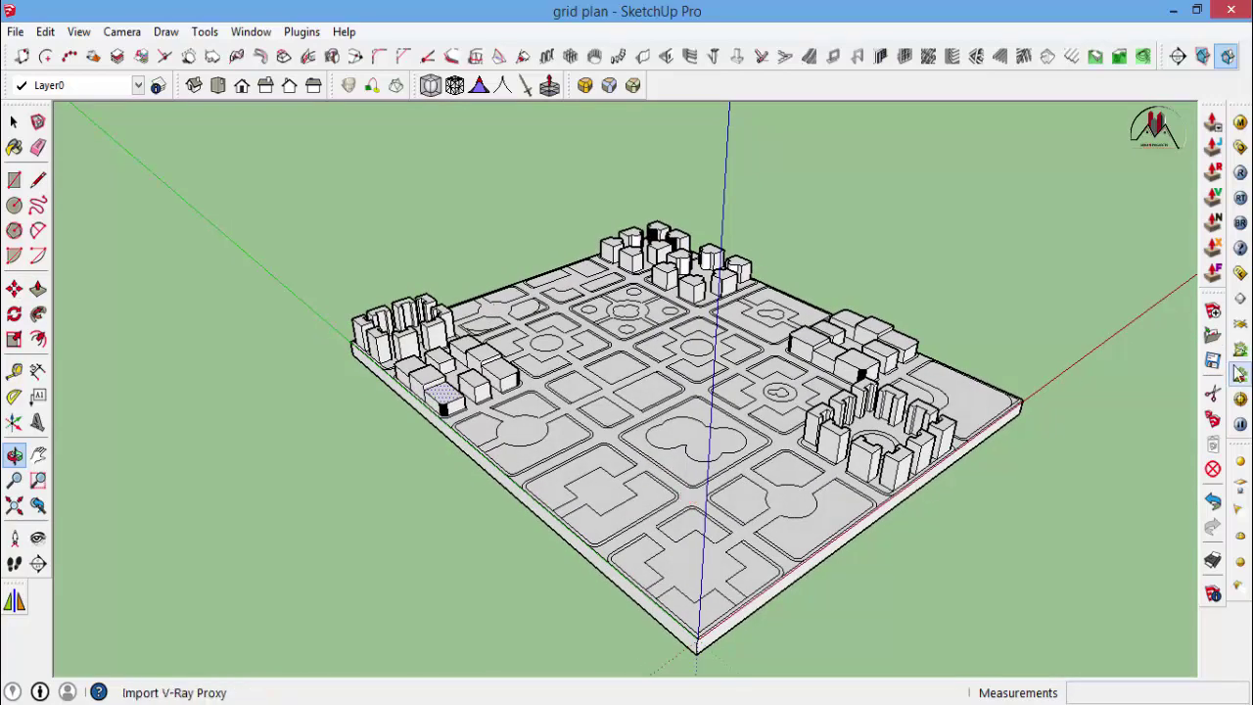